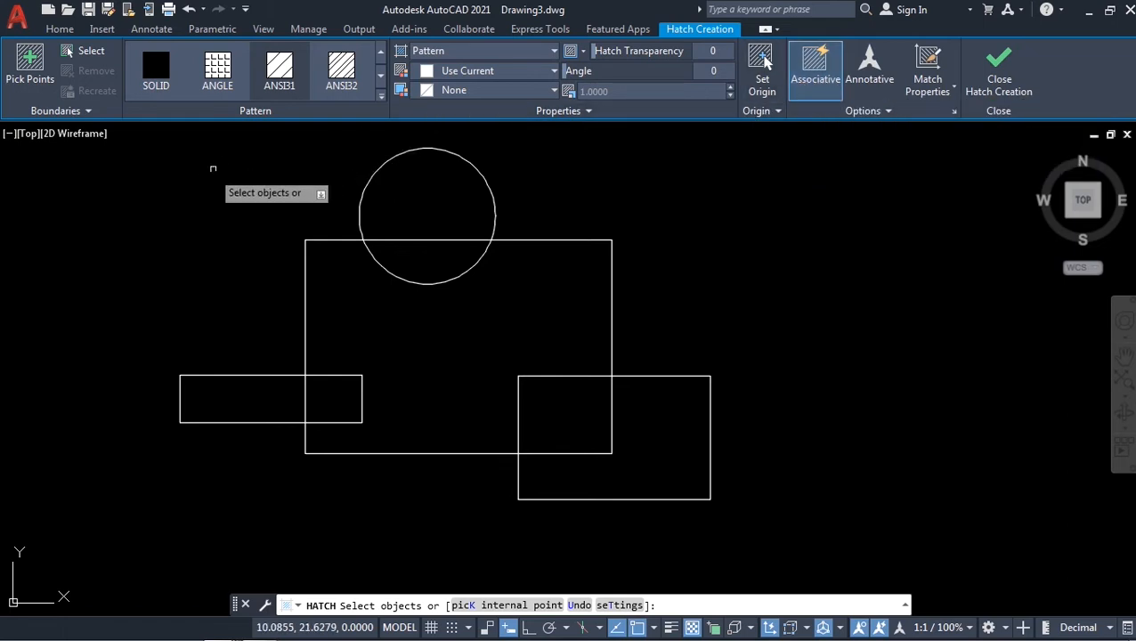
Hatch the outer areas of the large rectangle and of both smaller rectangles with ANSI31 by picking internal points
{"action": "left_click", "coordinate": [27, 82]}
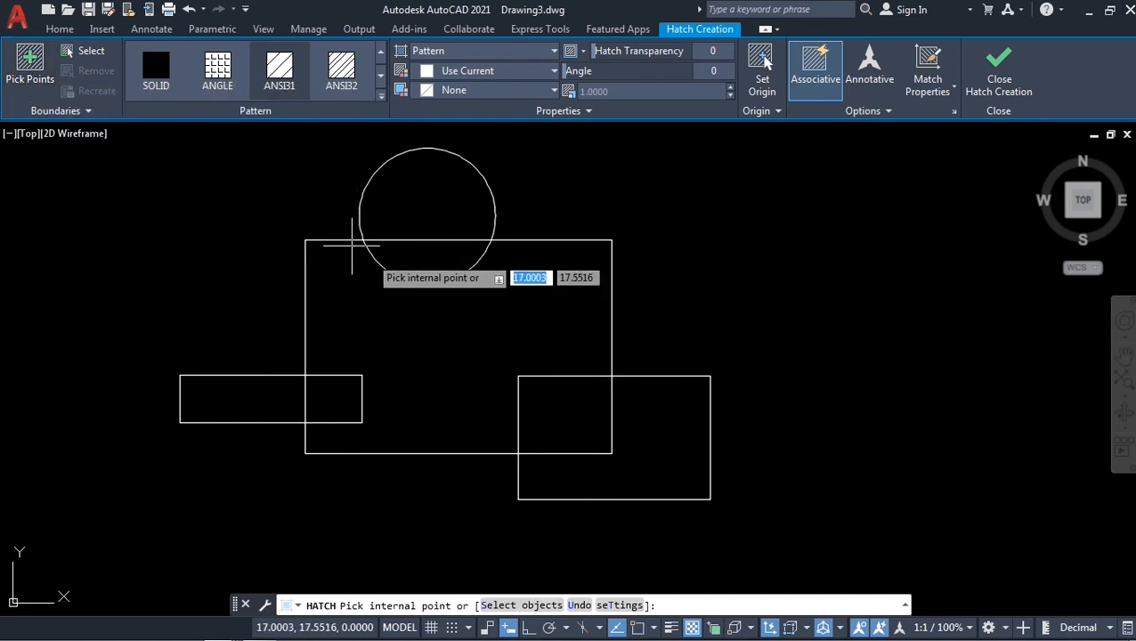
{"action": "left_click", "coordinate": [427, 343]}
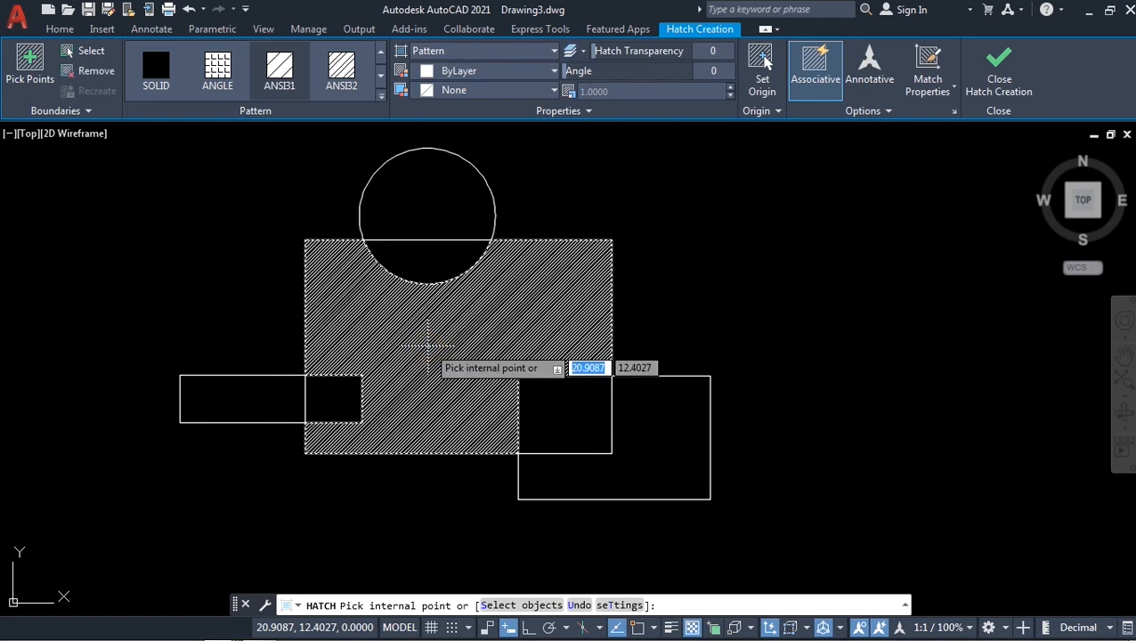
{"action": "left_click", "coordinate": [664, 445]}
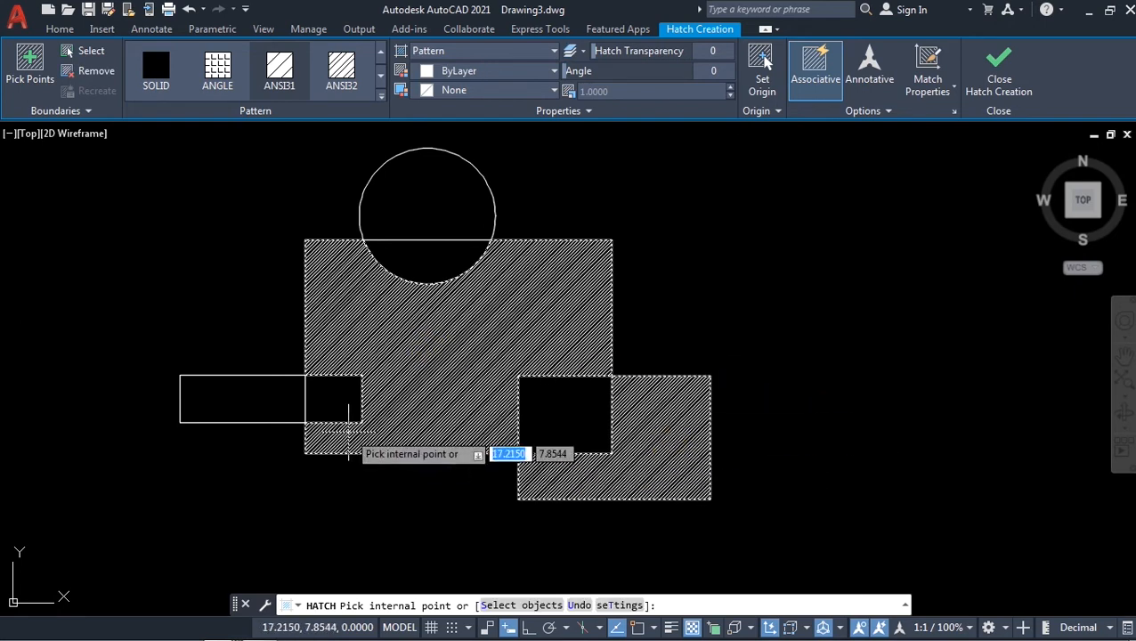
{"action": "left_click", "coordinate": [248, 403]}
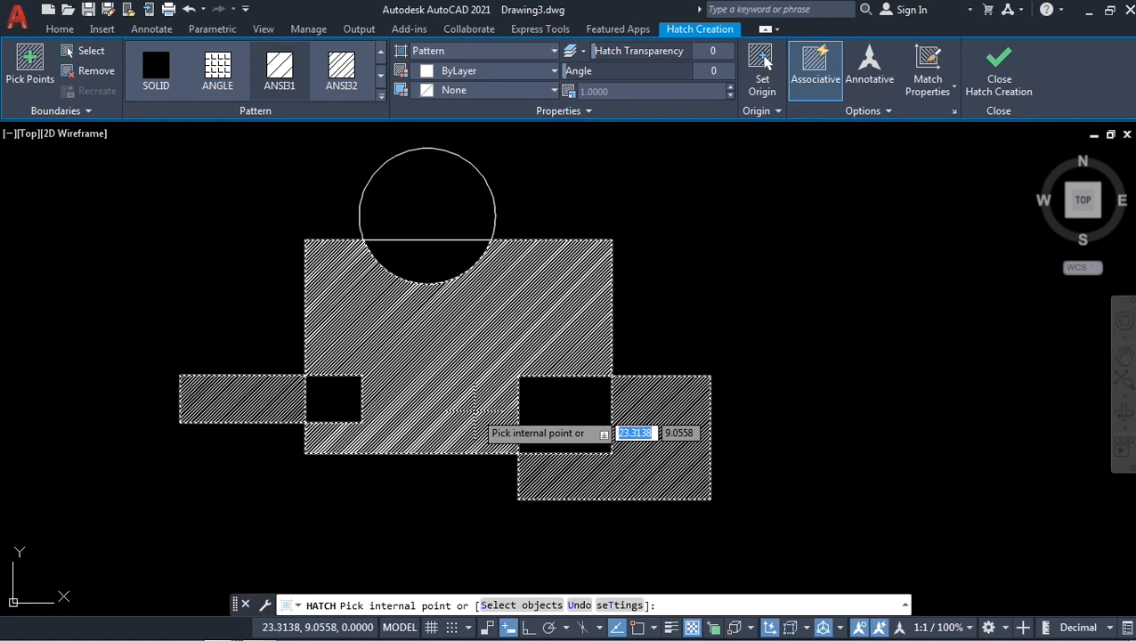
Undo the three internal-point hatch picks
{"action": "key", "text": "ctrl+z"}
{"action": "key", "text": "ctrl+z"}
{"action": "key", "text": "ctrl+z"}
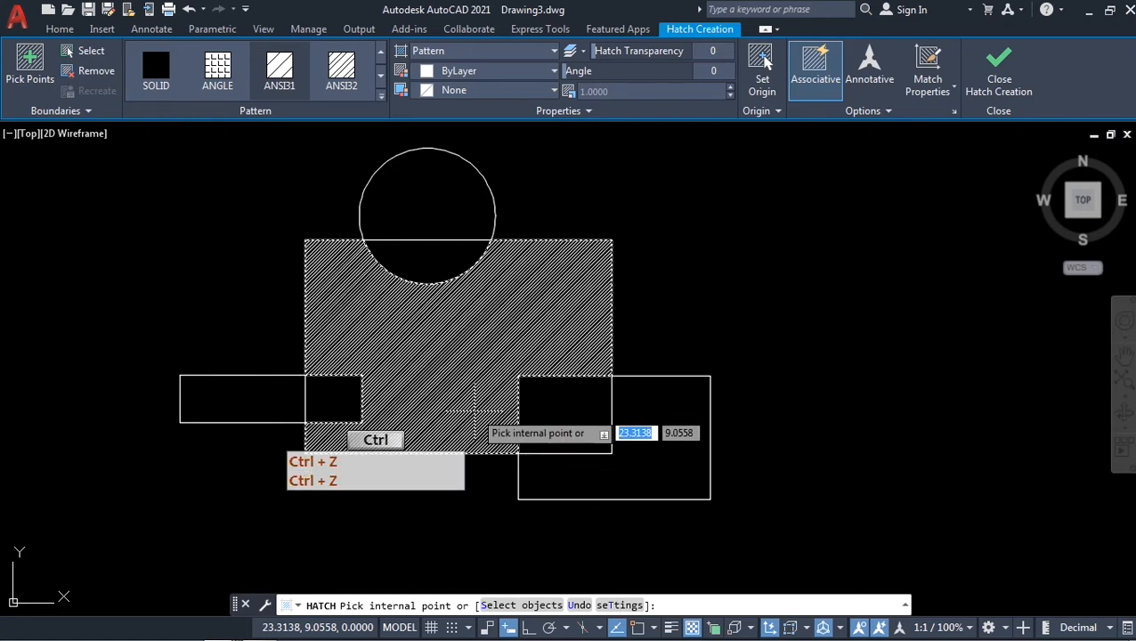
Hatch the whole large rectangle as a selected boundary object, and add the two smaller rectangles' outer areas by internal points
{"action": "left_click", "coordinate": [88, 54]}
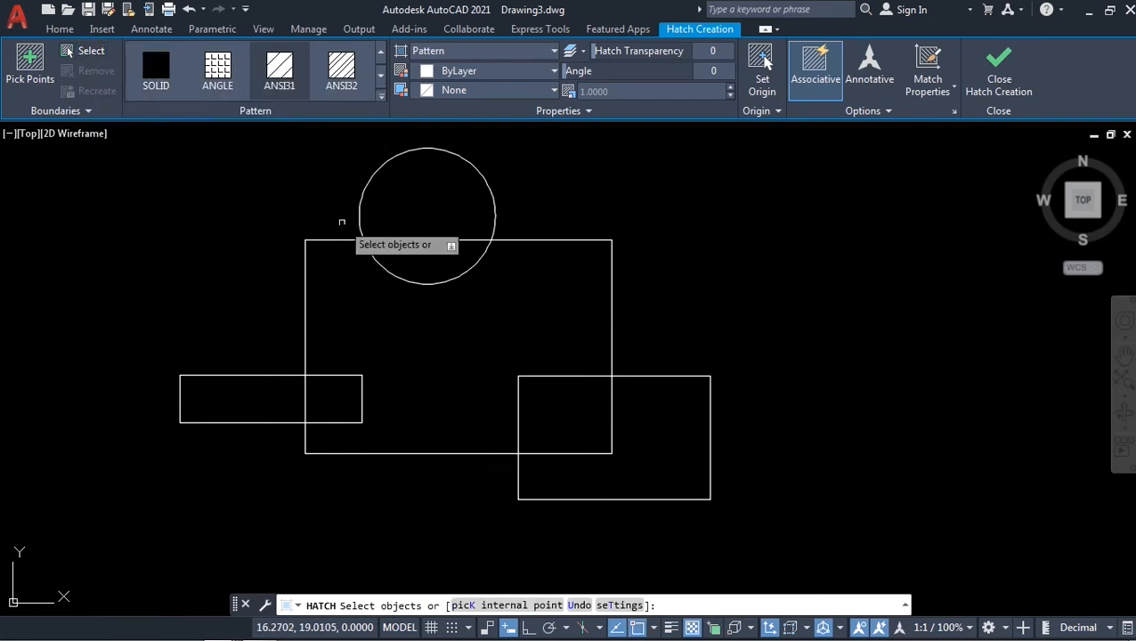
{"action": "left_click", "coordinate": [558, 239]}
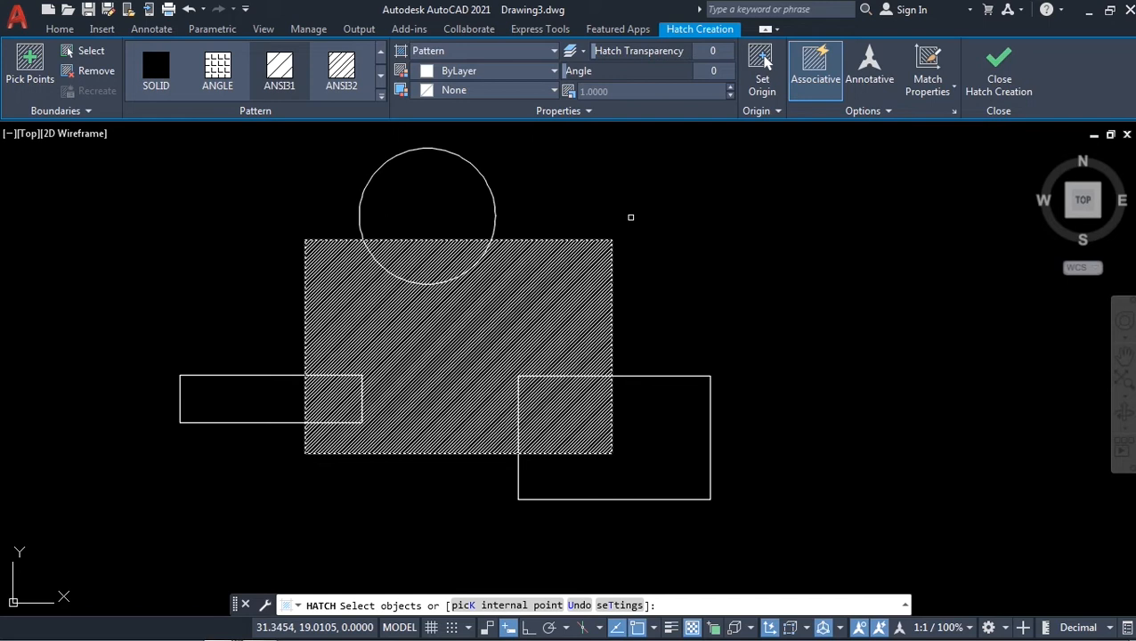
{"action": "left_click", "coordinate": [26, 61]}
{"action": "left_click", "coordinate": [228, 392]}
{"action": "left_click", "coordinate": [634, 488]}
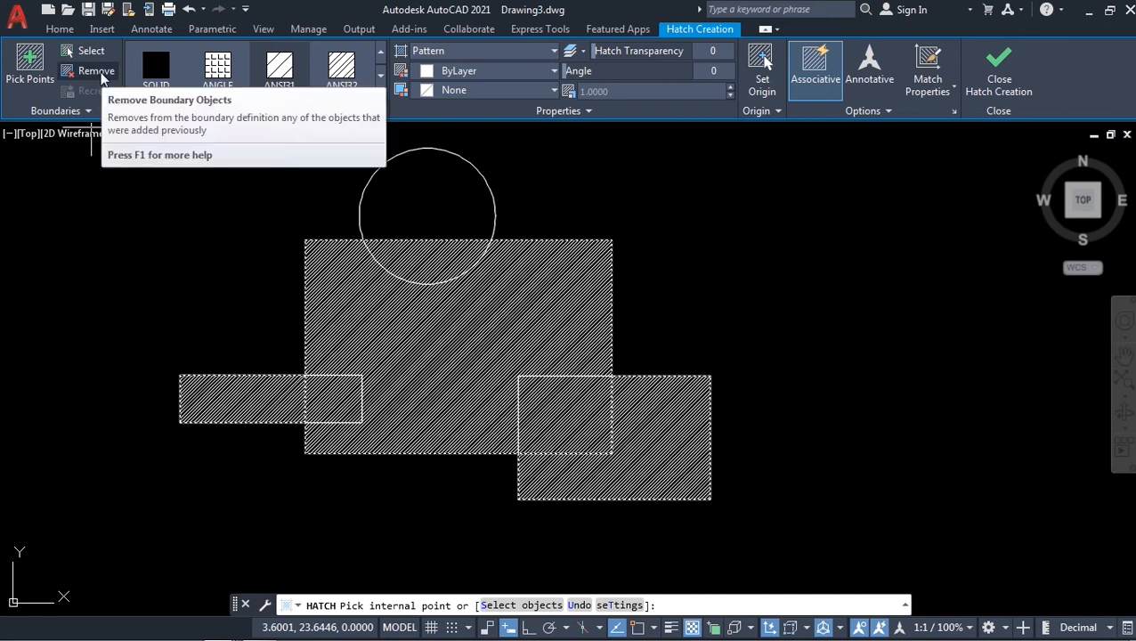
Remove the boundaries of both smaller rectangles' outer areas from the hatch and finish it with only the large rectangle filled
{"action": "left_click", "coordinate": [98, 72]}
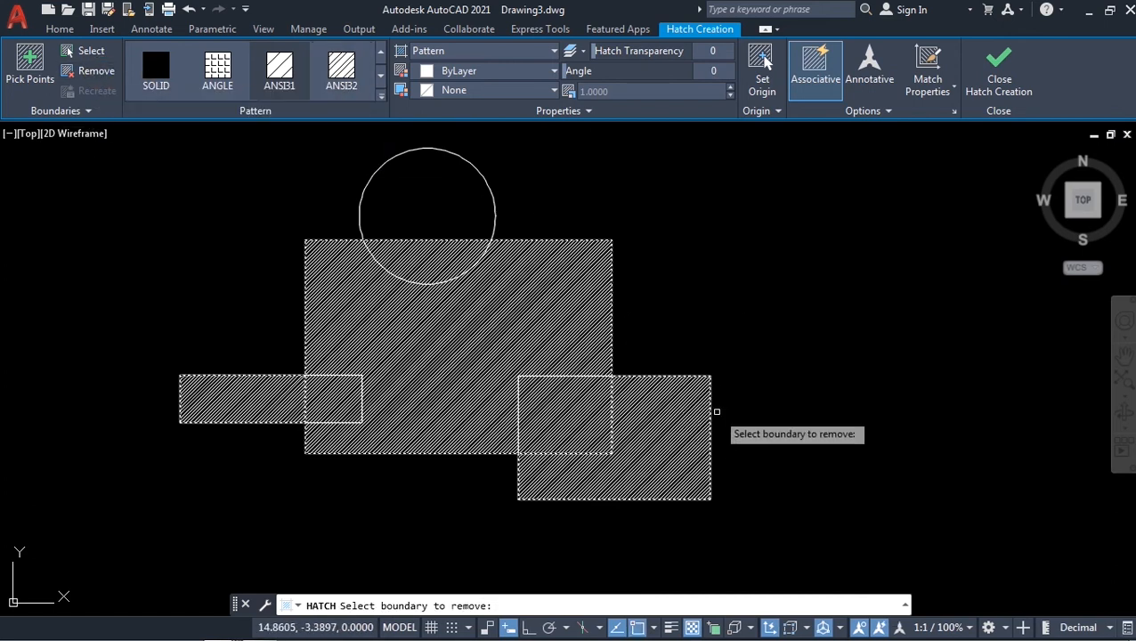
{"action": "left_click", "coordinate": [673, 431]}
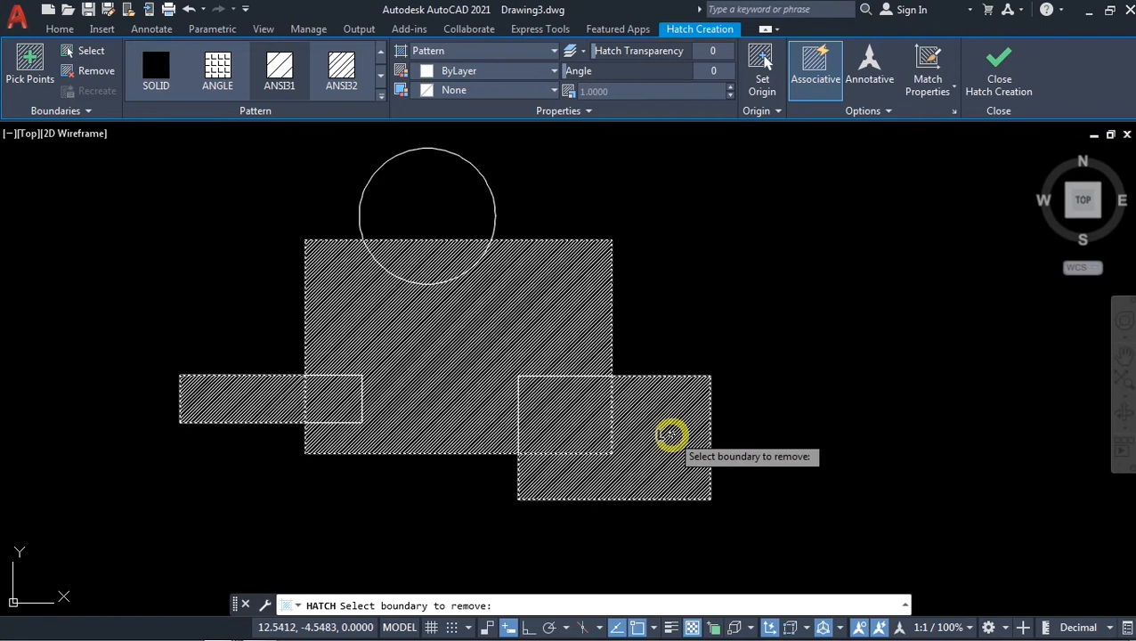
{"action": "left_click", "coordinate": [712, 421]}
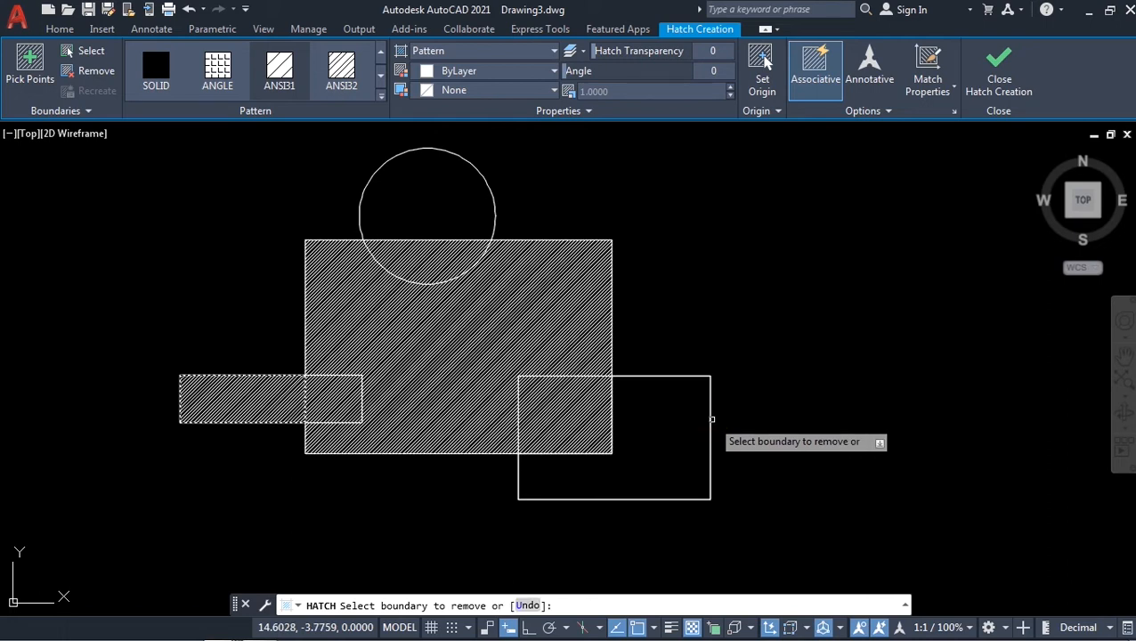
{"action": "left_click", "coordinate": [229, 419]}
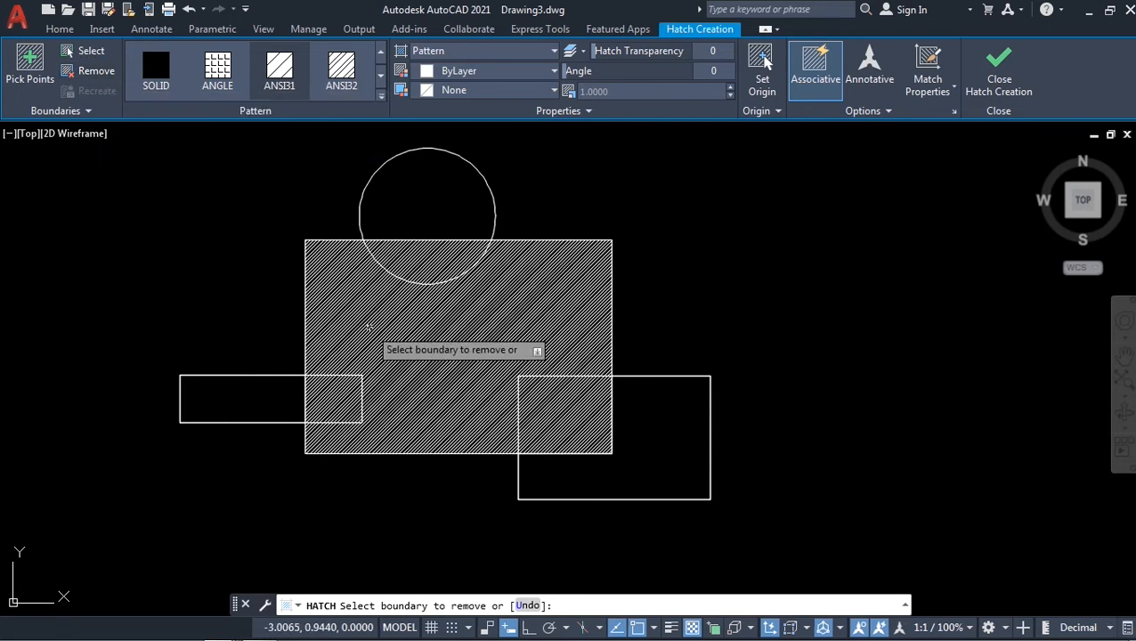
{"action": "key", "text": "Return"}
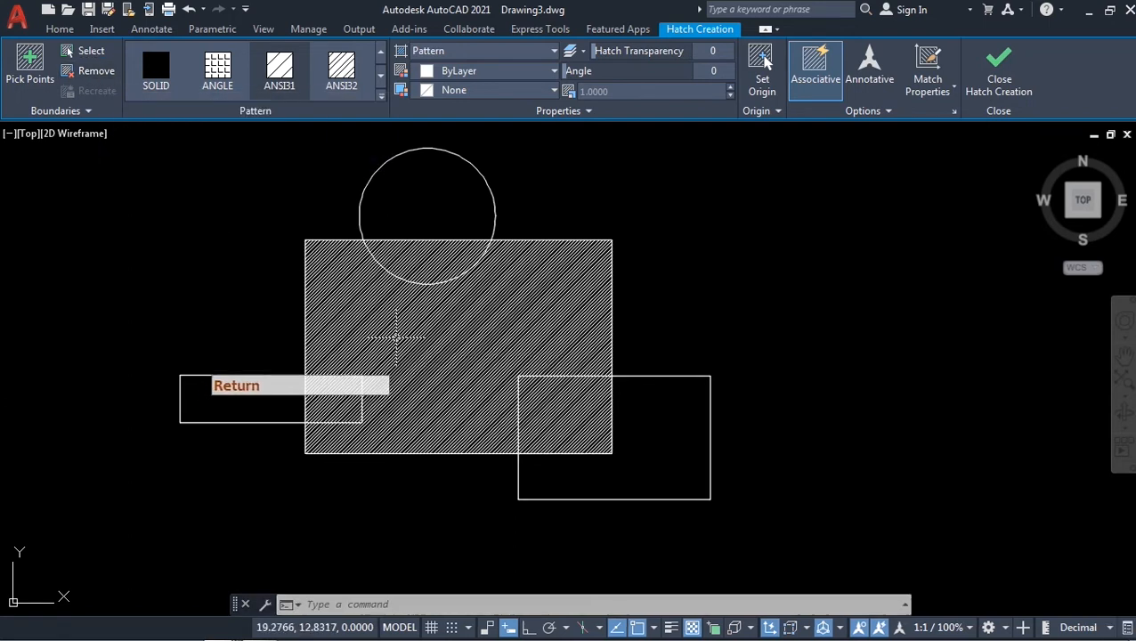
Draw a separate large rectangle in the empty space to the right of the hatched shapes
{"action": "scroll", "coordinate": [309, 380], "scroll_direction": "down", "scroll_amount": 4}
{"action": "middle_click_drag", "start_coordinate": [777, 317], "coordinate": [246, 380]}
{"action": "scroll", "coordinate": [228, 375], "scroll_direction": "up", "scroll_amount": 4}
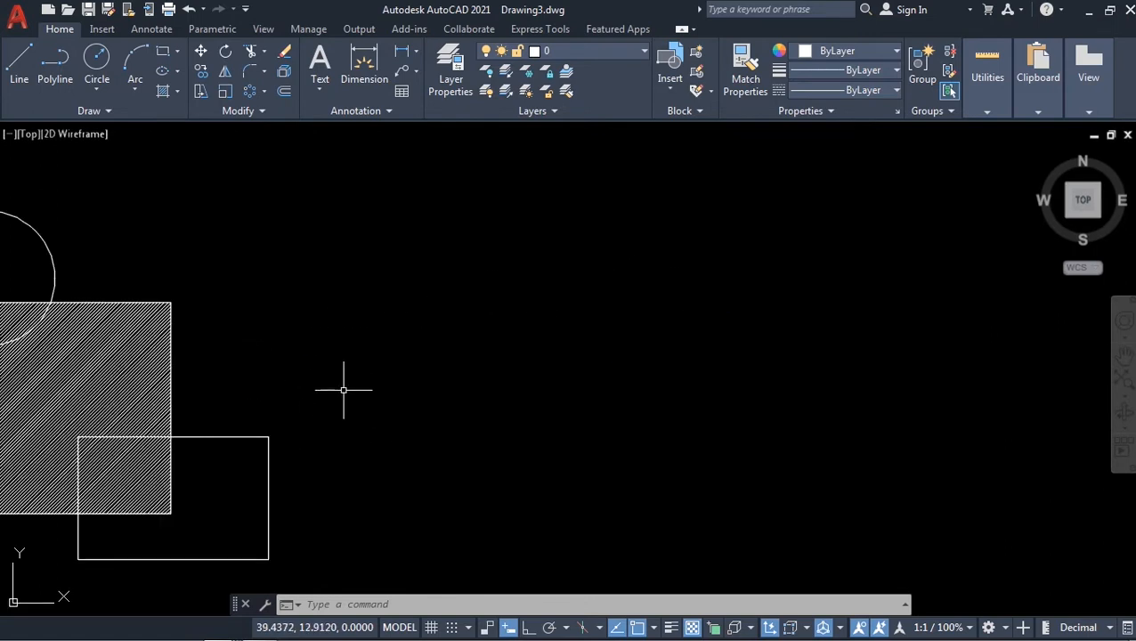
{"action": "left_click", "coordinate": [162, 51]}
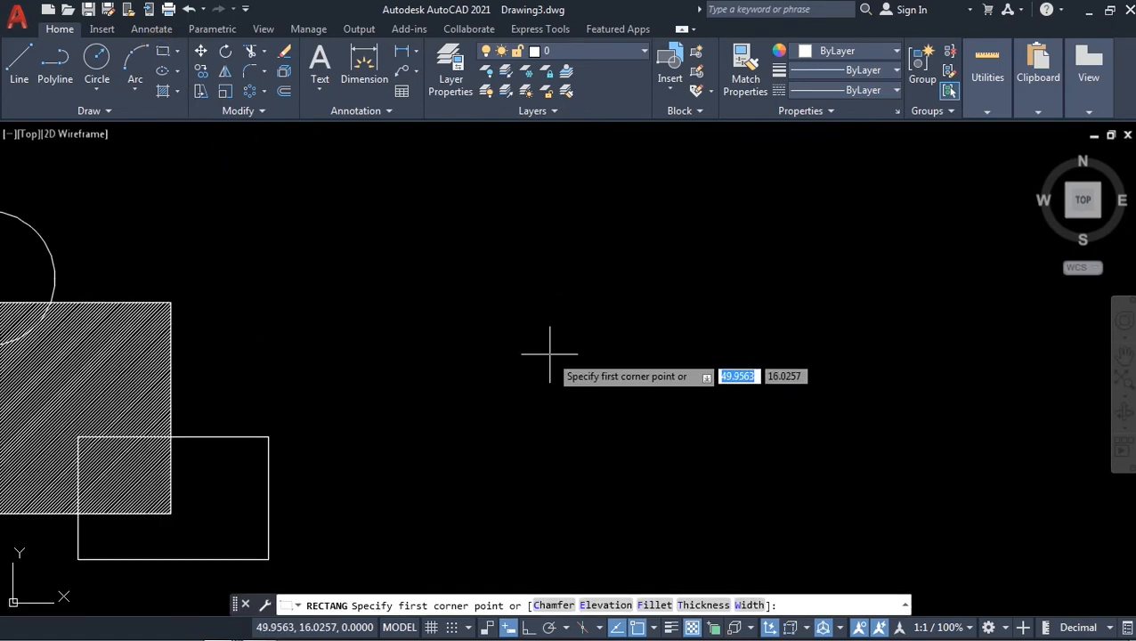
{"action": "left_click", "coordinate": [405, 265]}
{"action": "left_click", "coordinate": [741, 514]}
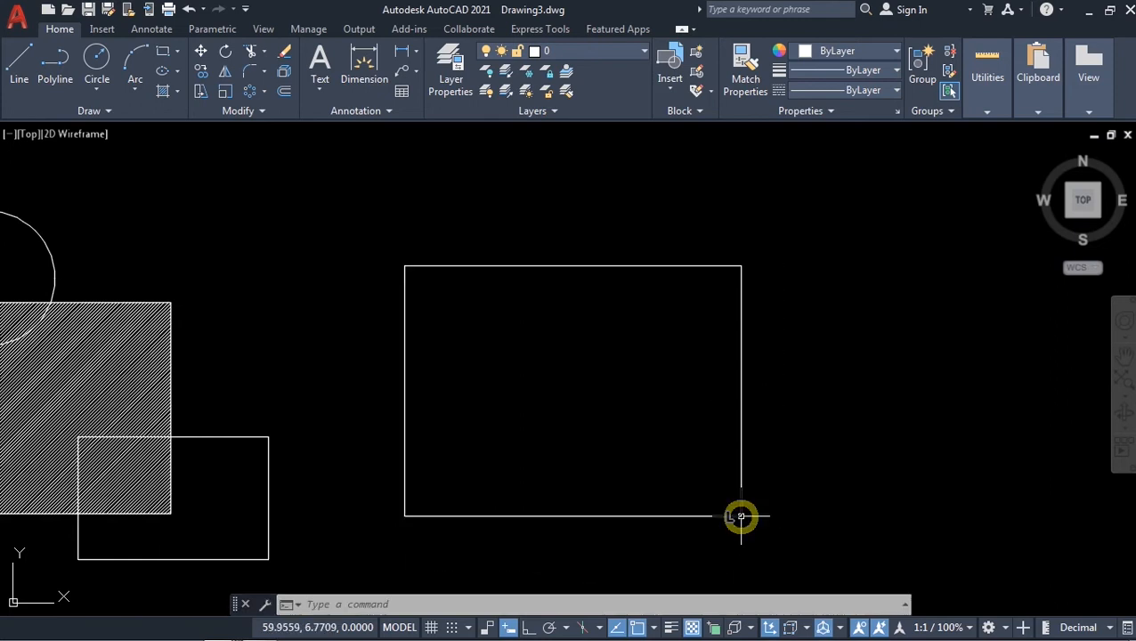
Hatch the inside of the new rectangle with the AR-B816C brick pattern
{"action": "type", "text": "h"}
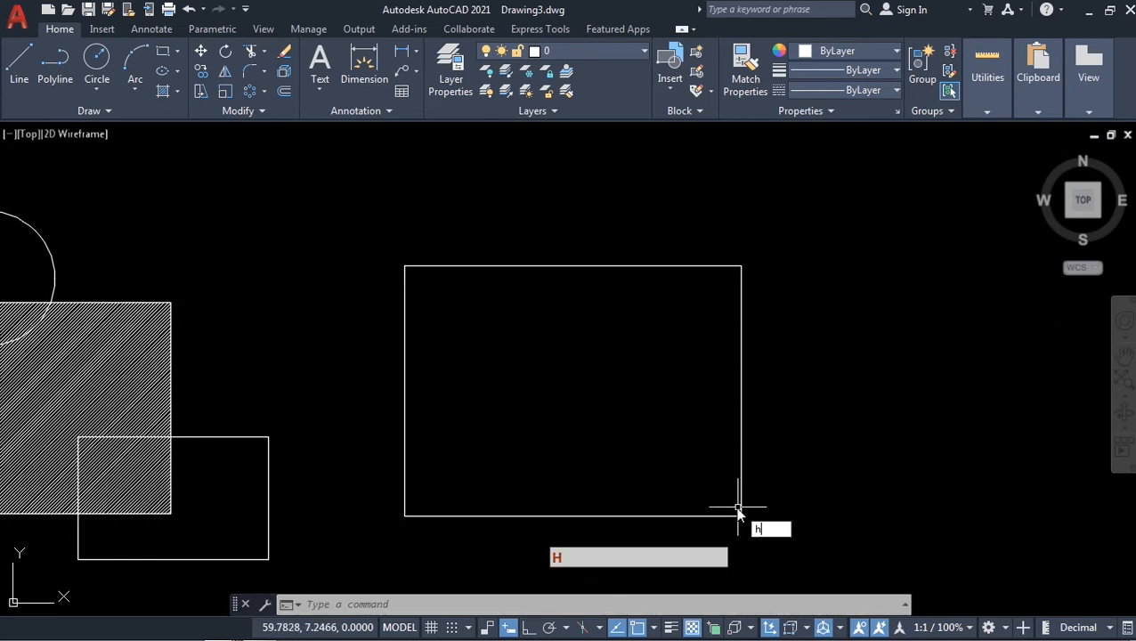
{"action": "key", "text": "Return"}
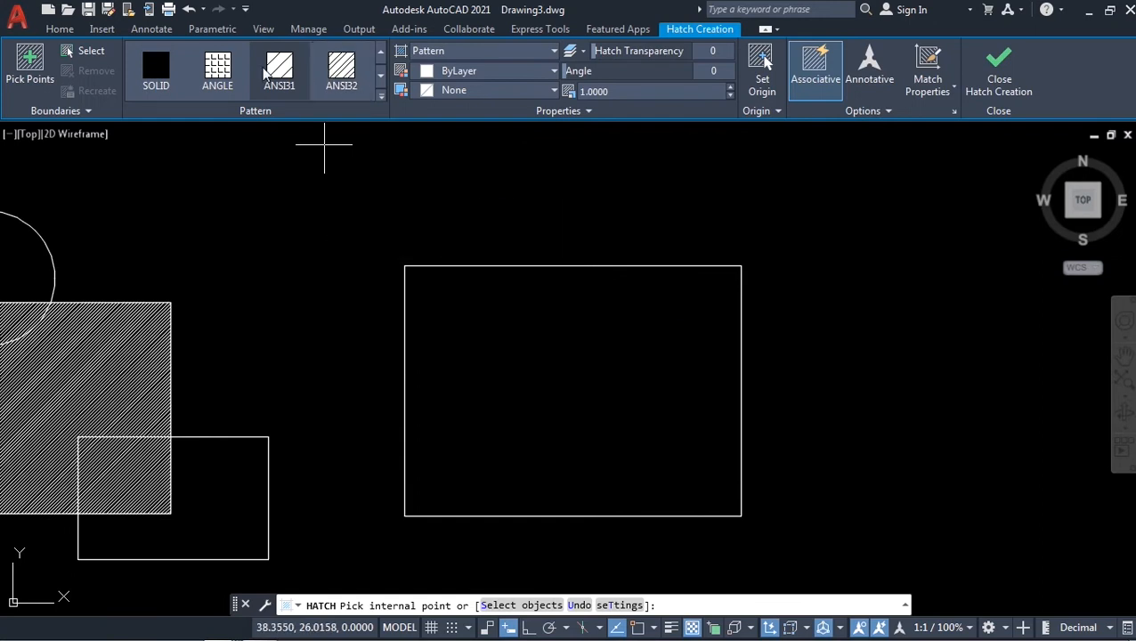
{"action": "left_click", "coordinate": [379, 93]}
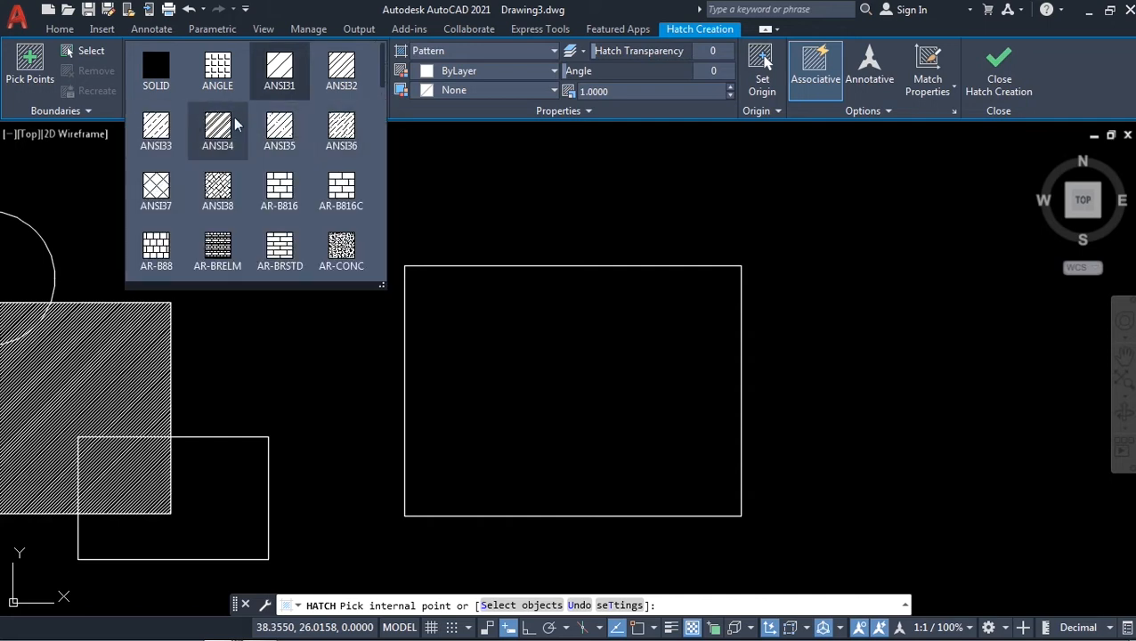
{"action": "left_click", "coordinate": [337, 192]}
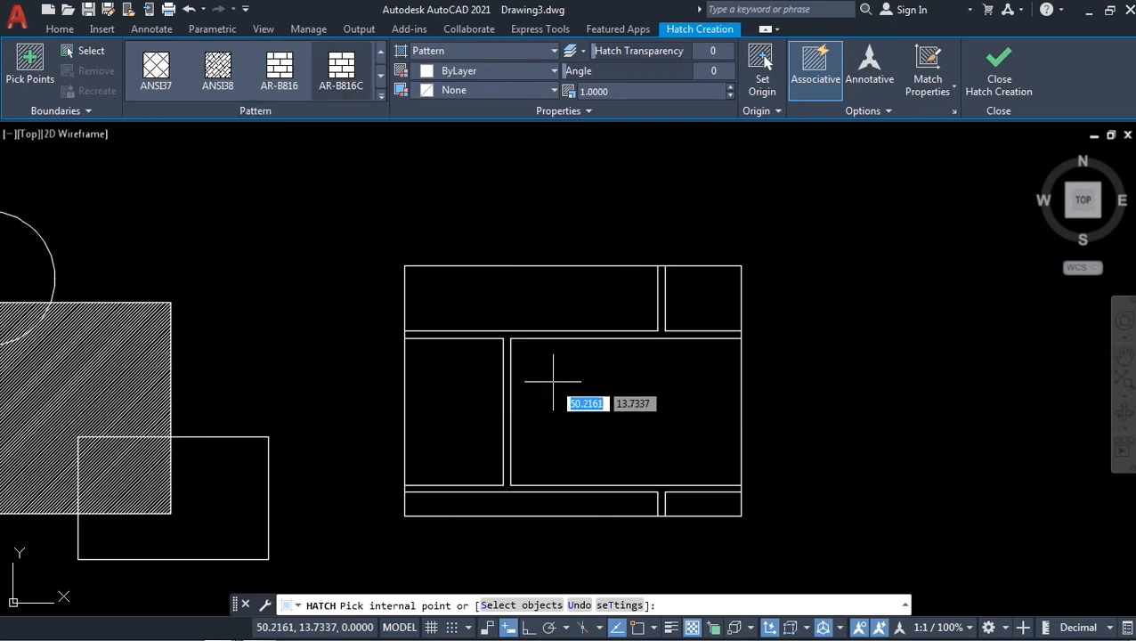
{"action": "left_click", "coordinate": [553, 382]}
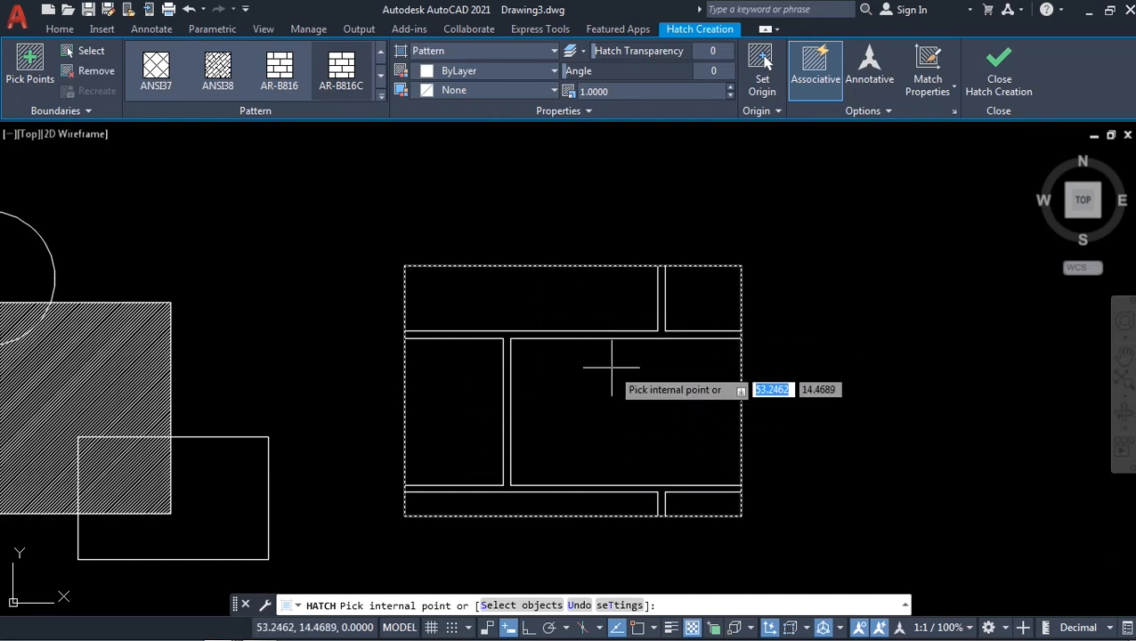
Set the brick hatch's pattern scale to 0.2
{"action": "left_click", "coordinate": [622, 91]}
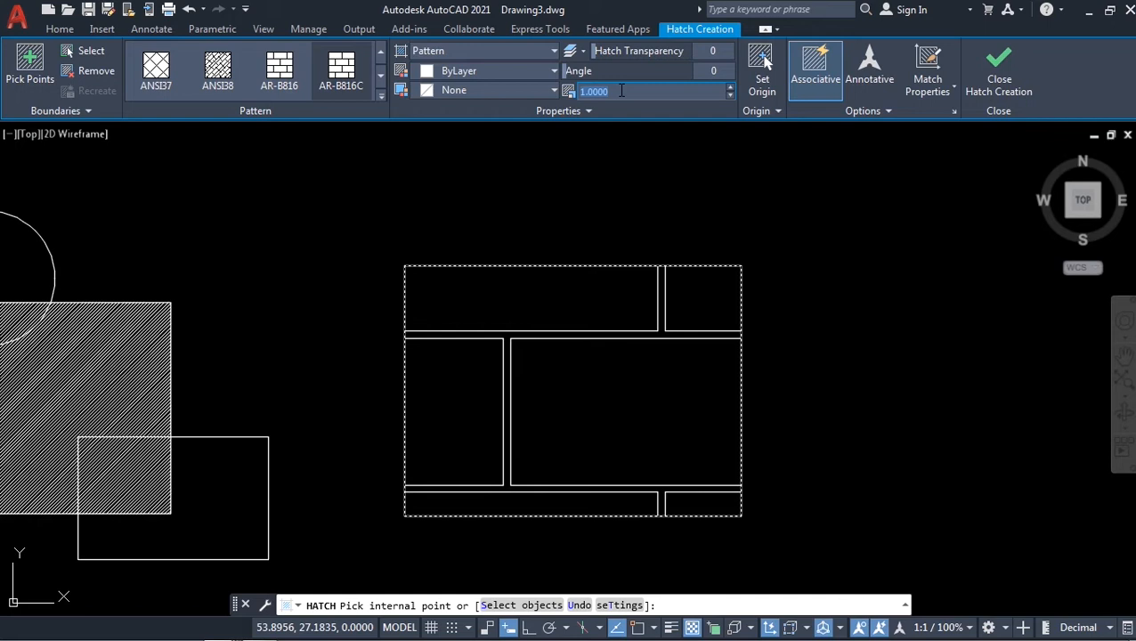
{"action": "type", "text": ".2"}
{"action": "key", "text": "Return"}
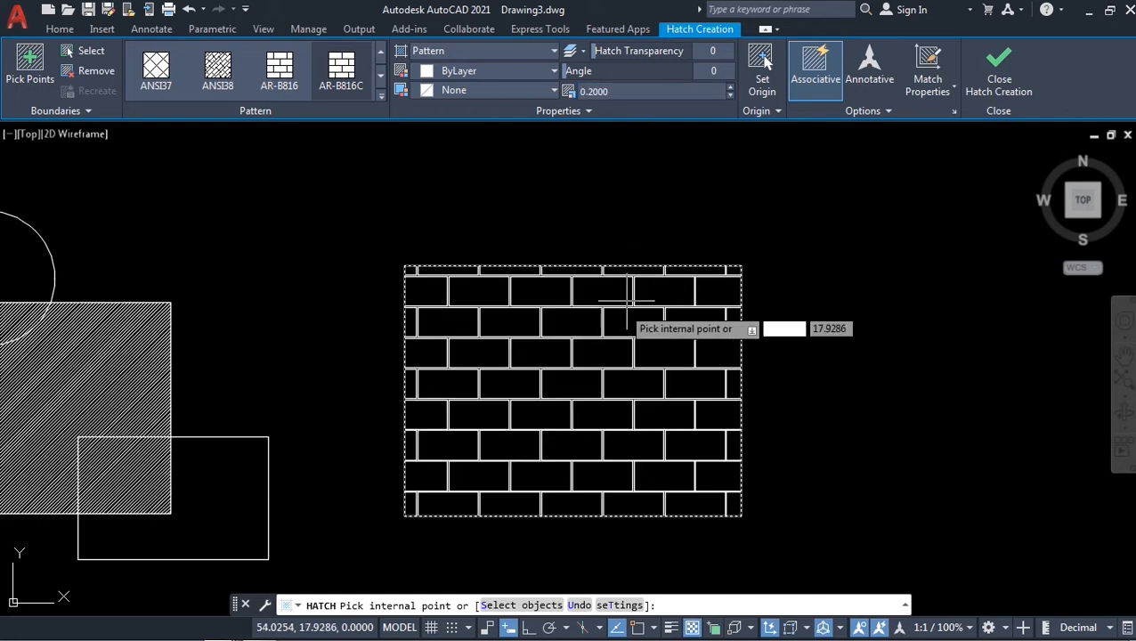
Set the brick hatch's angle to 1 and its transparency to 0
{"action": "scroll", "coordinate": [550, 490], "scroll_direction": "up", "scroll_amount": 2}
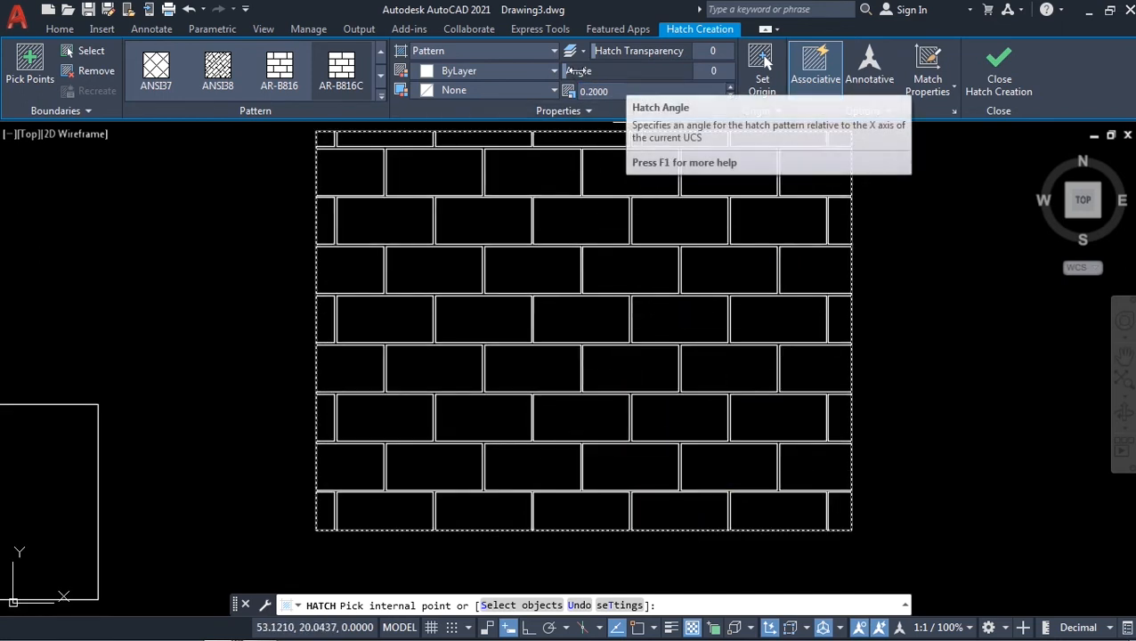
{"action": "mouse_move", "coordinate": [575, 70]}
{"action": "left_mouse_down"}
{"action": "mouse_move", "coordinate": [661, 68]}
{"action": "mouse_move", "coordinate": [564, 72]}
{"action": "left_mouse_up"}
{"action": "left_click", "coordinate": [715, 74]}
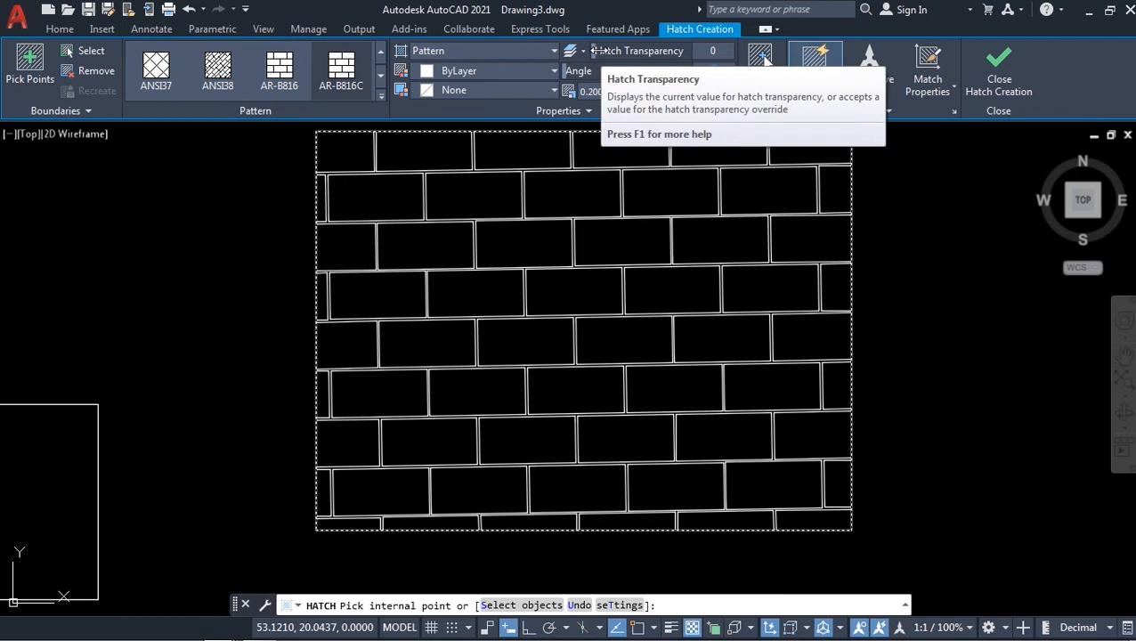
{"action": "mouse_move", "coordinate": [595, 50]}
{"action": "left_mouse_down"}
{"action": "mouse_move", "coordinate": [755, 51]}
{"action": "mouse_move", "coordinate": [591, 53]}
{"action": "left_mouse_up"}
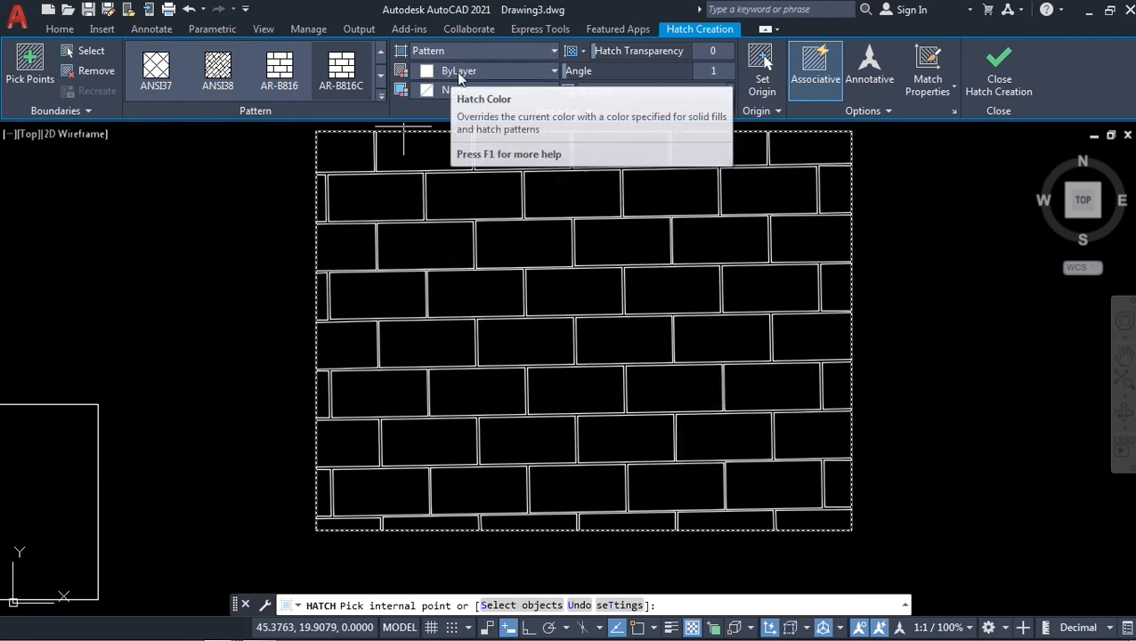
Set the brick hatch's line color to red 237,31,36 and its background color to pink 247,171,174
{"action": "left_click", "coordinate": [485, 71]}
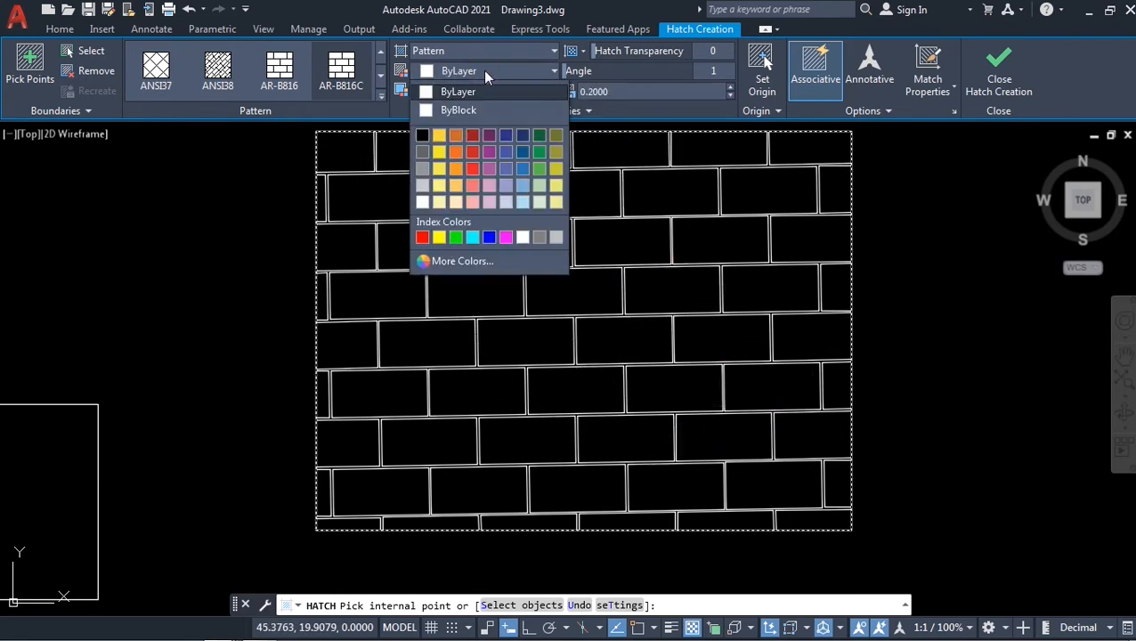
{"action": "left_click", "coordinate": [472, 167]}
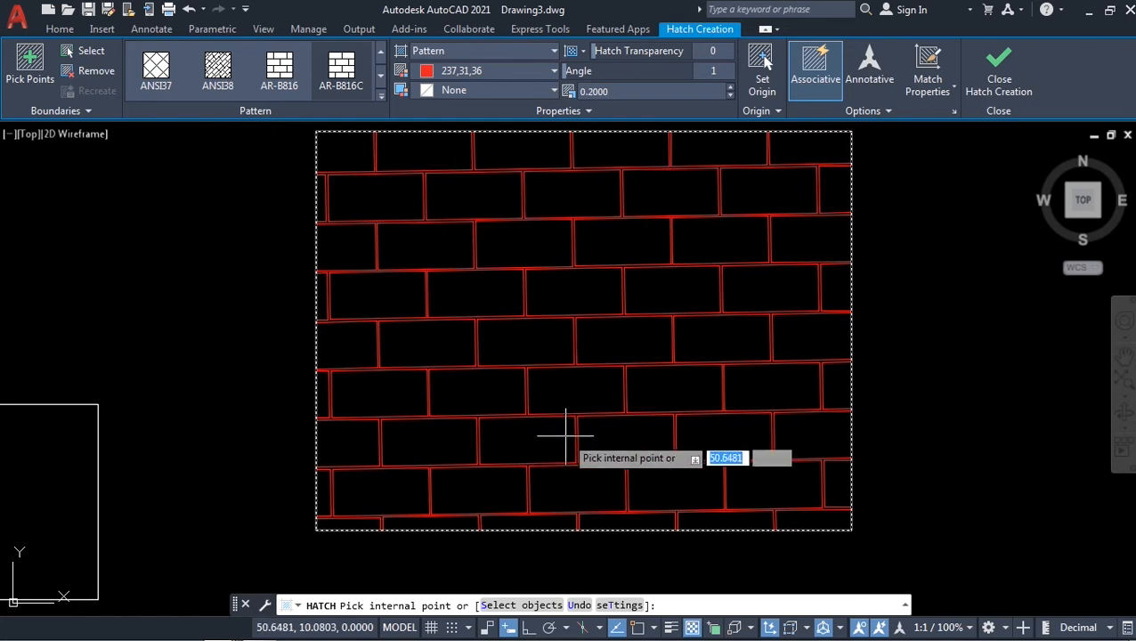
{"action": "left_click", "coordinate": [450, 91]}
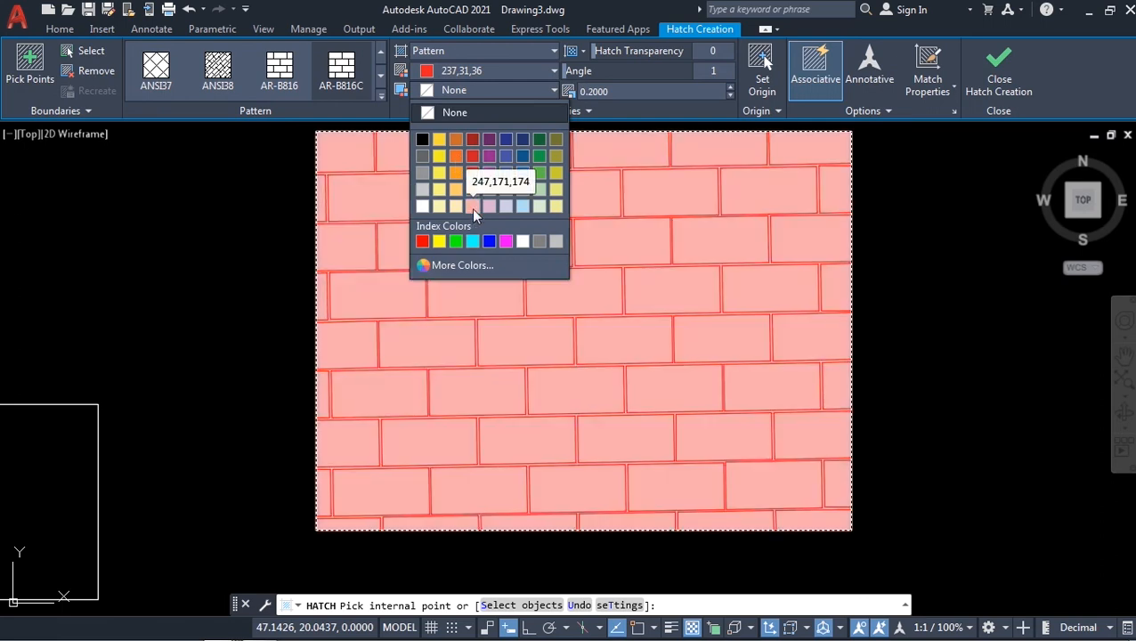
{"action": "left_click", "coordinate": [471, 206]}
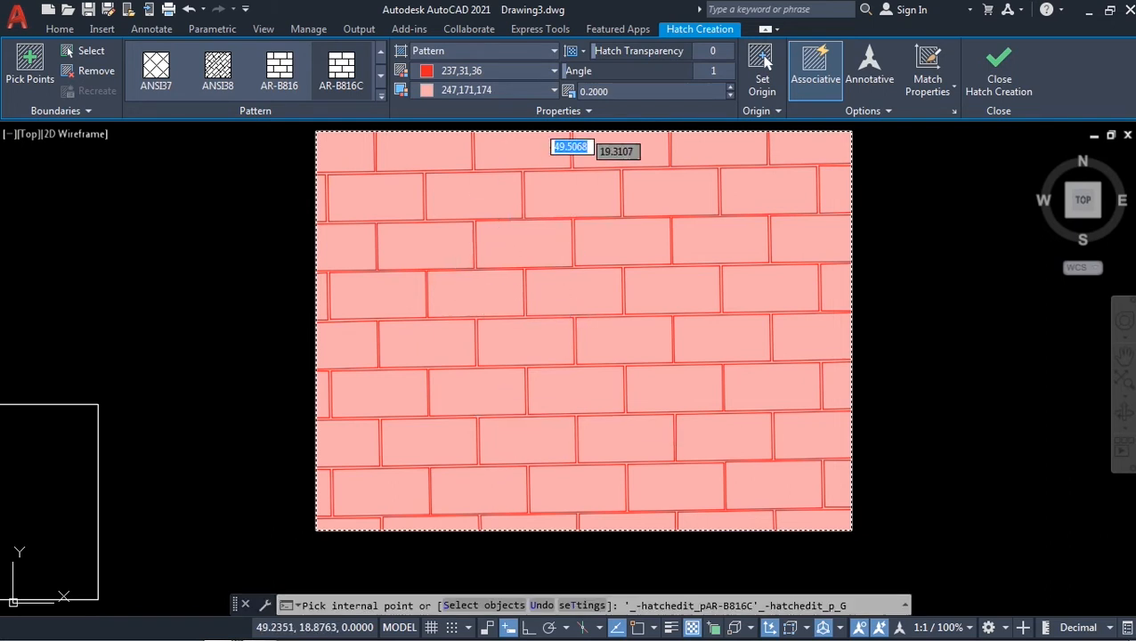
Change the rectangle's hatch type to Solid and its color to green 19,155,72
{"action": "left_click", "coordinate": [554, 52]}
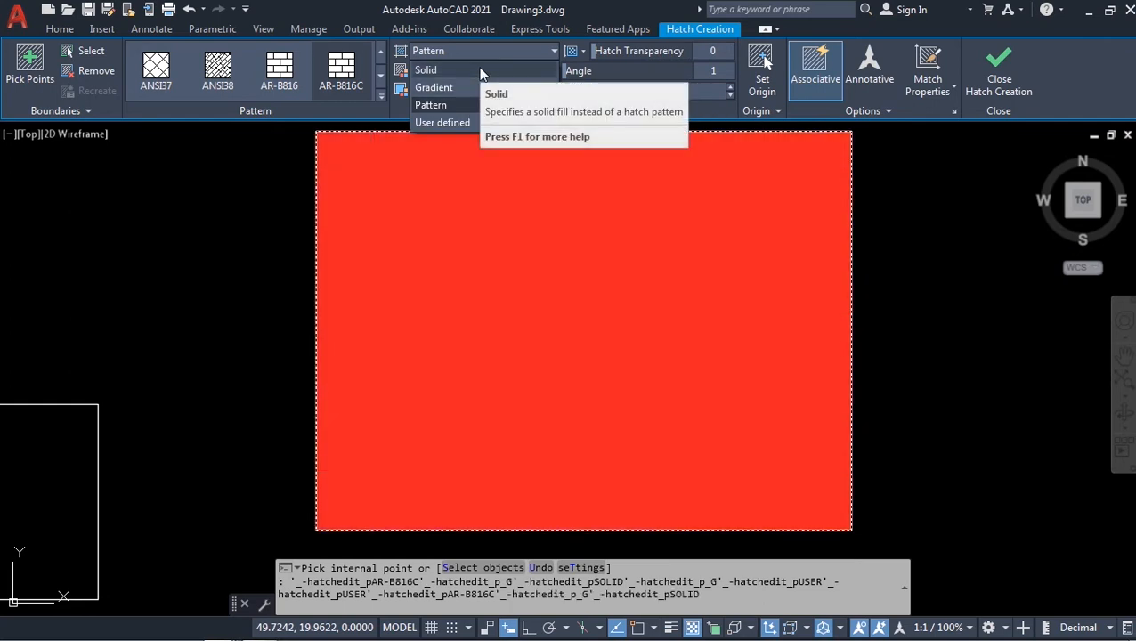
{"action": "left_click", "coordinate": [478, 70]}
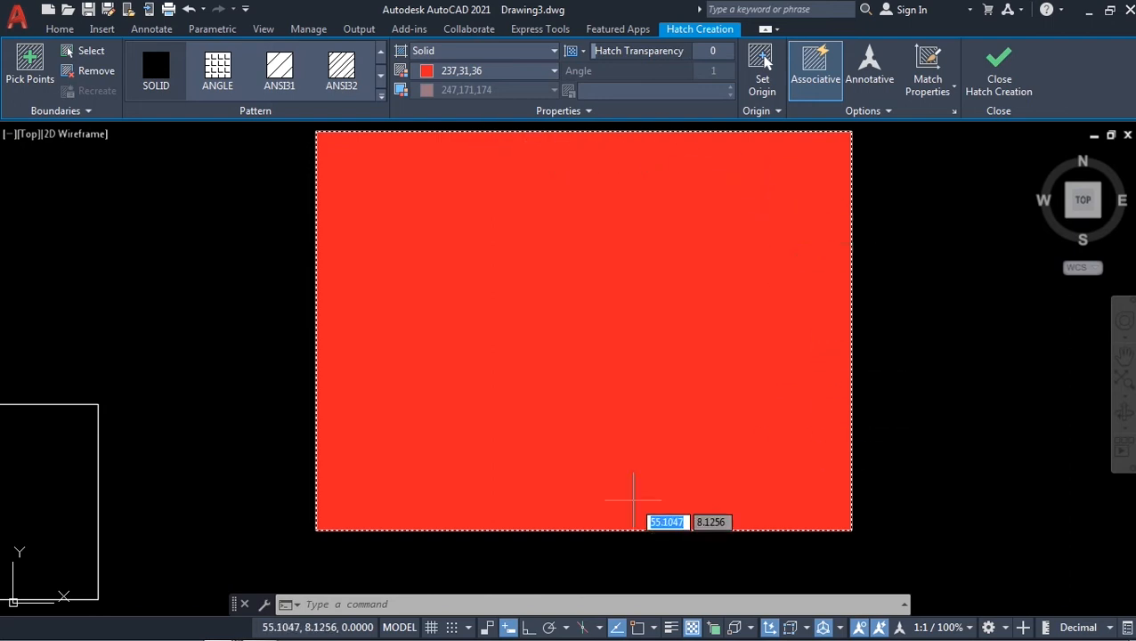
{"action": "left_click", "coordinate": [450, 72]}
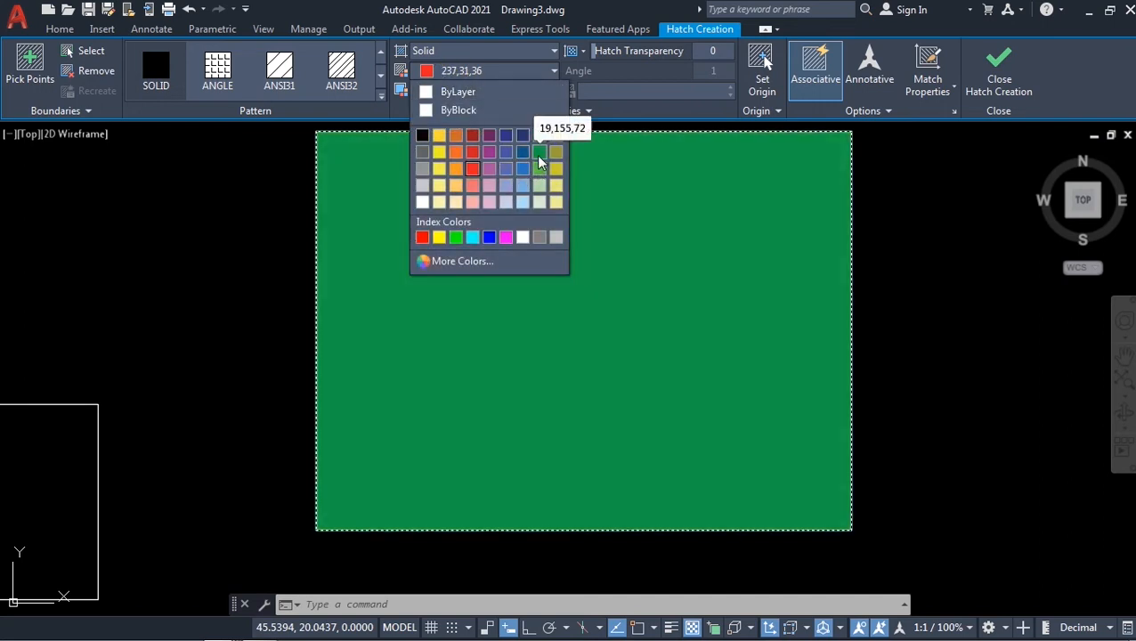
{"action": "left_click", "coordinate": [539, 153]}
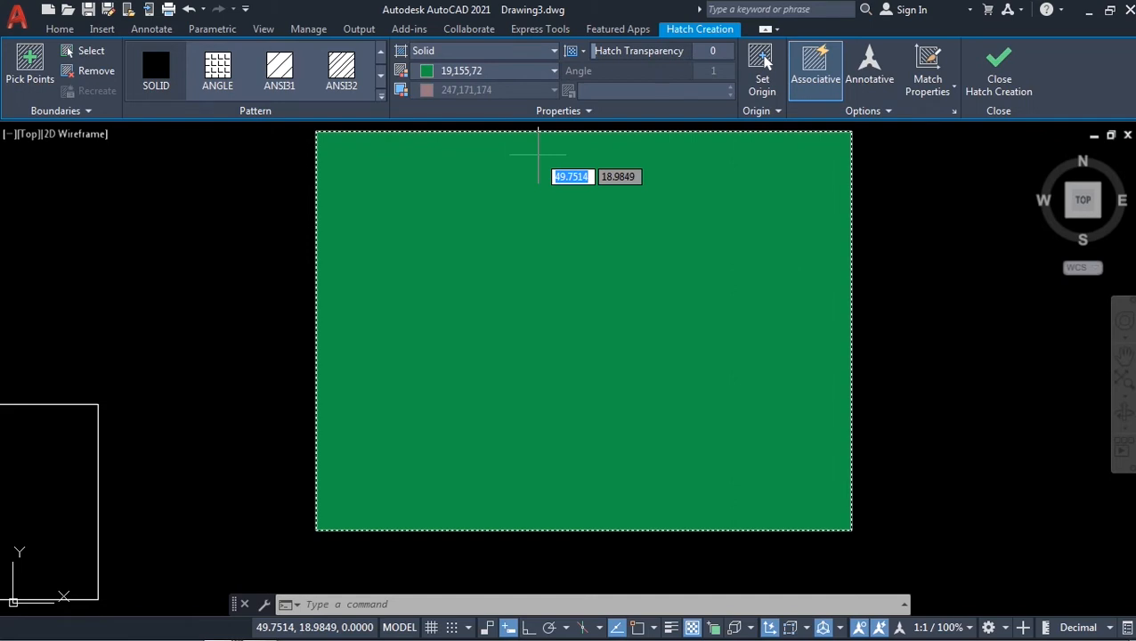
{"action": "left_click", "coordinate": [552, 71]}
{"action": "left_click", "coordinate": [552, 73]}
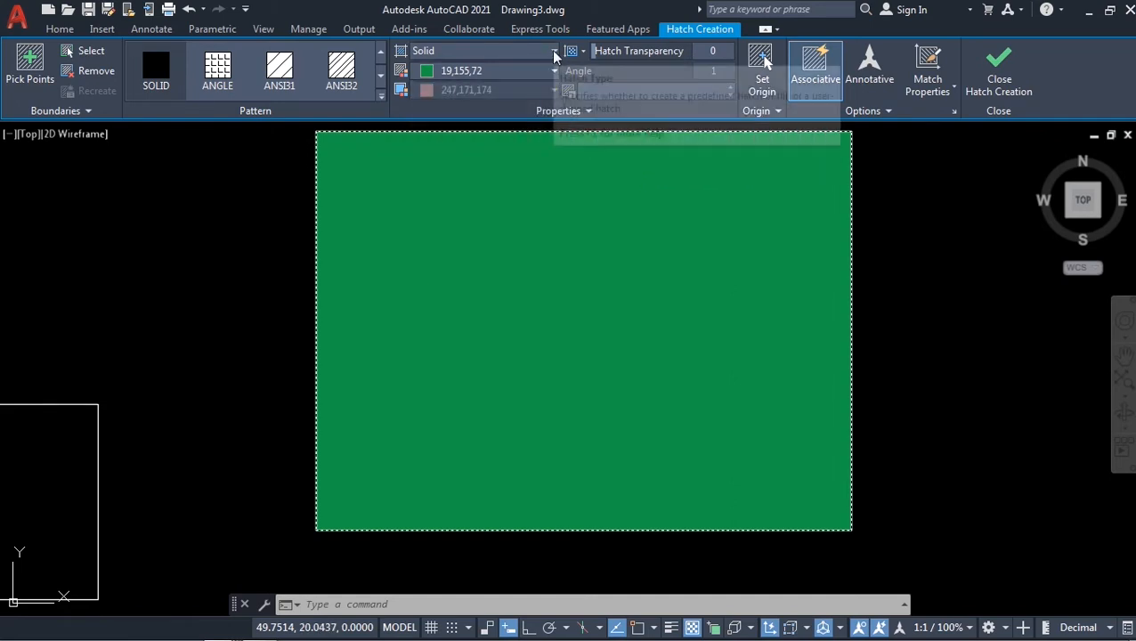
Change the rectangle's hatch type to Gradient with colors red 205,32,39 and yellow 244,238,81
{"action": "left_click", "coordinate": [553, 51]}
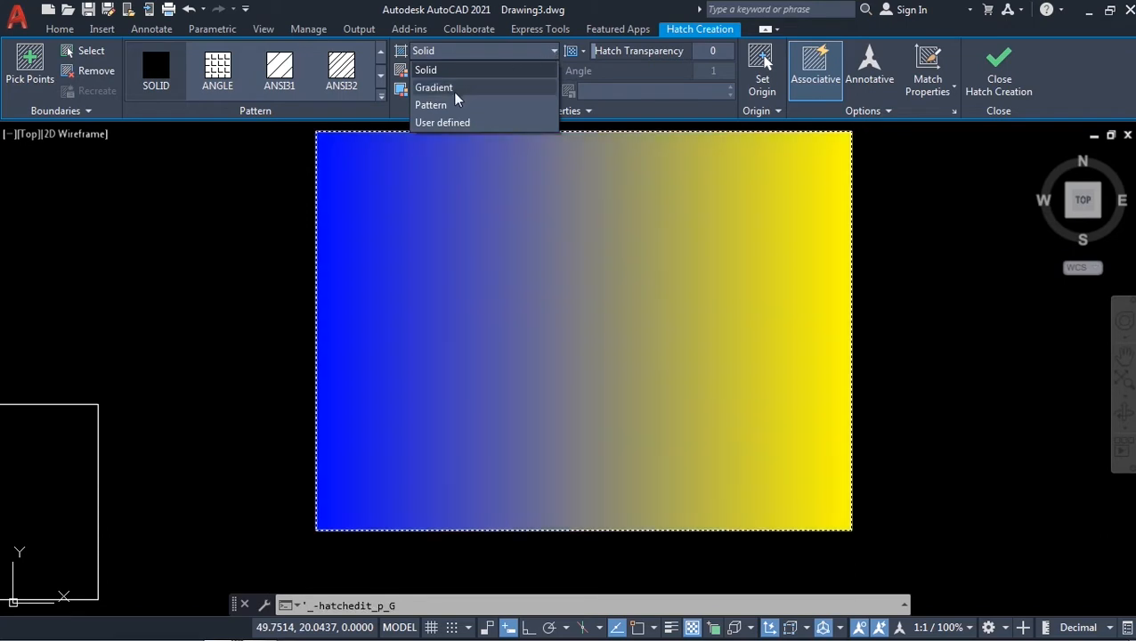
{"action": "left_click", "coordinate": [459, 87]}
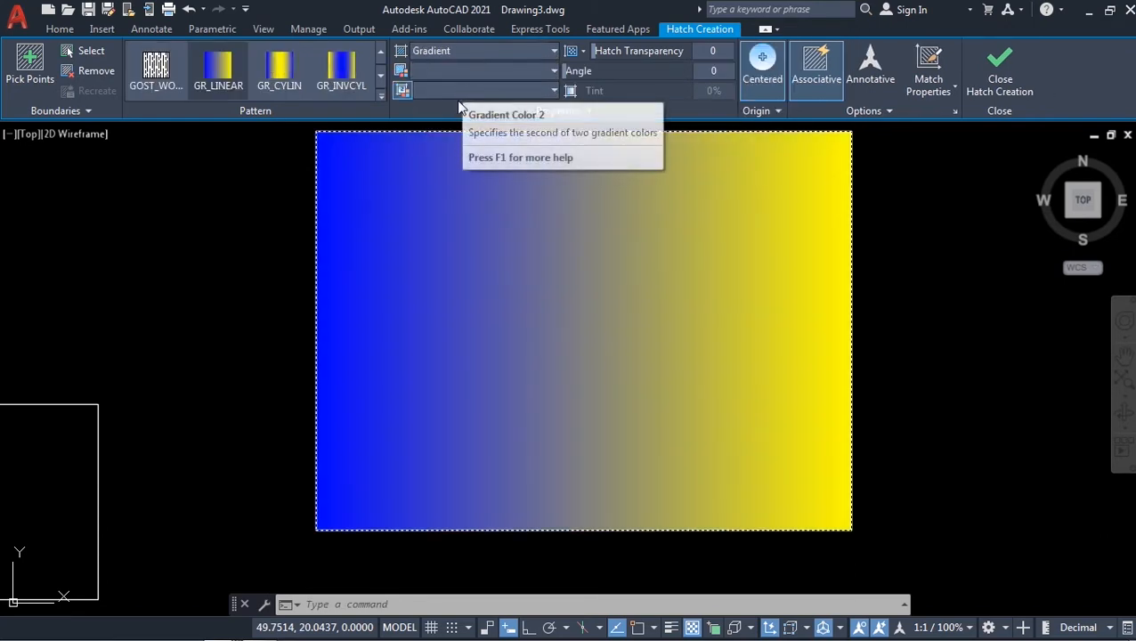
{"action": "left_click", "coordinate": [552, 70]}
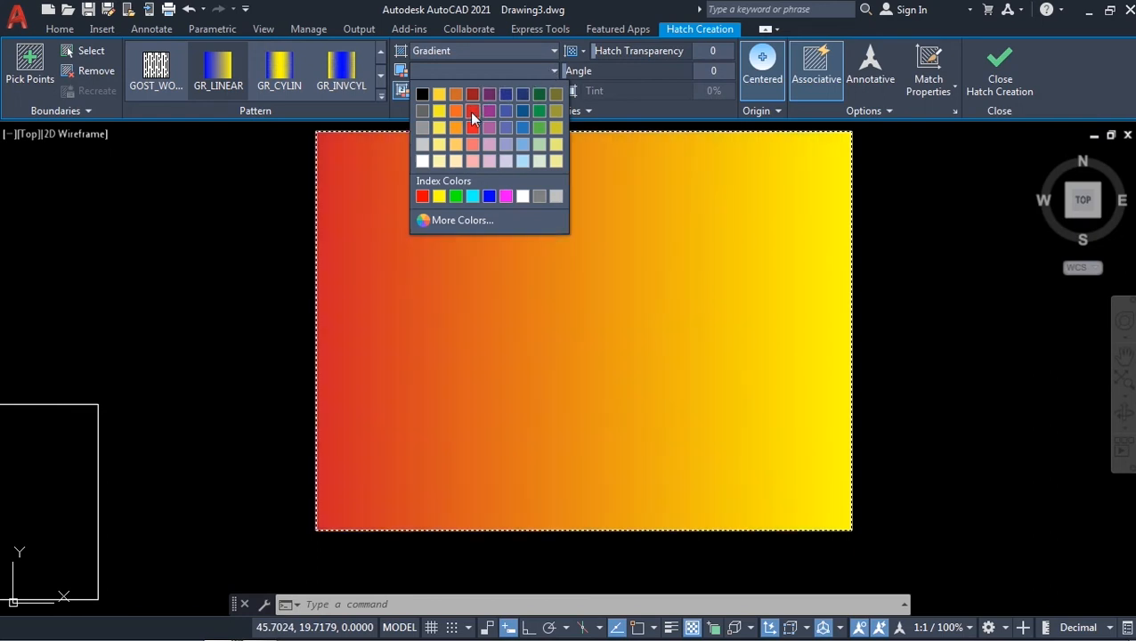
{"action": "left_click", "coordinate": [471, 112]}
{"action": "left_click", "coordinate": [553, 90]}
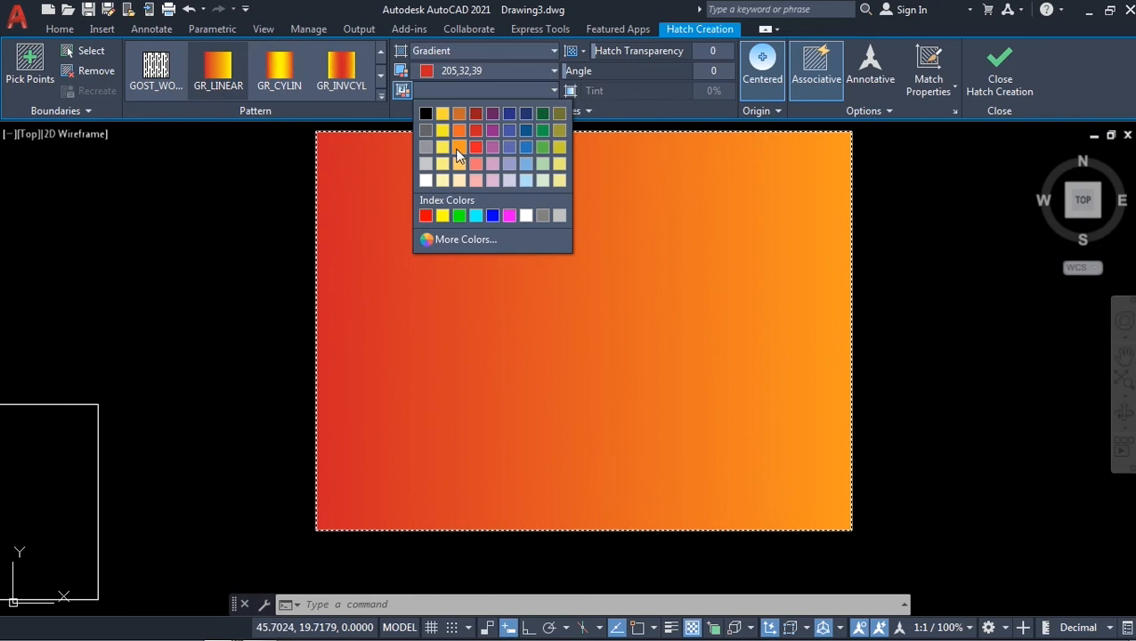
{"action": "left_click", "coordinate": [446, 148]}
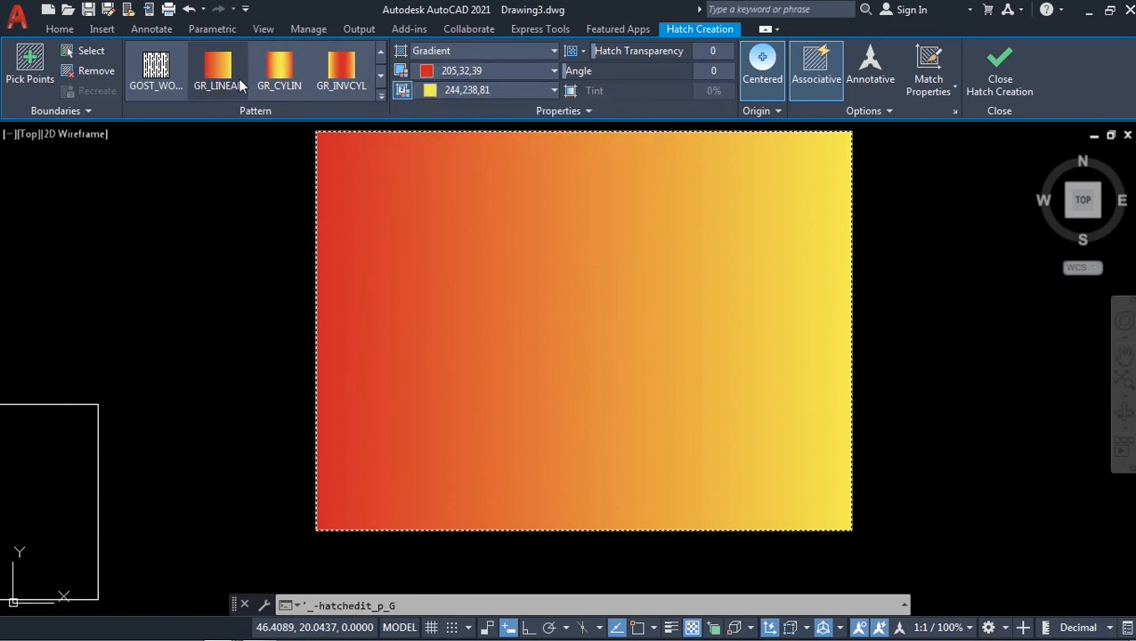
Apply the GR_INVSPH gradient pattern to the rectangle's hatch and finish editing it
{"action": "left_click", "coordinate": [380, 93]}
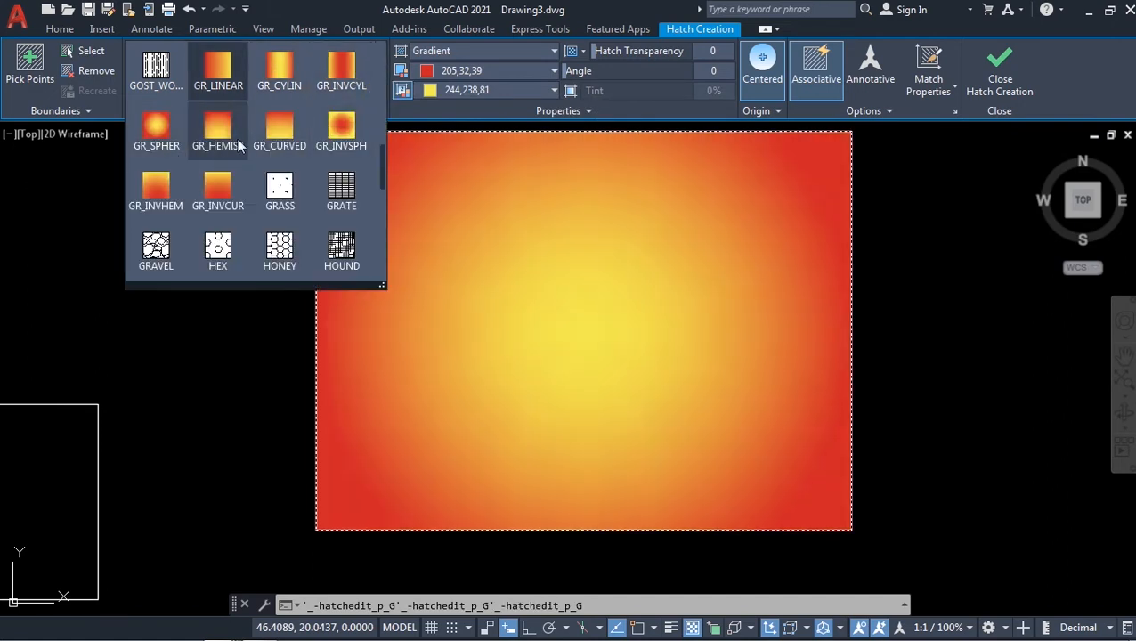
{"action": "left_click", "coordinate": [338, 134]}
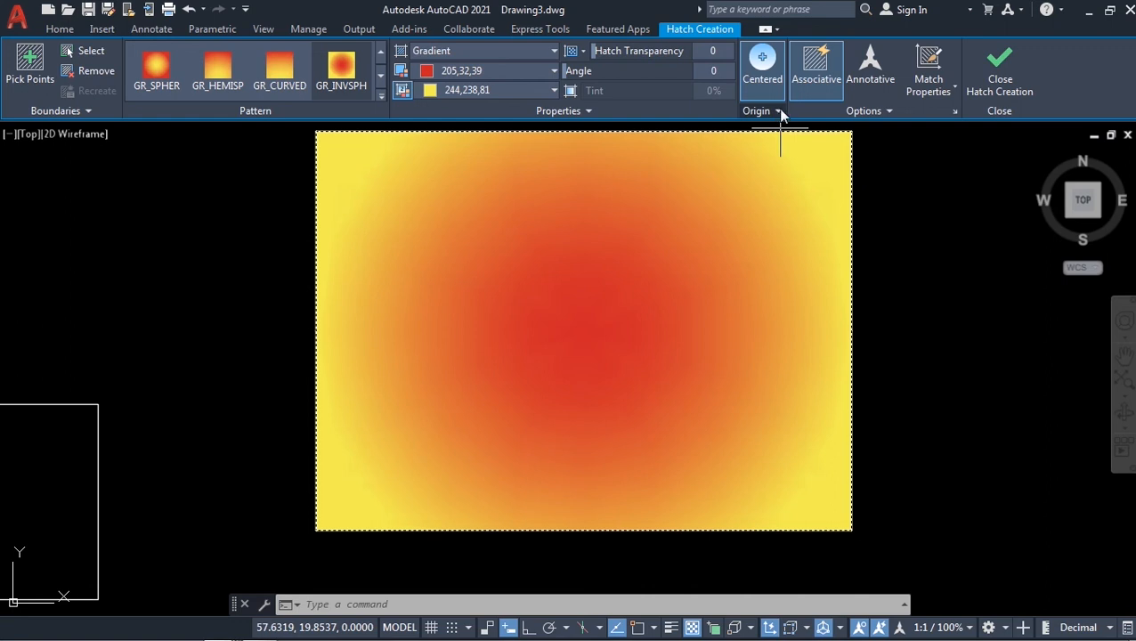
{"action": "left_click", "coordinate": [780, 111]}
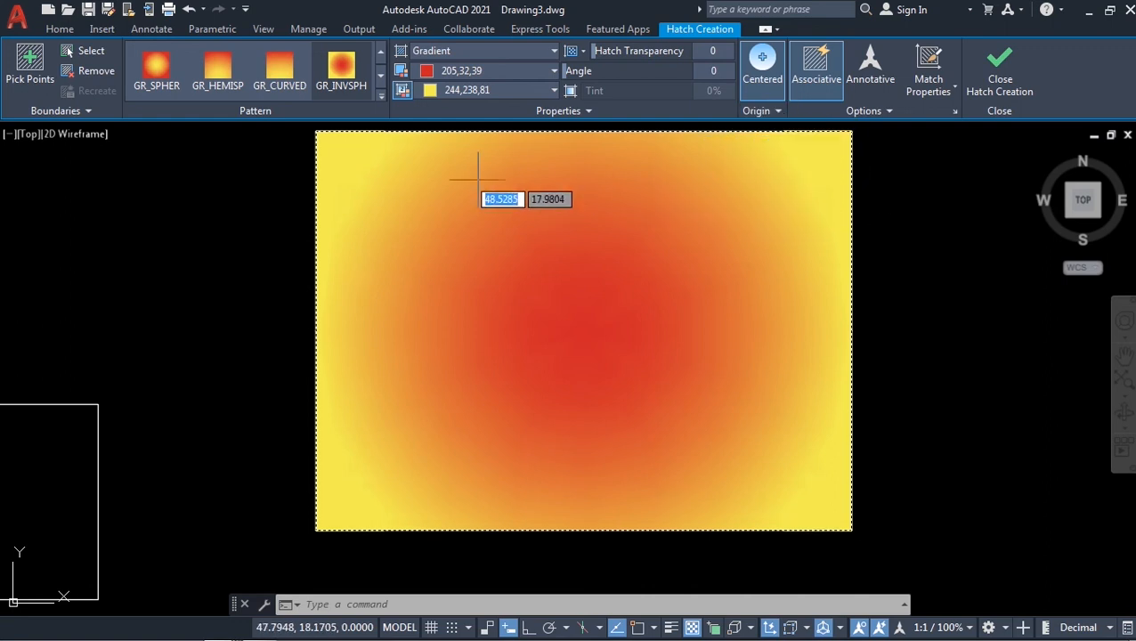
{"action": "key", "text": "Return"}
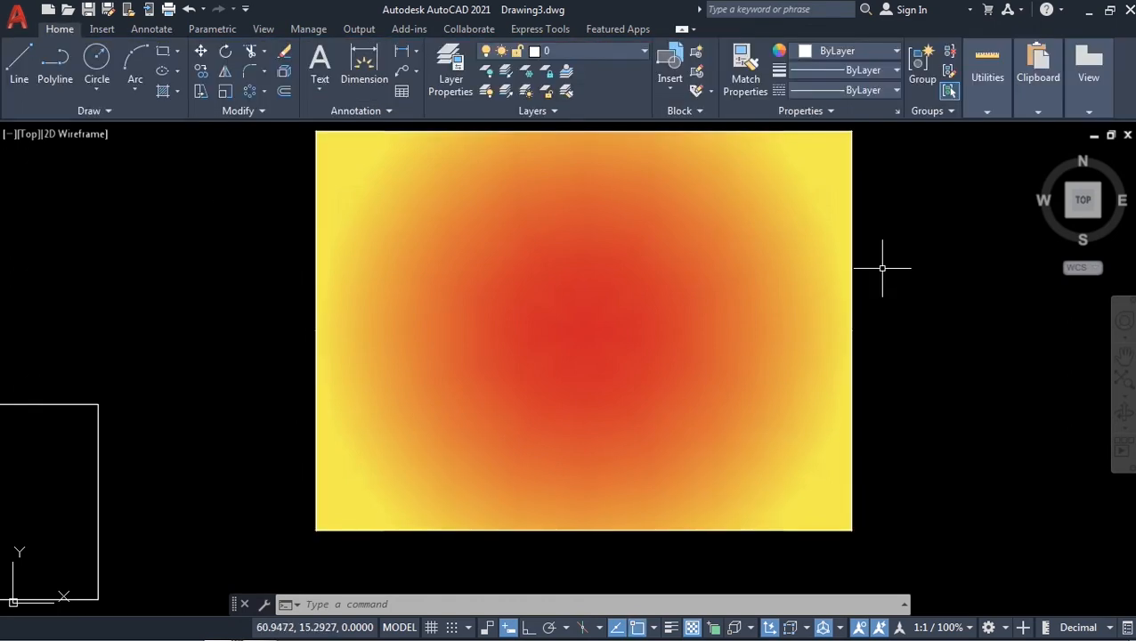
Draw a new rectangle in the empty space to the right of the gradient-filled rectangle
{"action": "scroll", "coordinate": [890, 264], "scroll_direction": "down", "scroll_amount": 5}
{"action": "middle_click_drag", "start_coordinate": [892, 263], "coordinate": [369, 281]}
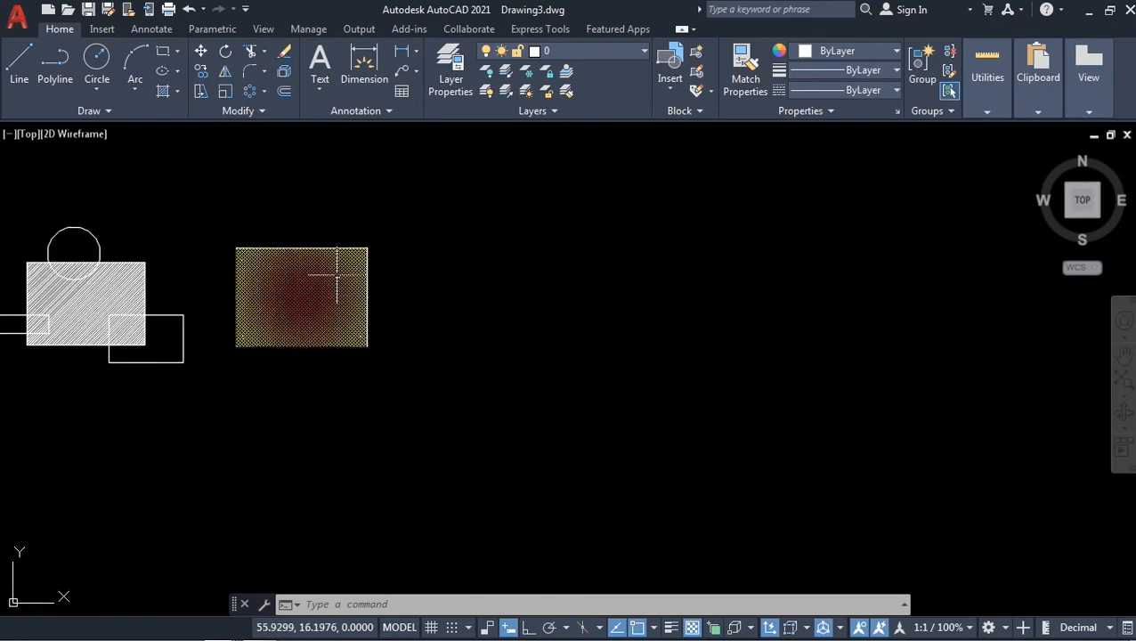
{"action": "scroll", "coordinate": [375, 282], "scroll_direction": "up", "scroll_amount": 5}
{"action": "scroll", "coordinate": [555, 277], "scroll_direction": "down", "scroll_amount": 2}
{"action": "middle_click_drag", "start_coordinate": [555, 277], "coordinate": [157, 314]}
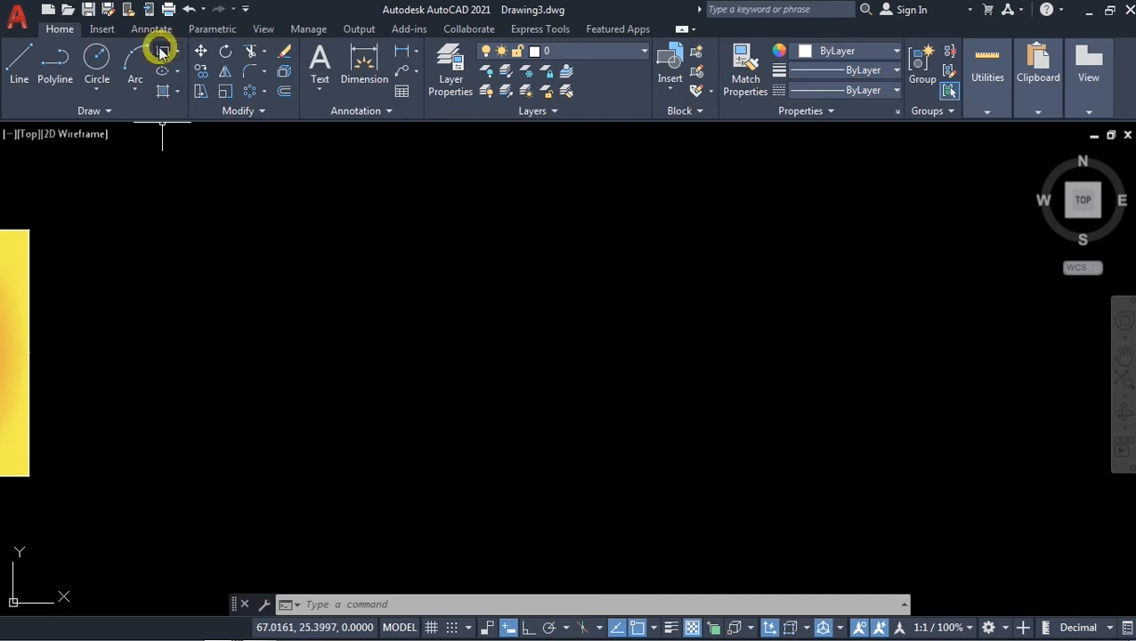
{"action": "left_click", "coordinate": [162, 50]}
{"action": "left_click", "coordinate": [129, 239]}
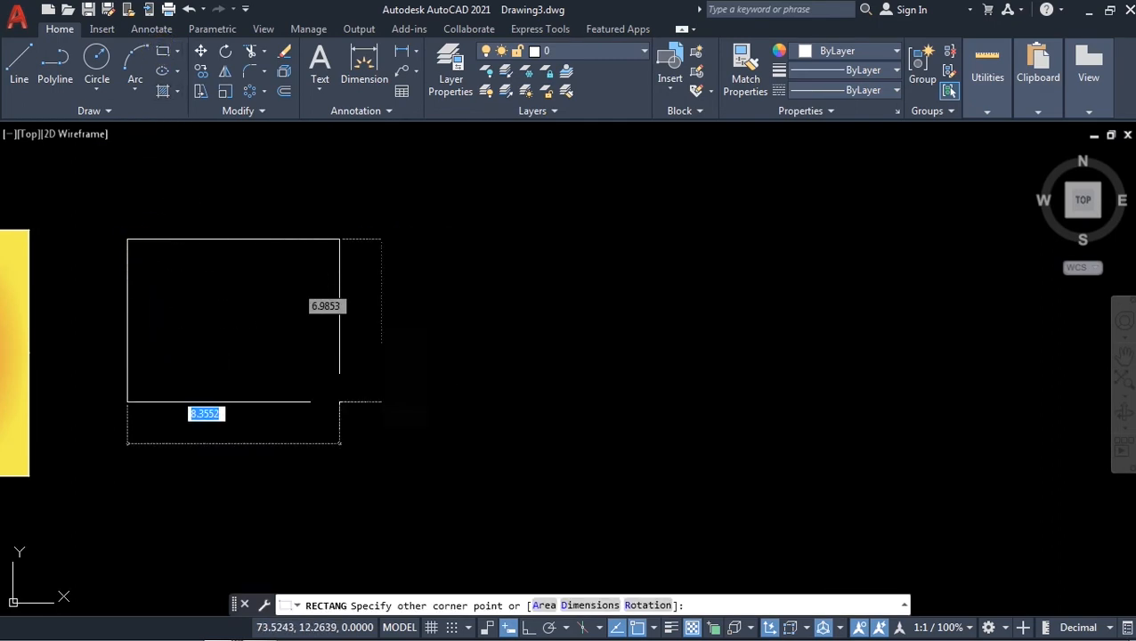
{"action": "left_click", "coordinate": [362, 446]}
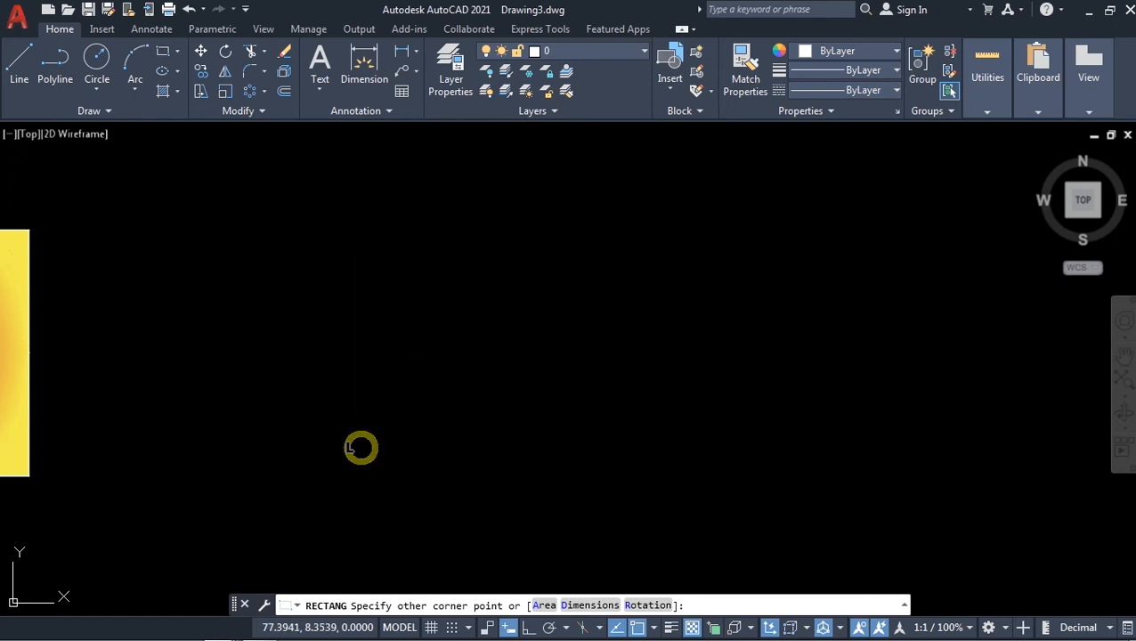
Copy the new rectangle twice to its right in a horizontal row with Ortho on, using its lower-left corner as base point
{"action": "left_click", "coordinate": [200, 70]}
{"action": "left_click", "coordinate": [389, 243]}
{"action": "left_click", "coordinate": [326, 311]}
{"action": "key", "text": "Return"}
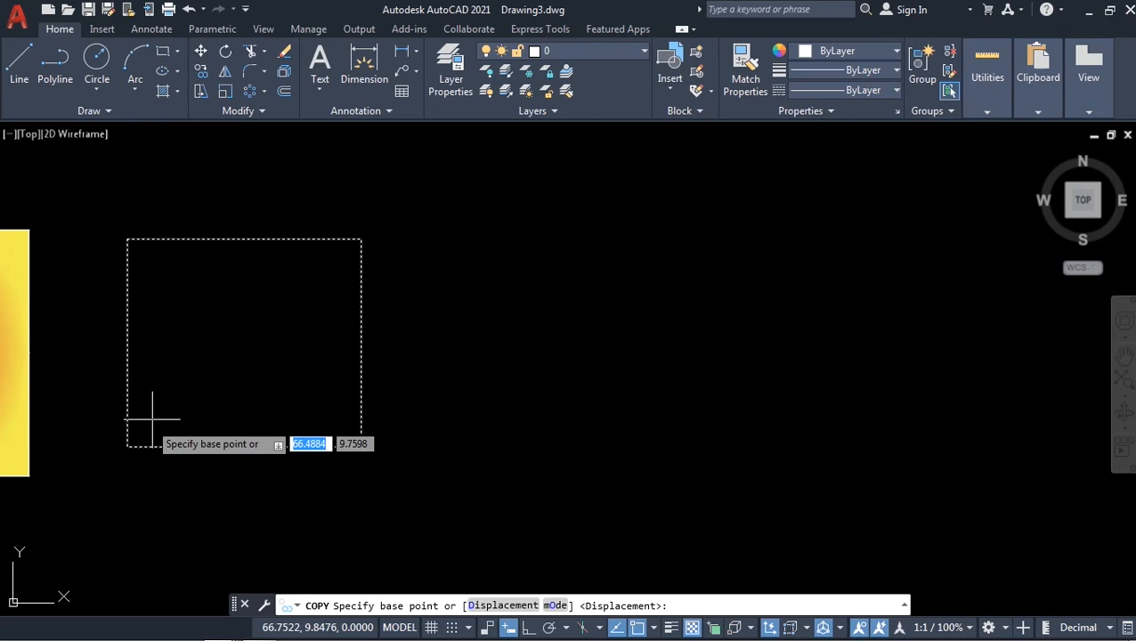
{"action": "left_click", "coordinate": [127, 446]}
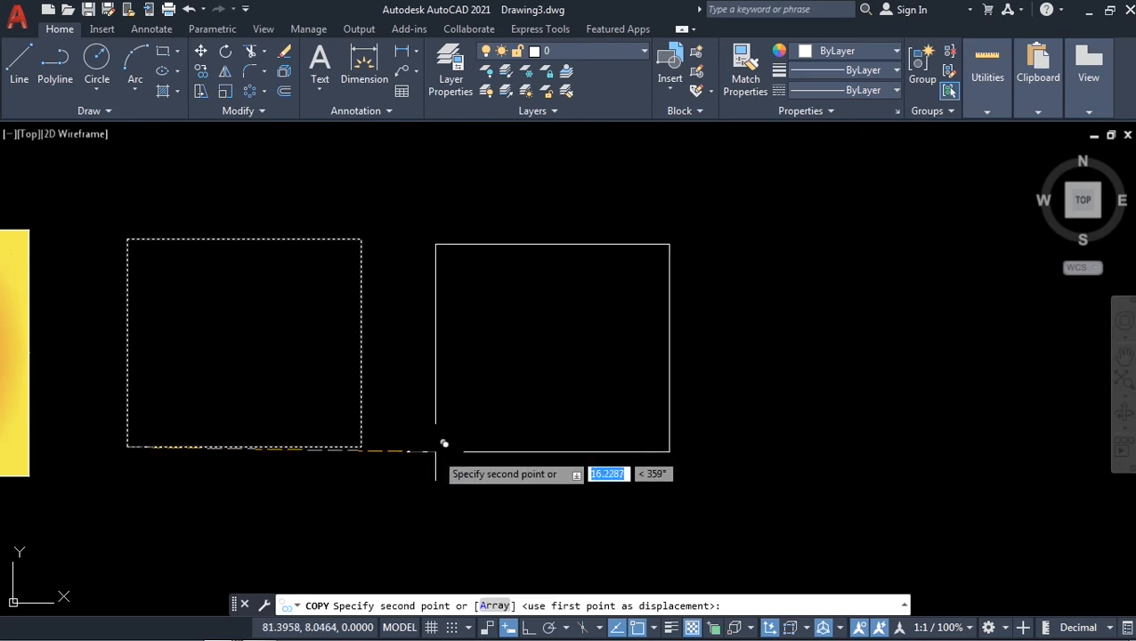
{"action": "key", "text": "F8"}
{"action": "left_click", "coordinate": [453, 453]}
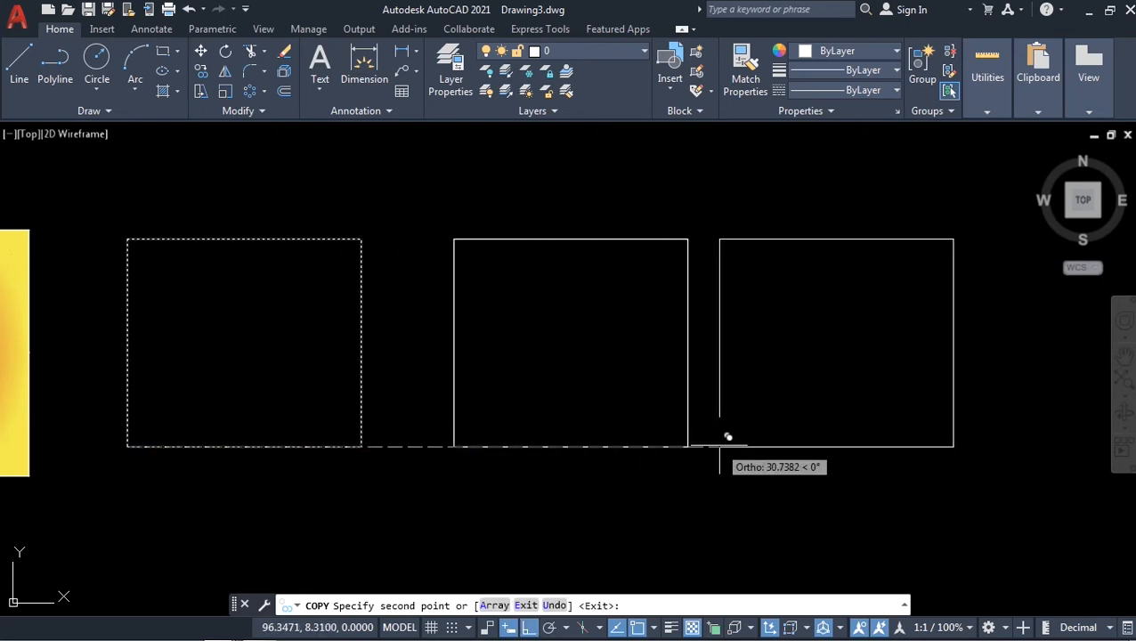
{"action": "left_click", "coordinate": [824, 453]}
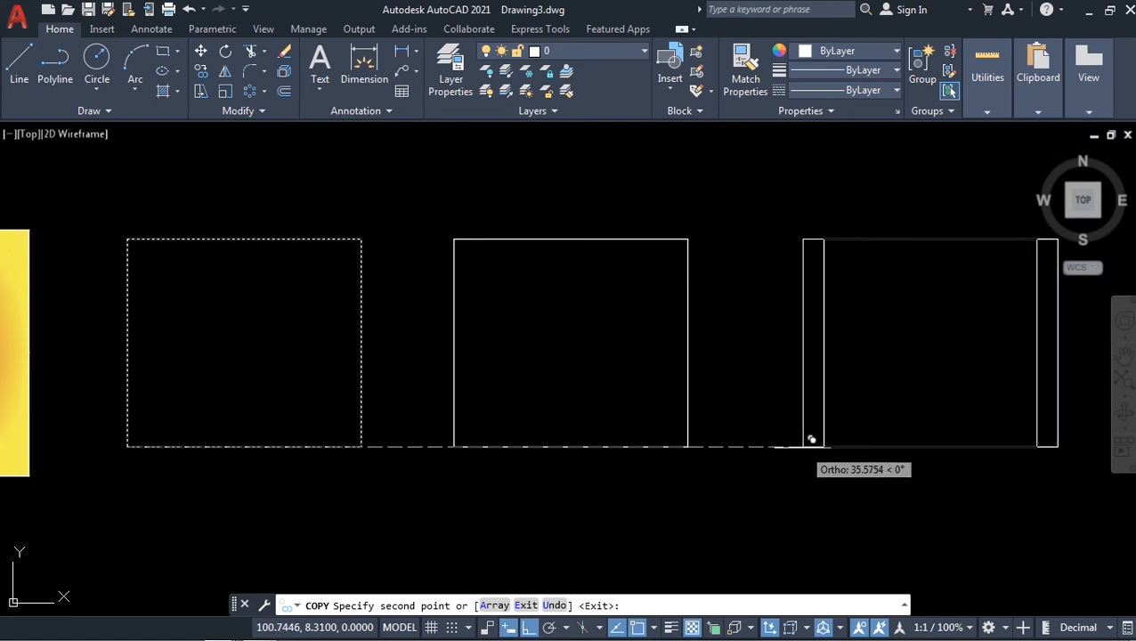
{"action": "key", "text": "Return"}
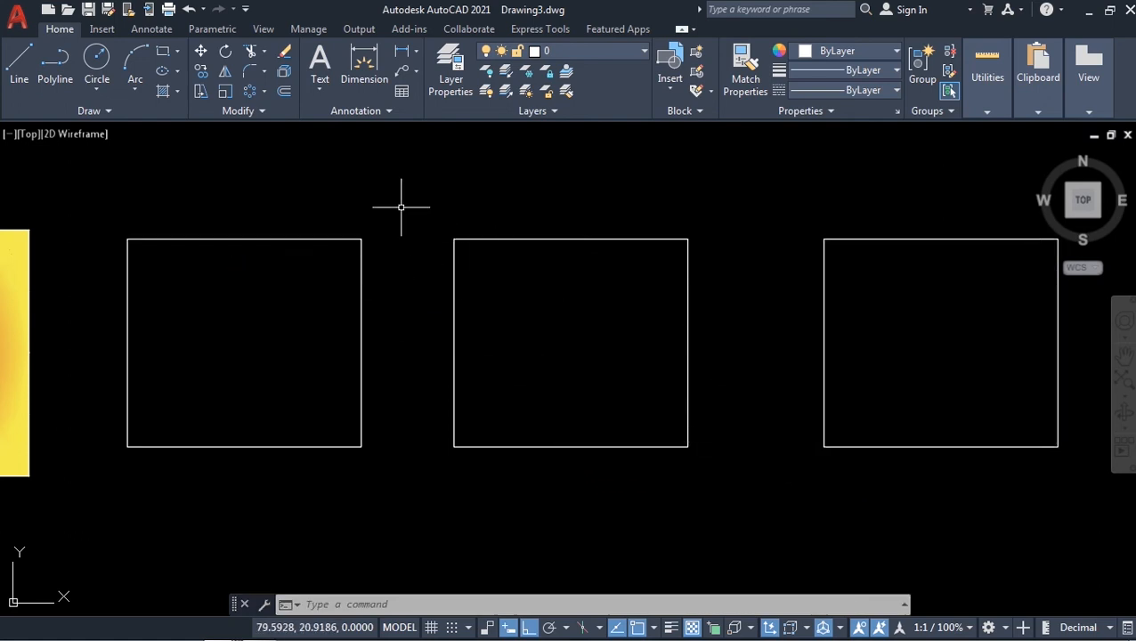
Start a new hatch with the boundary retention option set to Don't Retain Boundaries
{"action": "type", "text": "h"}
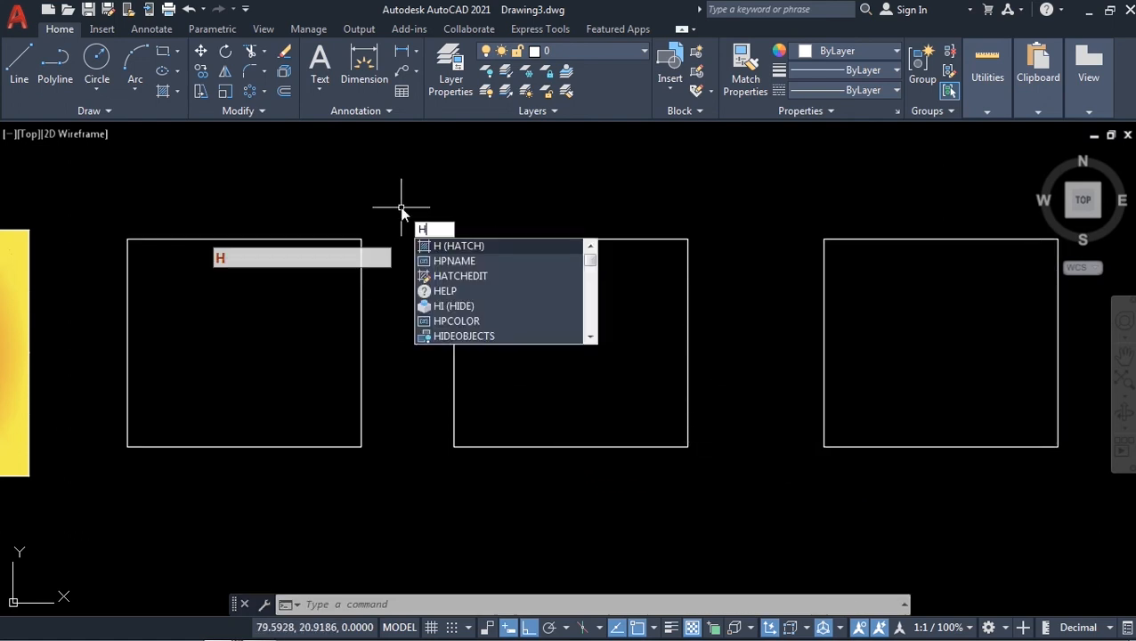
{"action": "key", "text": "Return"}
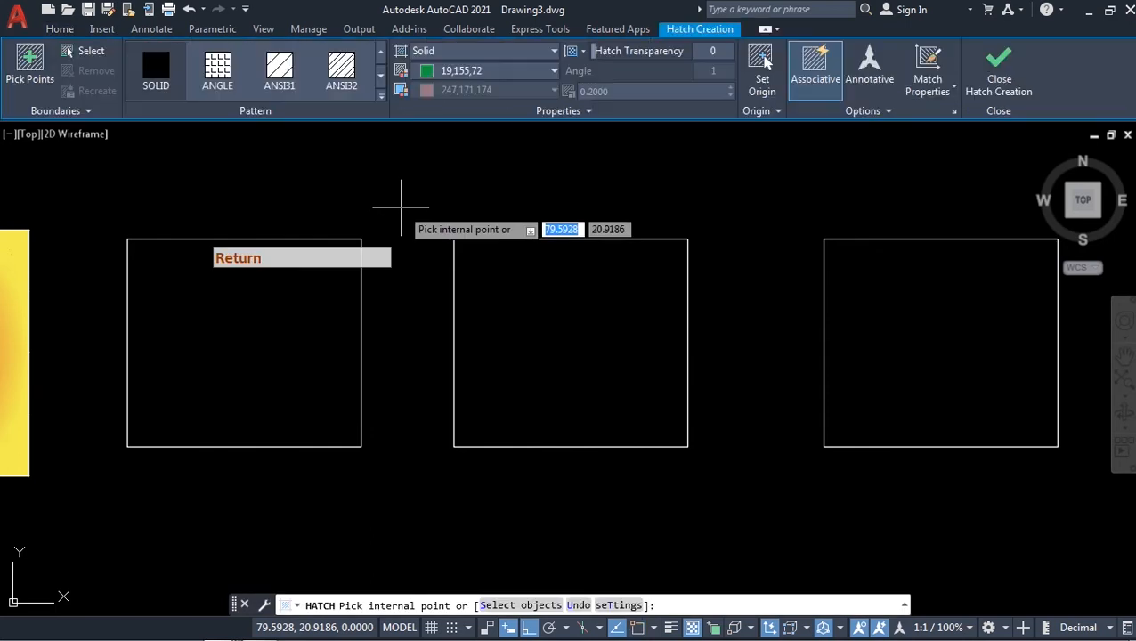
{"action": "left_click", "coordinate": [86, 113]}
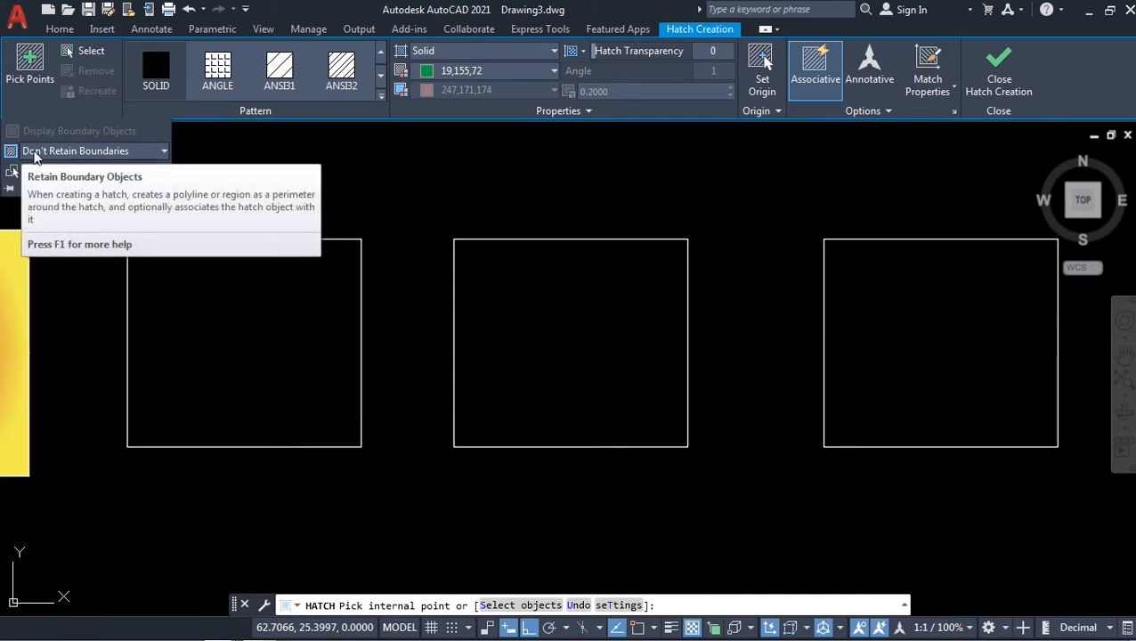
{"action": "left_click", "coordinate": [163, 149]}
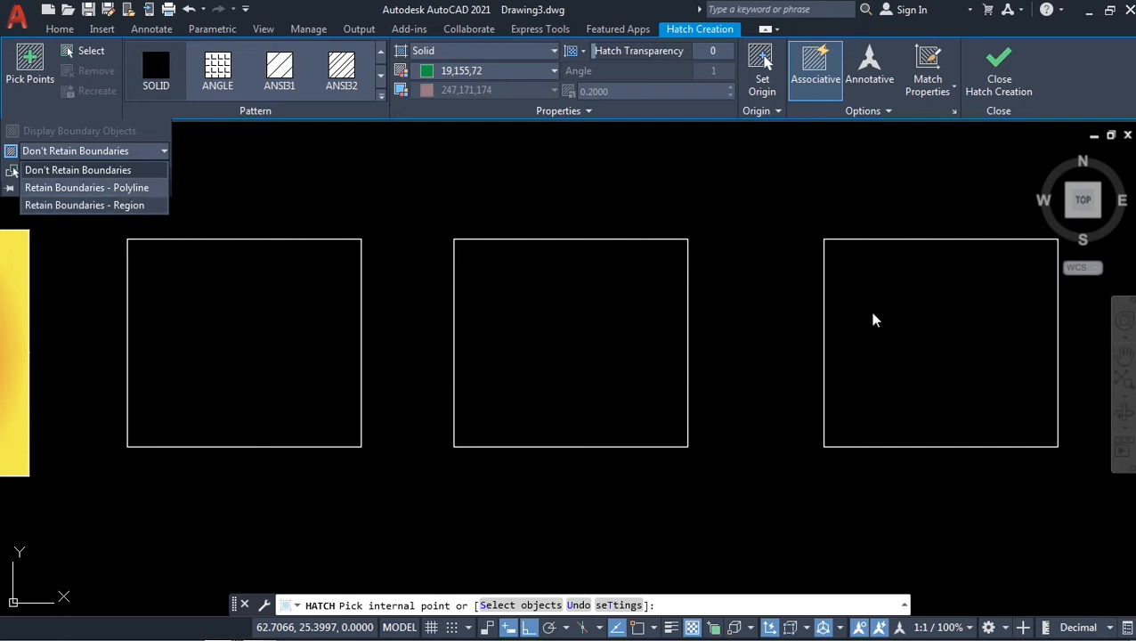
{"action": "left_click", "coordinate": [87, 169]}
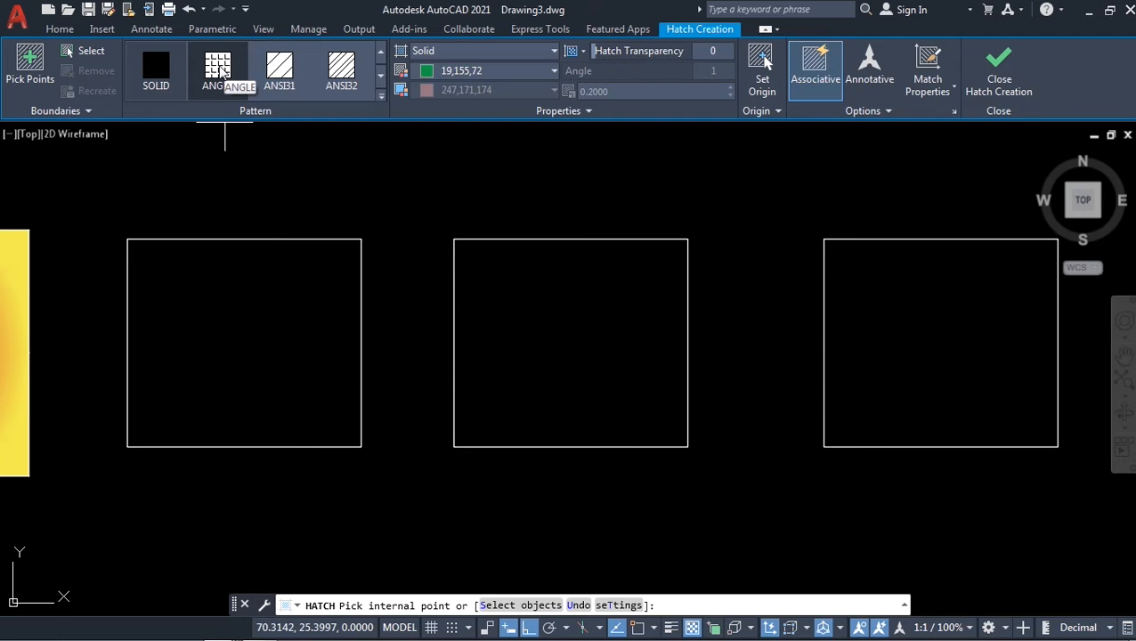
Fill the first of the three new rectangles with the ANGLE hatch pattern
{"action": "left_click", "coordinate": [221, 71]}
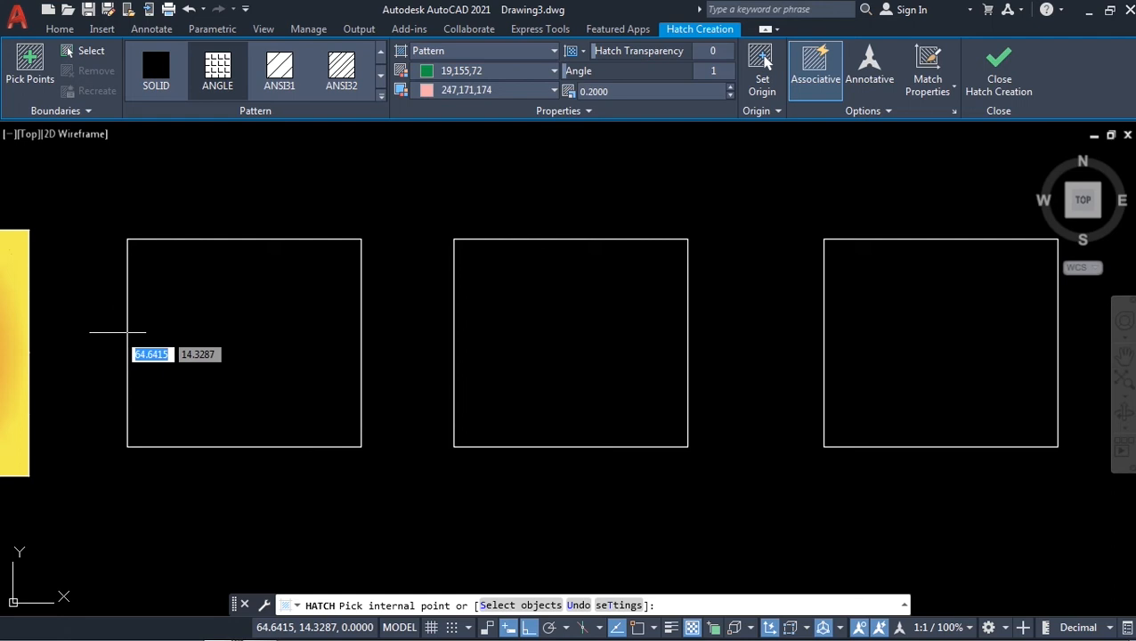
{"action": "left_click", "coordinate": [200, 390]}
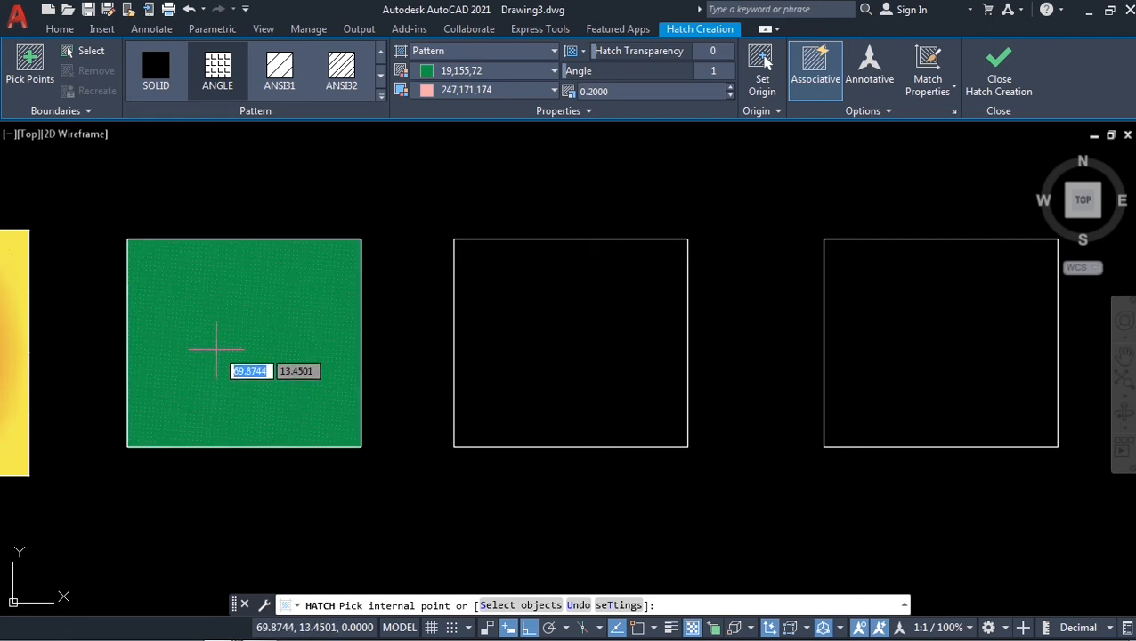
{"action": "left_click", "coordinate": [216, 349]}
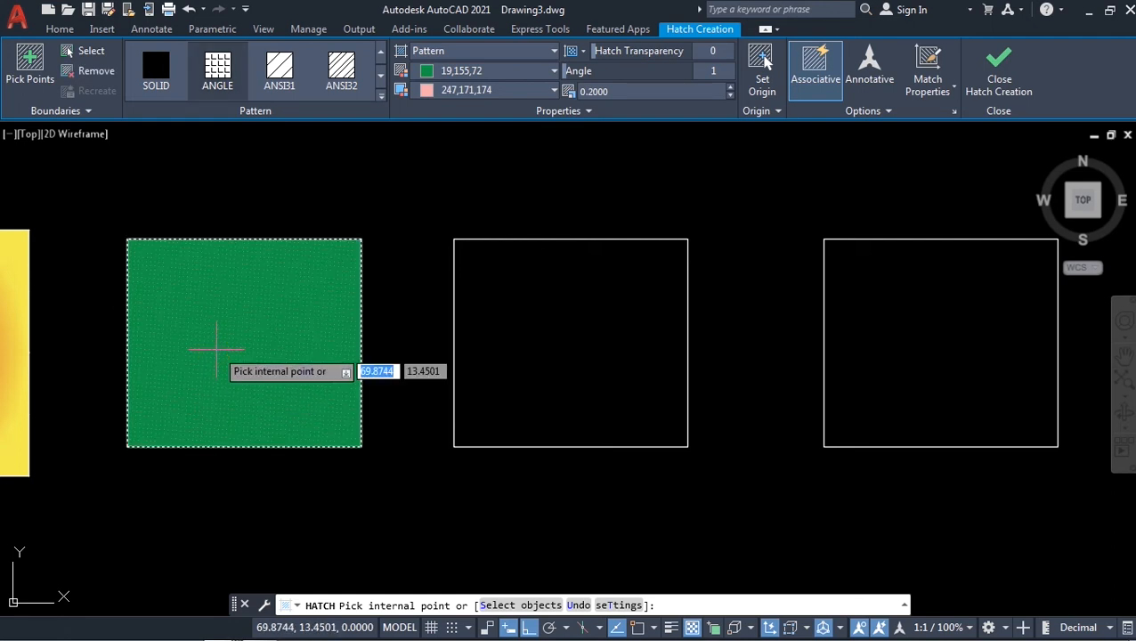
Try pattern scales of 30 and 15 on the ANGLE hatch and settle on 8
{"action": "left_click", "coordinate": [608, 91]}
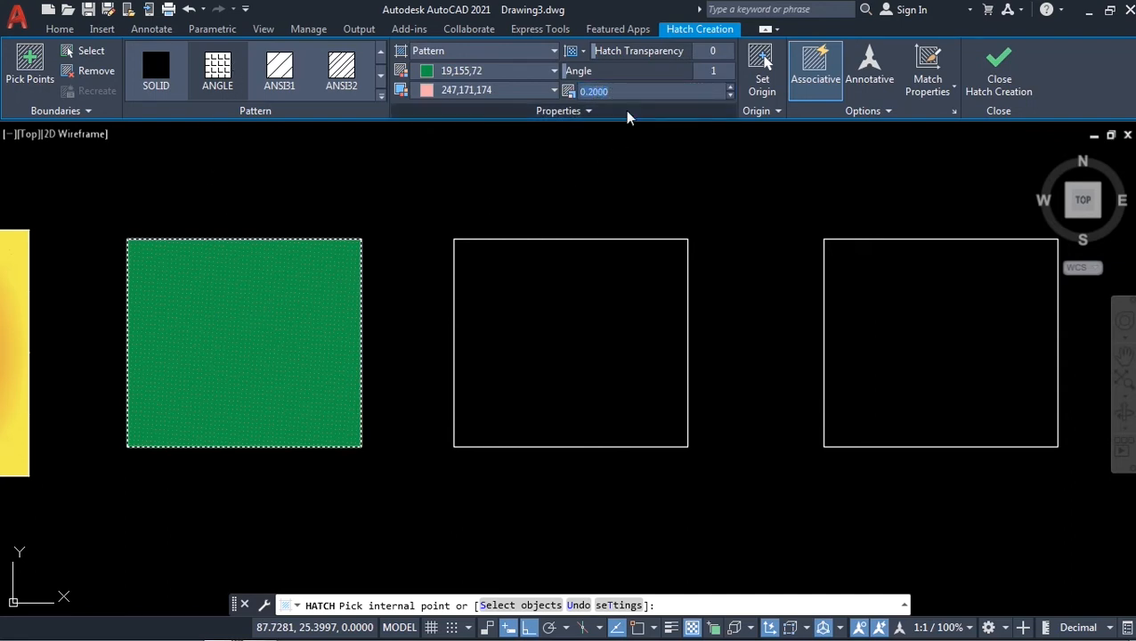
{"action": "type", "text": "30"}
{"action": "key", "text": "Return"}
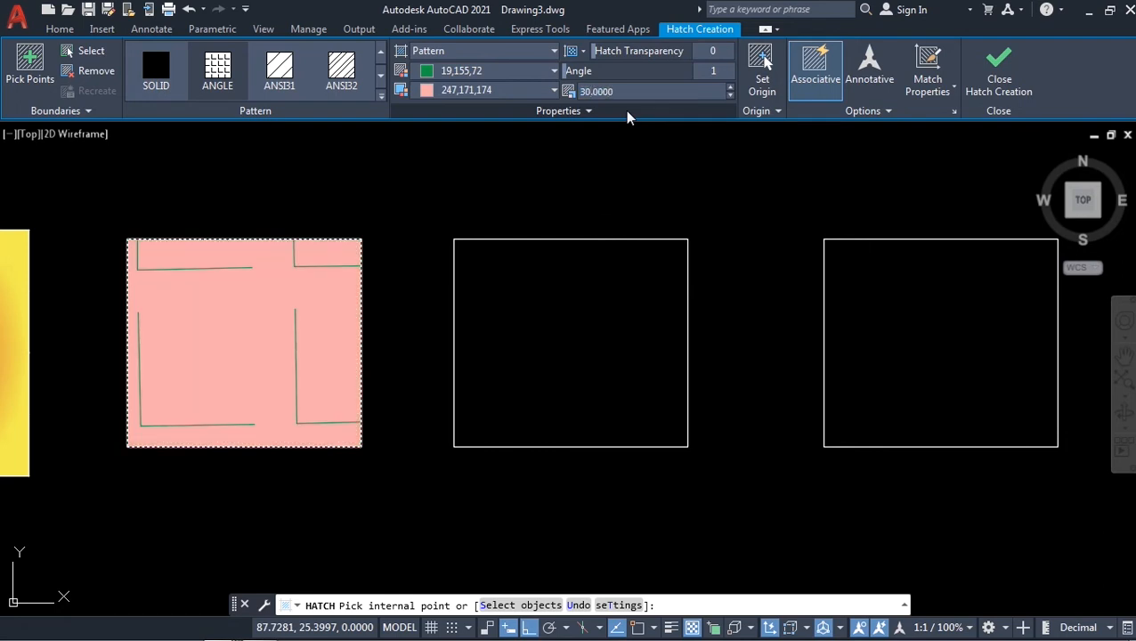
{"action": "left_click", "coordinate": [625, 92]}
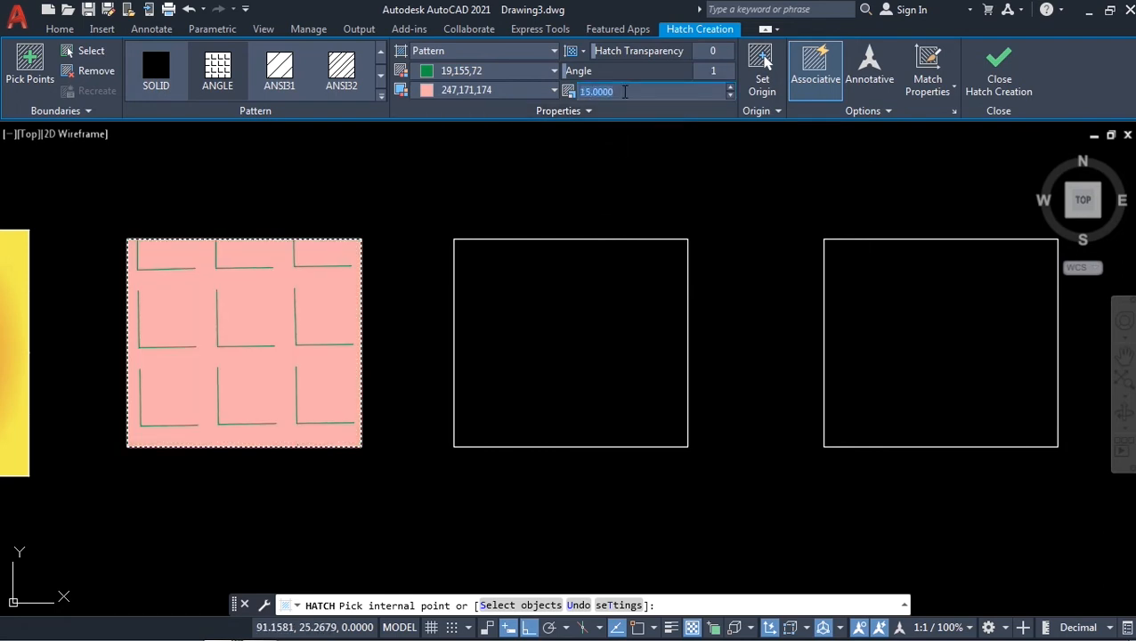
{"action": "type", "text": "8"}
{"action": "key", "text": "Return"}
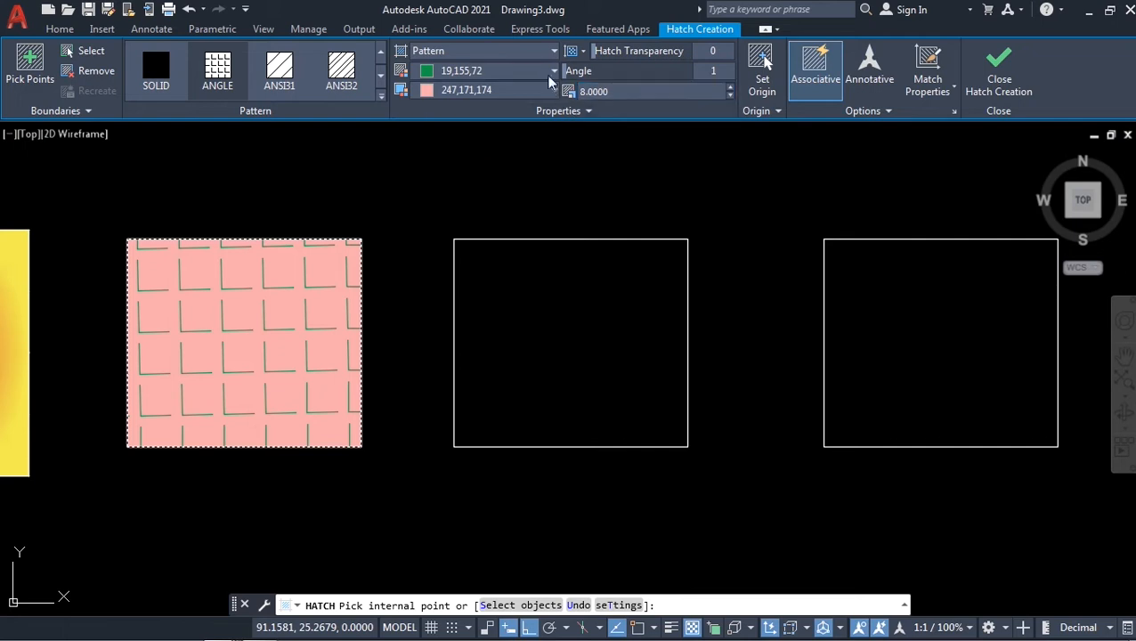
Set the ANGLE hatch's background color to None and finish the hatch
{"action": "left_click", "coordinate": [519, 92]}
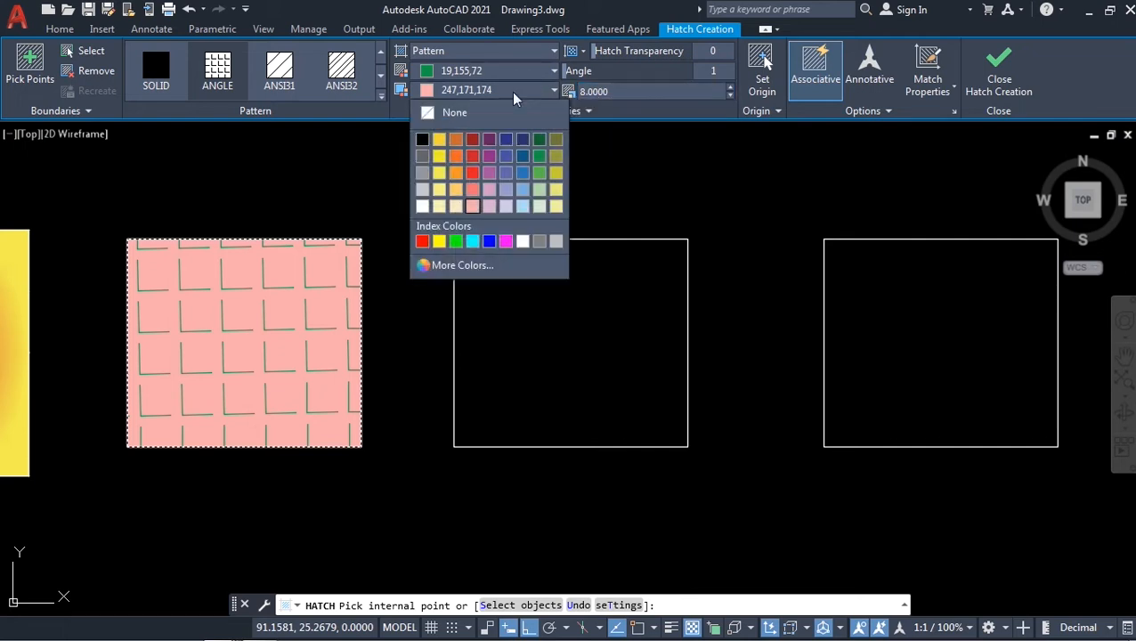
{"action": "left_click", "coordinate": [429, 113]}
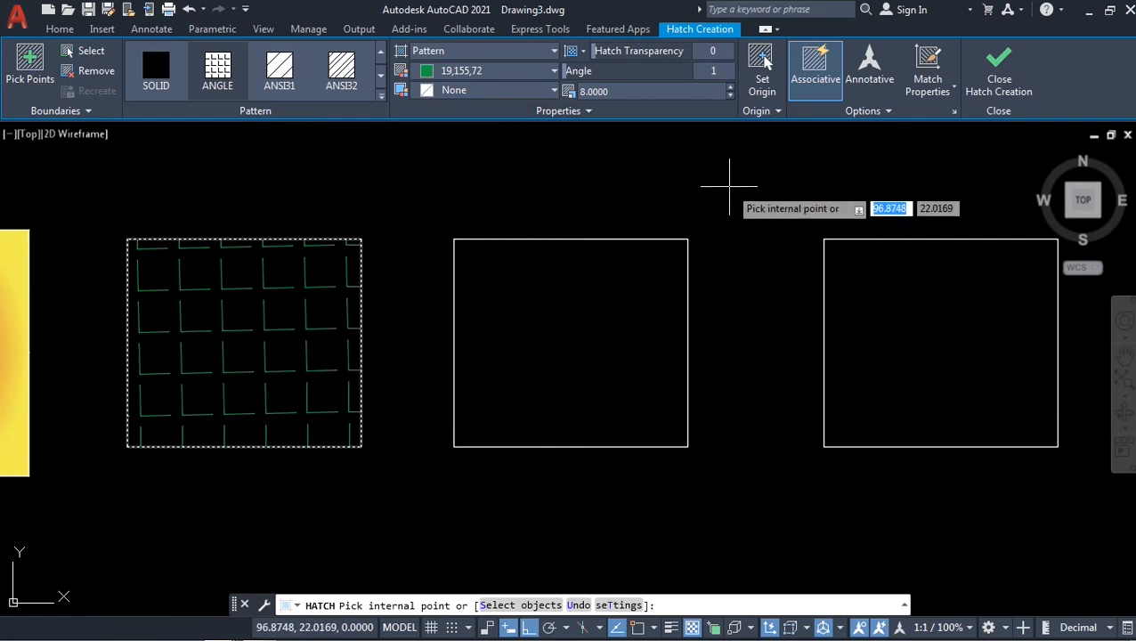
{"action": "key", "text": "Return"}
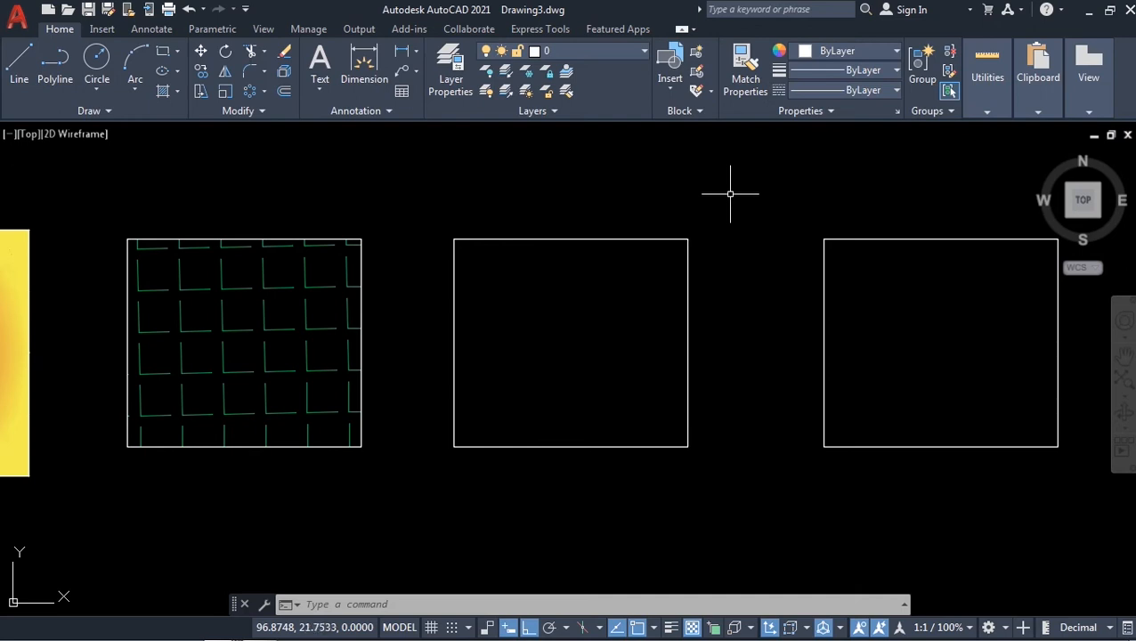
Set the hatch boundary retention option to Retain Boundaries - Polyline without placing a hatch
{"action": "key", "text": "Return"}
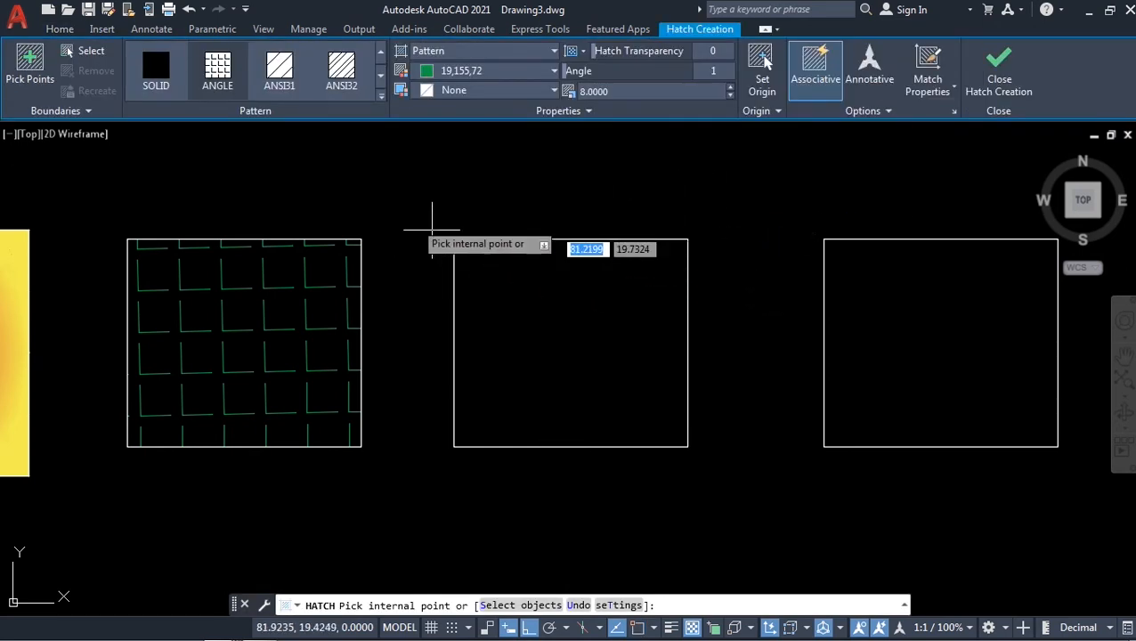
{"action": "left_click", "coordinate": [84, 112]}
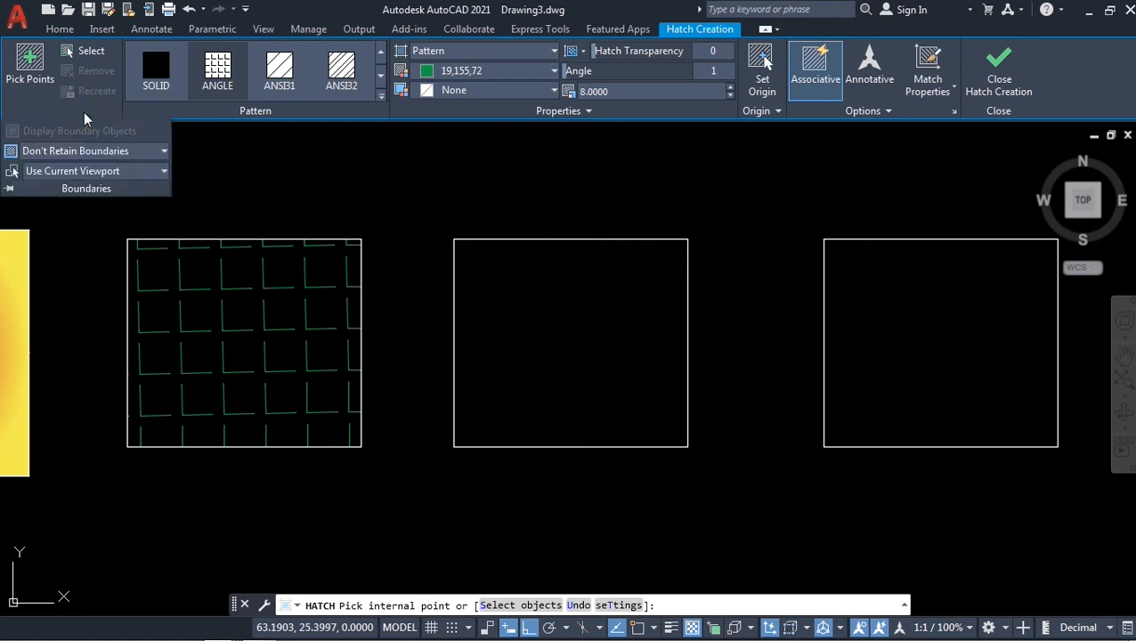
{"action": "left_click", "coordinate": [159, 151]}
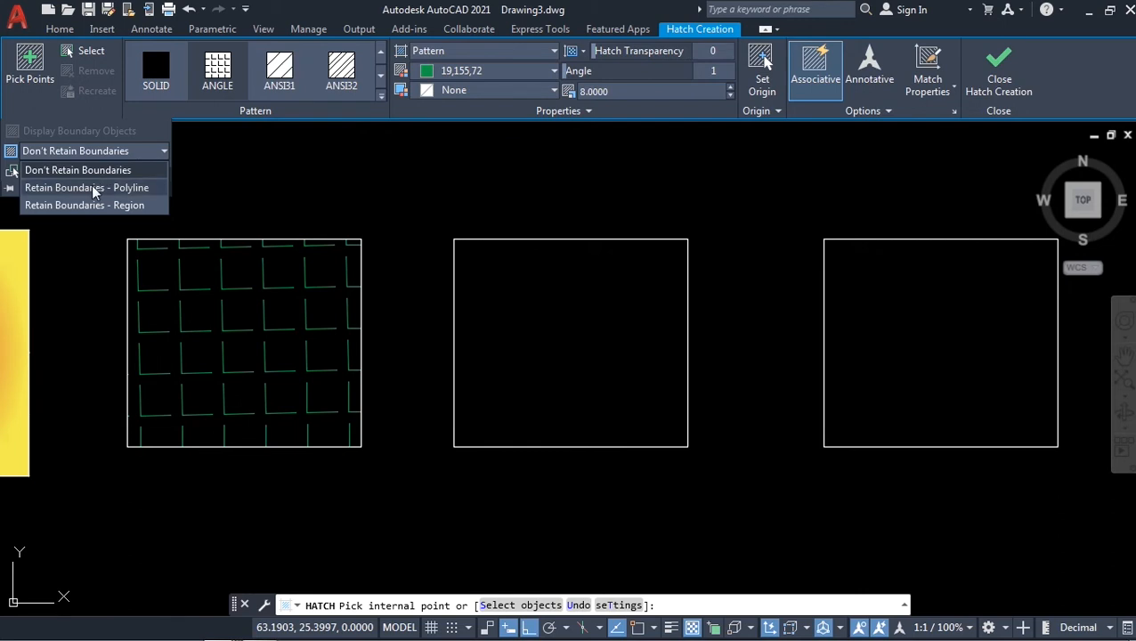
{"action": "left_click", "coordinate": [92, 188]}
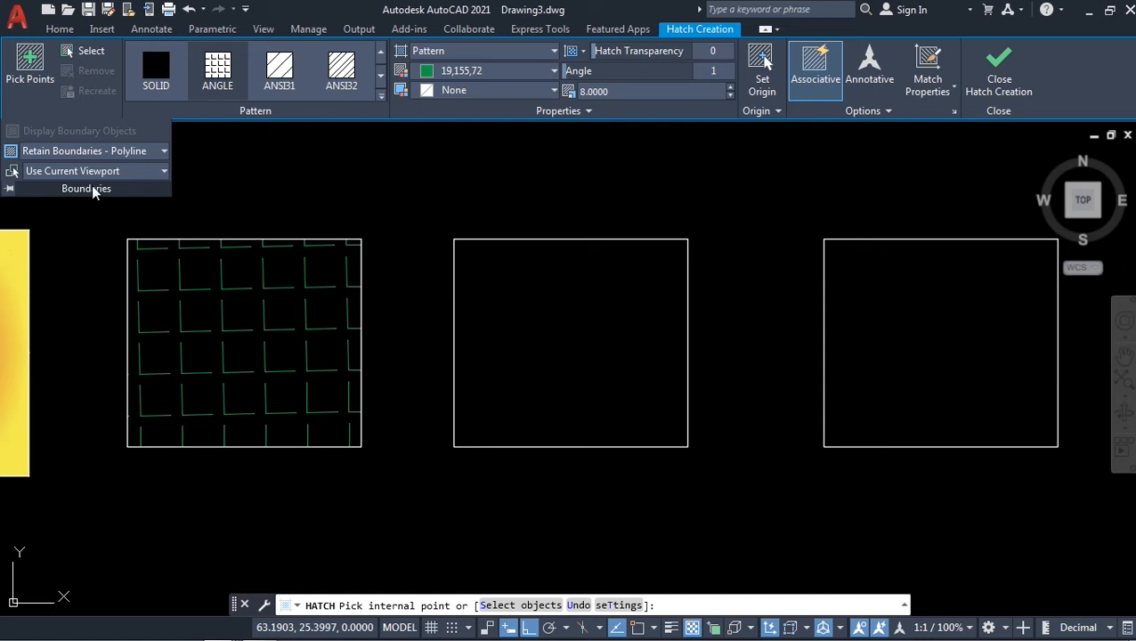
{"action": "key", "text": "Return"}
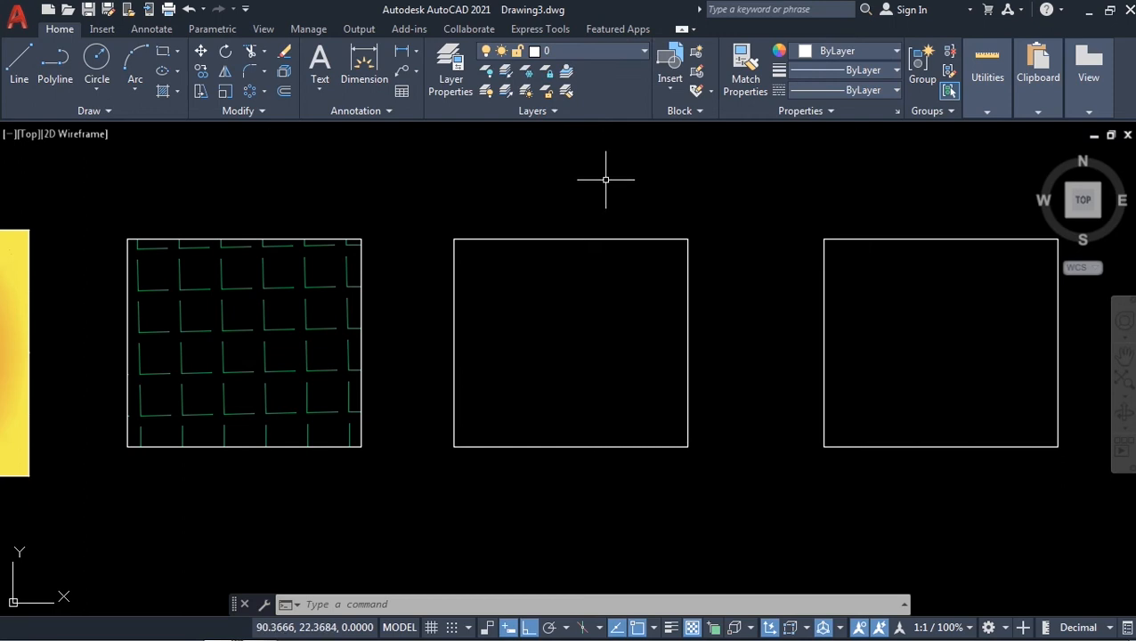
Create a new layer with color index 130 and make it the current layer
{"action": "type", "text": "la"}
{"action": "key", "text": "Return"}
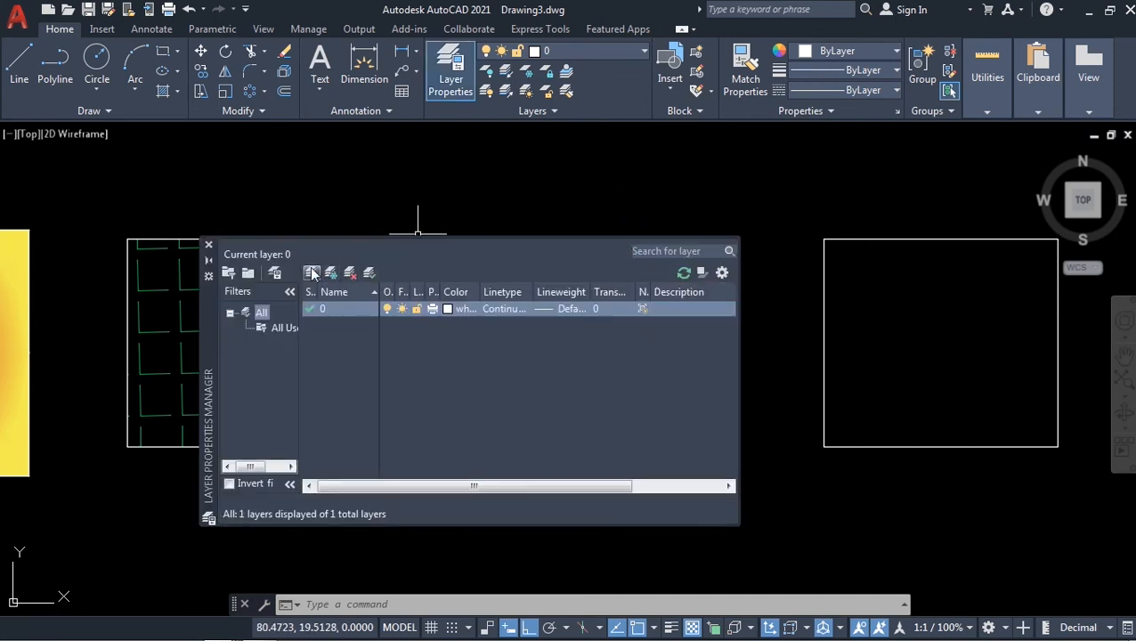
{"action": "left_click", "coordinate": [313, 273]}
{"action": "left_click", "coordinate": [448, 324]}
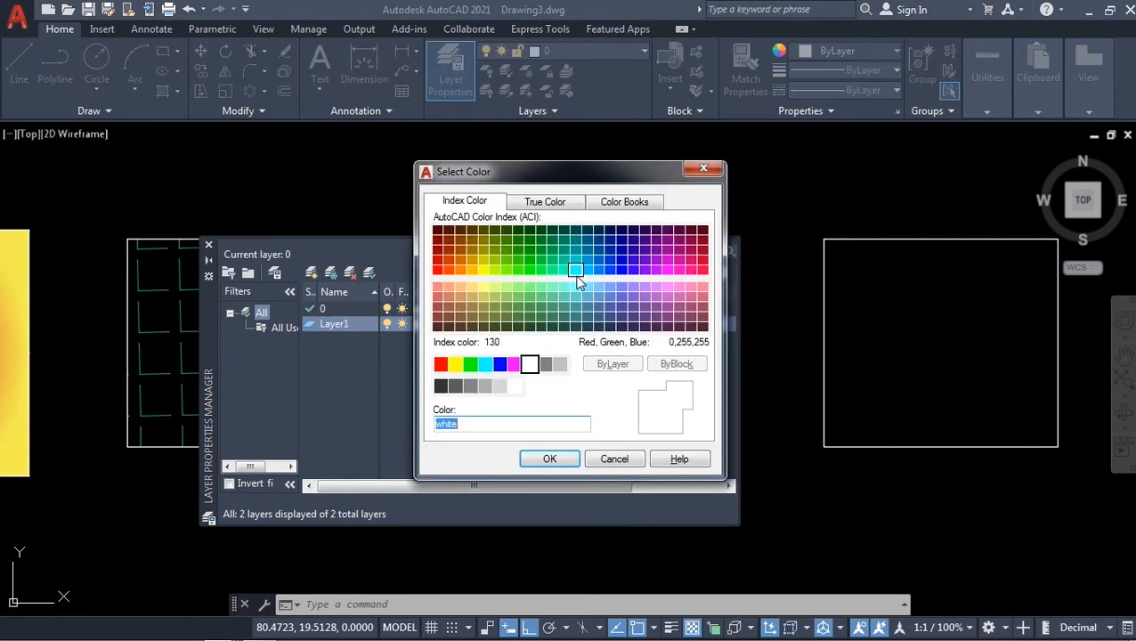
{"action": "left_click", "coordinate": [576, 275]}
{"action": "left_click", "coordinate": [550, 458]}
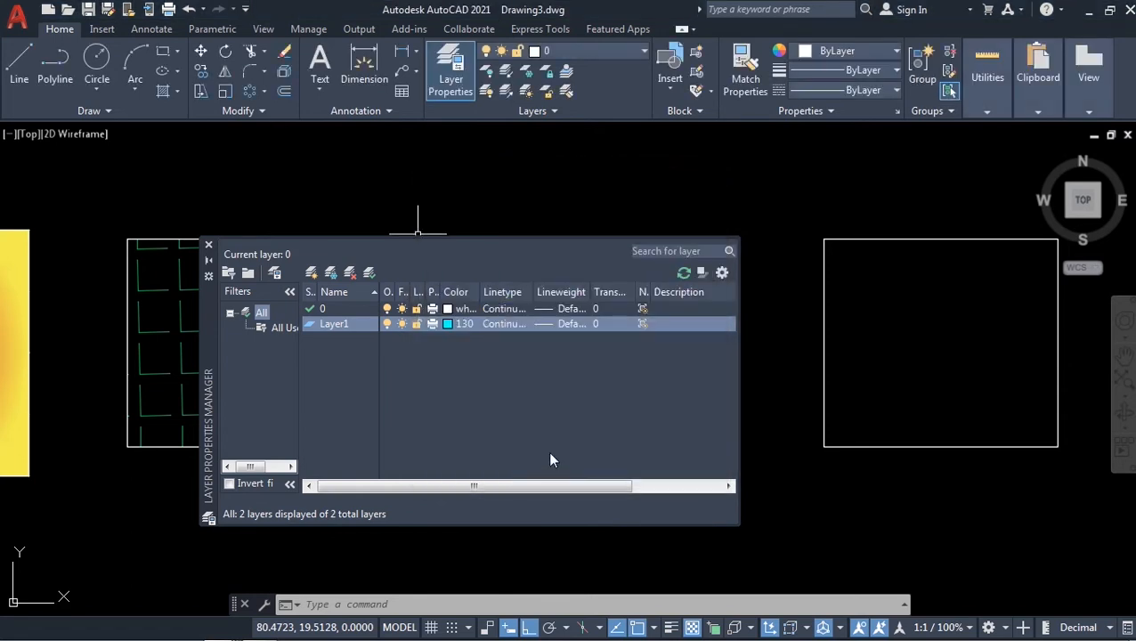
{"action": "left_click", "coordinate": [208, 244]}
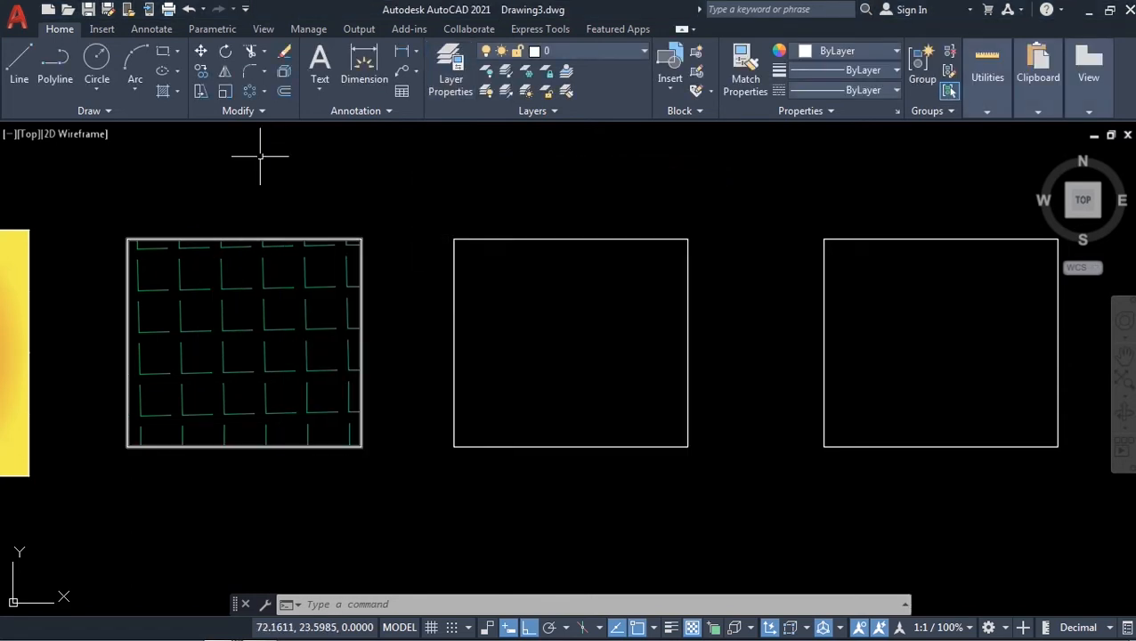
{"action": "left_click", "coordinate": [642, 49]}
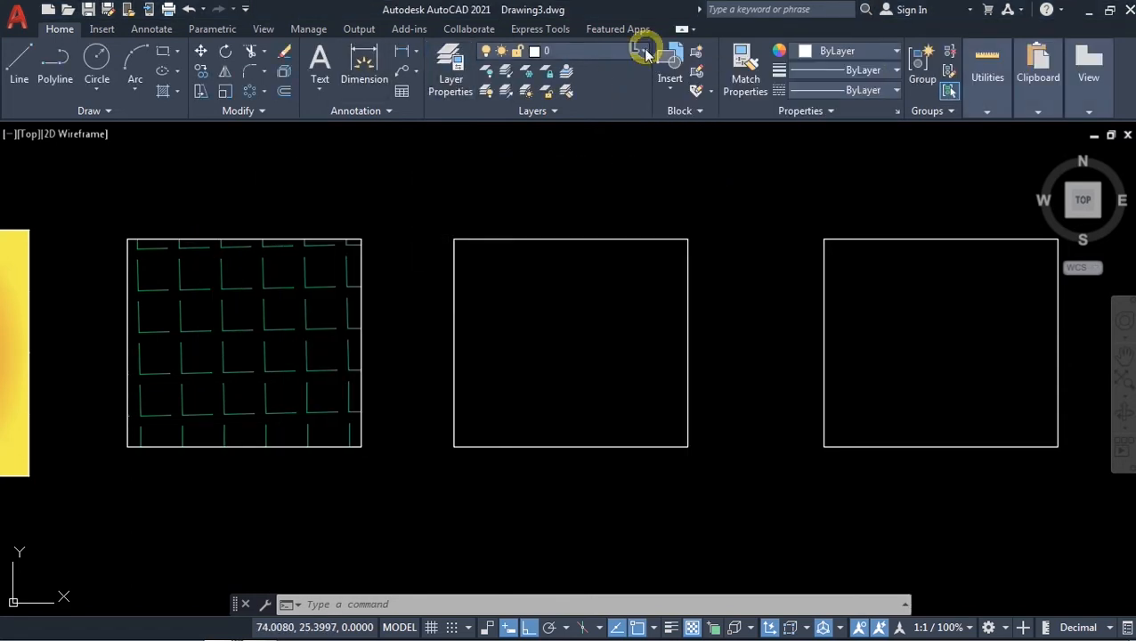
{"action": "left_click", "coordinate": [589, 90]}
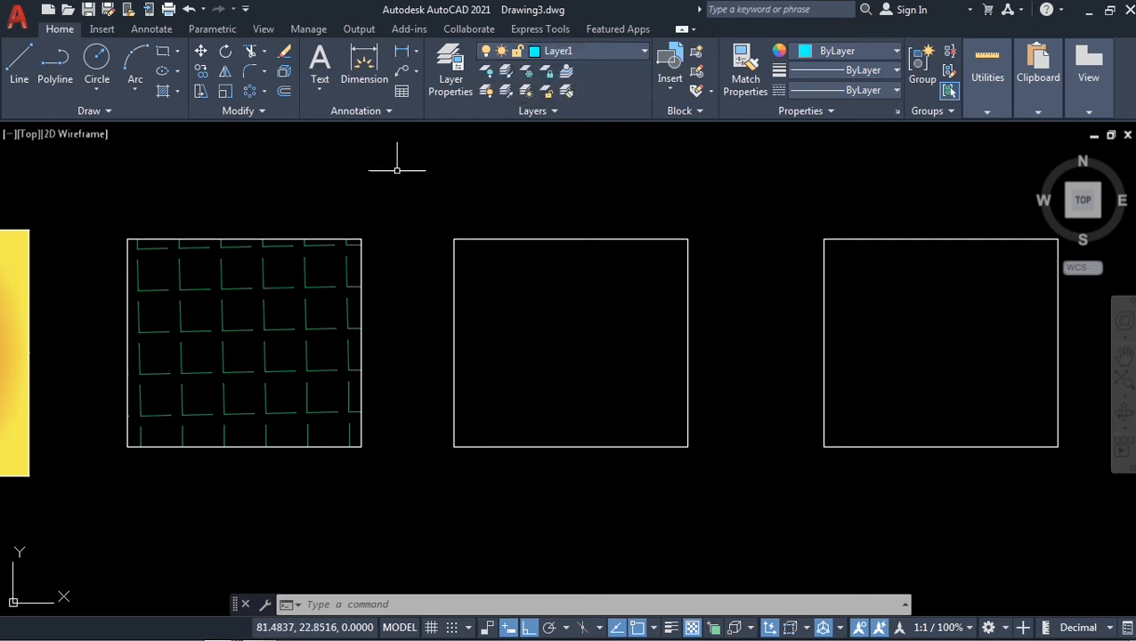
Hatch the middle rectangle with the ANGLE pattern using the Retain Boundaries - Polyline option
{"action": "left_click", "coordinate": [163, 94]}
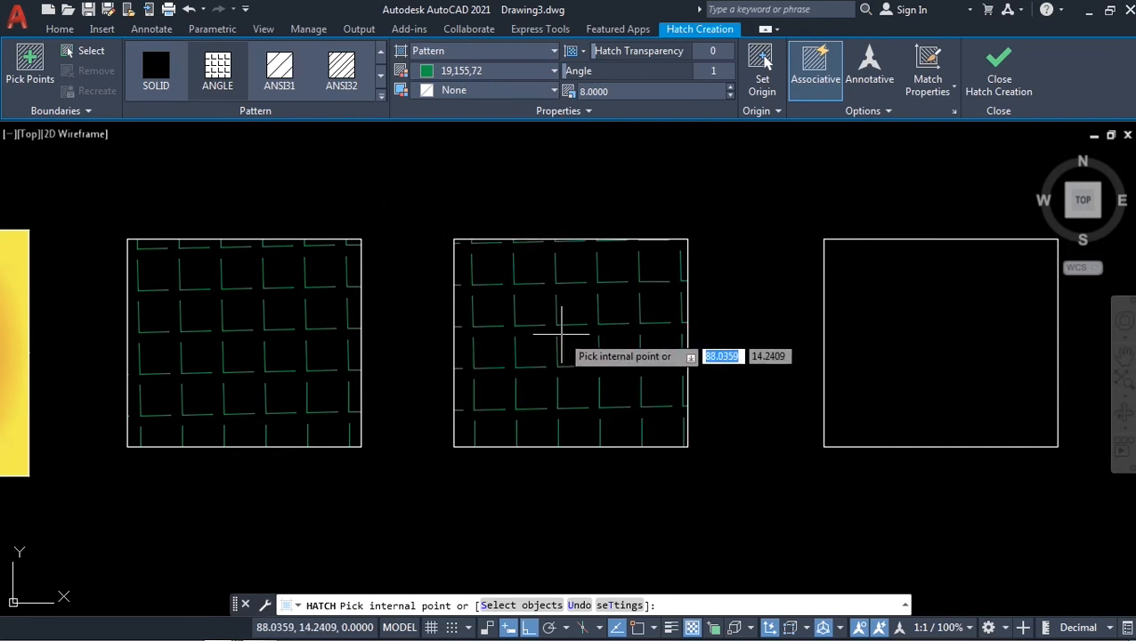
{"action": "left_click", "coordinate": [80, 110]}
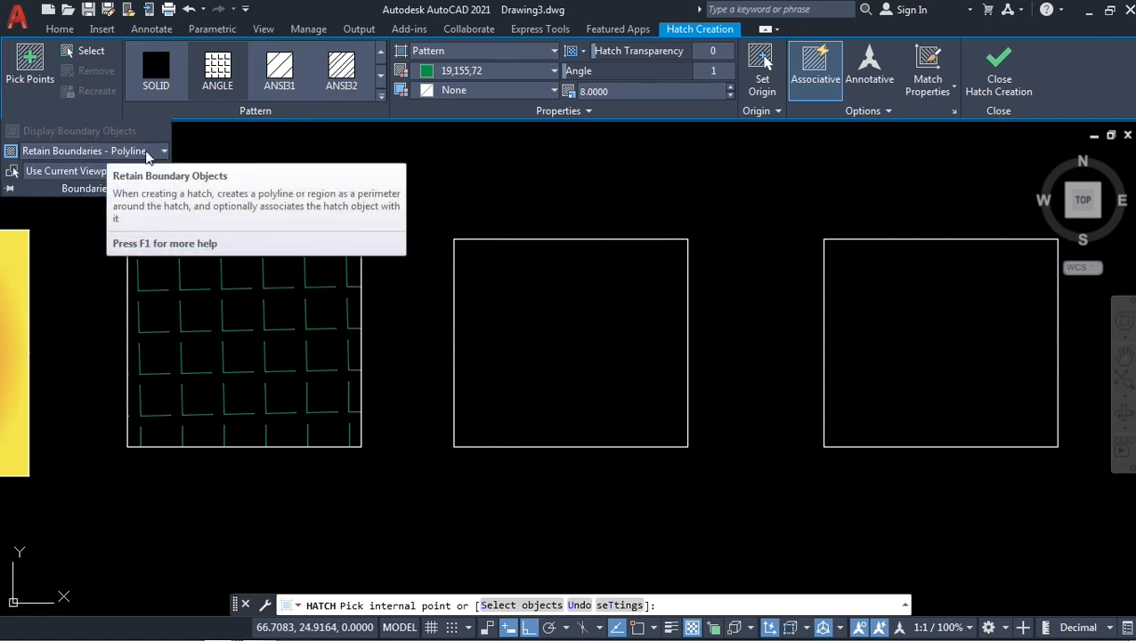
{"action": "left_click", "coordinate": [557, 354]}
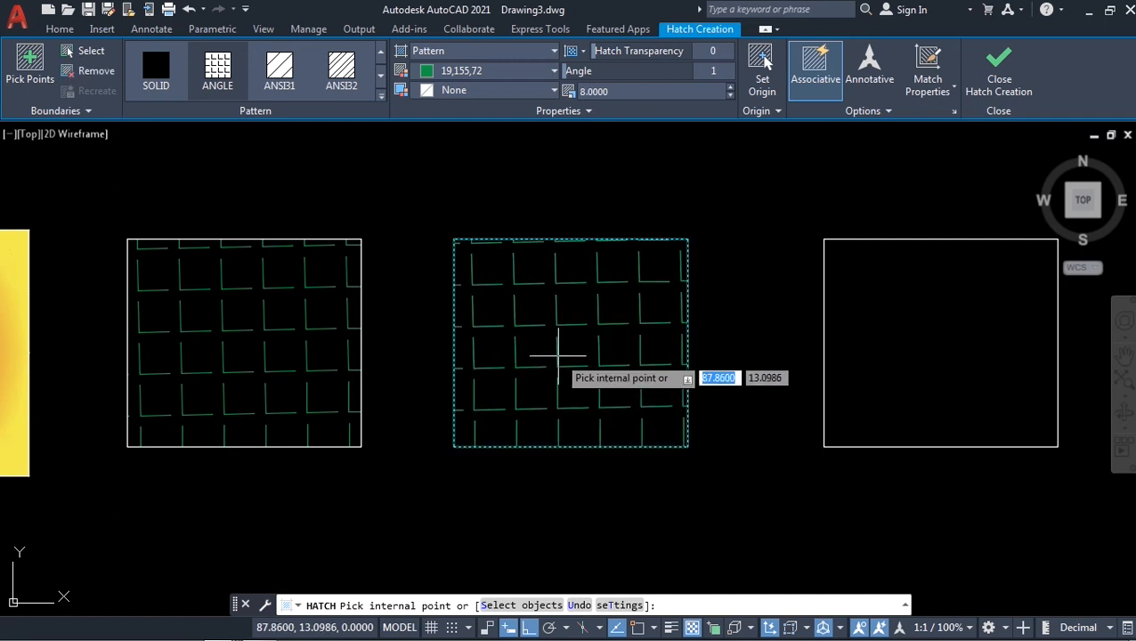
{"action": "key", "text": "Return"}
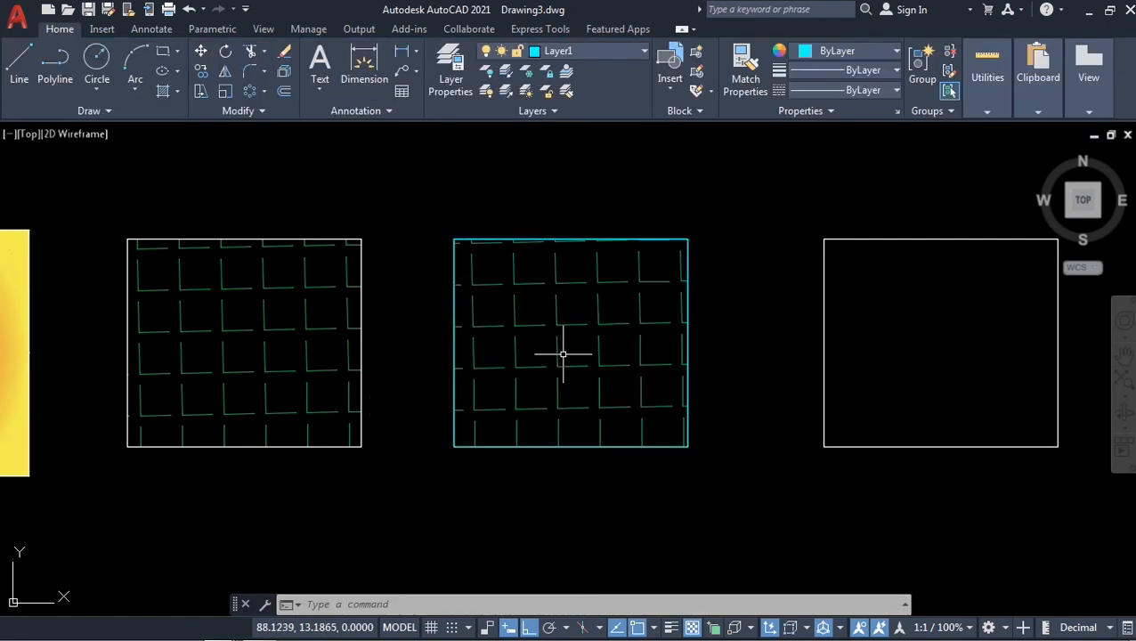
Hatch the third rectangle with the ANGLE pattern and the boundary retention option set to Retain Boundaries - Region
{"action": "key", "text": "Return"}
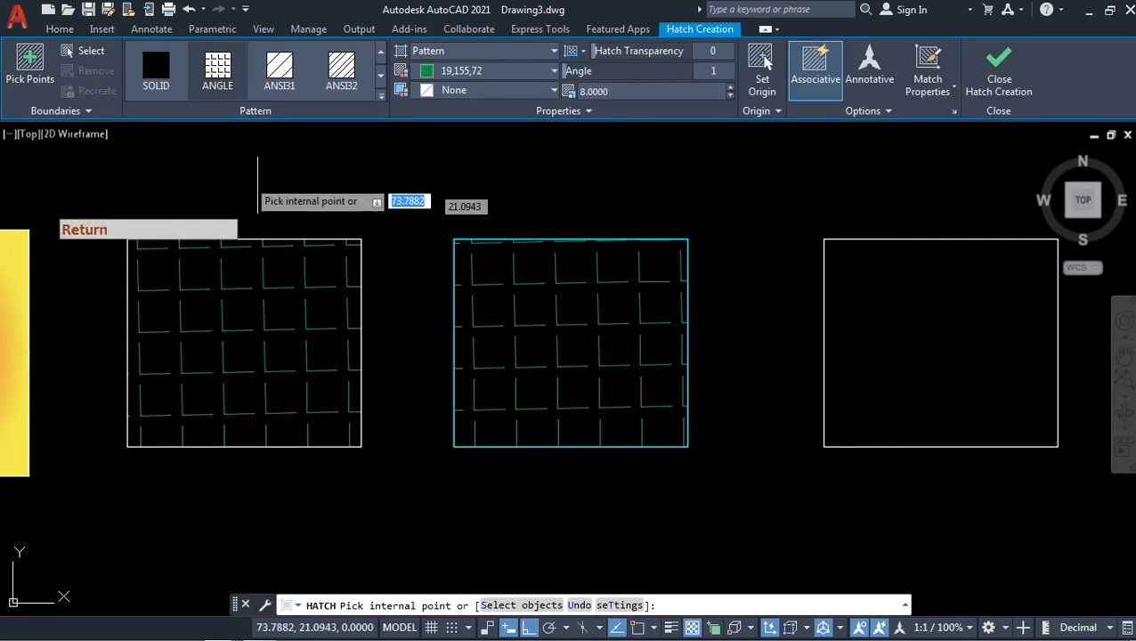
{"action": "left_click", "coordinate": [89, 112]}
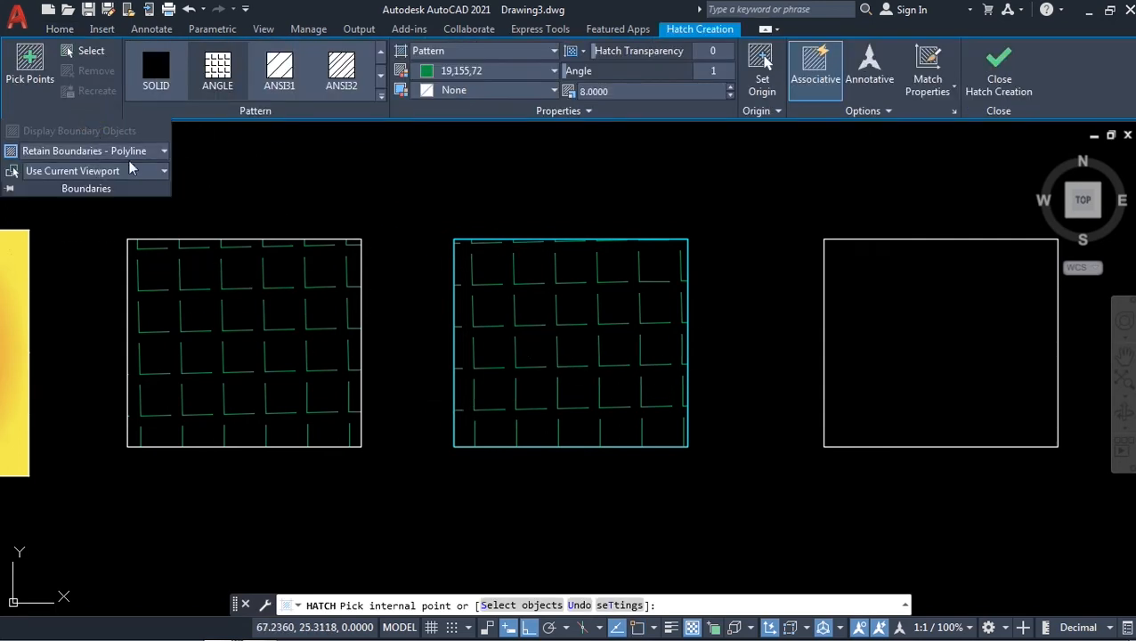
{"action": "left_click", "coordinate": [162, 151]}
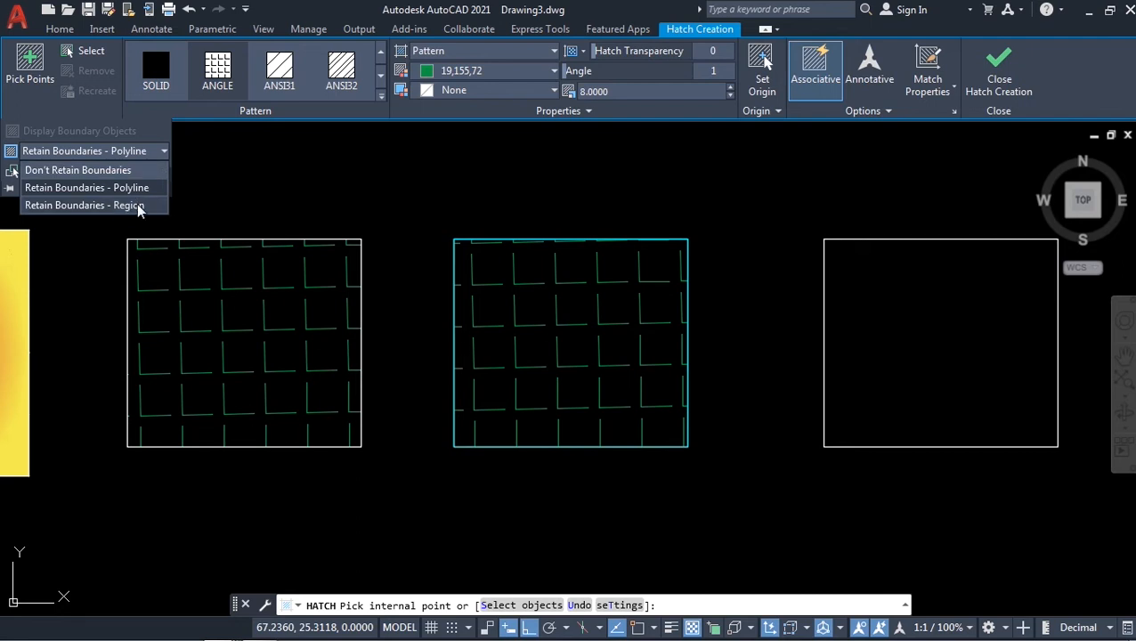
{"action": "left_click", "coordinate": [137, 205]}
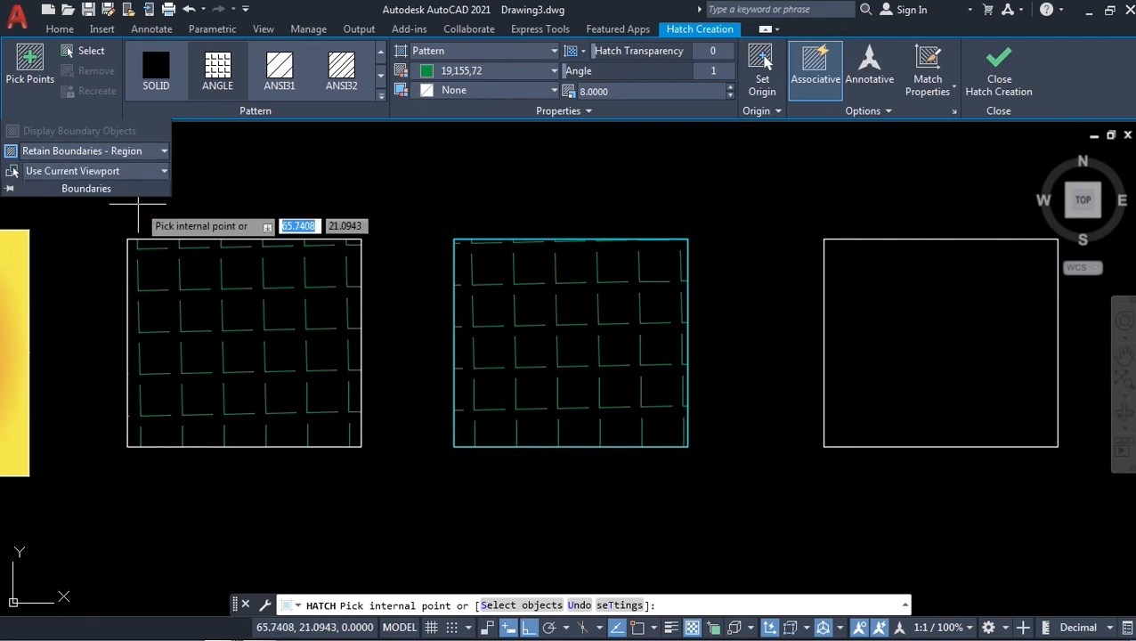
{"action": "left_click", "coordinate": [874, 355]}
{"action": "key", "text": "Return"}
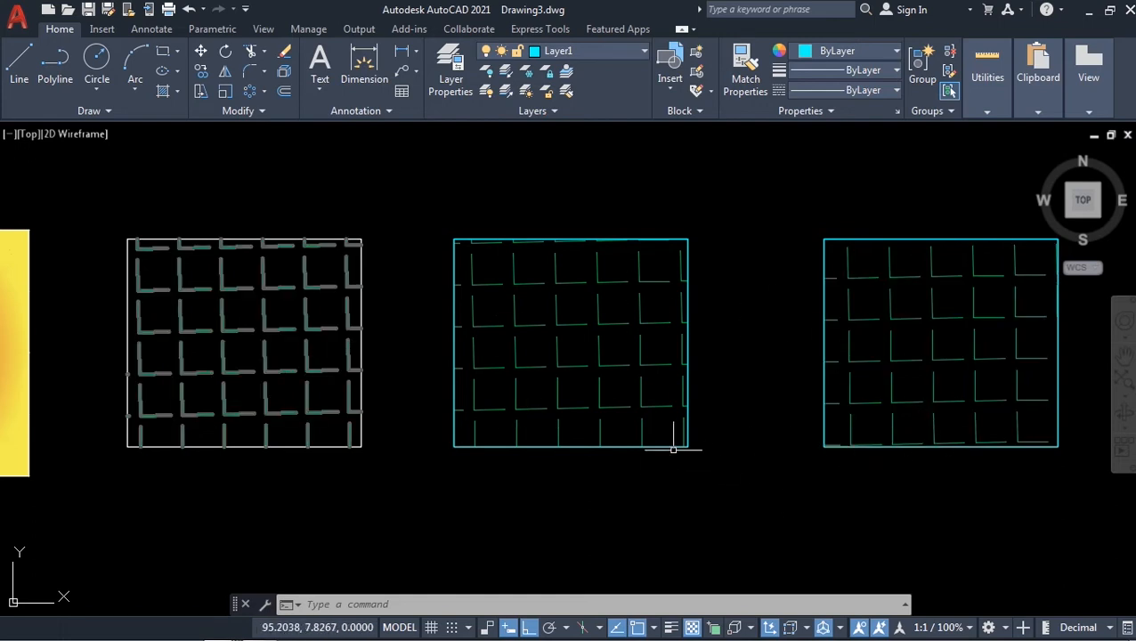
{"action": "scroll", "coordinate": [368, 349], "scroll_direction": "up", "scroll_amount": 2}
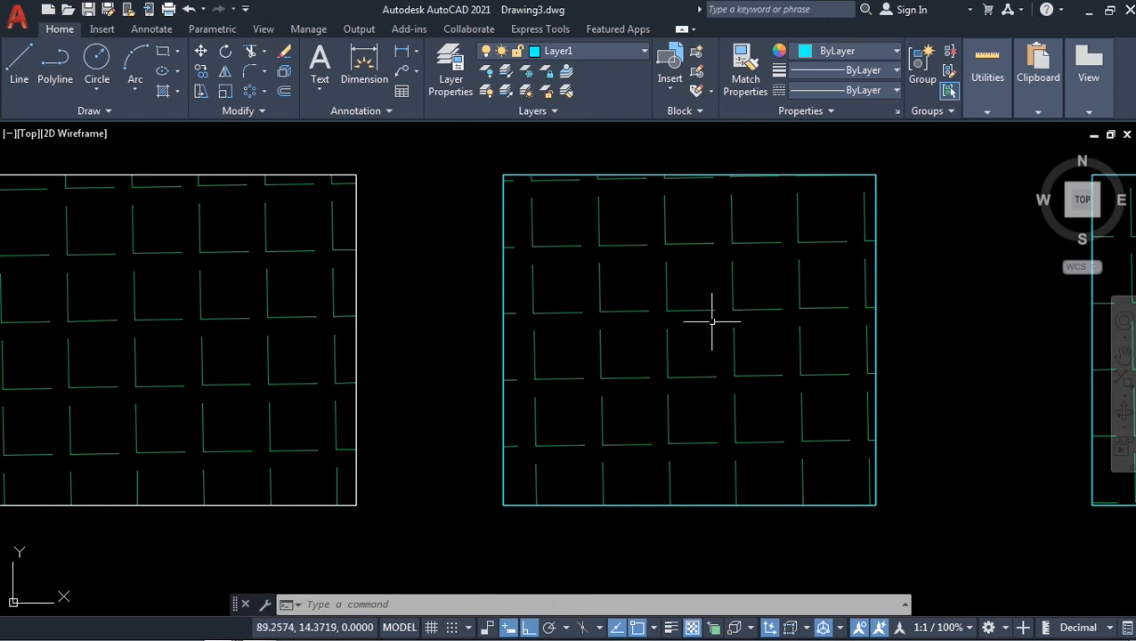
{"action": "scroll", "coordinate": [644, 347], "scroll_direction": "down", "scroll_amount": 2}
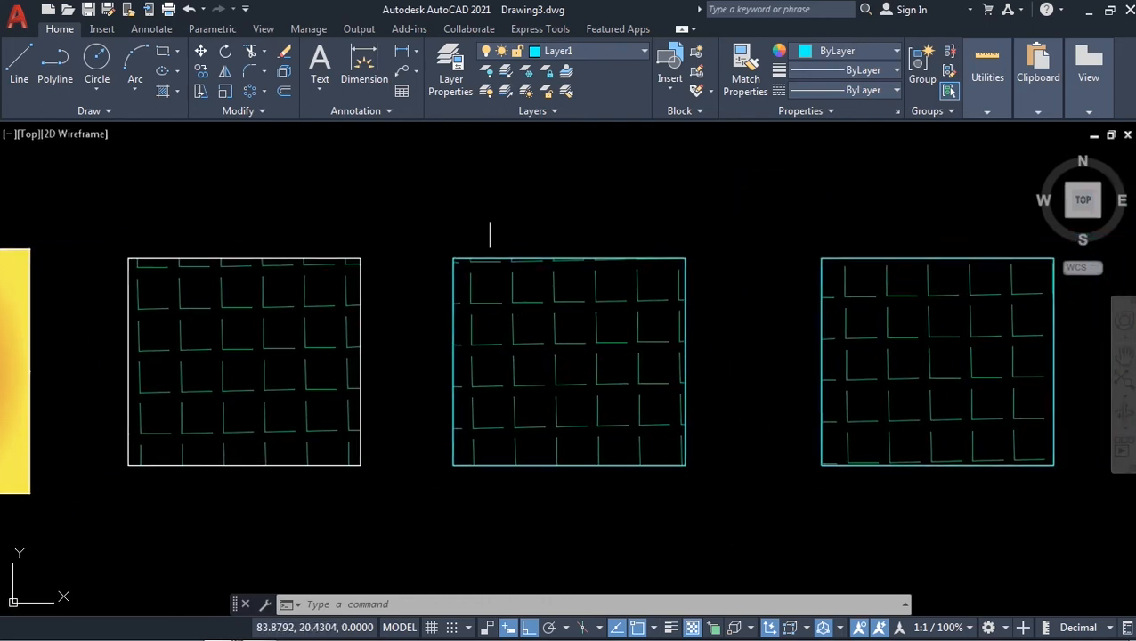
{"action": "left_click", "coordinate": [643, 51]}
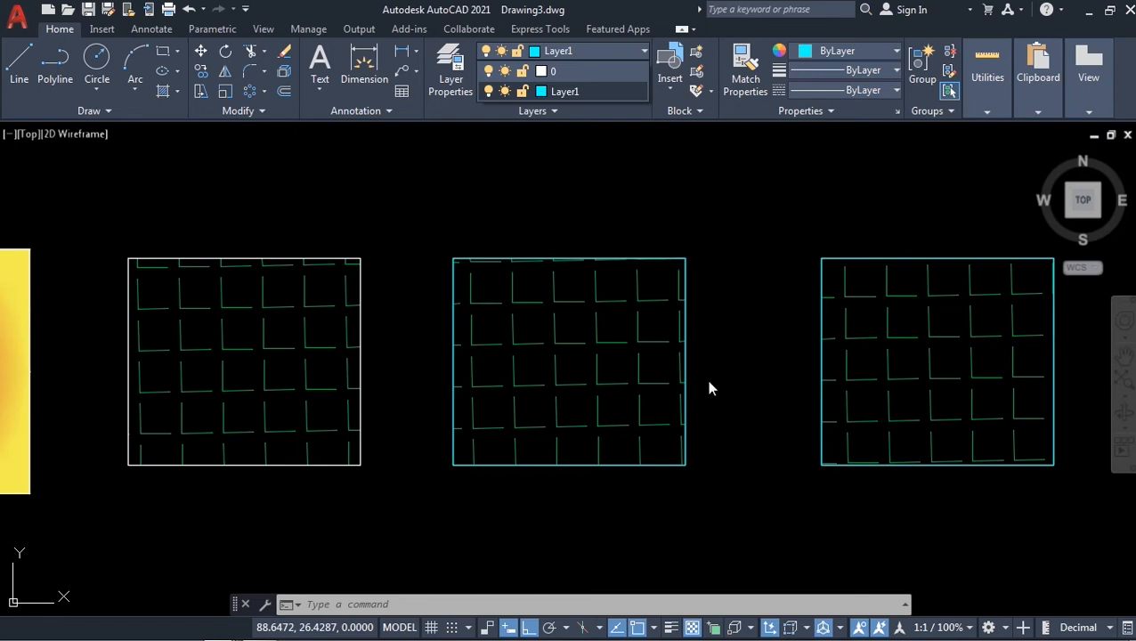
{"action": "left_click", "coordinate": [811, 384]}
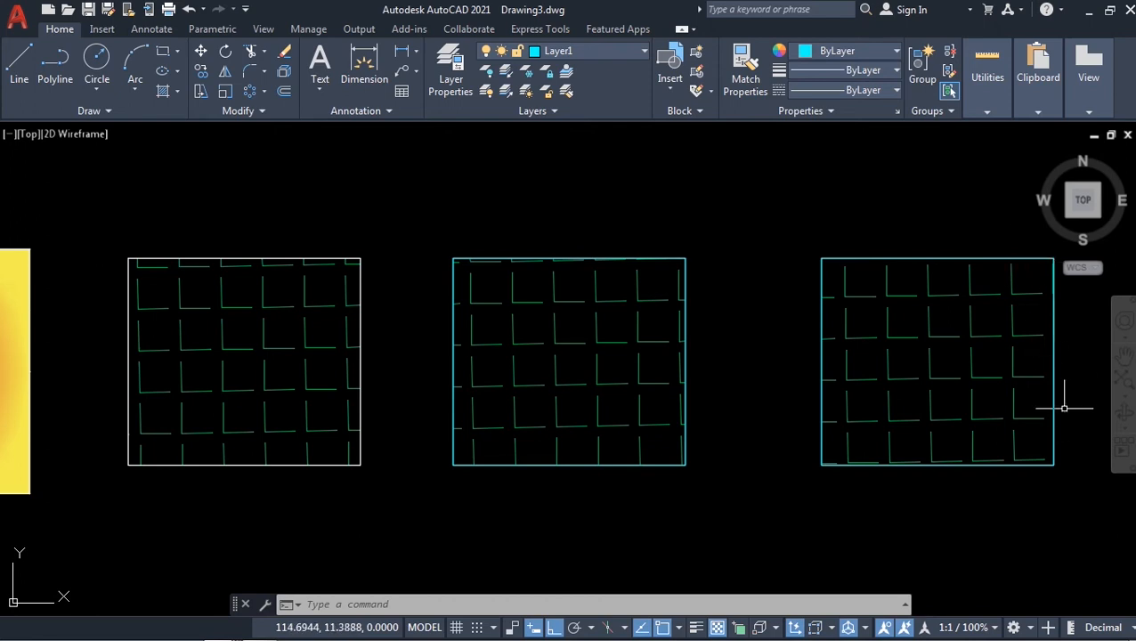
Stretch all four sides of the middle hatch's retained polyline boundary outward beyond the original rectangle
{"action": "left_click", "coordinate": [451, 356]}
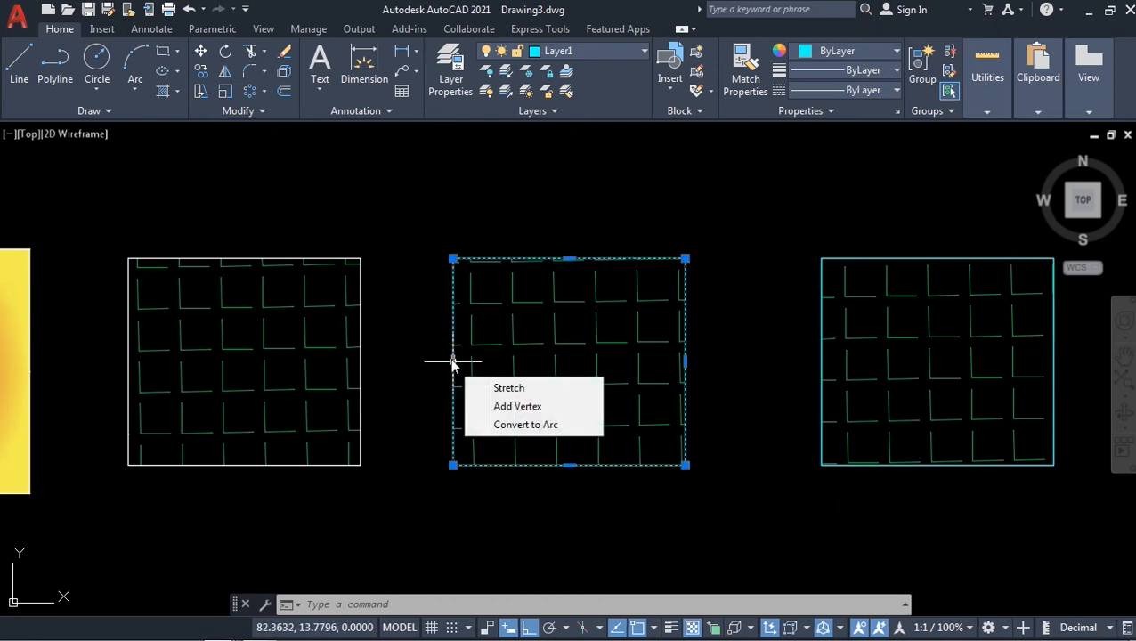
{"action": "left_click", "coordinate": [453, 361]}
{"action": "left_click", "coordinate": [402, 359]}
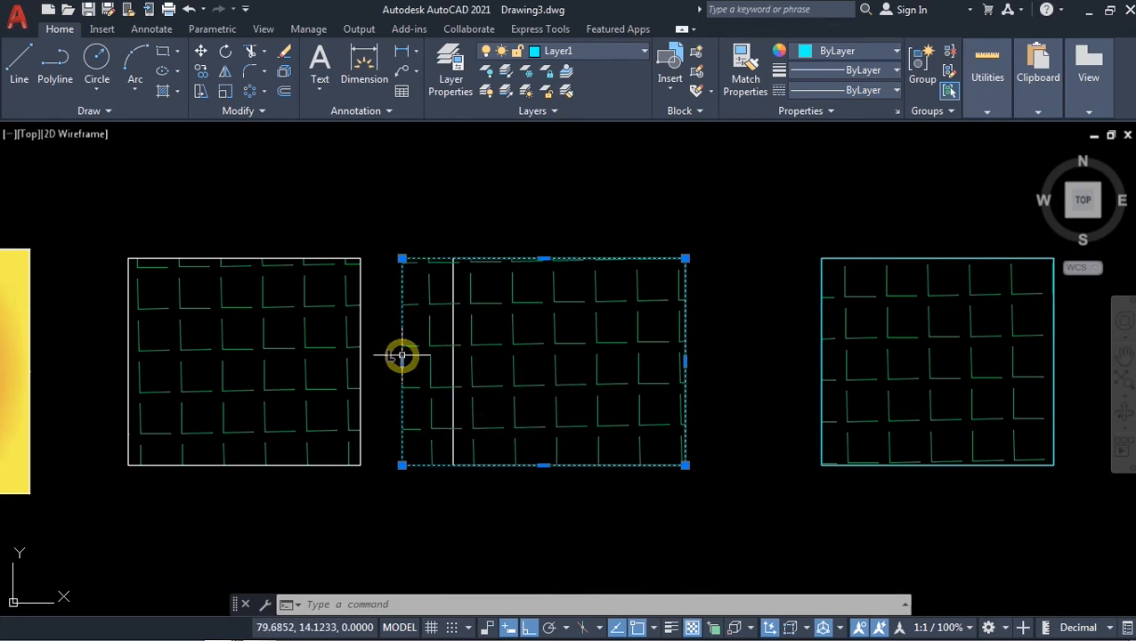
{"action": "left_click", "coordinate": [544, 258]}
{"action": "left_click", "coordinate": [544, 179]}
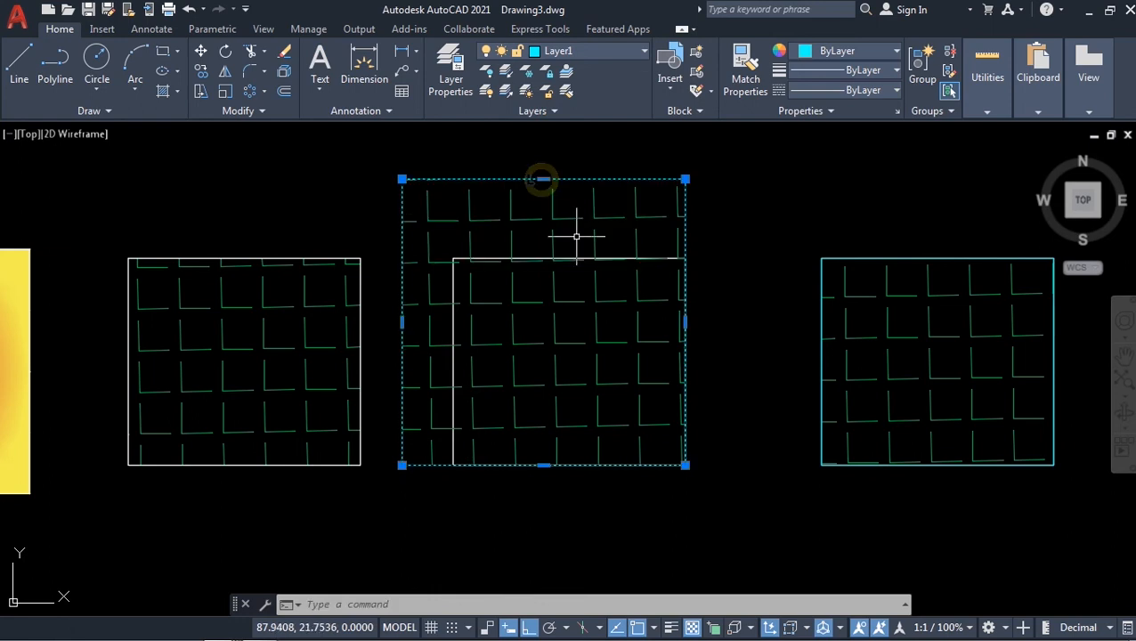
{"action": "left_click", "coordinate": [684, 321]}
{"action": "left_click", "coordinate": [751, 321]}
{"action": "left_click", "coordinate": [576, 464]}
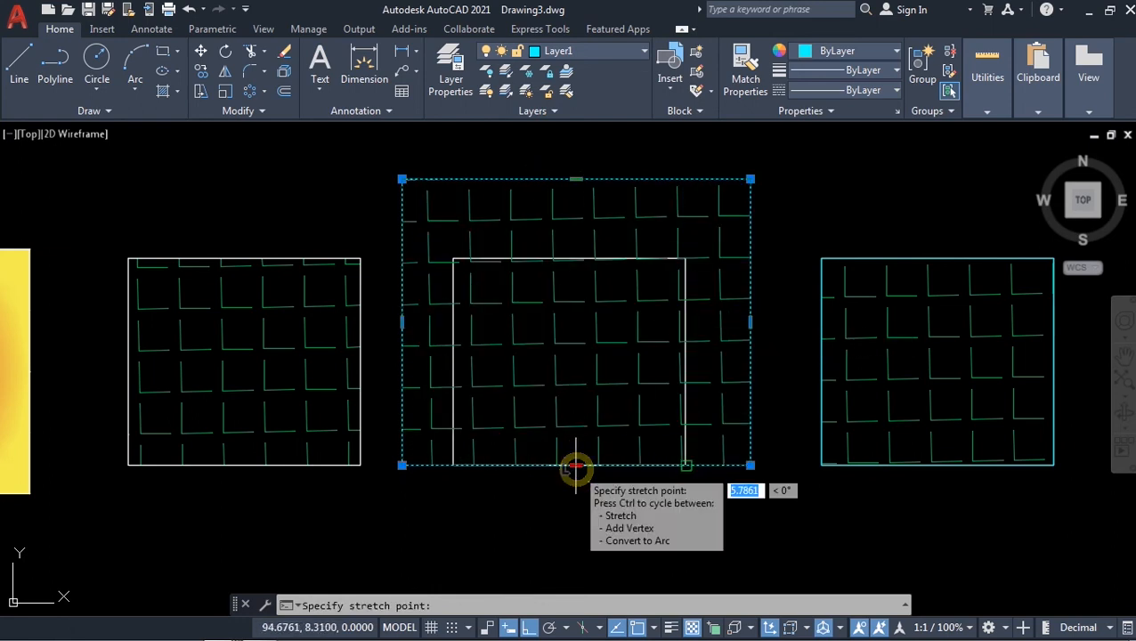
{"action": "left_click", "coordinate": [576, 543]}
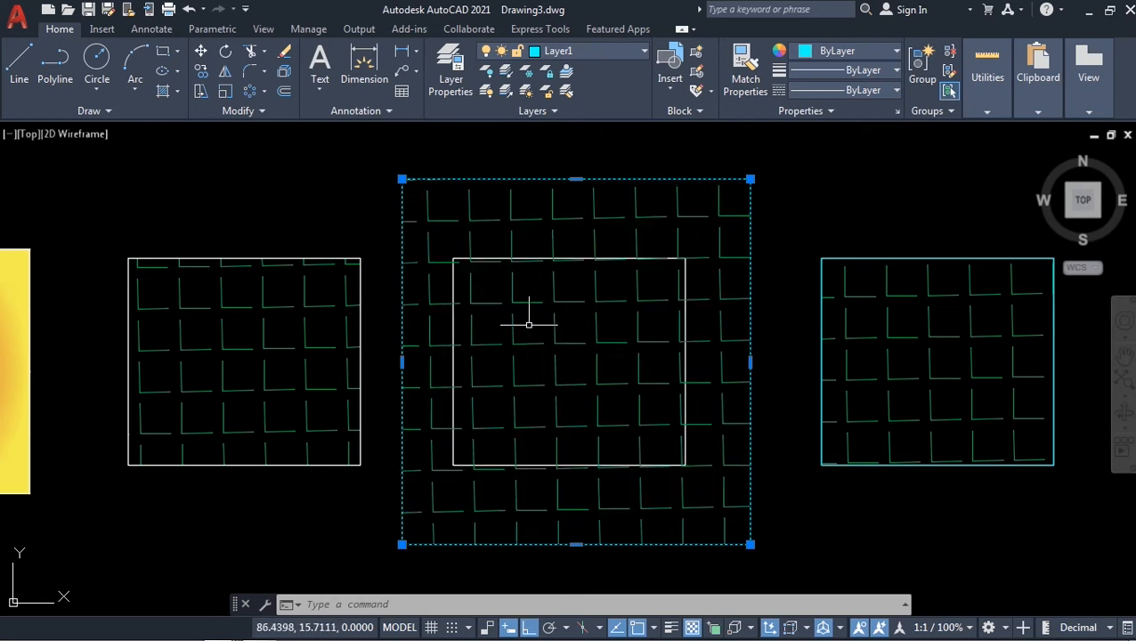
Move the third hatch's retained region boundary horizontally so its left edge meets the original rectangle's right edge
{"action": "middle_click_drag", "start_coordinate": [611, 362], "coordinate": [442, 380]}
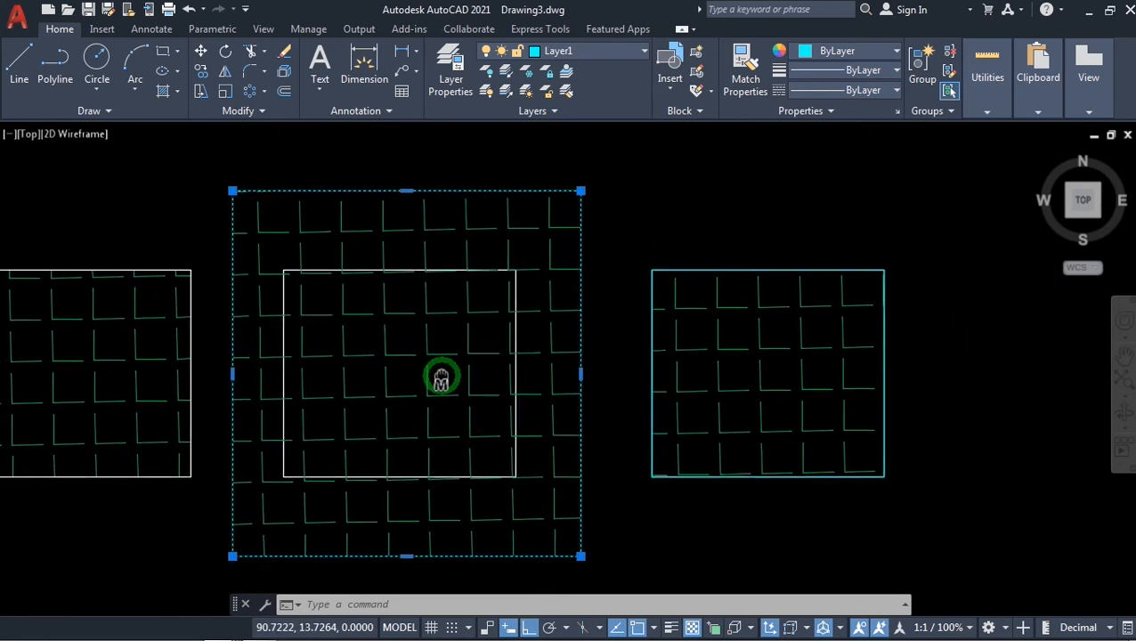
{"action": "left_click", "coordinate": [698, 268]}
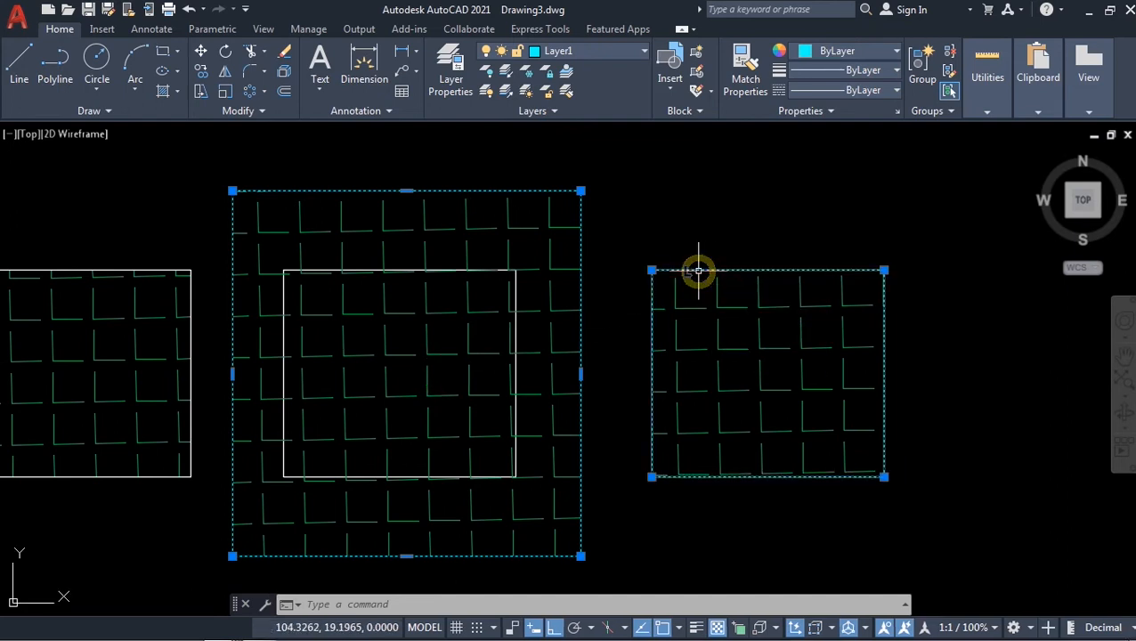
{"action": "left_click", "coordinate": [651, 477]}
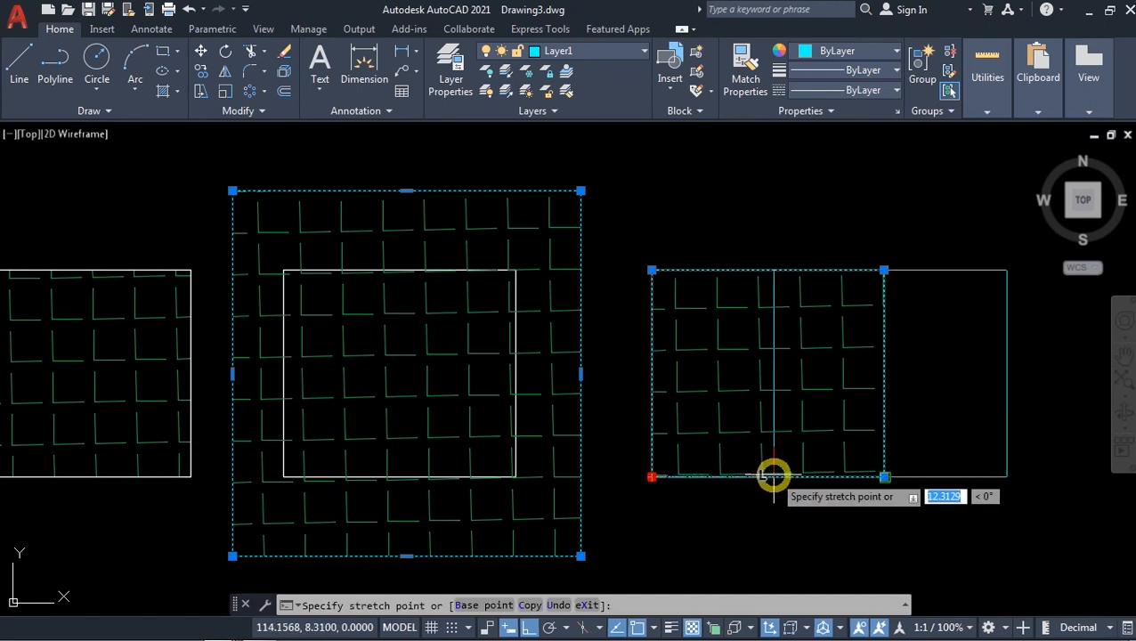
{"action": "left_click", "coordinate": [772, 474]}
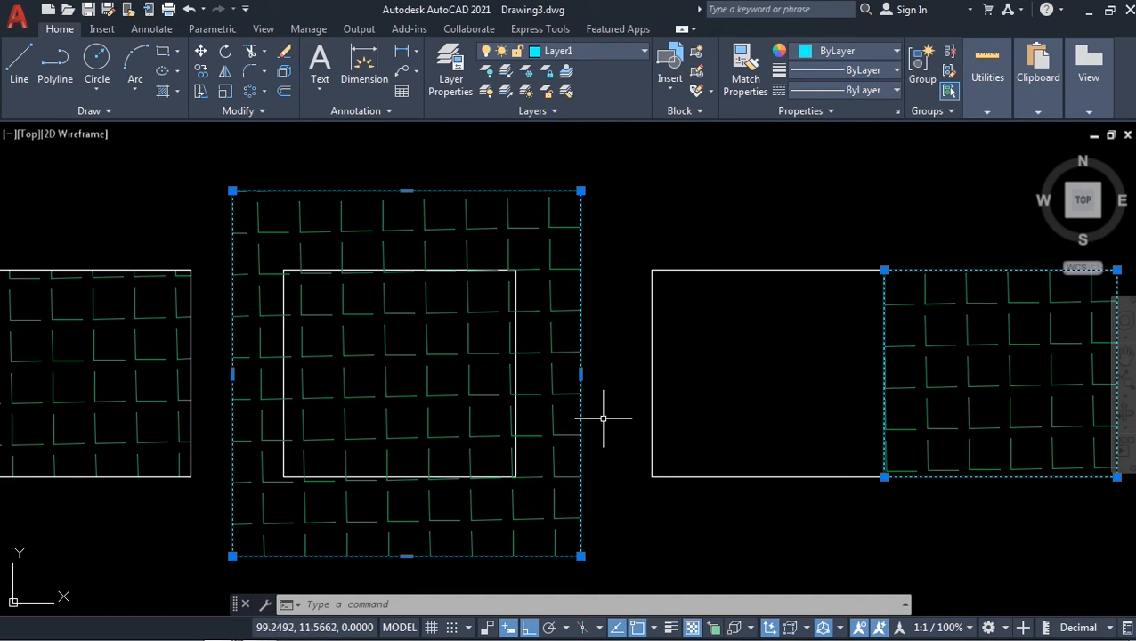
{"action": "scroll", "coordinate": [602, 417], "scroll_direction": "down", "scroll_amount": 4}
{"action": "scroll", "coordinate": [407, 388], "scroll_direction": "up", "scroll_amount": 4}
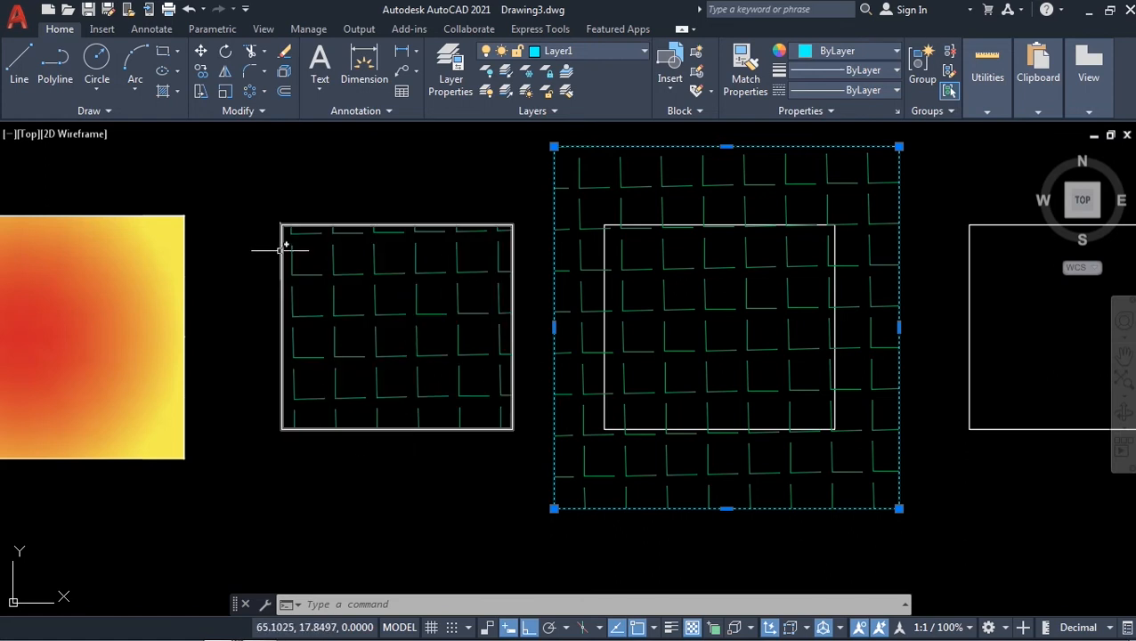
{"action": "middle_click_drag", "start_coordinate": [656, 321], "coordinate": [448, 344]}
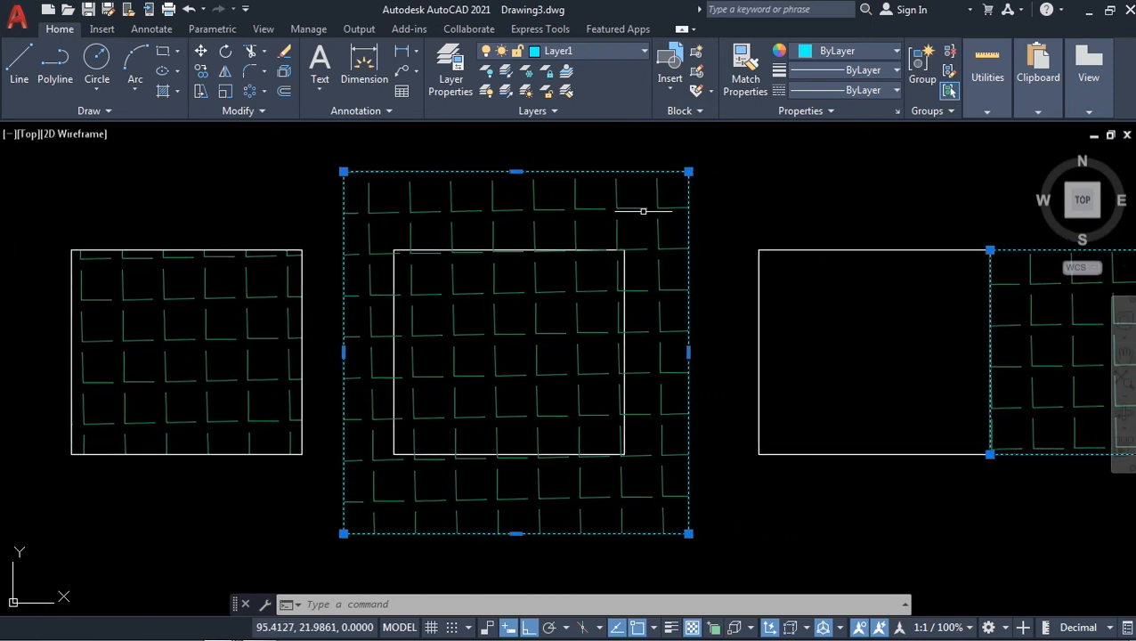
Review the three hatched rectangles and open the Hatch boundary retention options for comparison, leaving the setting as it is
{"action": "scroll", "coordinate": [844, 368], "scroll_direction": "down", "scroll_amount": 2}
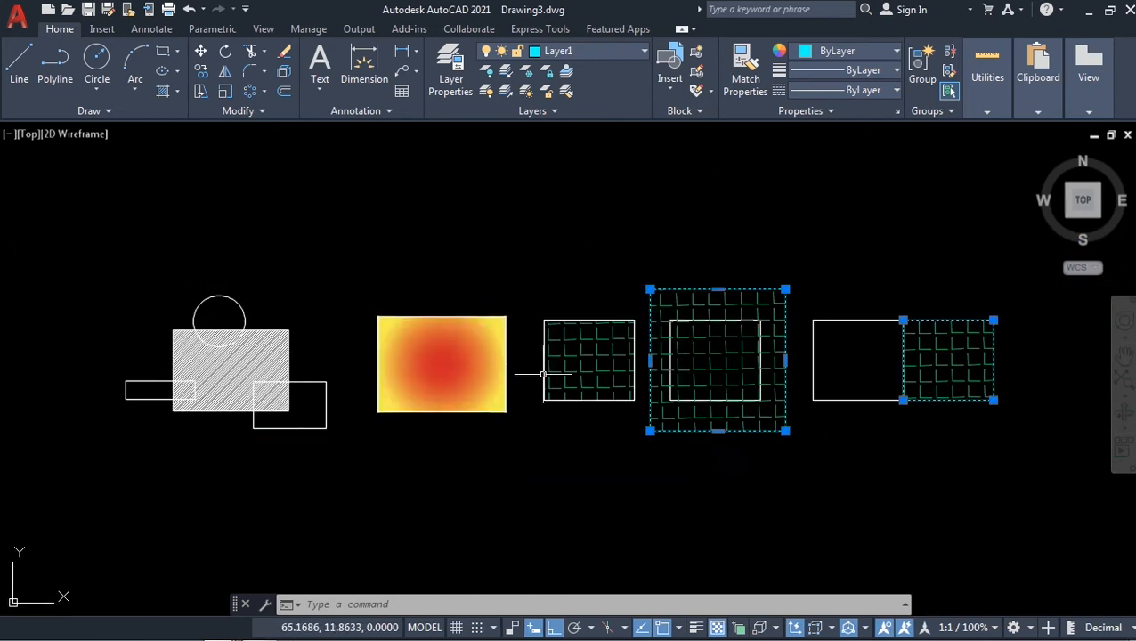
{"action": "scroll", "coordinate": [1020, 357], "scroll_direction": "up", "scroll_amount": 3}
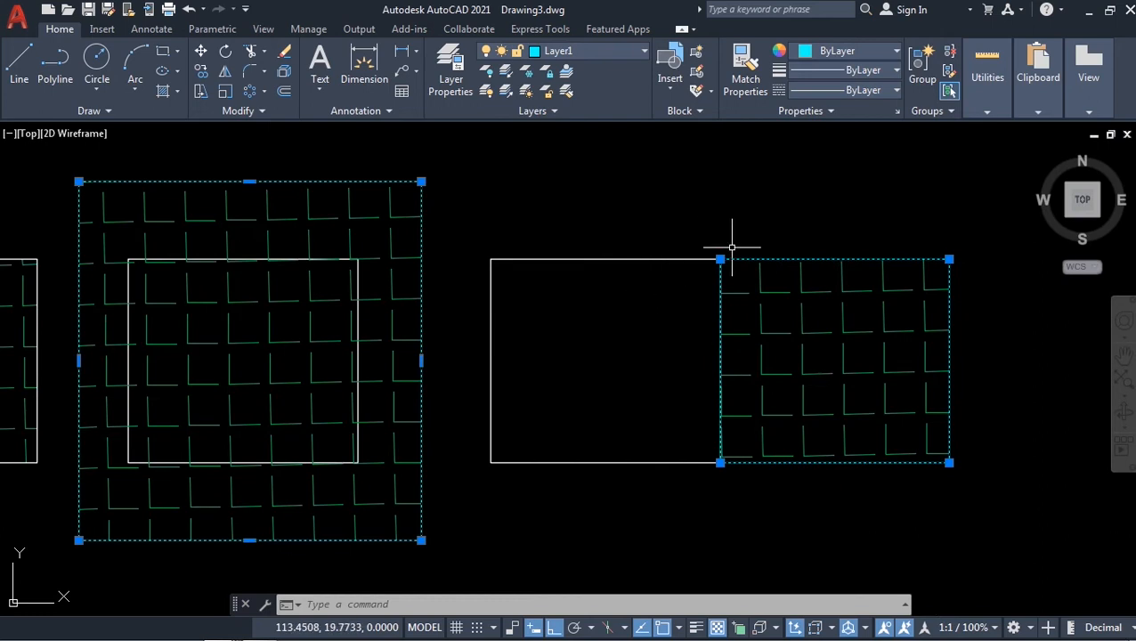
{"action": "scroll", "coordinate": [736, 437], "scroll_direction": "down", "scroll_amount": 3}
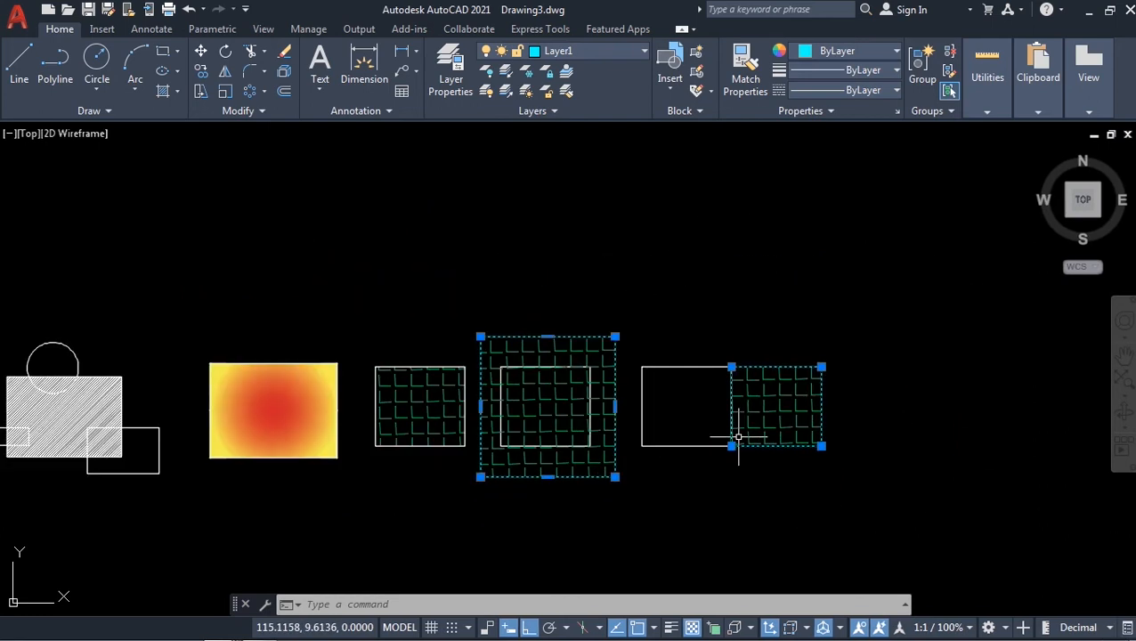
{"action": "scroll", "coordinate": [542, 433], "scroll_direction": "up", "scroll_amount": 2}
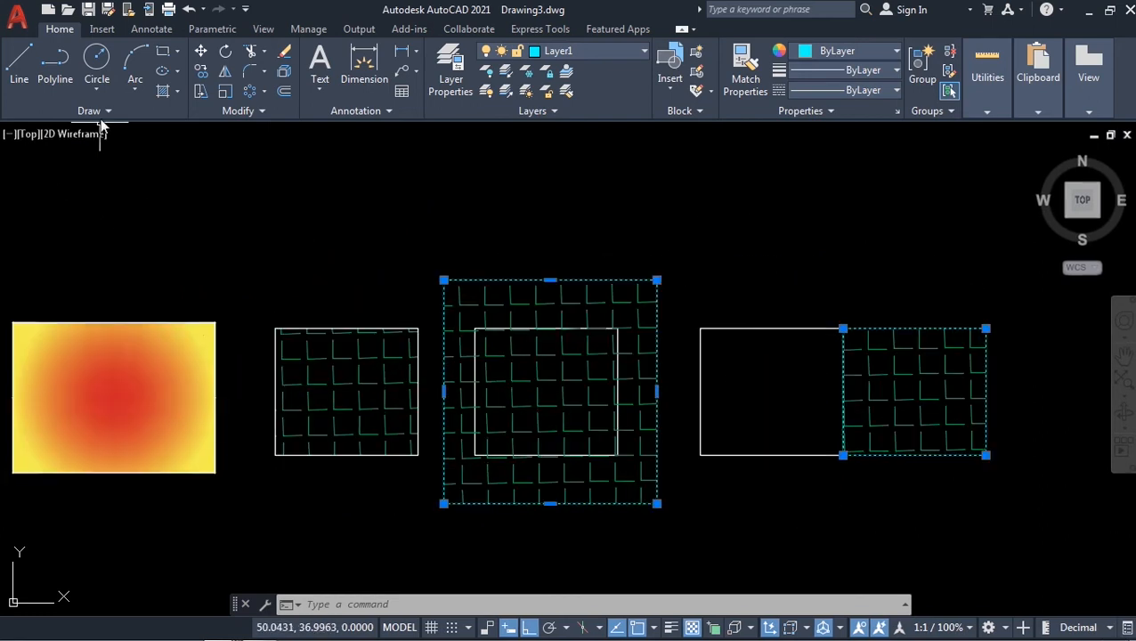
{"action": "type", "text": "H"}
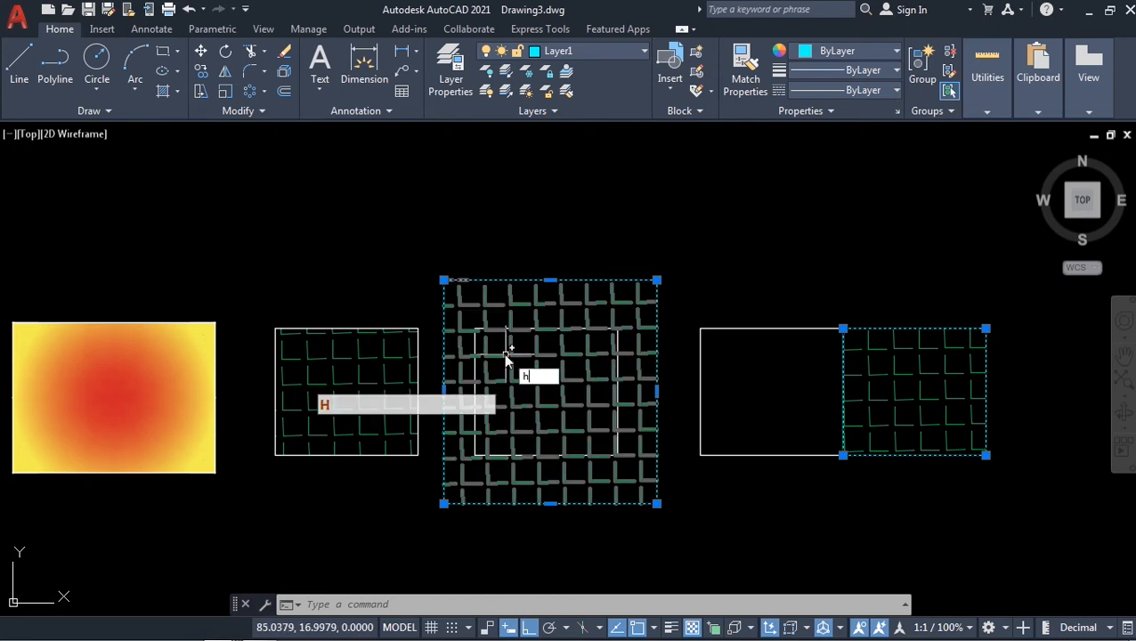
{"action": "key", "text": "Return"}
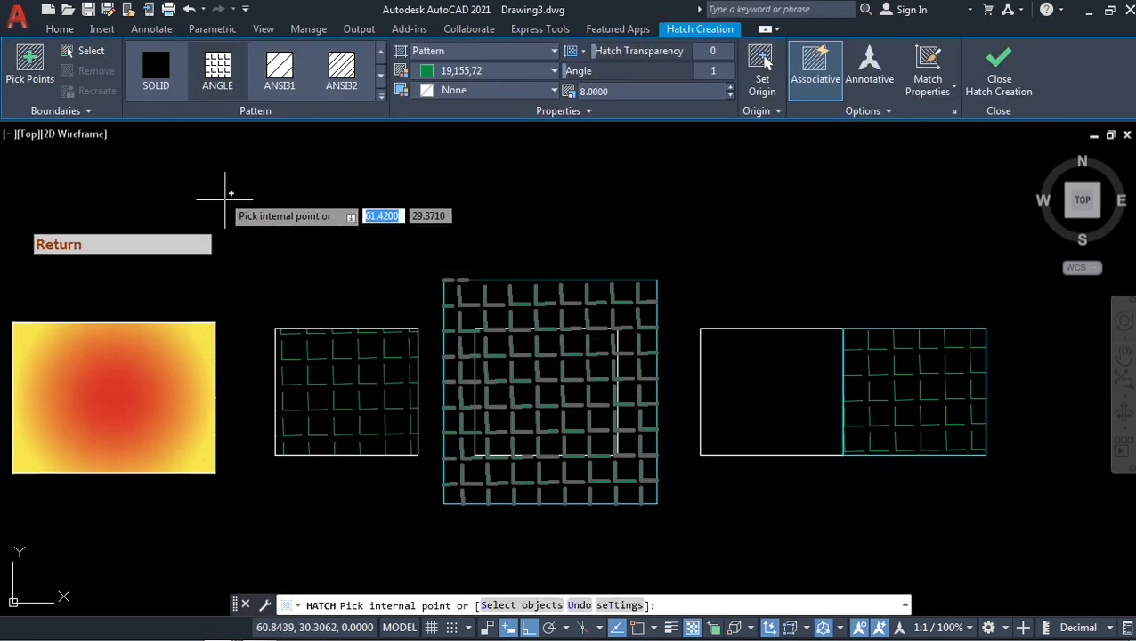
{"action": "left_click", "coordinate": [89, 111]}
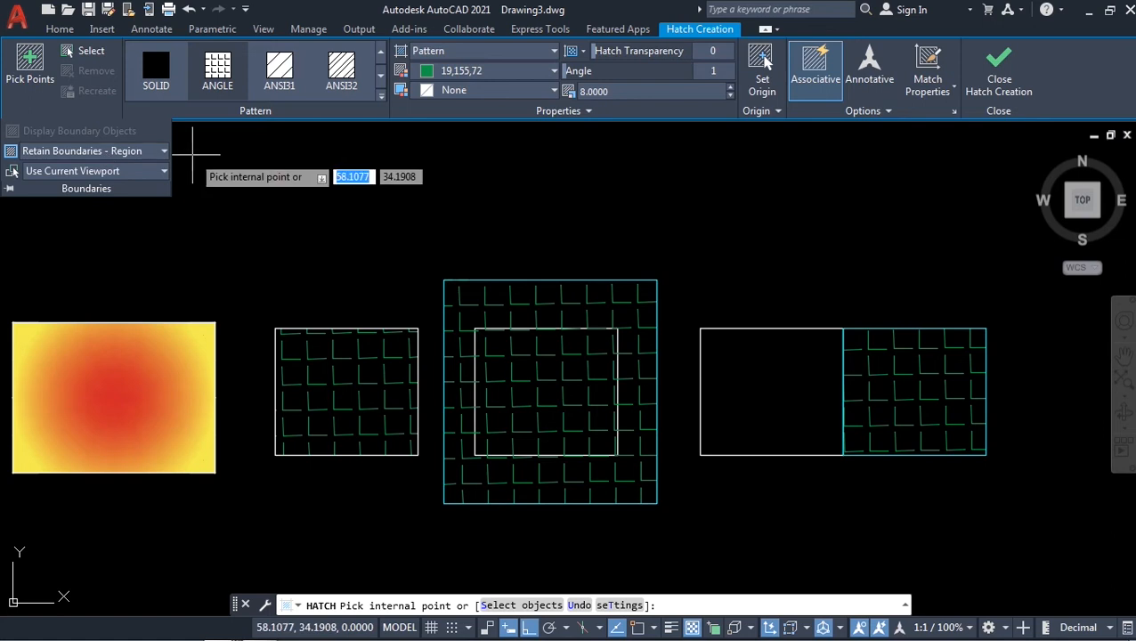
{"action": "left_click", "coordinate": [162, 151]}
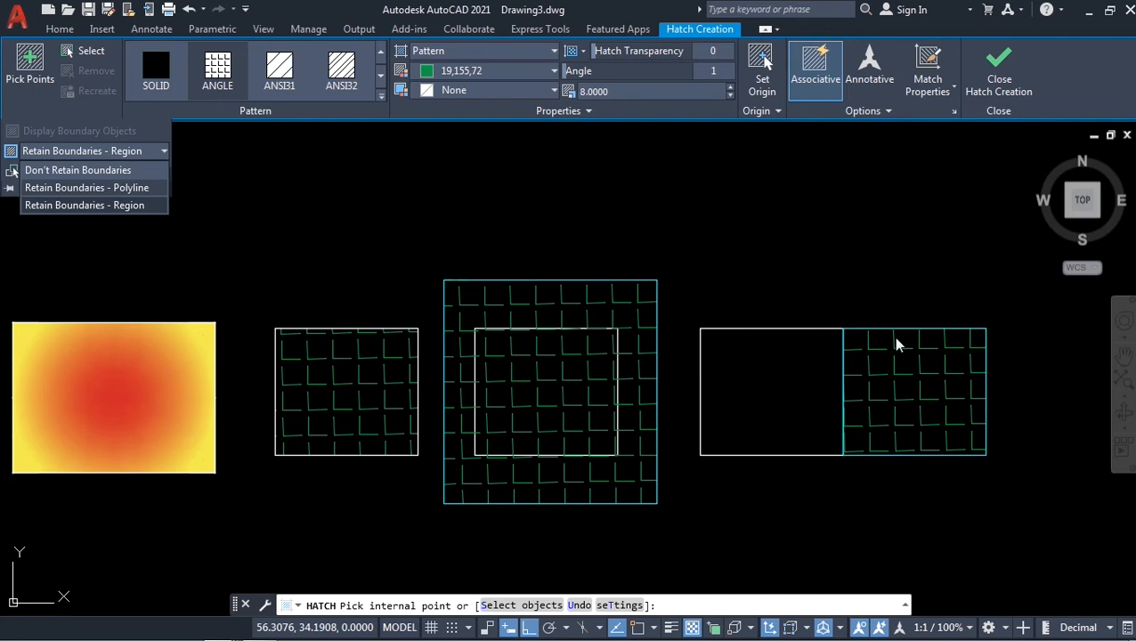
{"action": "key", "text": "Escape"}
{"action": "key", "text": "Escape"}
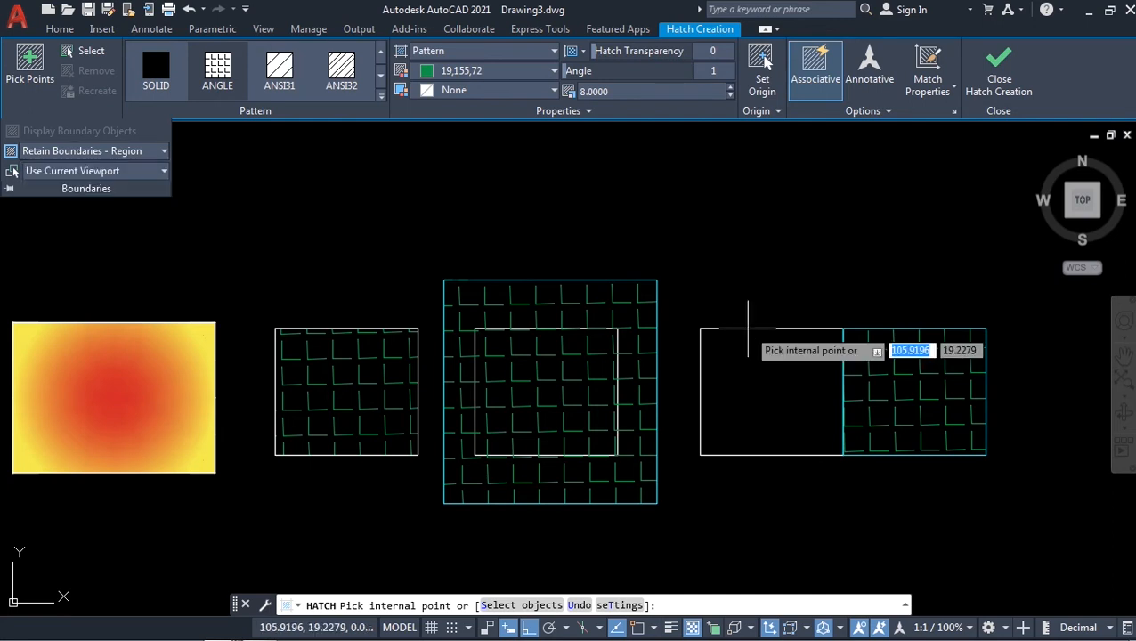
Draw a new rectangle in the empty area to the right of the existing hatched rectangles
{"action": "scroll", "coordinate": [822, 304], "scroll_direction": "down", "scroll_amount": 2}
{"action": "scroll", "coordinate": [822, 303], "scroll_direction": "down", "scroll_amount": 1}
{"action": "mouse_move", "coordinate": [844, 312]}
{"action": "middle_mouse_down"}
{"action": "mouse_move", "coordinate": [246, 327]}
{"action": "mouse_move", "coordinate": [0, 352]}
{"action": "middle_mouse_up"}
{"action": "scroll", "coordinate": [67, 367], "scroll_direction": "up", "scroll_amount": 4}
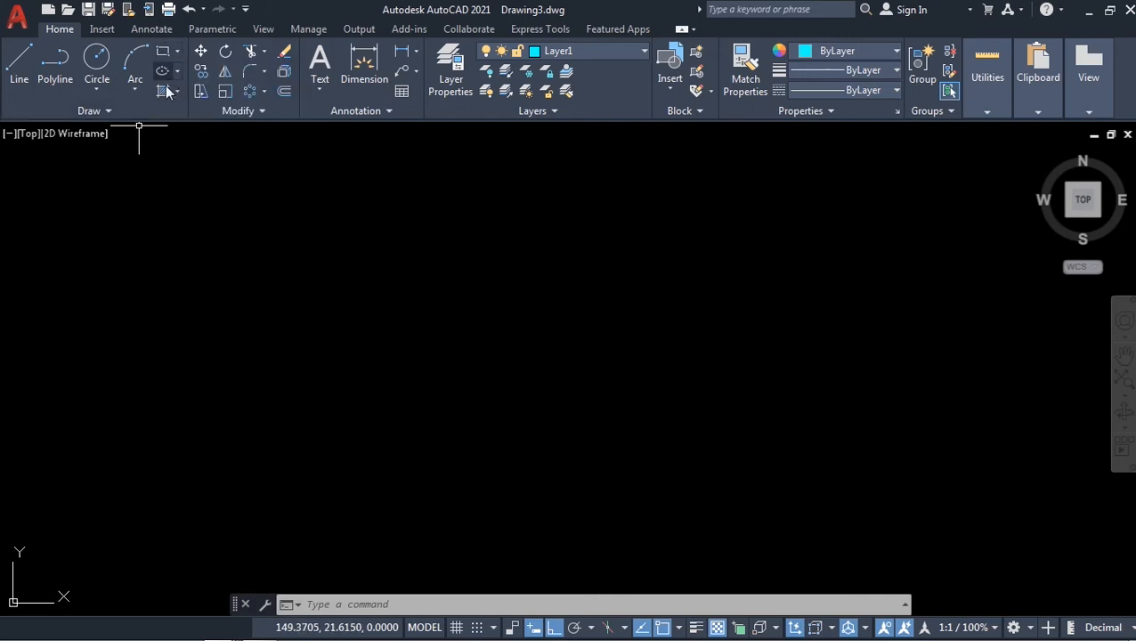
{"action": "left_click", "coordinate": [162, 91]}
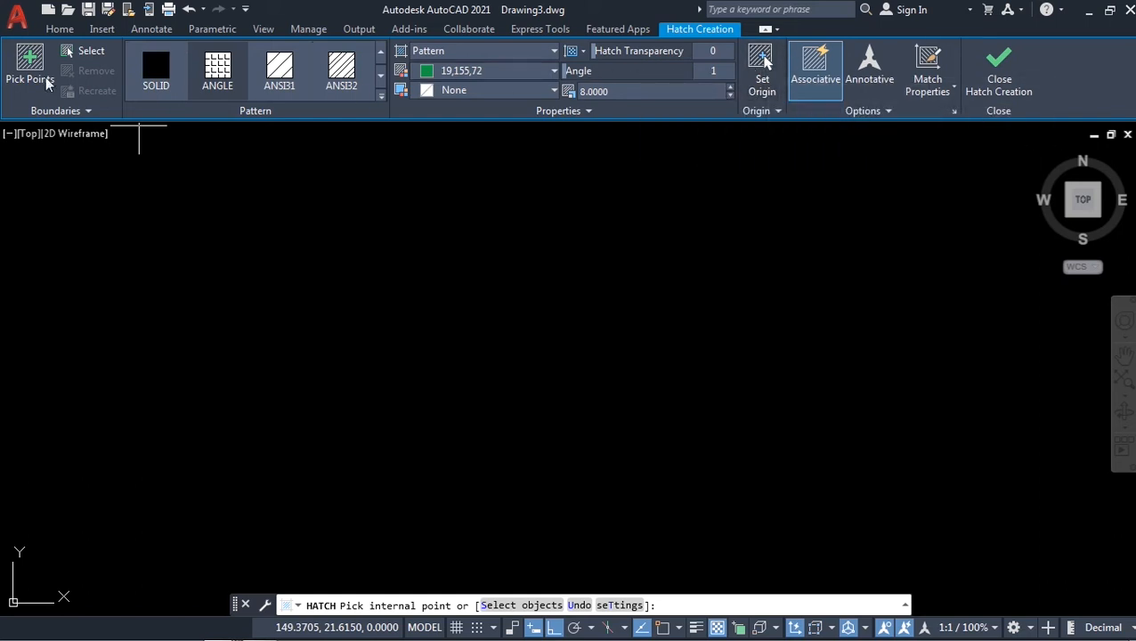
{"action": "key", "text": "Escape"}
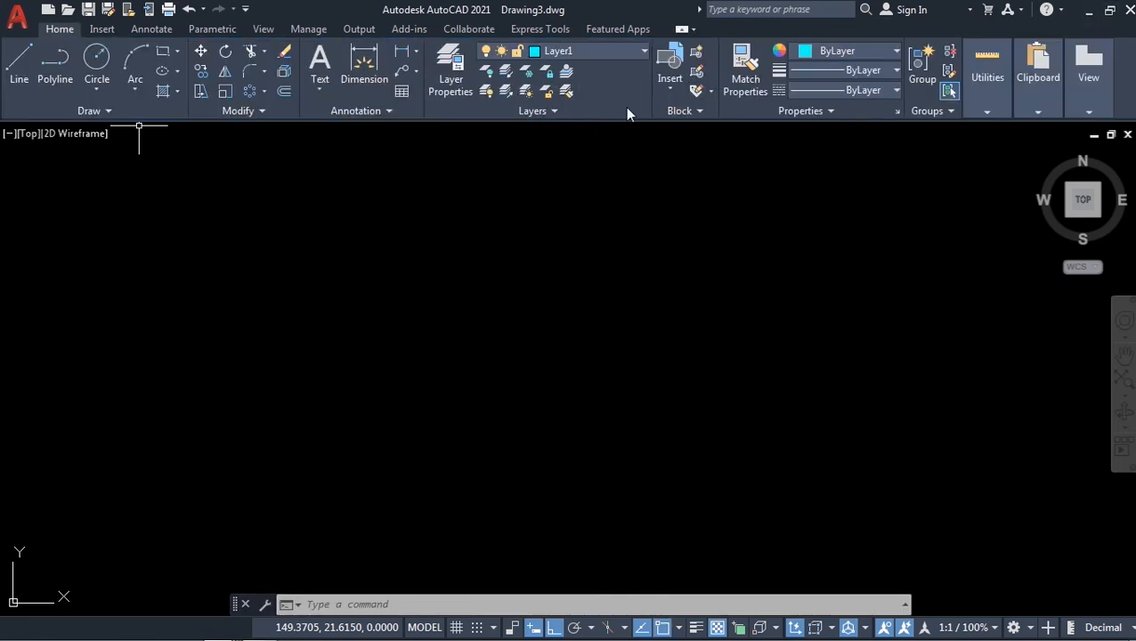
{"action": "left_click", "coordinate": [162, 52]}
{"action": "left_click", "coordinate": [218, 203]}
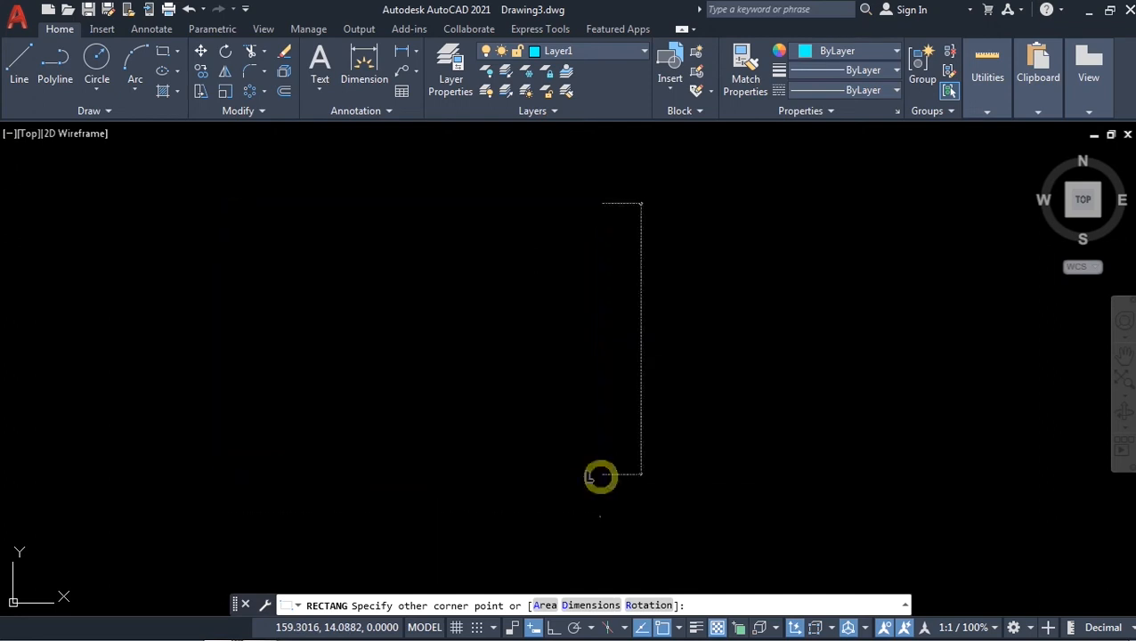
{"action": "left_click", "coordinate": [601, 474]}
Hatch the new rectangle with the ANGLE pattern by picking a point inside it
{"action": "type", "text": "h"}
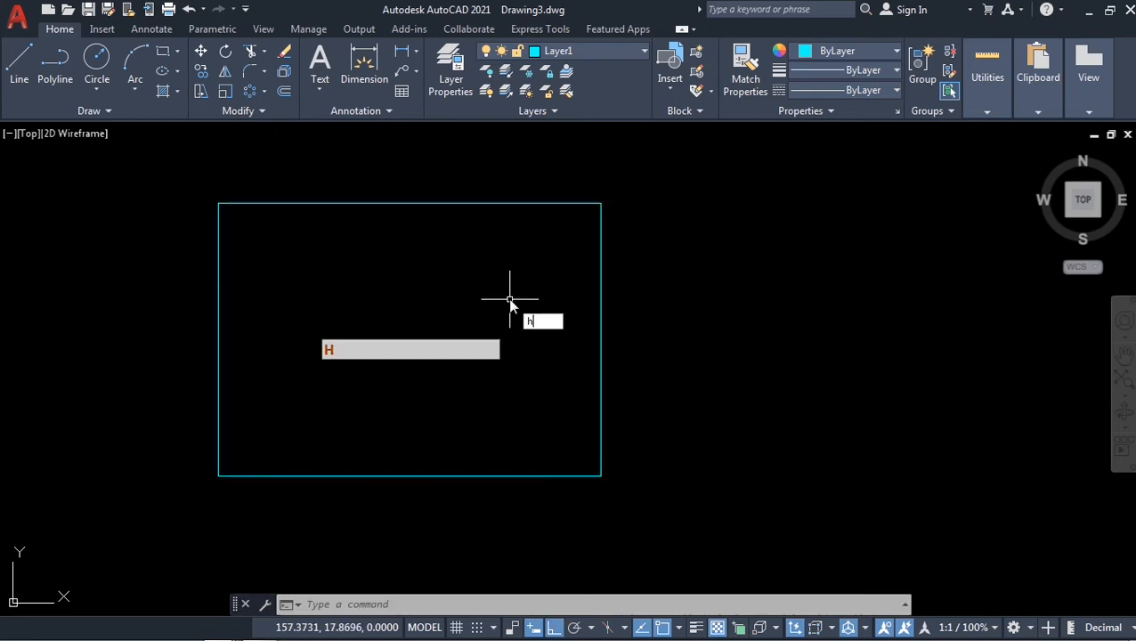
{"action": "key", "text": "Return"}
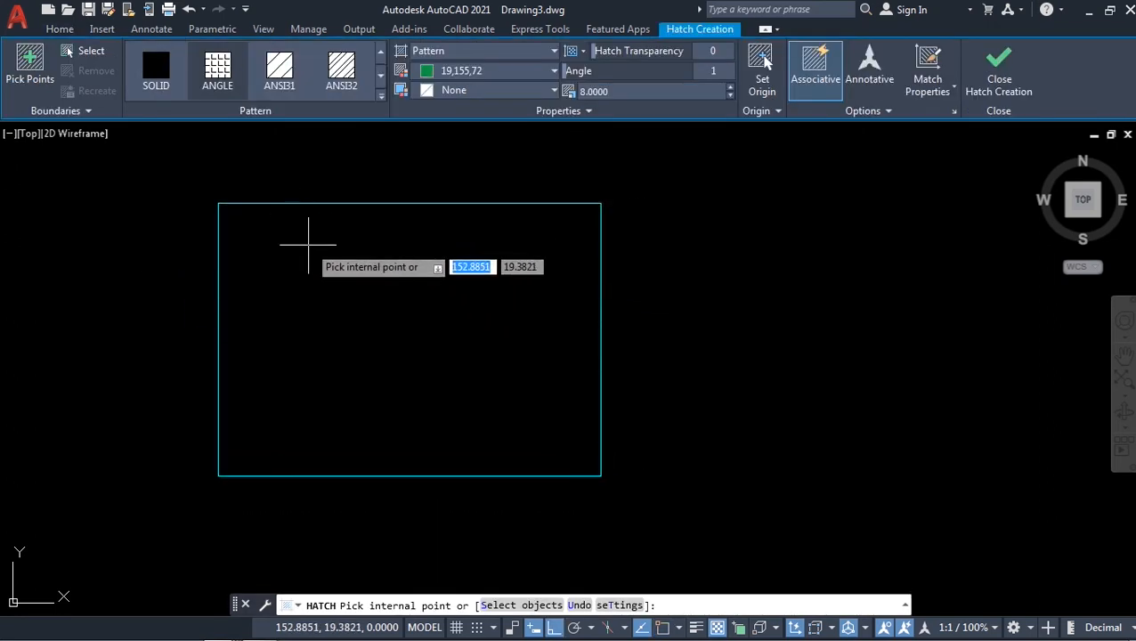
{"action": "left_click", "coordinate": [222, 83]}
{"action": "left_click", "coordinate": [385, 366]}
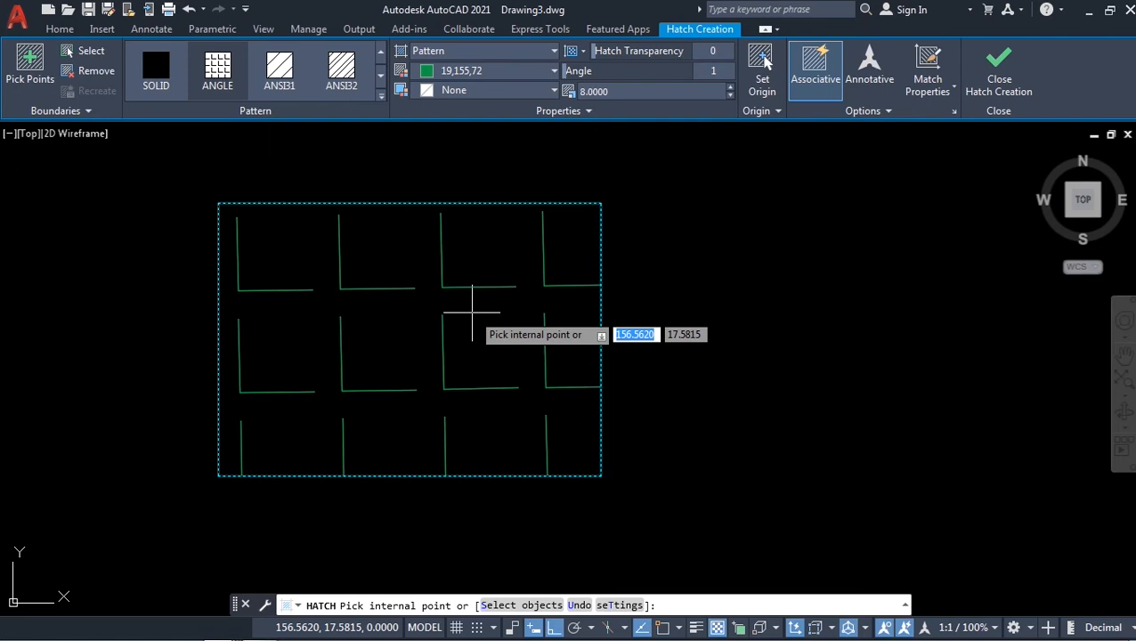
{"action": "key", "text": "Return"}
Edit the new rectangle's hatch and set its origin to Bottom Left
{"action": "left_click", "coordinate": [504, 315]}
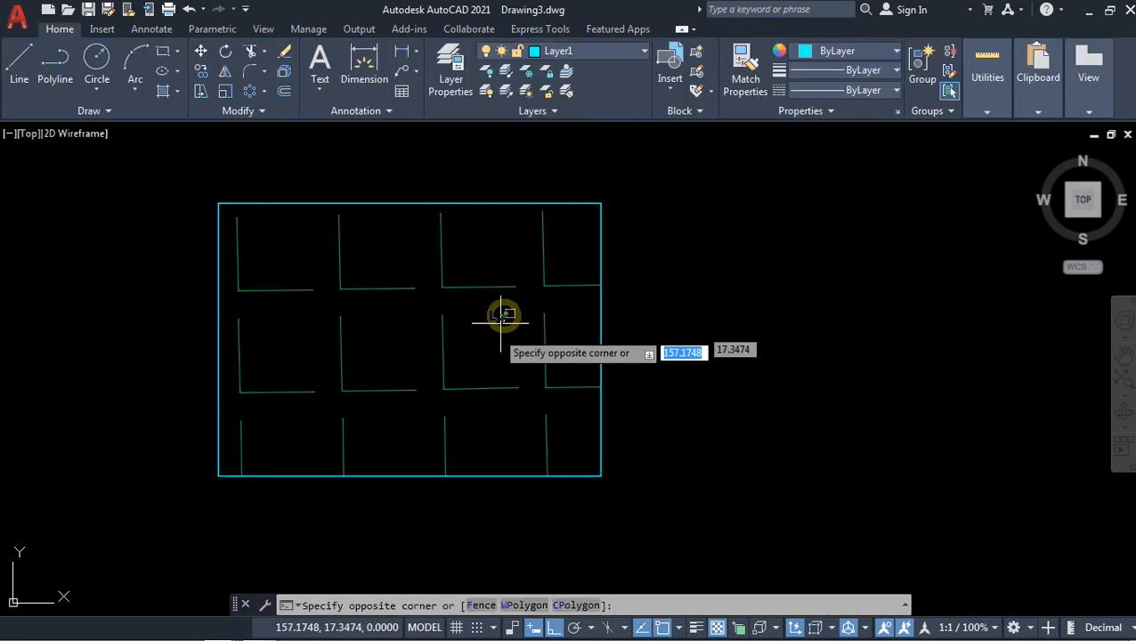
{"action": "left_click", "coordinate": [370, 407]}
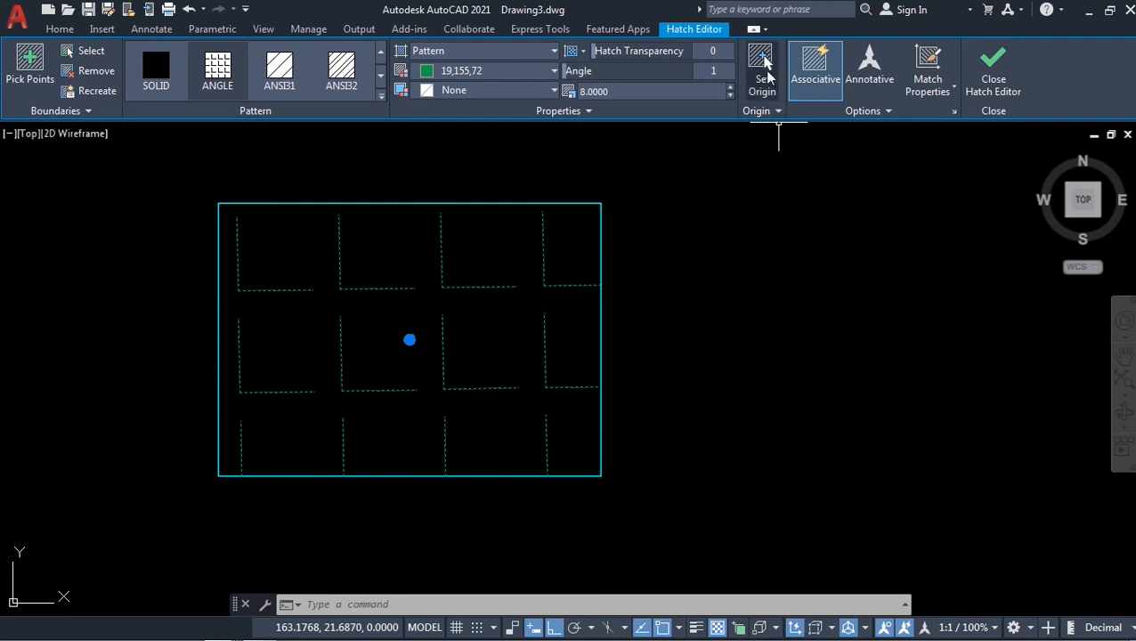
{"action": "left_click", "coordinate": [778, 112]}
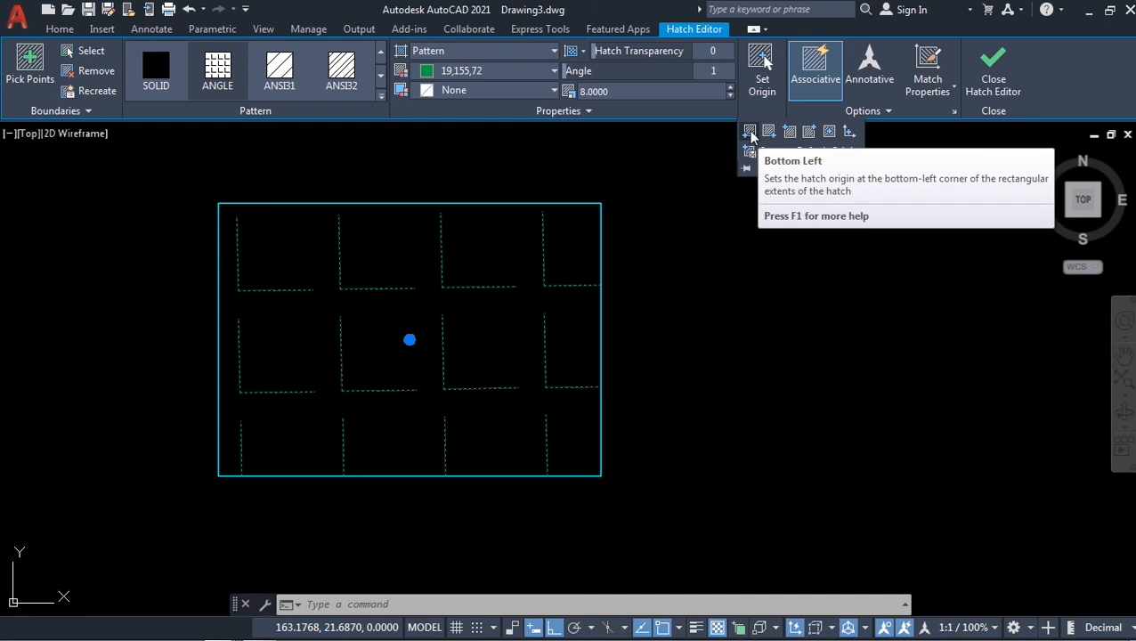
{"action": "scroll", "coordinate": [595, 490], "scroll_direction": "up", "scroll_amount": 4}
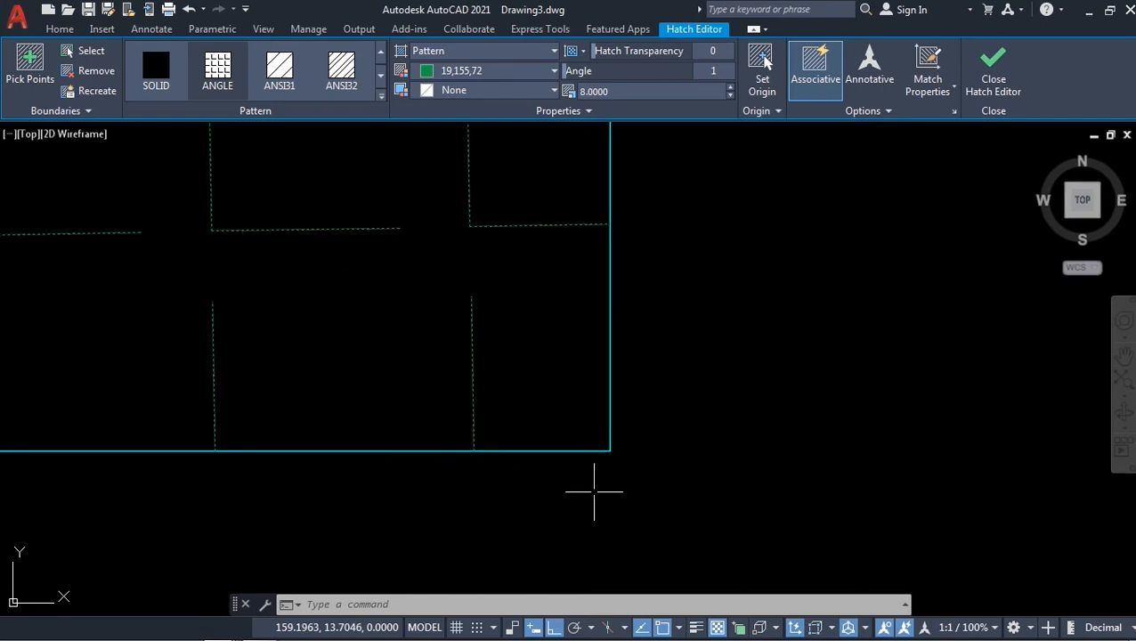
{"action": "scroll", "coordinate": [596, 491], "scroll_direction": "down", "scroll_amount": 2}
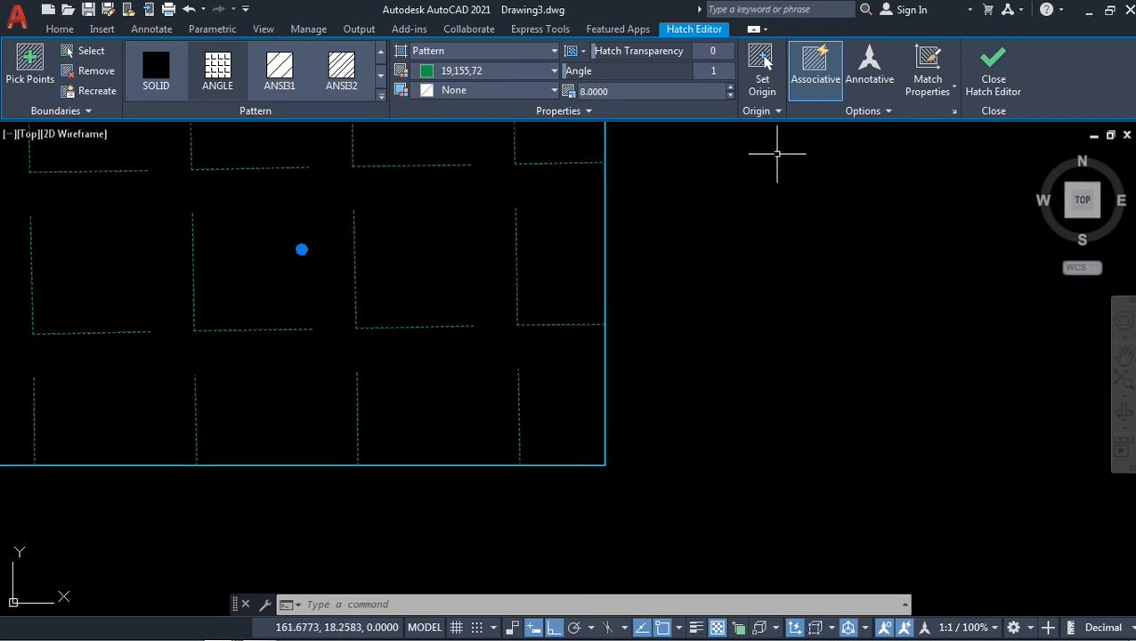
{"action": "left_click", "coordinate": [774, 110]}
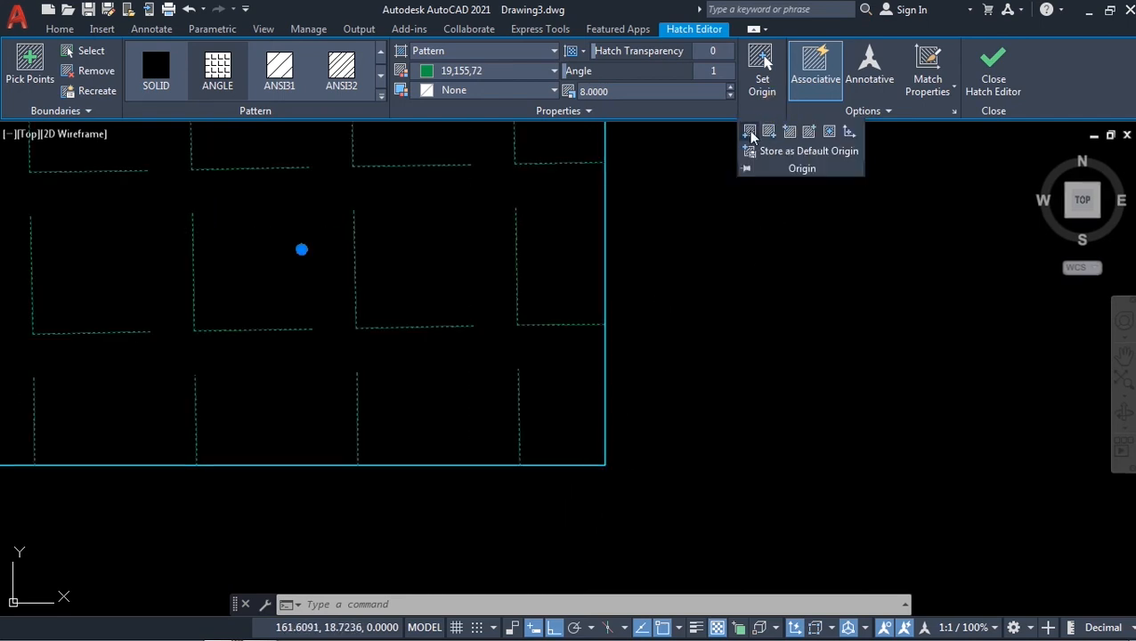
{"action": "left_click", "coordinate": [751, 133]}
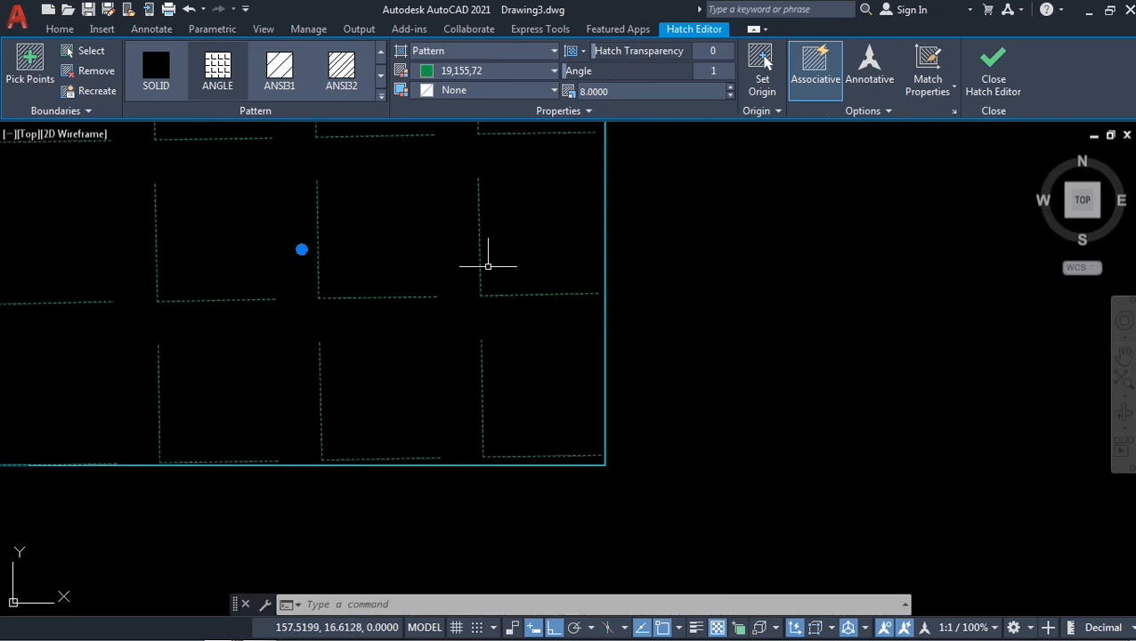
Cycle the hatch origin through Bottom Right, Top Left and Top Right, and end with Center
{"action": "left_click", "coordinate": [776, 111]}
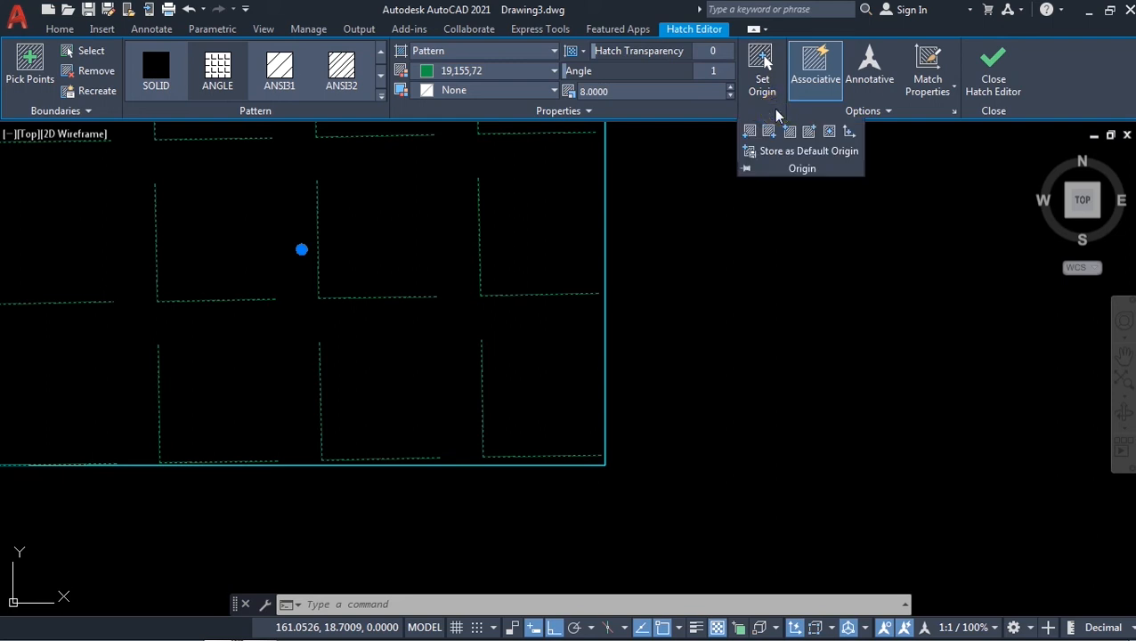
{"action": "left_click", "coordinate": [770, 132]}
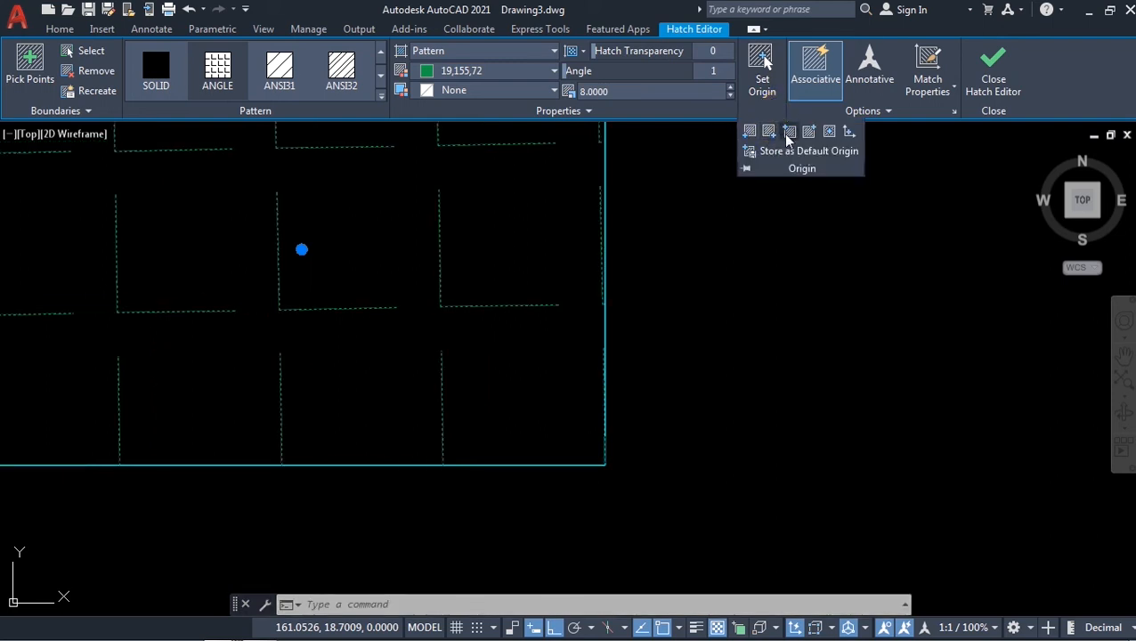
{"action": "left_click", "coordinate": [789, 134]}
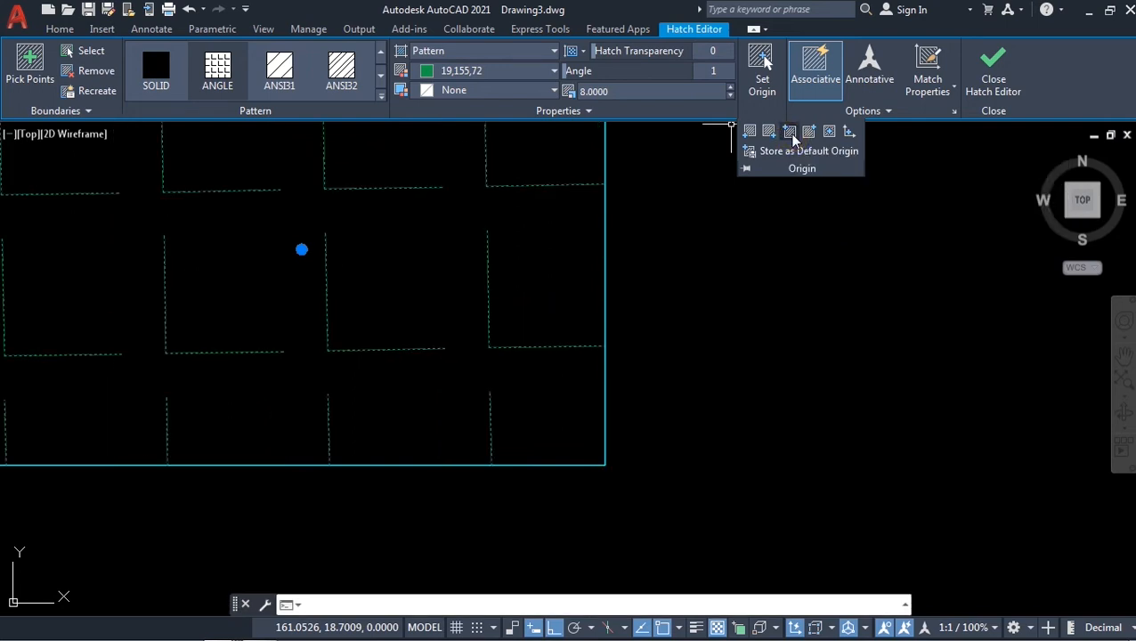
{"action": "left_click", "coordinate": [809, 131]}
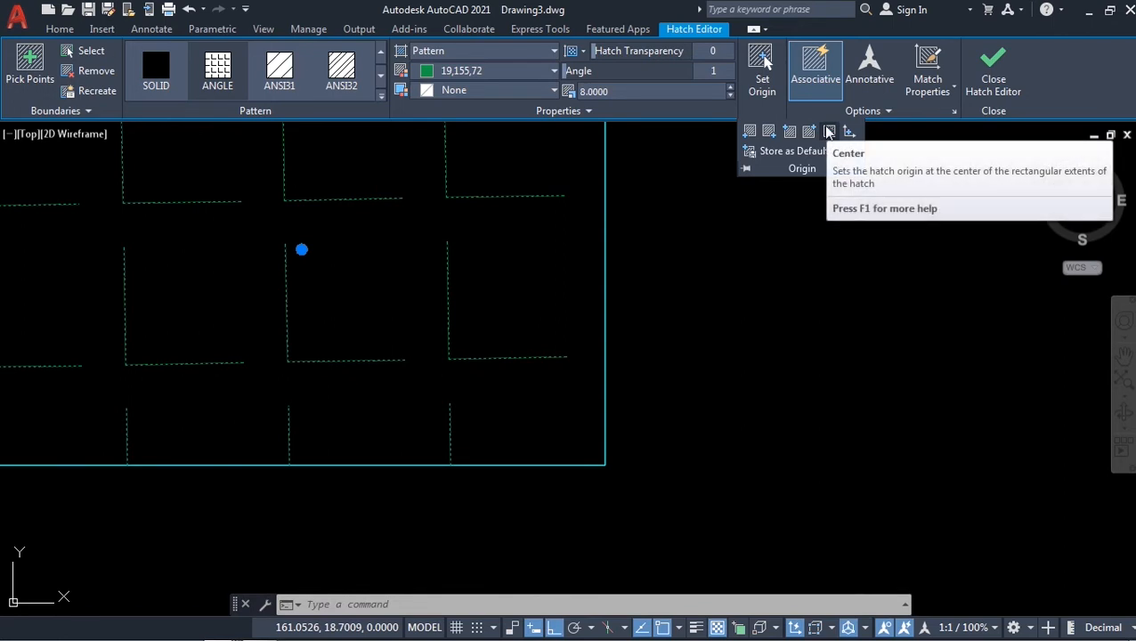
{"action": "left_click", "coordinate": [829, 132]}
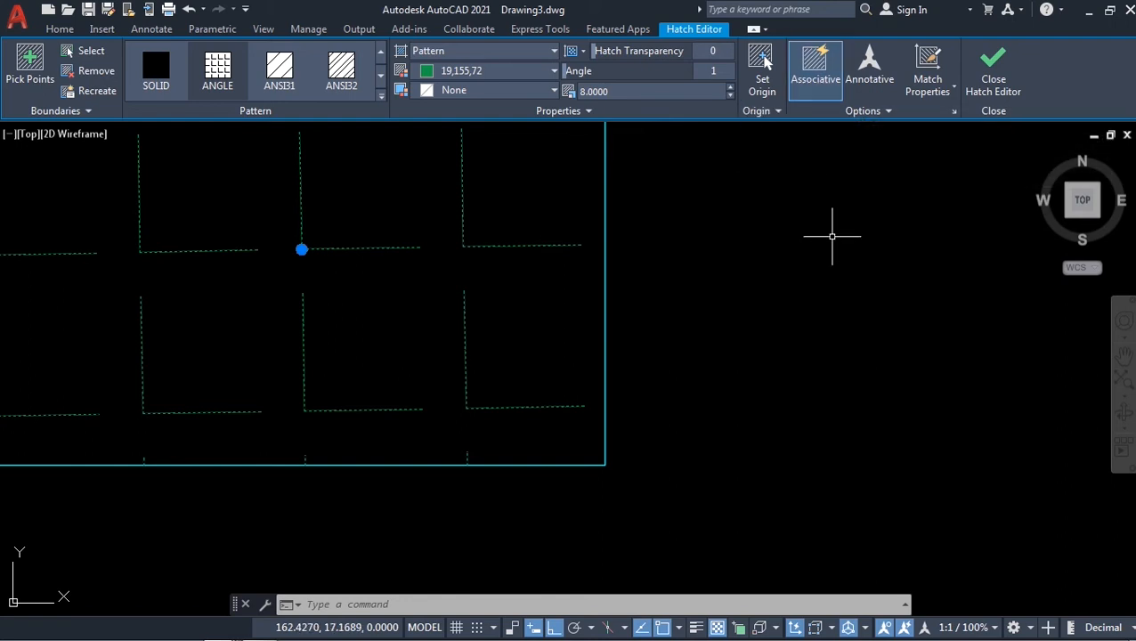
{"action": "key", "text": "Return"}
Draw two separate rectangles side by side in an empty area, about 11 units wide and about 15 units wide
{"action": "scroll", "coordinate": [829, 240], "scroll_direction": "down", "scroll_amount": 5}
{"action": "mouse_move", "coordinate": [805, 245]}
{"action": "middle_mouse_down"}
{"action": "mouse_move", "coordinate": [558, 329]}
{"action": "mouse_move", "coordinate": [4, 371]}
{"action": "middle_mouse_up"}
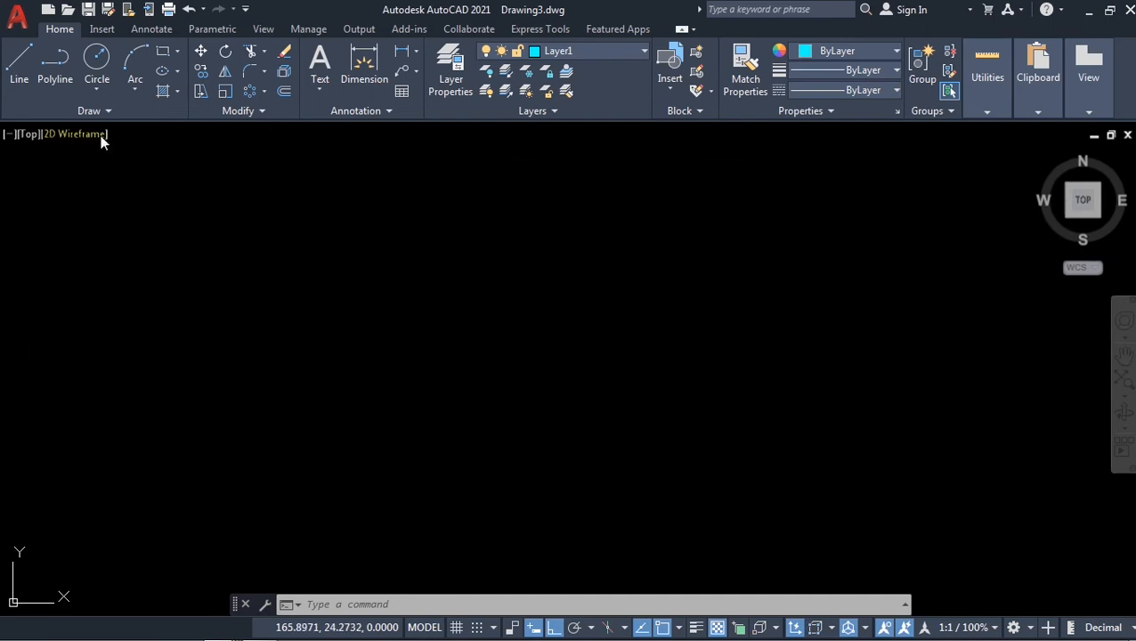
{"action": "left_click", "coordinate": [162, 54]}
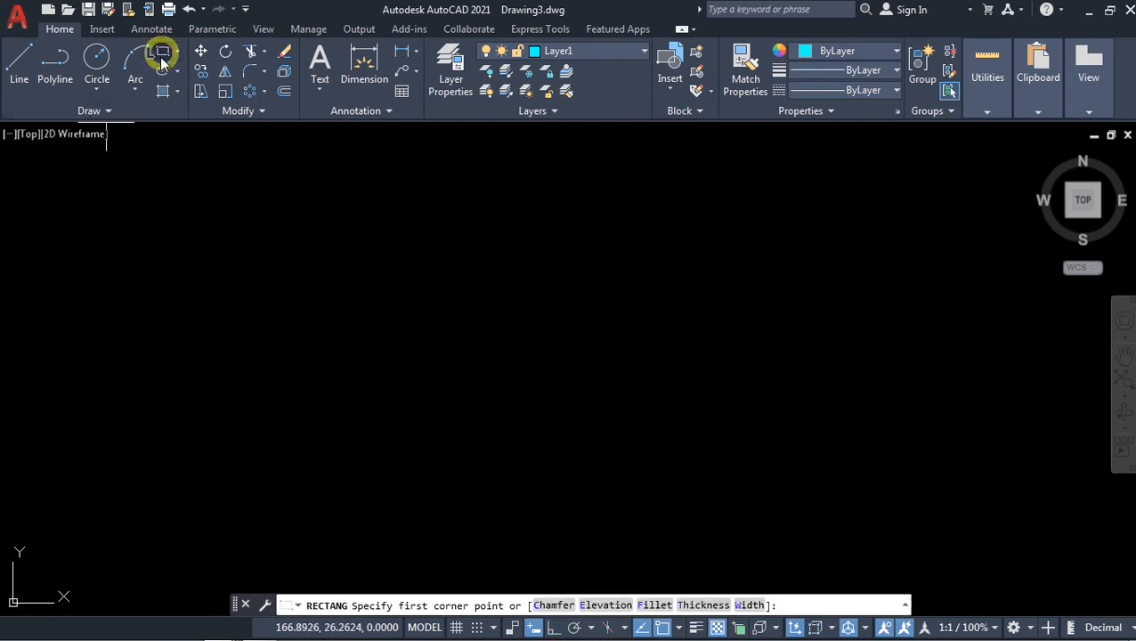
{"action": "left_click", "coordinate": [47, 221]}
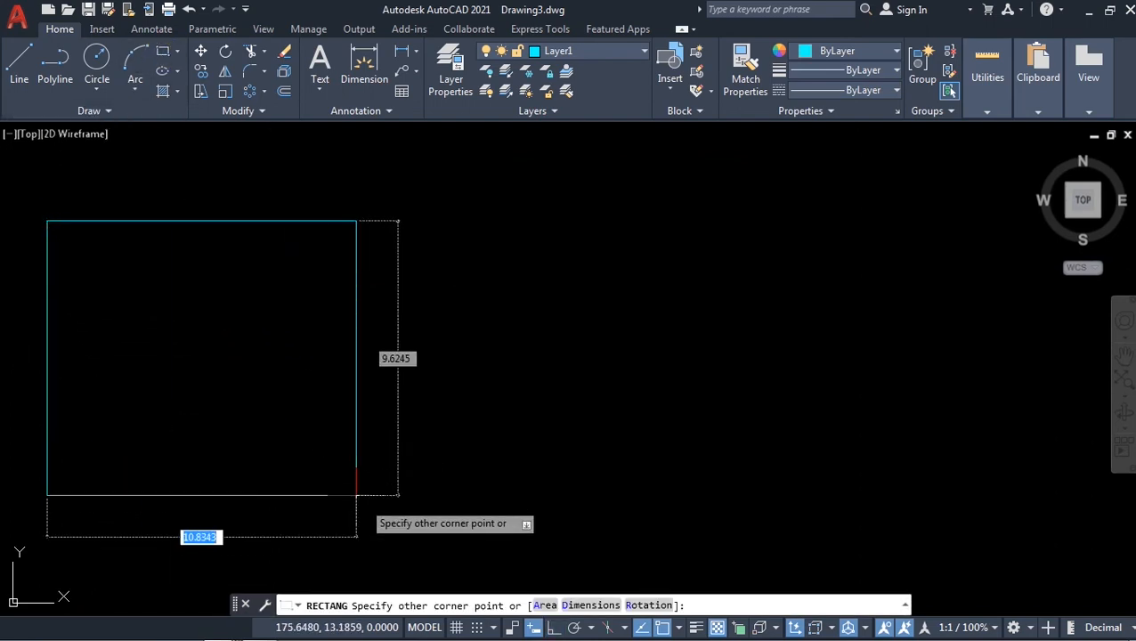
{"action": "left_click", "coordinate": [361, 497]}
{"action": "key", "text": "space"}
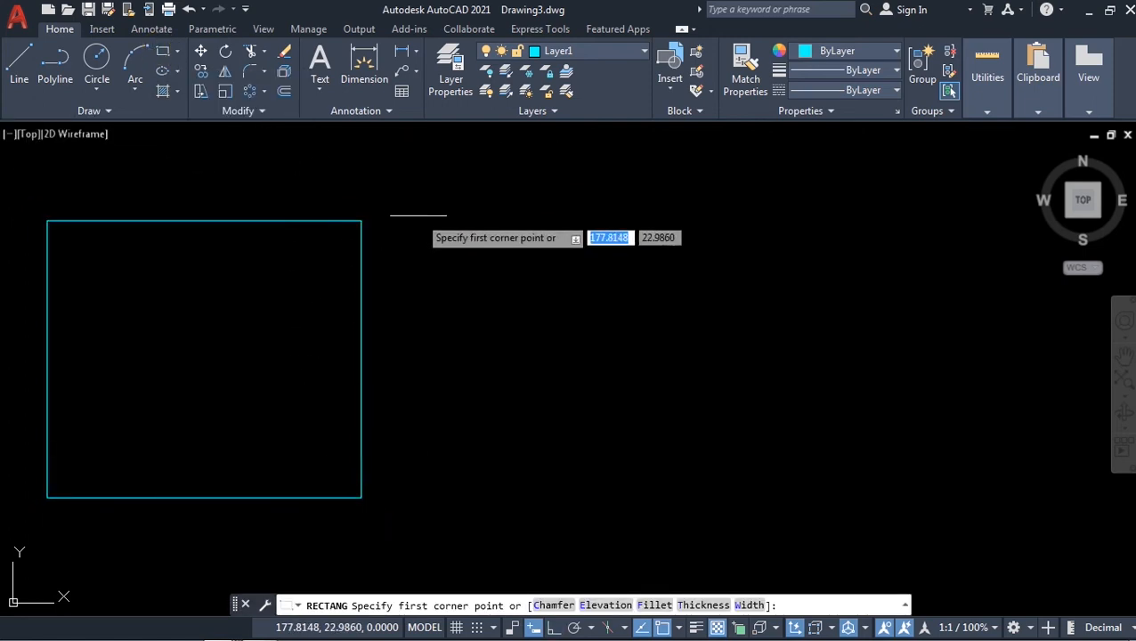
{"action": "left_click", "coordinate": [416, 208]}
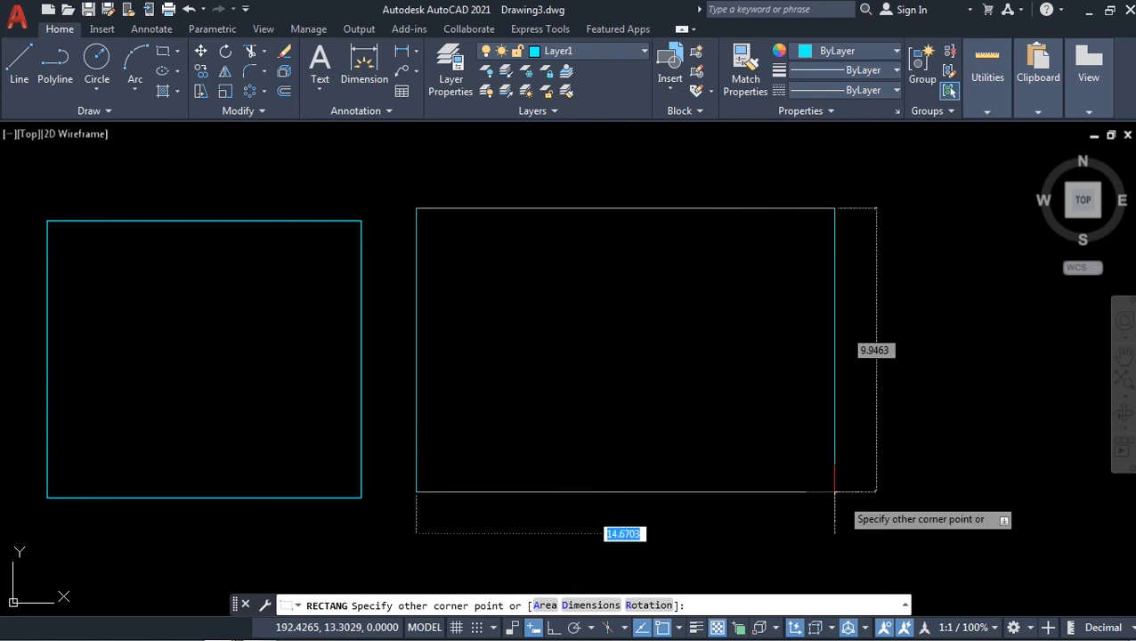
{"action": "left_click", "coordinate": [858, 516]}
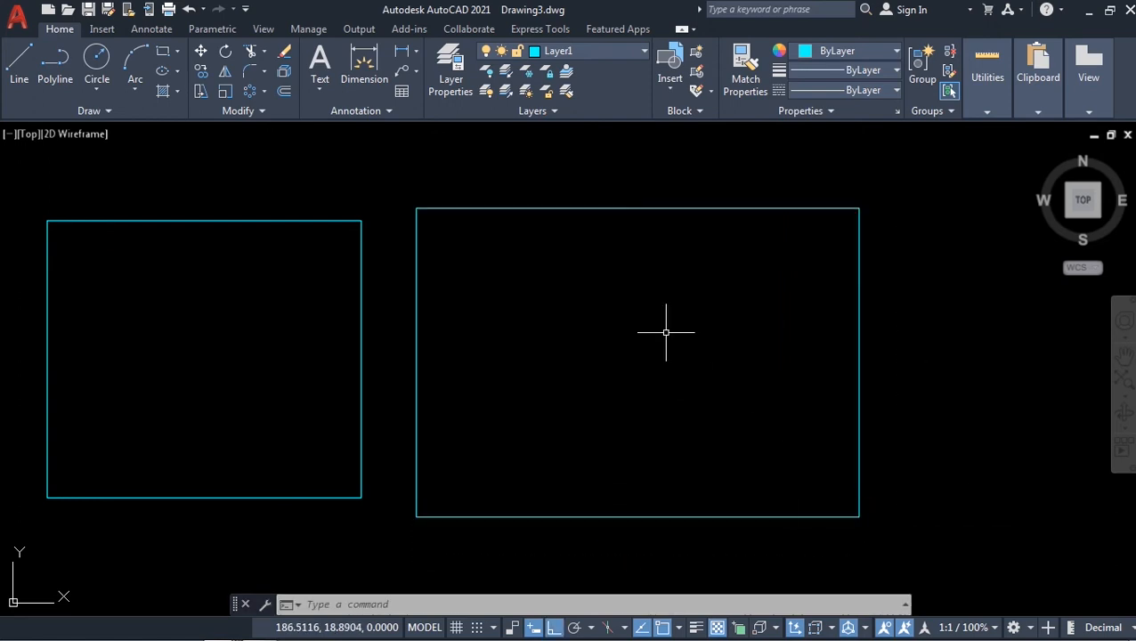
Hatch the narrower rectangle with the ANSI32 pattern, keeping the Associative option on
{"action": "type", "text": "h"}
{"action": "key", "text": "Return"}
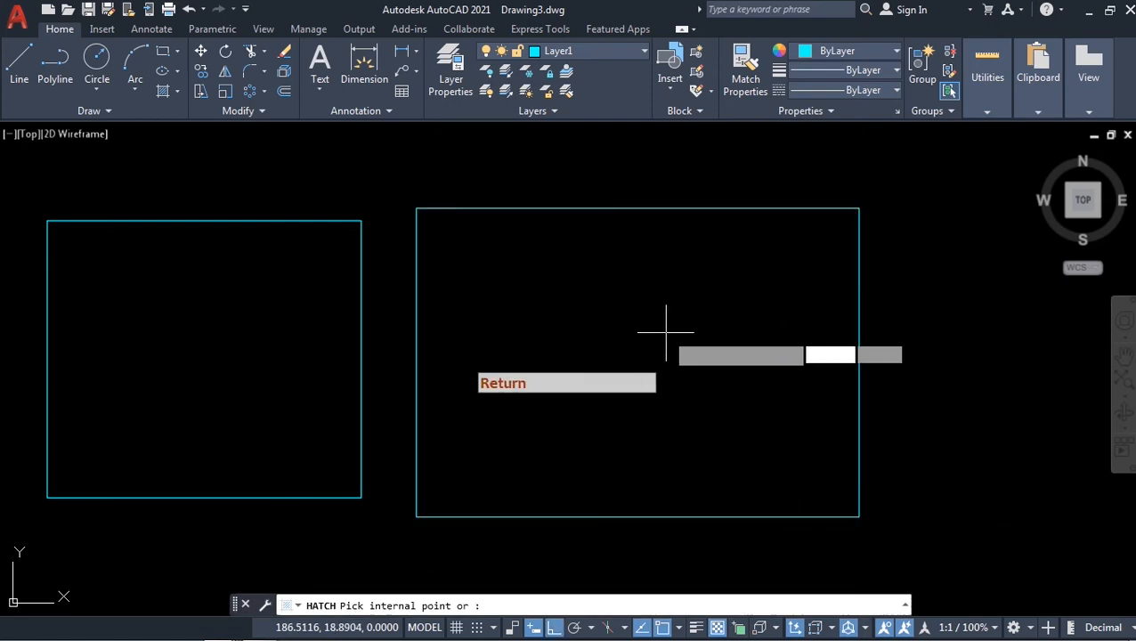
{"action": "left_click", "coordinate": [360, 78]}
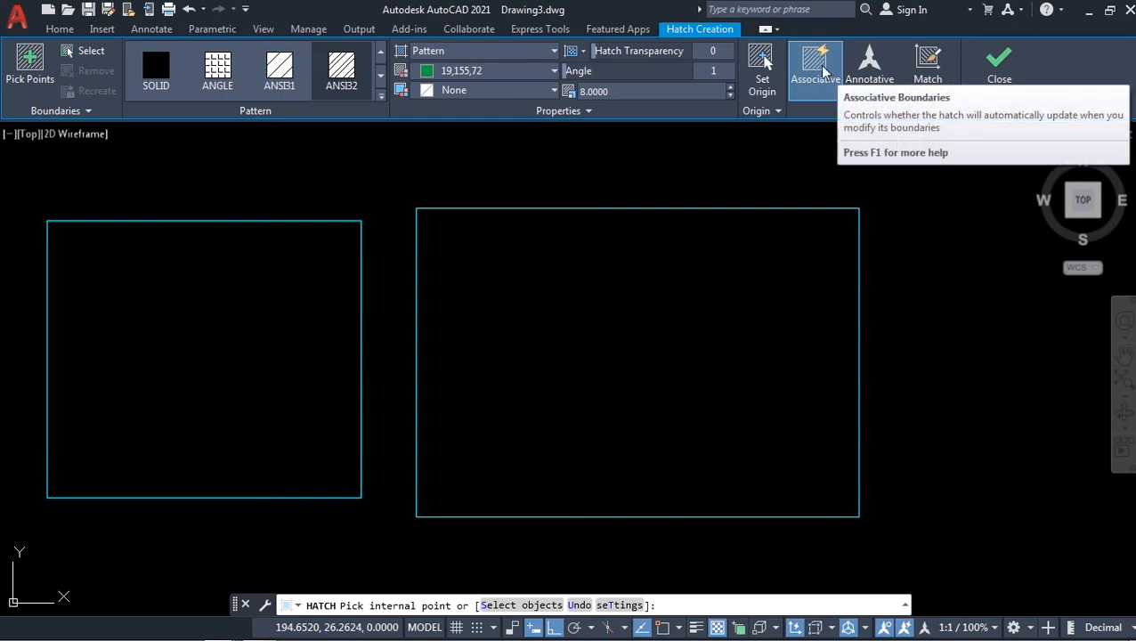
{"action": "left_click", "coordinate": [210, 360]}
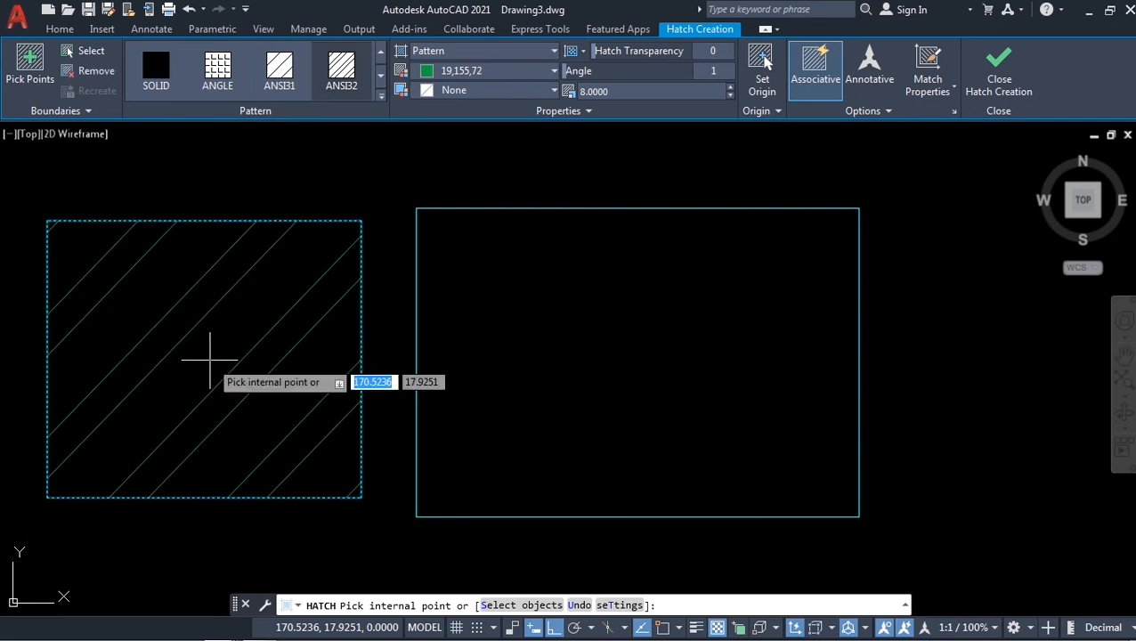
{"action": "key", "text": "Return"}
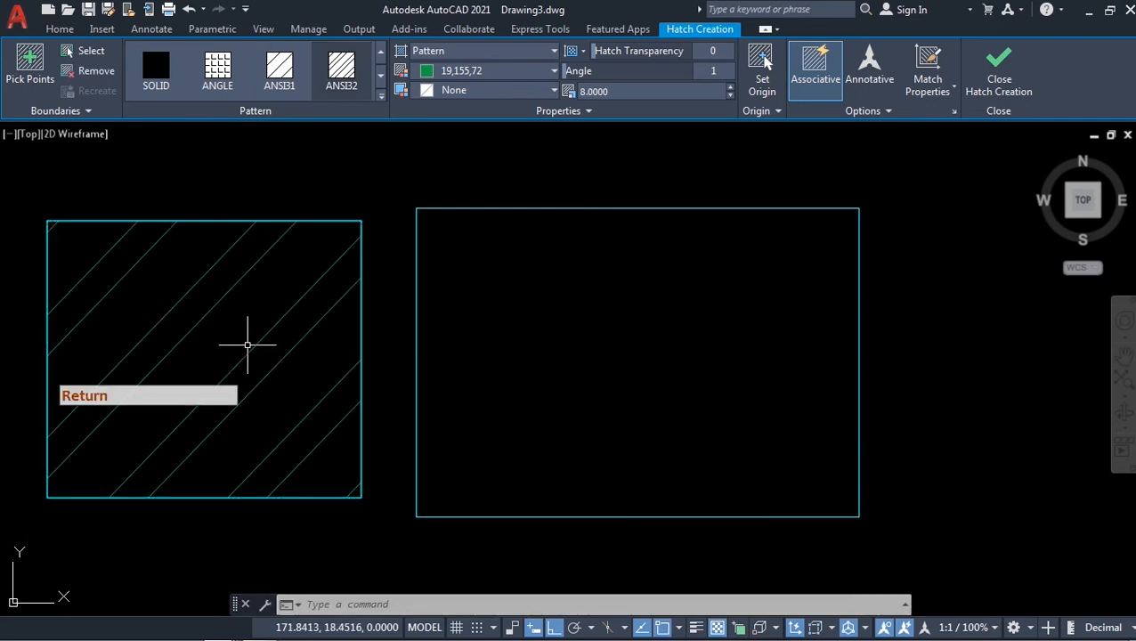
Hatch the wider rectangle with the ANSI32 pattern and the Associative option turned off
{"action": "key", "text": "Return"}
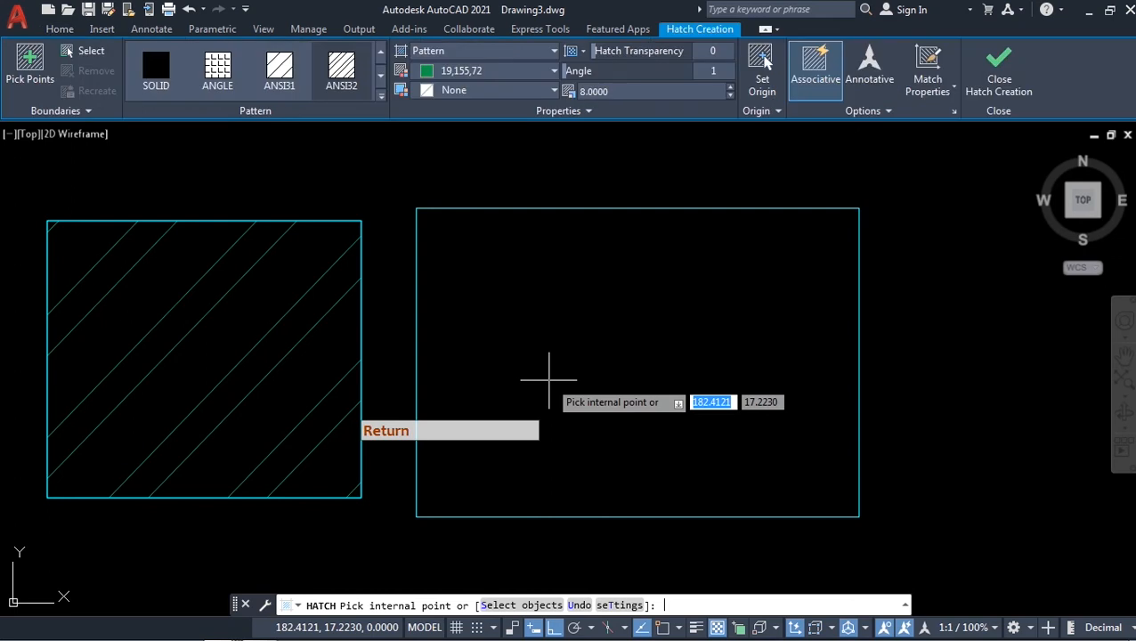
{"action": "left_click", "coordinate": [814, 89]}
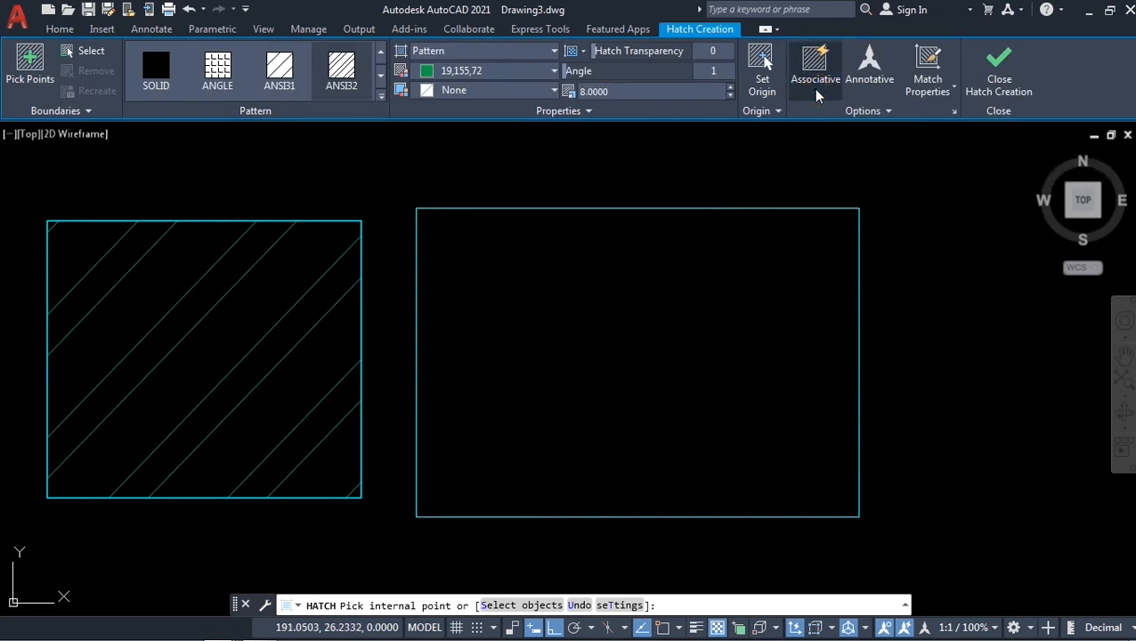
{"action": "left_click", "coordinate": [636, 417]}
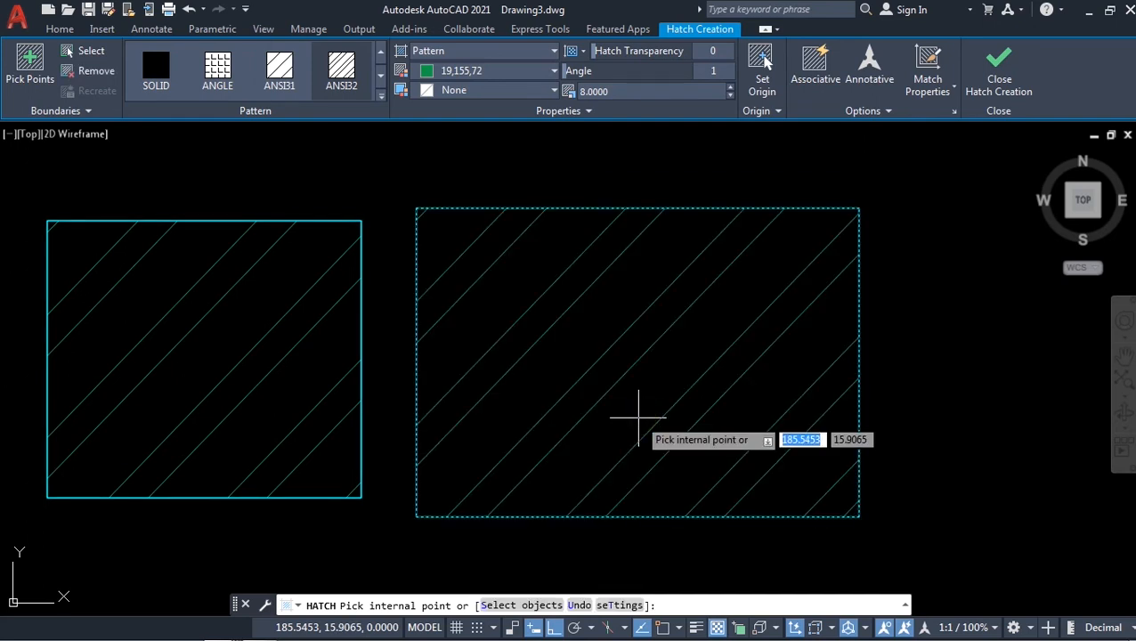
{"action": "key", "text": "Return"}
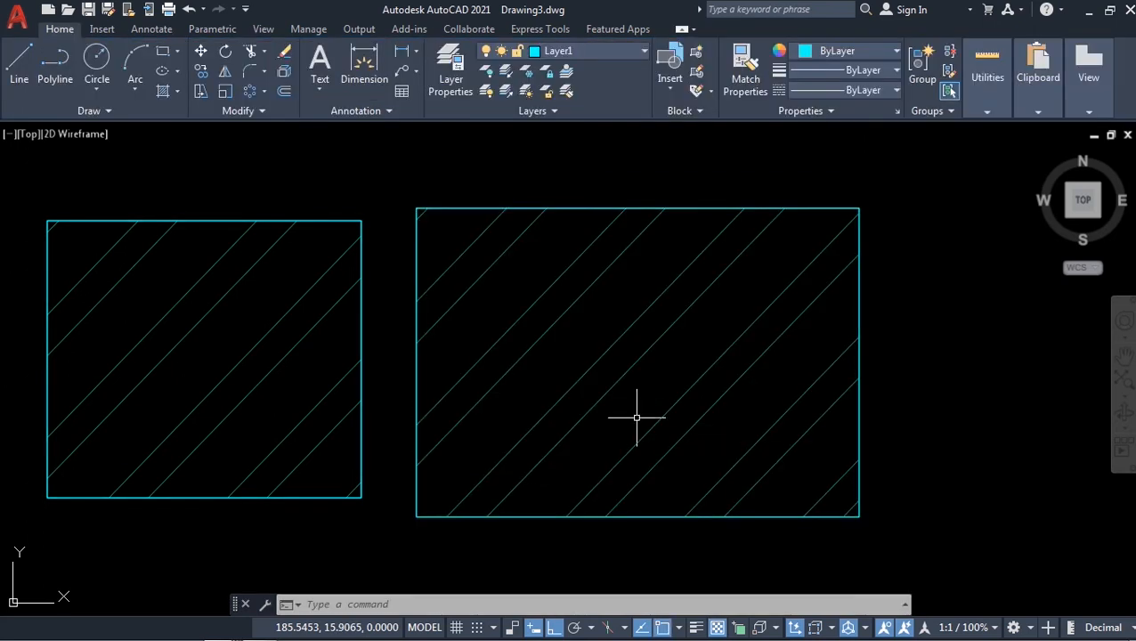
Delete the wider rectangle's hatch together with its retained boundary region
{"action": "middle_click_drag", "start_coordinate": [561, 349], "coordinate": [605, 350]}
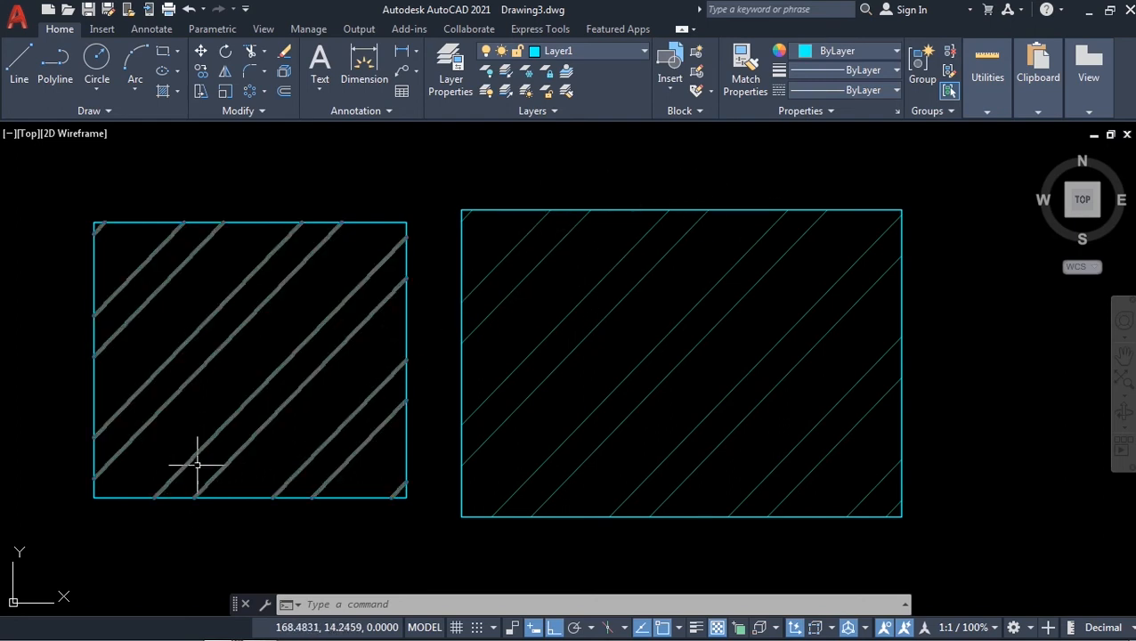
{"action": "left_click", "coordinate": [901, 314]}
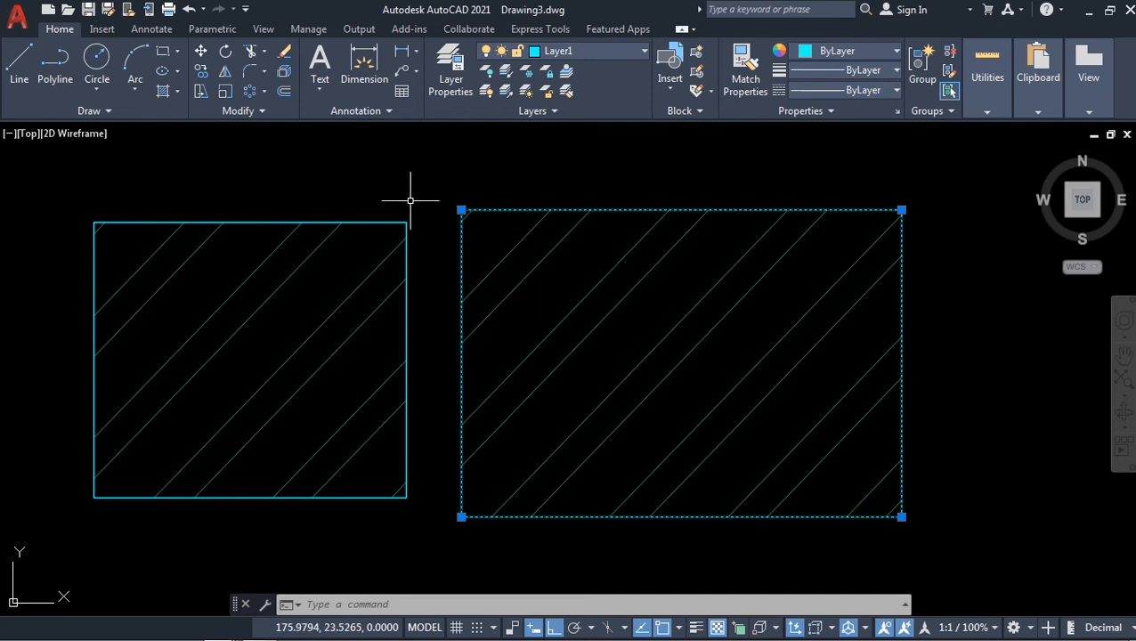
{"action": "mouse_move", "coordinate": [624, 516]}
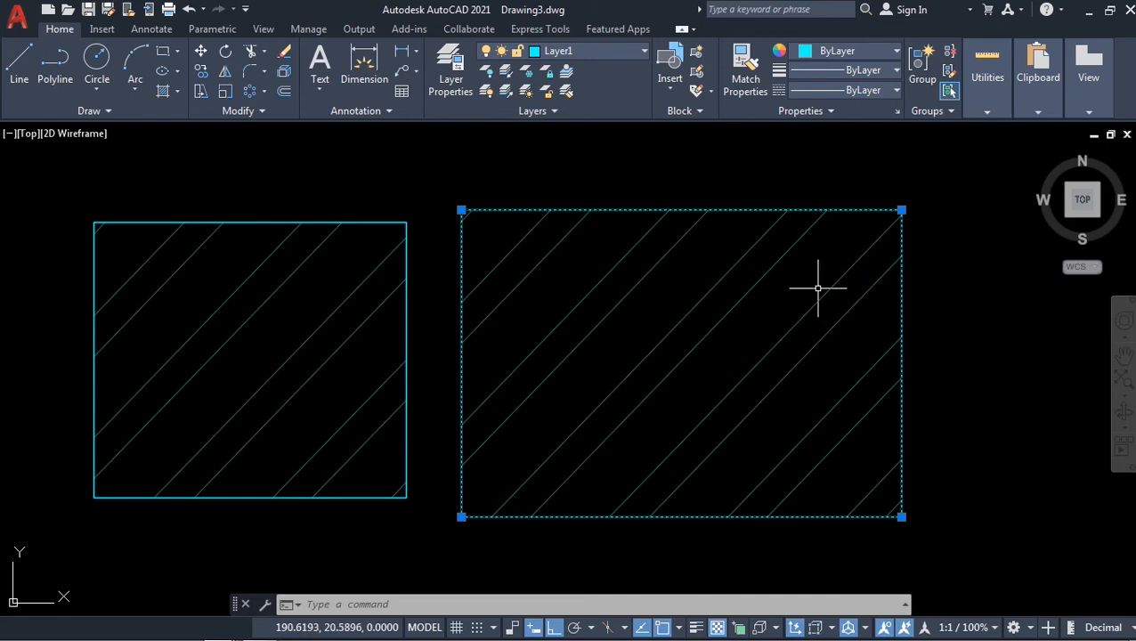
{"action": "left_click", "coordinate": [838, 351]}
{"action": "left_click", "coordinate": [531, 463]}
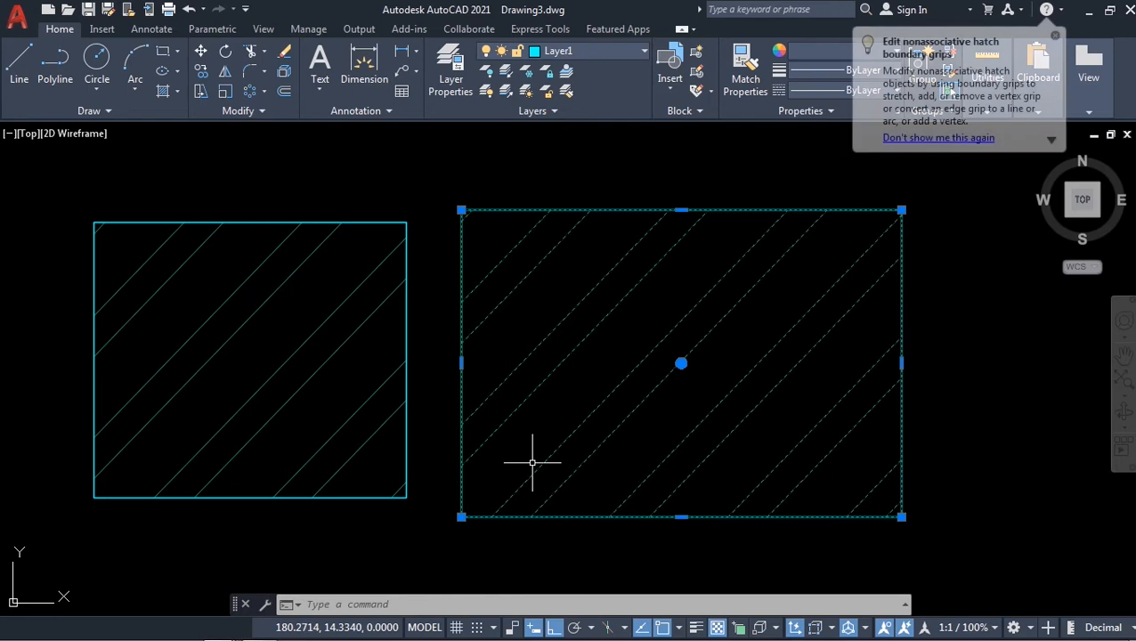
{"action": "key", "text": "Delete"}
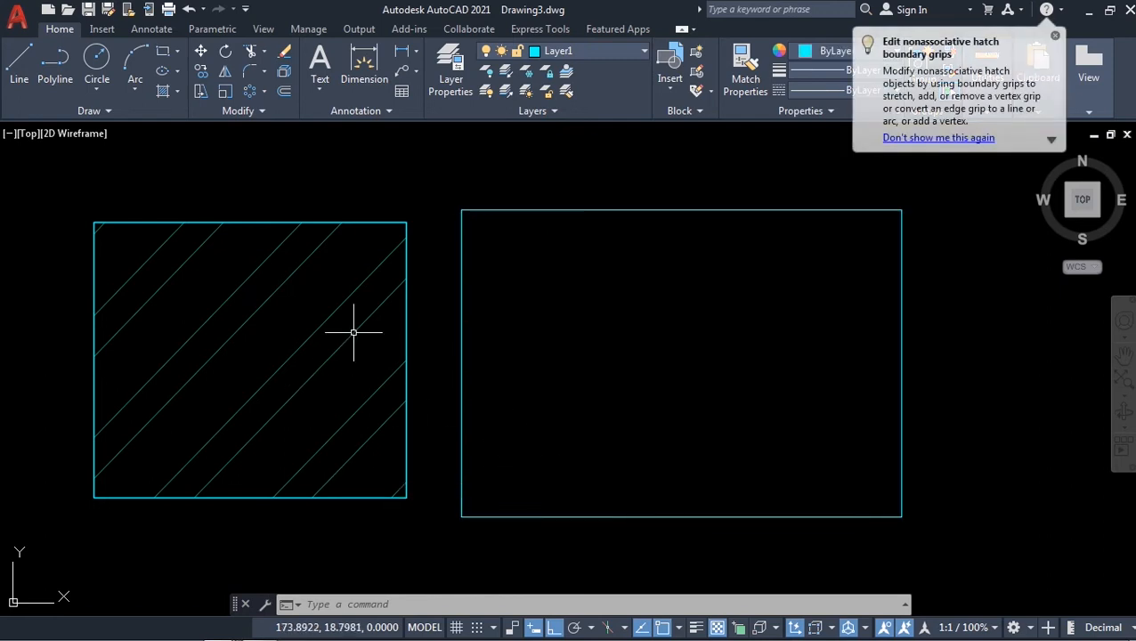
Delete the narrower rectangle's hatch together with its retained boundary region
{"action": "left_click", "coordinate": [405, 271]}
{"action": "left_click", "coordinate": [388, 293]}
{"action": "left_click", "coordinate": [304, 375]}
{"action": "key", "text": "Delete"}
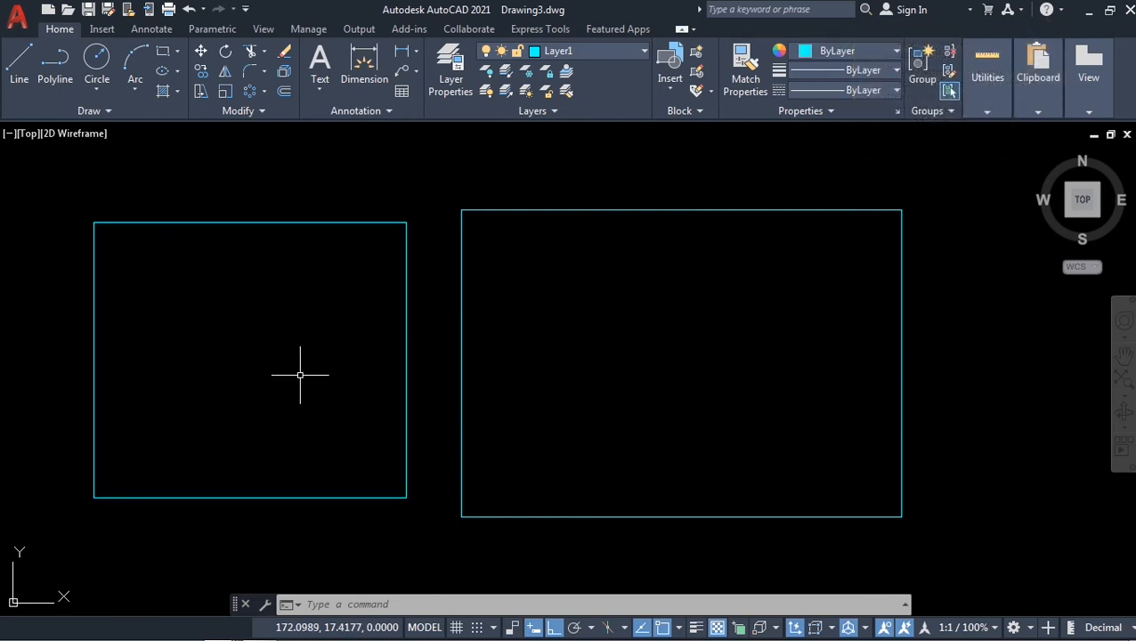
Start a new hatch and set its boundary option to Don't Retain Boundaries
{"action": "type", "text": "H"}
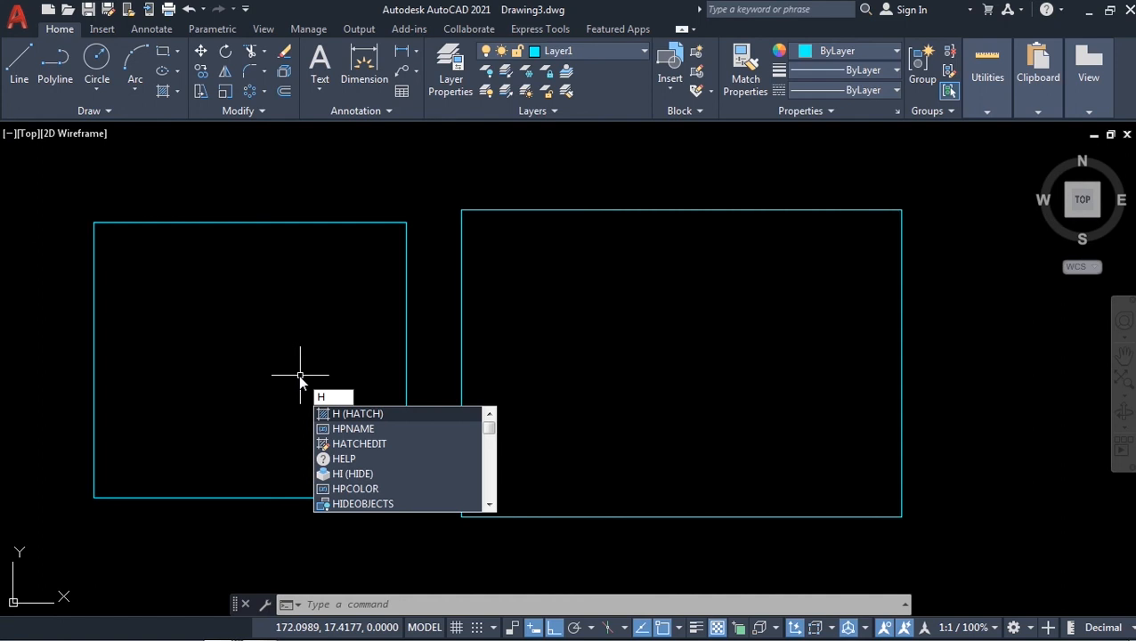
{"action": "key", "text": "Return"}
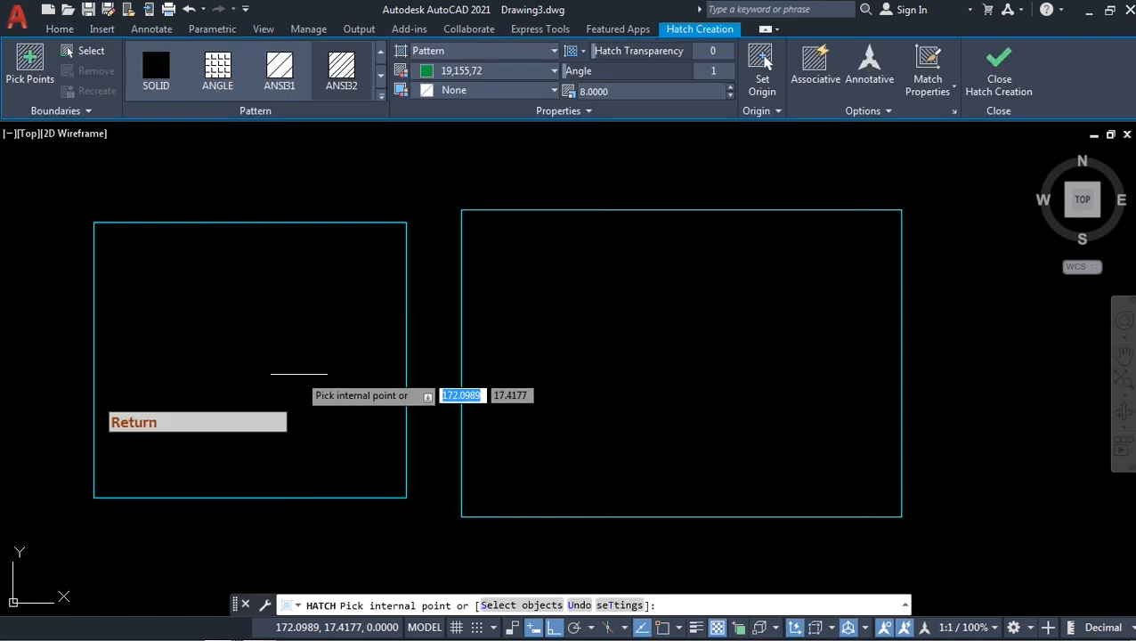
{"action": "left_click", "coordinate": [80, 110]}
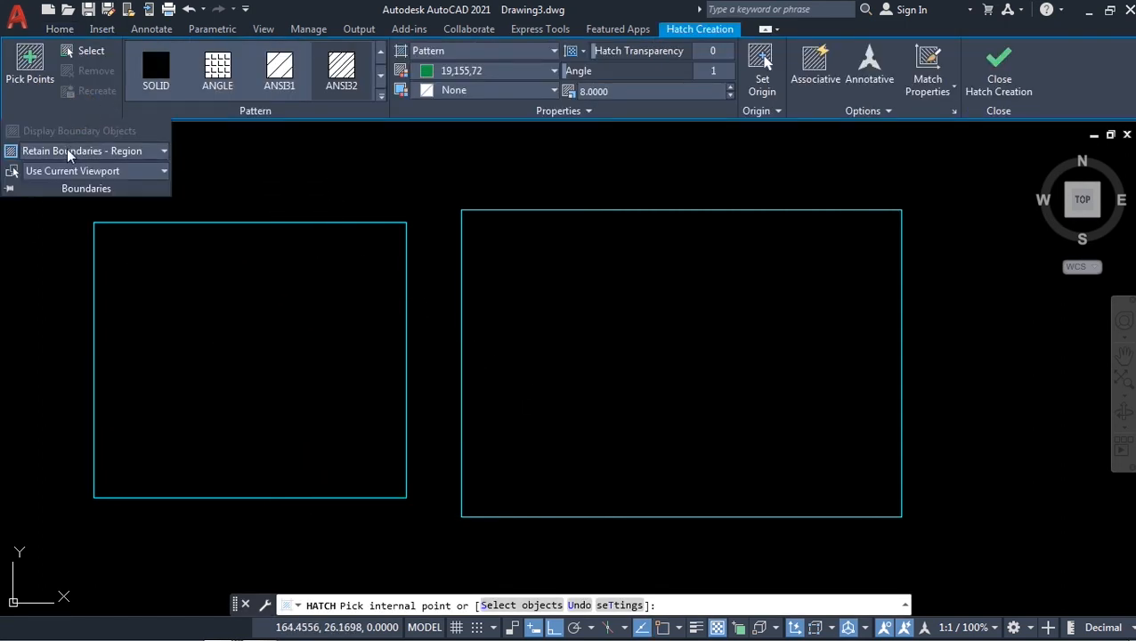
{"action": "left_click", "coordinate": [163, 153]}
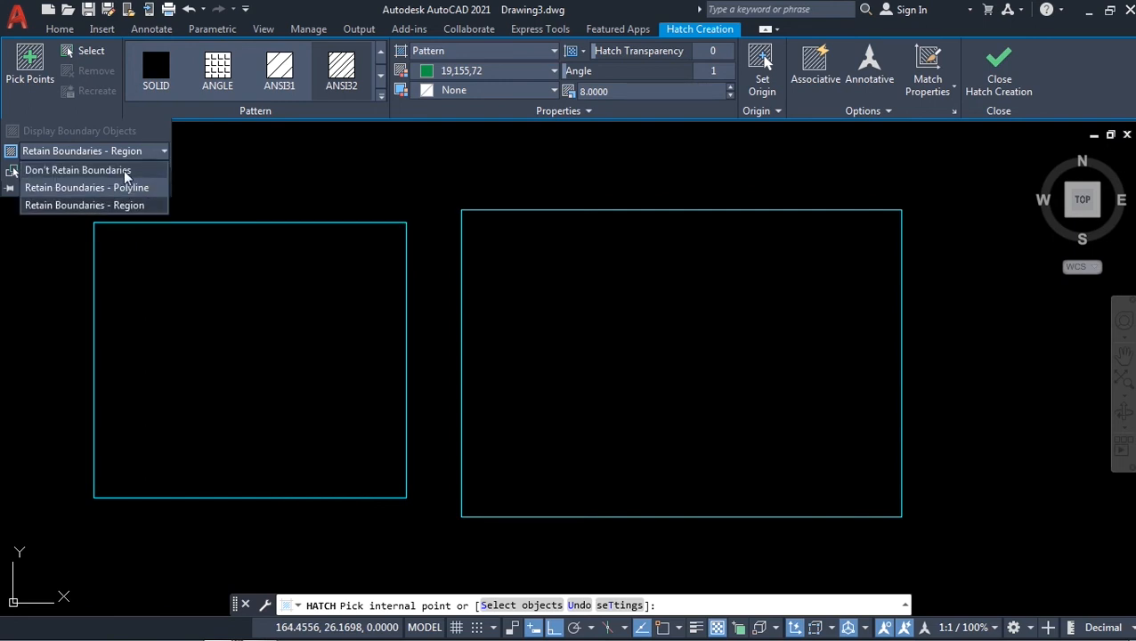
{"action": "left_click", "coordinate": [126, 169]}
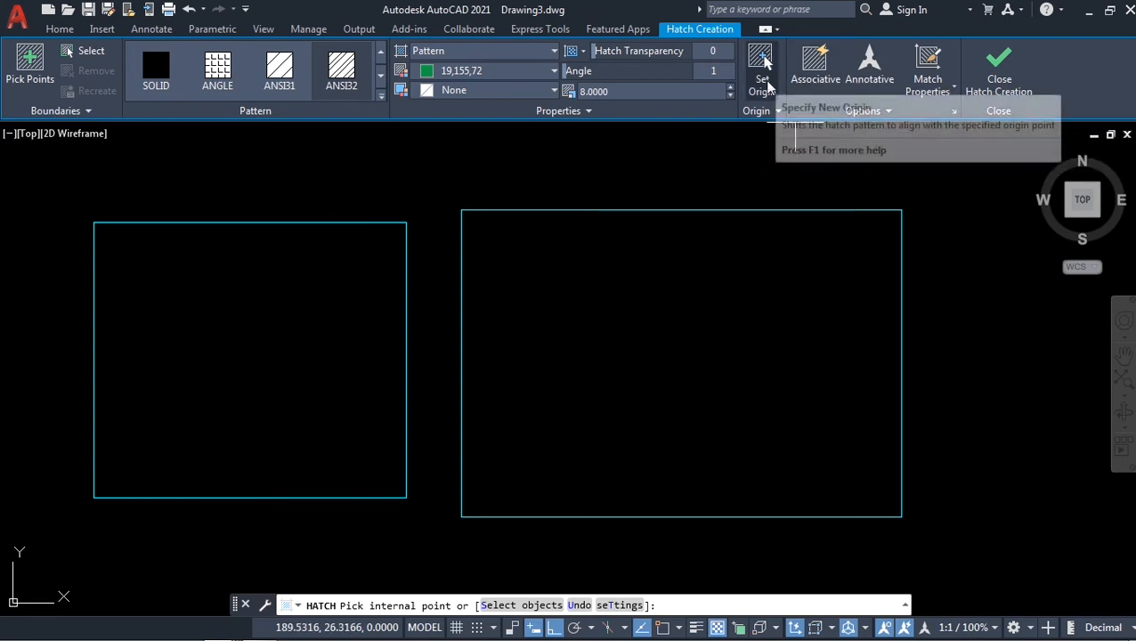
Turn on the Associative option and hatch the narrower rectangle with the ANSI32 pattern
{"action": "left_click", "coordinate": [815, 67]}
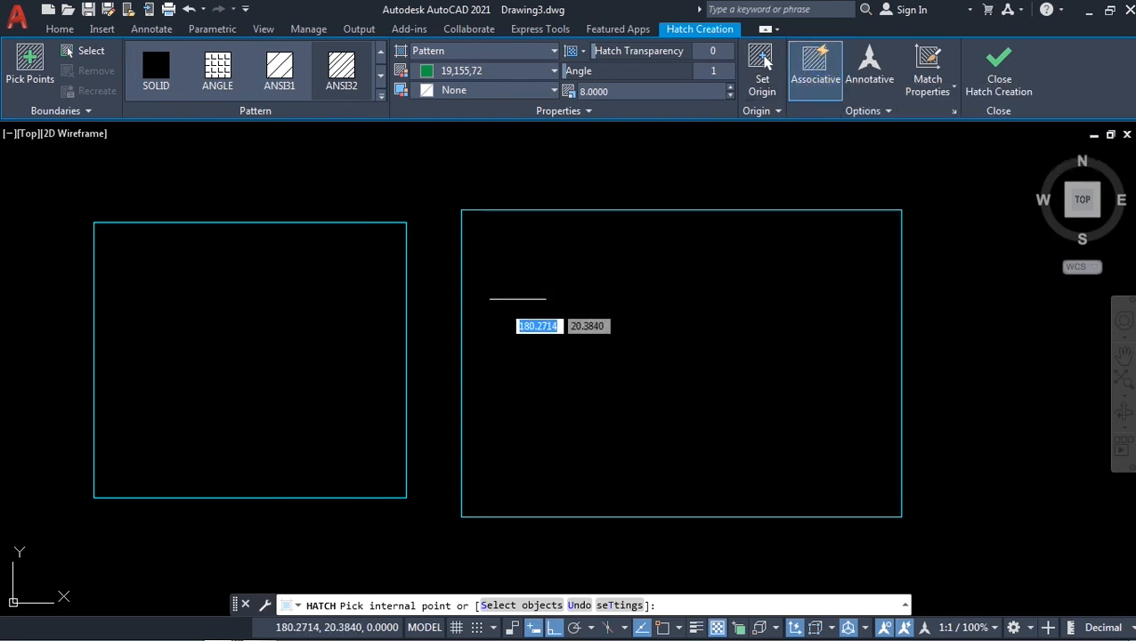
{"action": "left_click", "coordinate": [236, 365]}
{"action": "key", "text": "Return"}
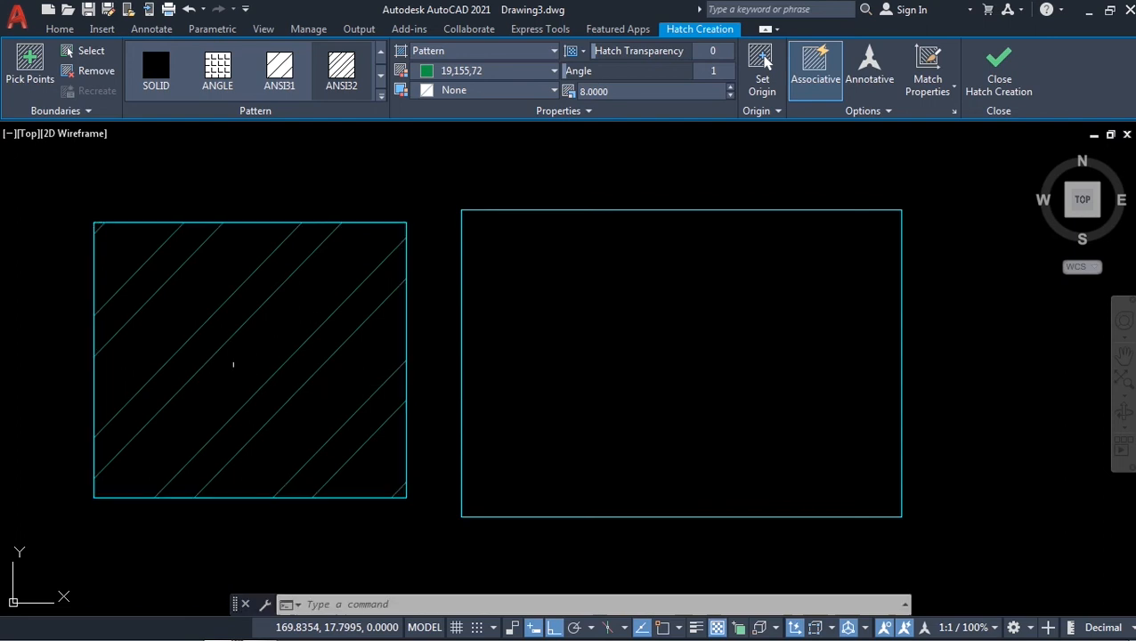
Turn off the Associative option and apply a separate ANSI32 hatch to the wider rectangle
{"action": "key", "text": "Return"}
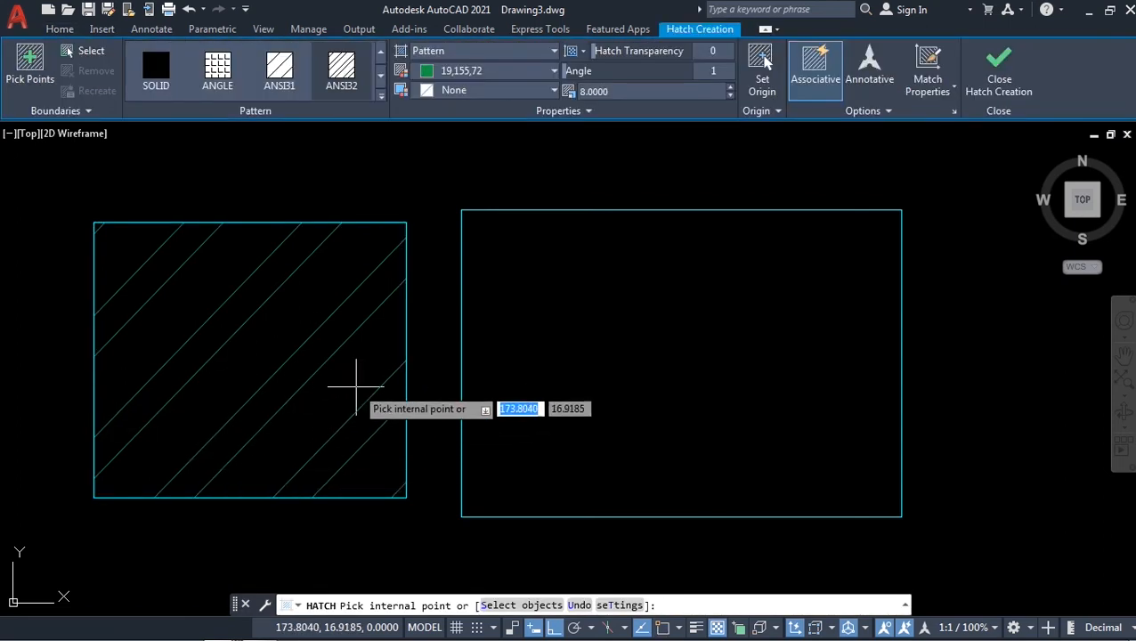
{"action": "left_click", "coordinate": [817, 71]}
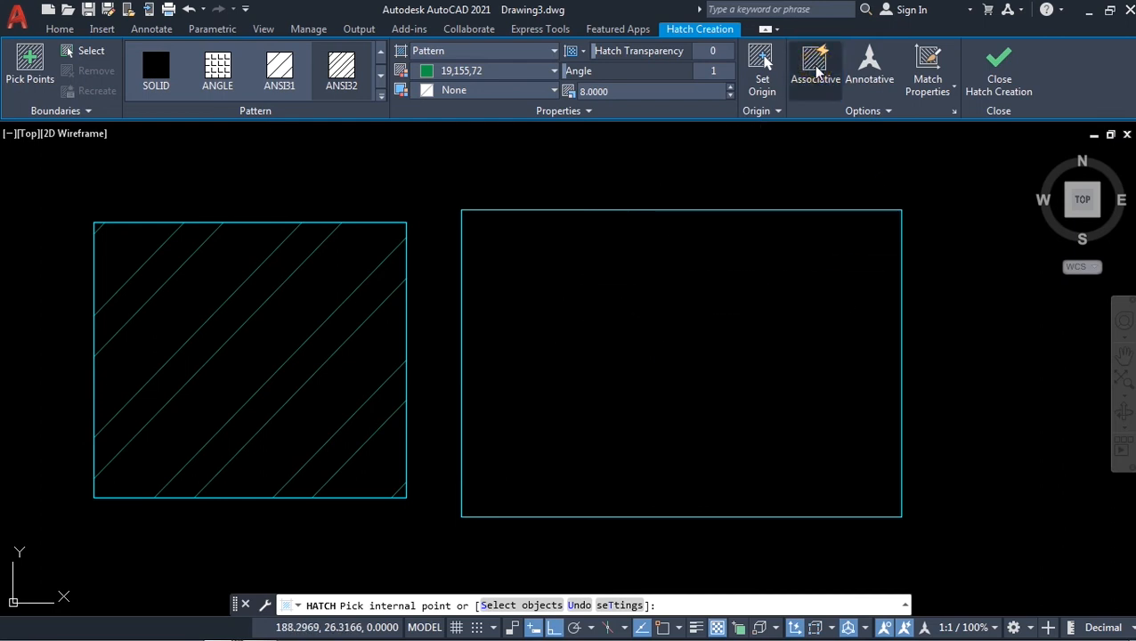
{"action": "left_click", "coordinate": [675, 363]}
{"action": "key", "text": "Return"}
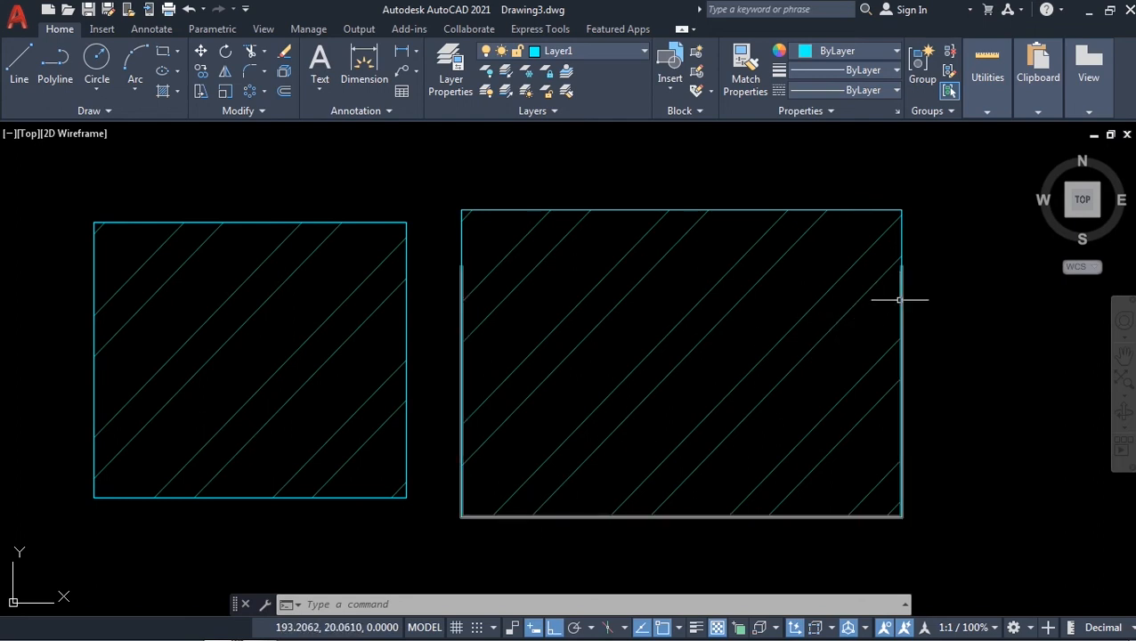
Stretch the wider rectangle's right edge outward by about 5 units and its bottom edge downward to test the nonassociative hatch
{"action": "mouse_move", "coordinate": [901, 295]}
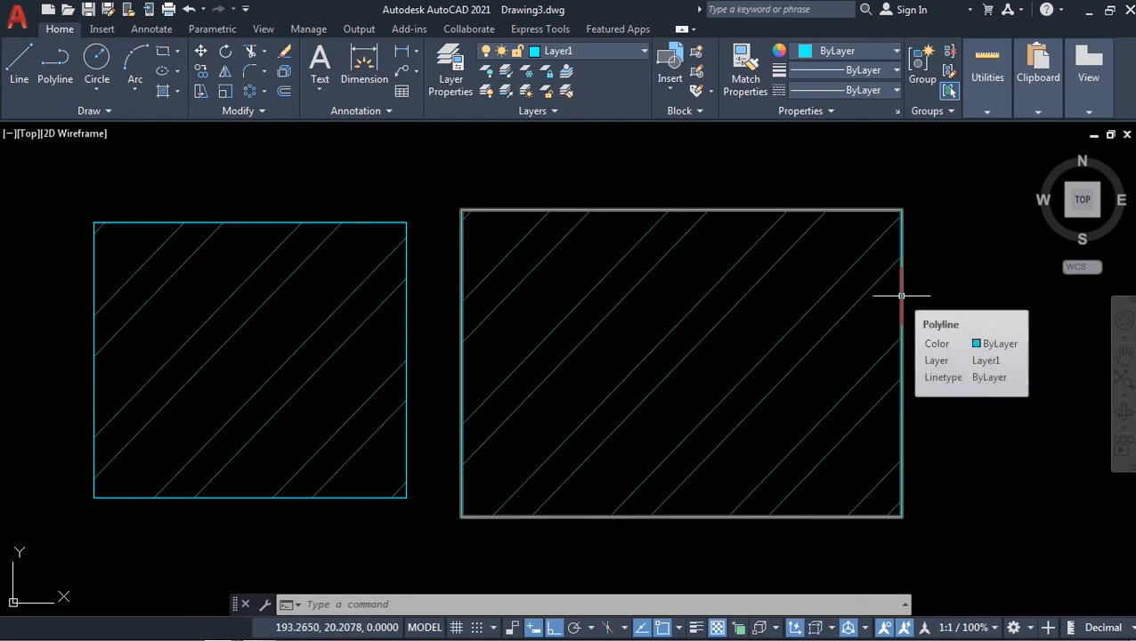
{"action": "left_click", "coordinate": [901, 296]}
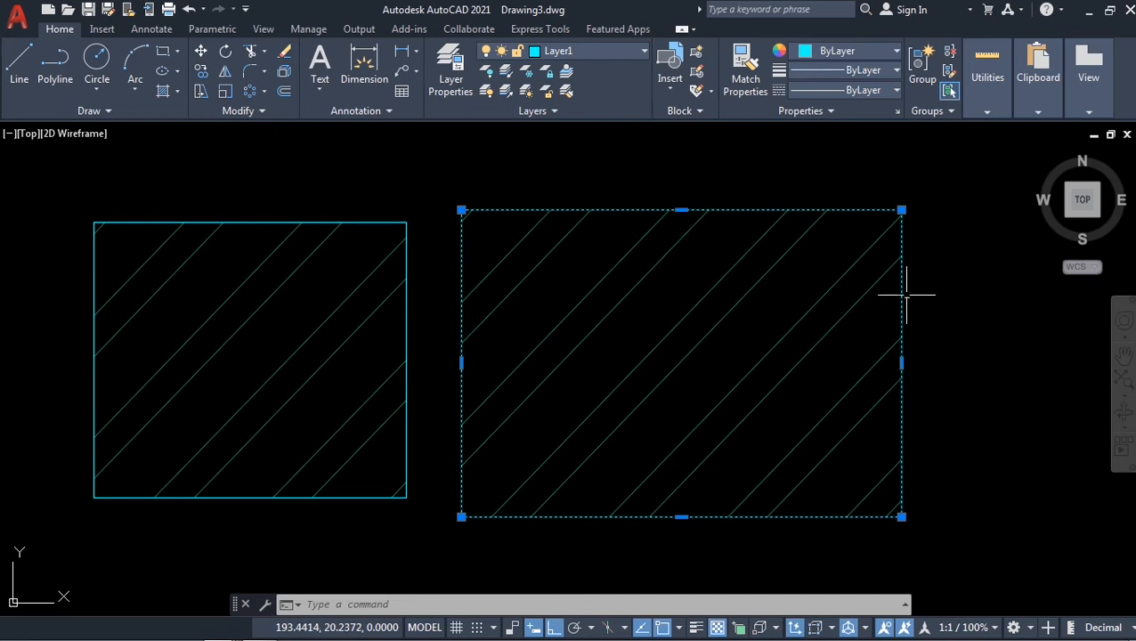
{"action": "left_click", "coordinate": [902, 363]}
{"action": "left_click", "coordinate": [1044, 349]}
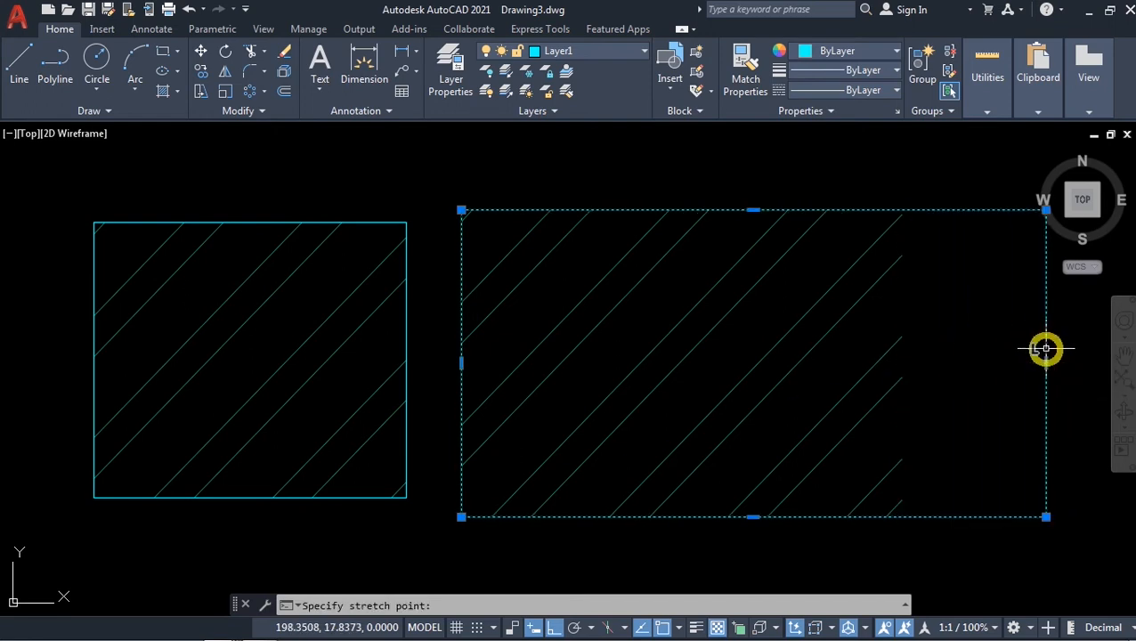
{"action": "left_click", "coordinate": [752, 516]}
{"action": "left_click", "coordinate": [758, 565]}
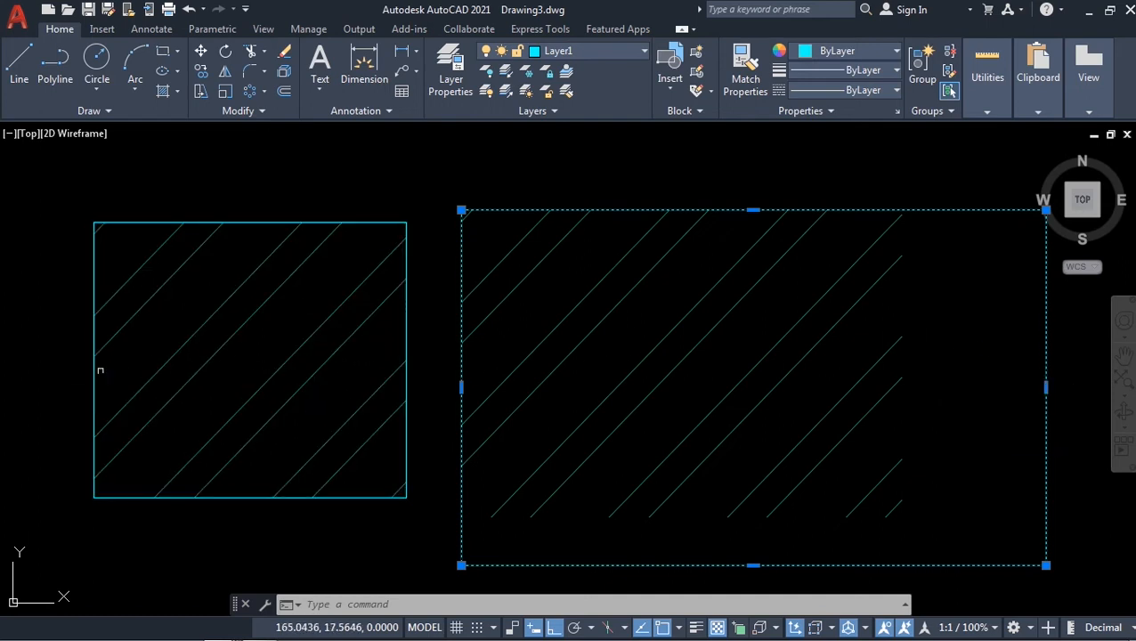
Stretch the narrower rectangle's left edge outward by about 3.5 units and its bottom edge downward to test the associative hatch
{"action": "left_click", "coordinate": [93, 378]}
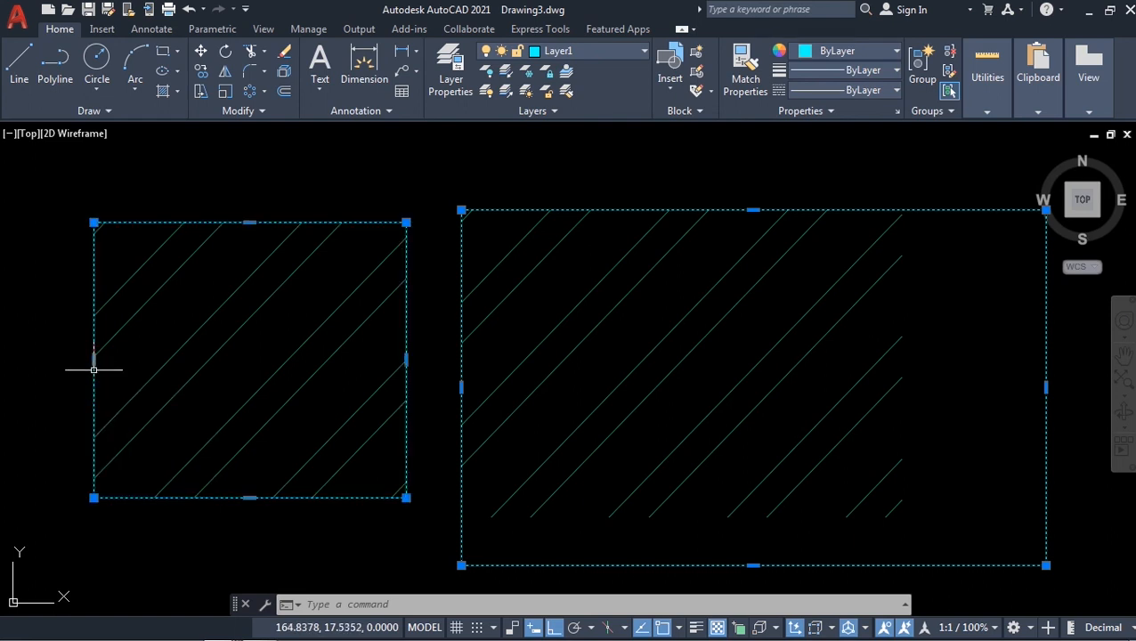
{"action": "mouse_move", "coordinate": [132, 364]}
{"action": "middle_mouse_down"}
{"action": "mouse_move", "coordinate": [200, 377]}
{"action": "mouse_move", "coordinate": [261, 370]}
{"action": "mouse_move", "coordinate": [199, 364]}
{"action": "middle_mouse_up"}
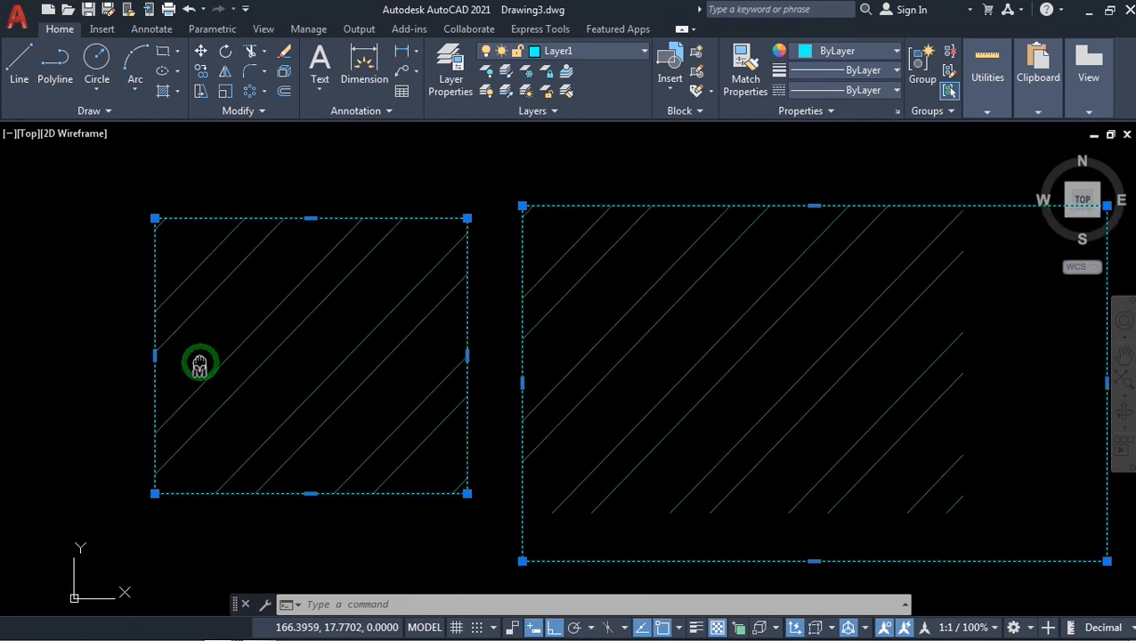
{"action": "left_click", "coordinate": [154, 356]}
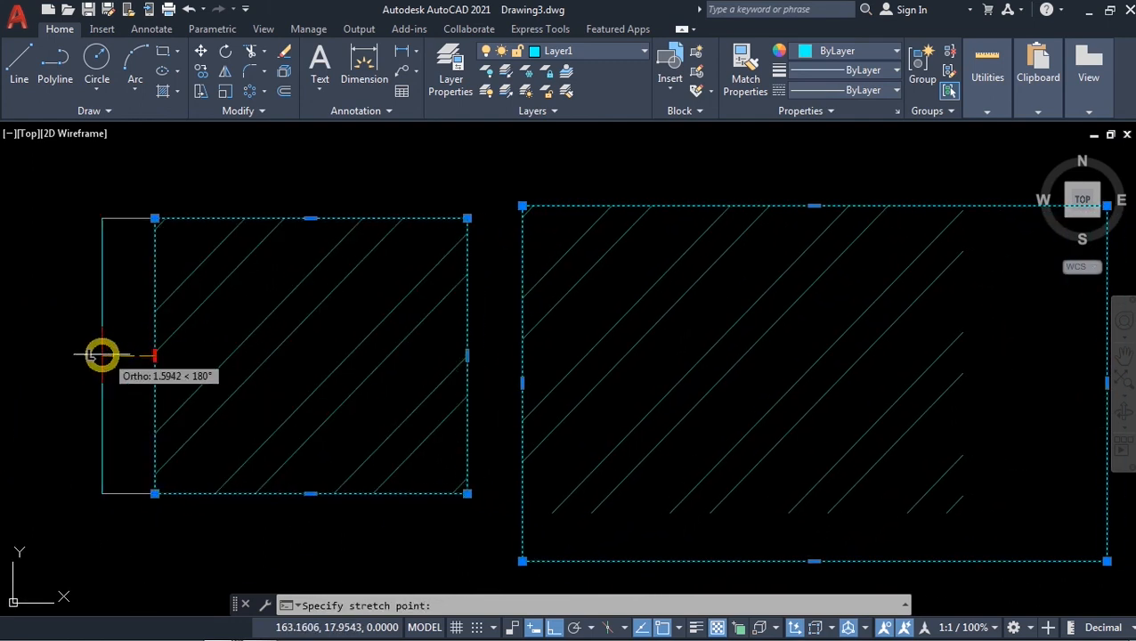
{"action": "left_click", "coordinate": [54, 356]}
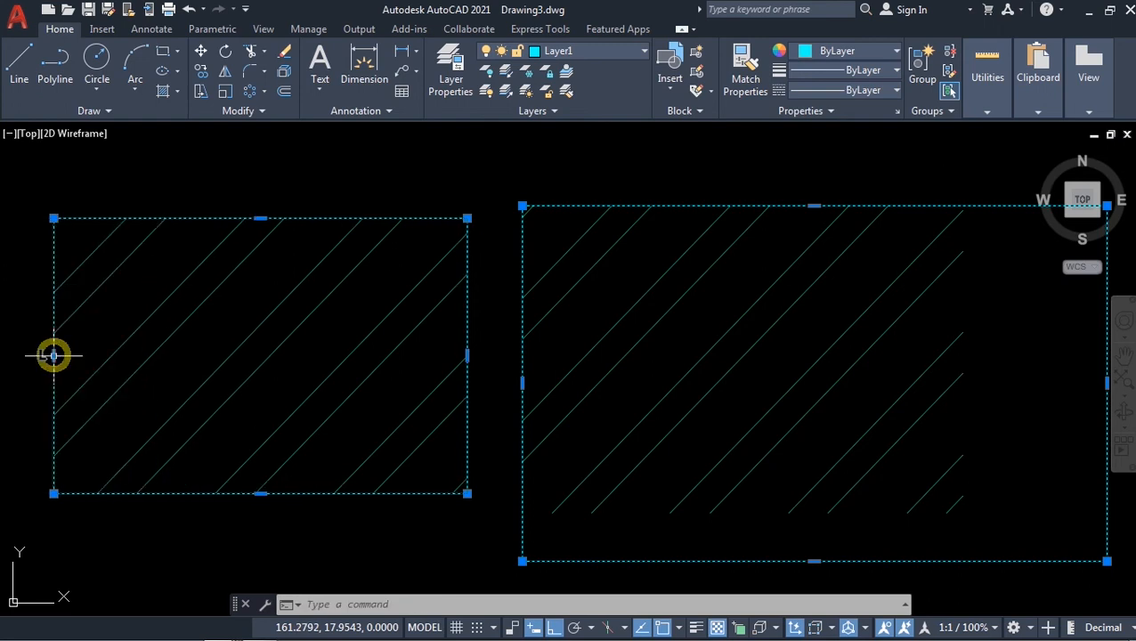
{"action": "left_click", "coordinate": [261, 493]}
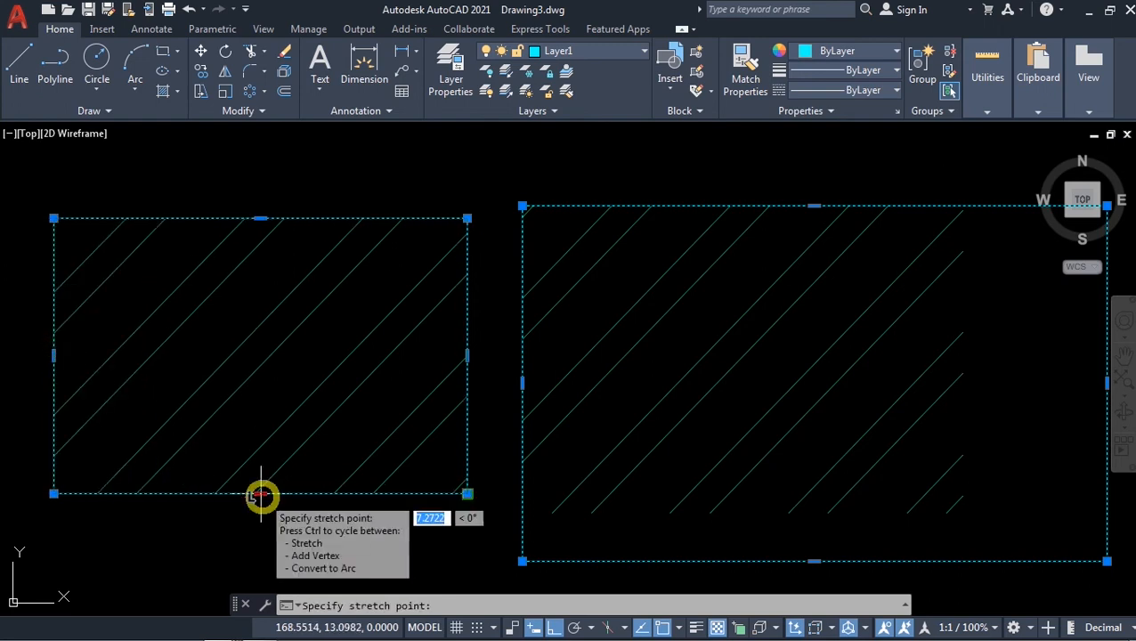
{"action": "left_click", "coordinate": [260, 565]}
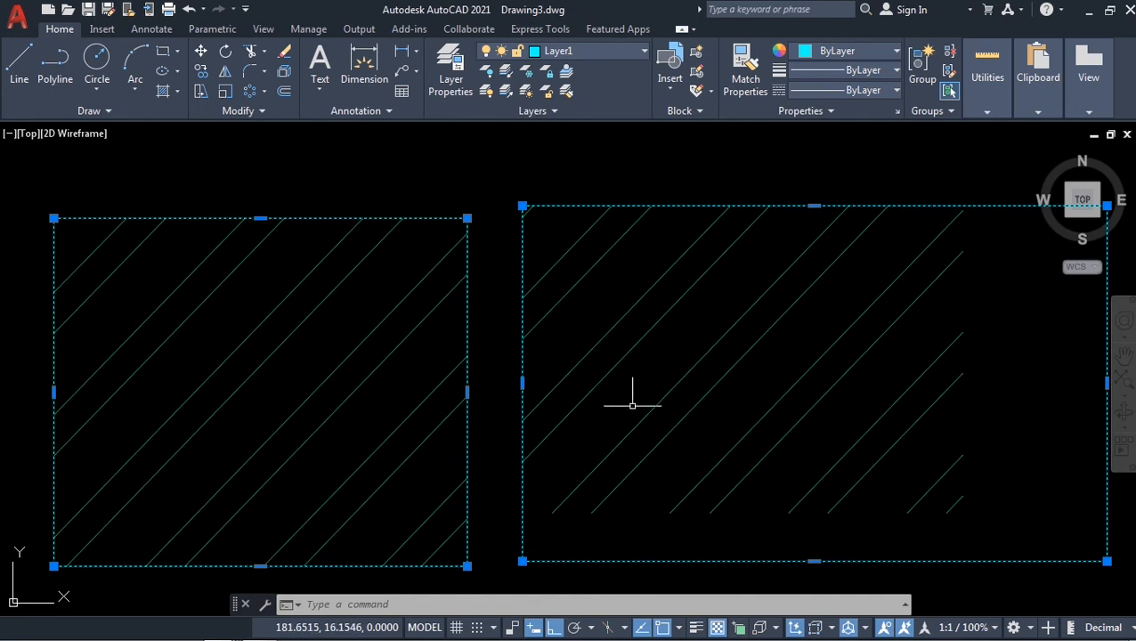
Draw two separate rectangles side by side in empty space beyond the earlier samples, the second about 26.7 by 23 units
{"action": "scroll", "coordinate": [632, 405], "scroll_direction": "down", "scroll_amount": 2}
{"action": "middle_click_drag", "start_coordinate": [801, 403], "coordinate": [0, 372]}
{"action": "left_click", "coordinate": [161, 91]}
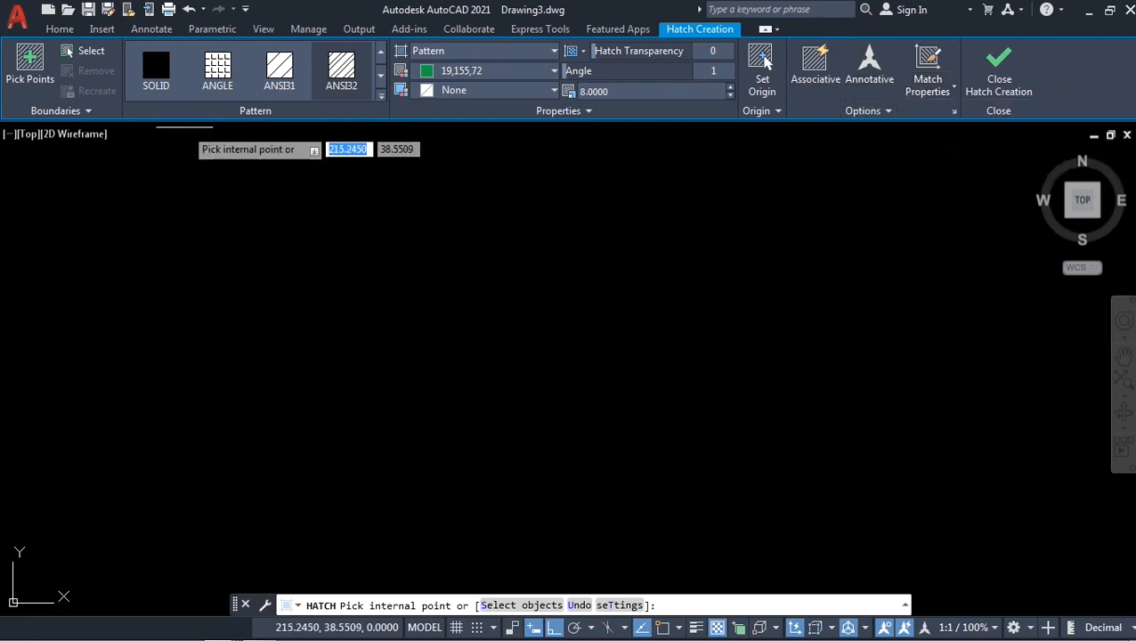
{"action": "key", "text": "Escape"}
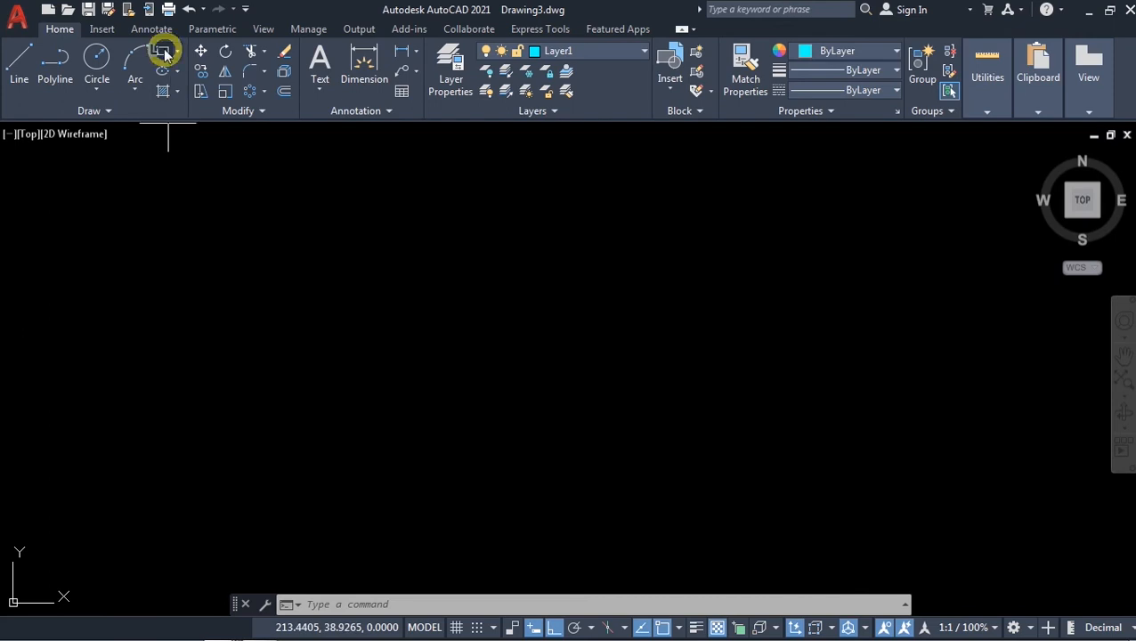
{"action": "left_click", "coordinate": [163, 51]}
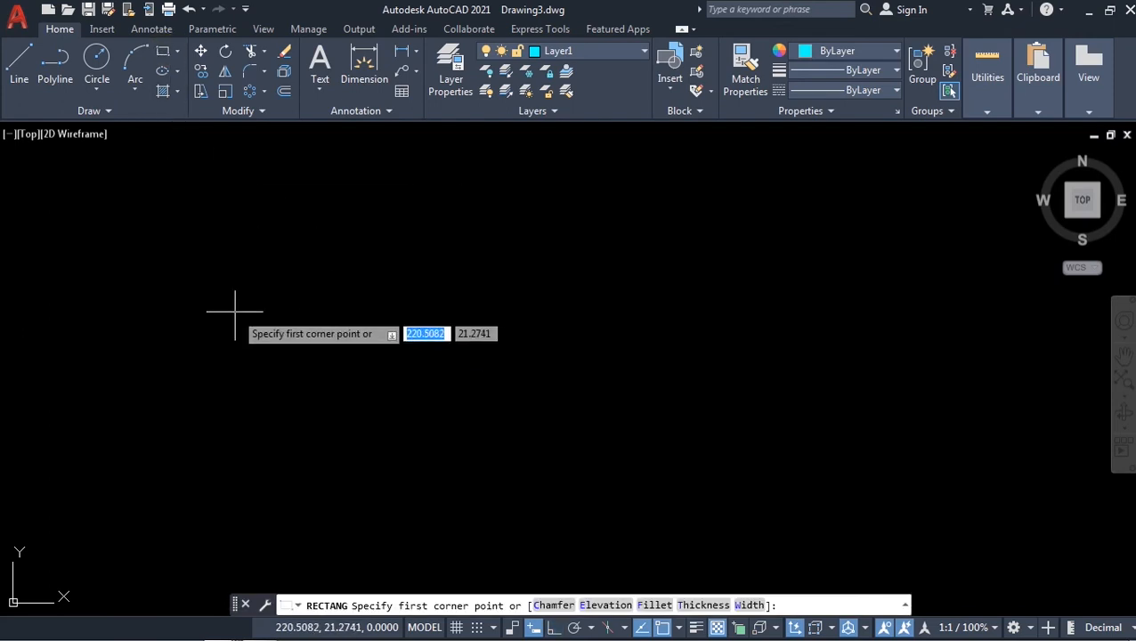
{"action": "left_click", "coordinate": [109, 226]}
{"action": "left_click", "coordinate": [365, 483]}
{"action": "key", "text": "space"}
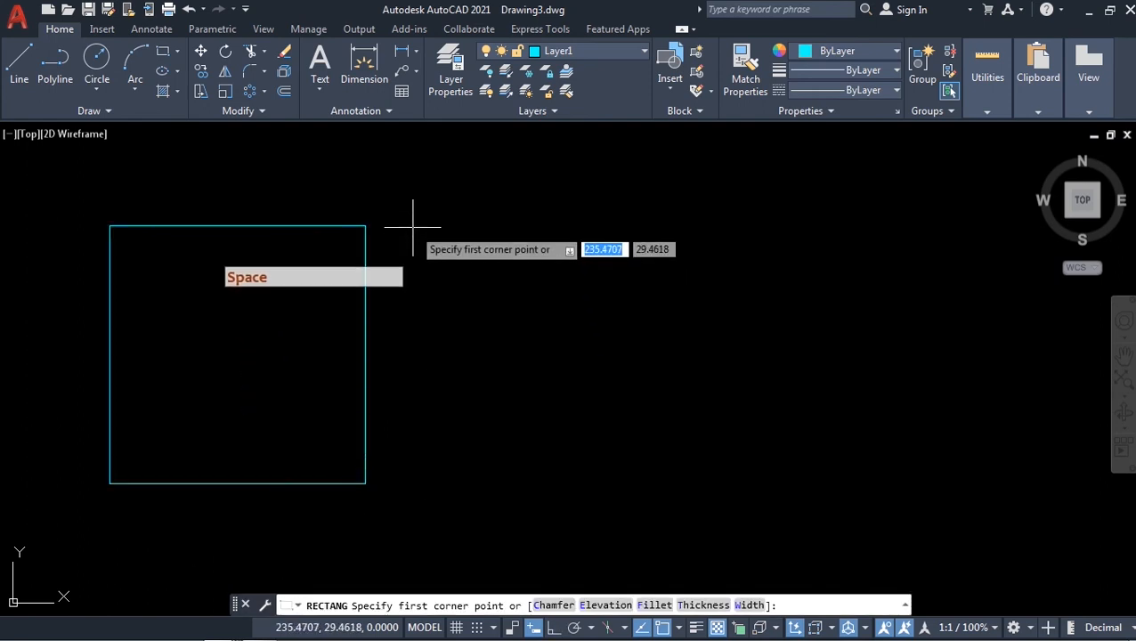
{"action": "left_click", "coordinate": [410, 222]}
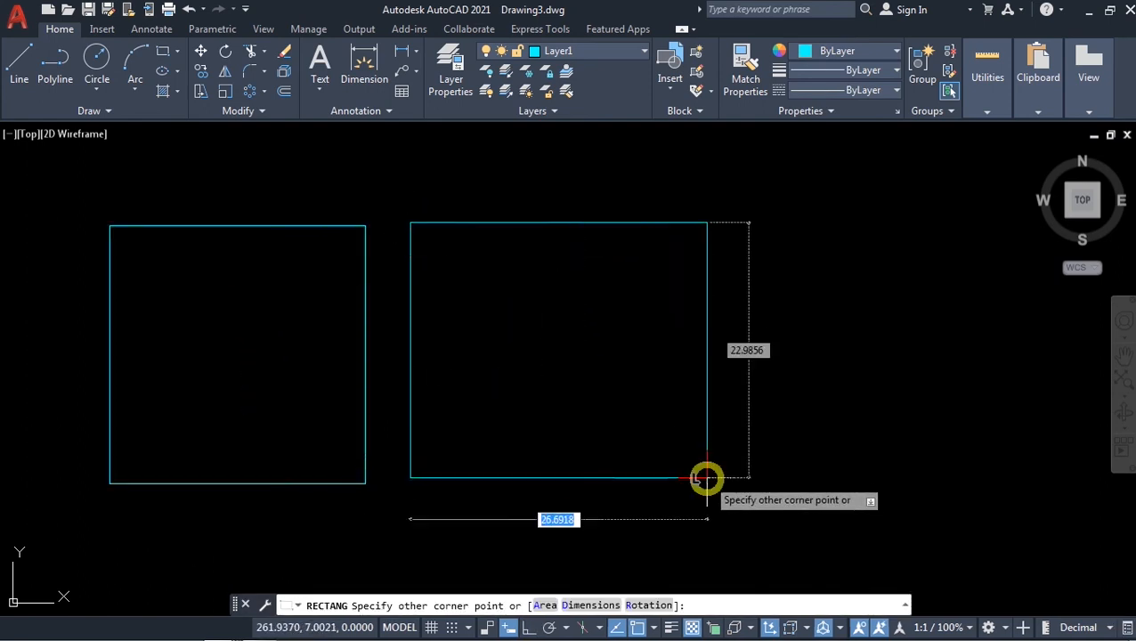
{"action": "left_click", "coordinate": [707, 478]}
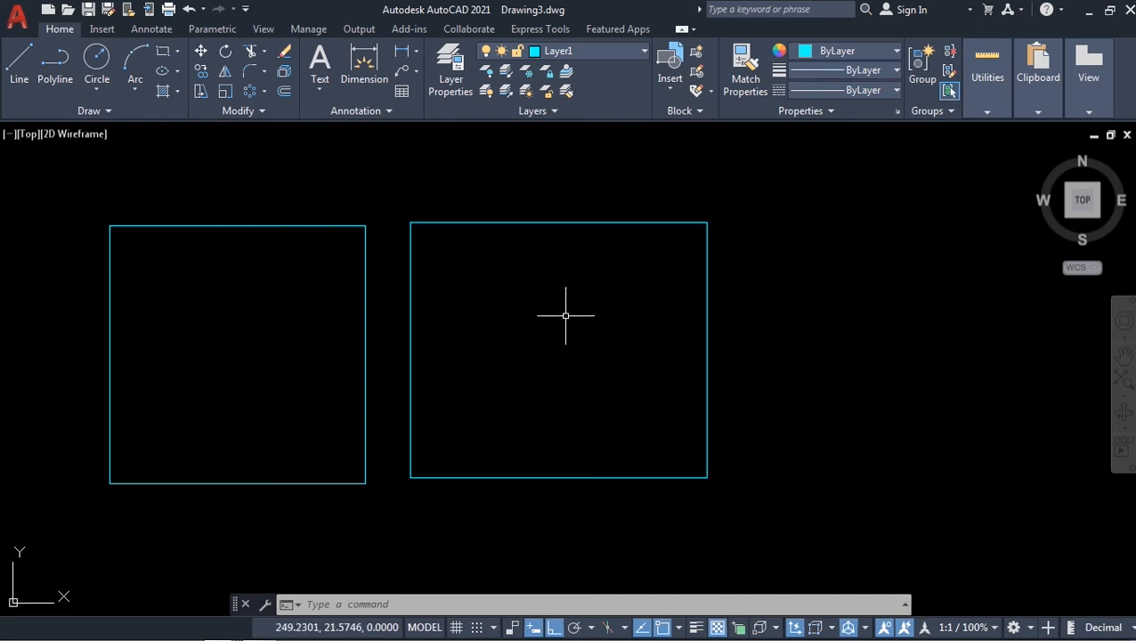
Hatch the narrower new rectangle with the ANGLE pattern, leaving the Annotative option off
{"action": "type", "text": "h"}
{"action": "key", "text": "Return"}
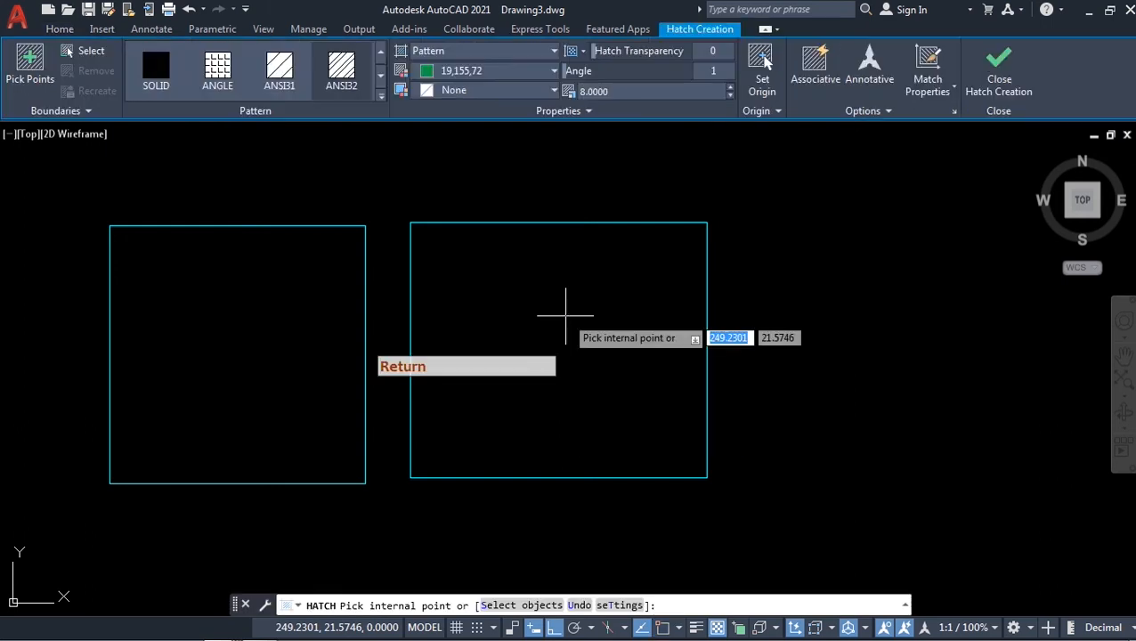
{"action": "left_click", "coordinate": [224, 68]}
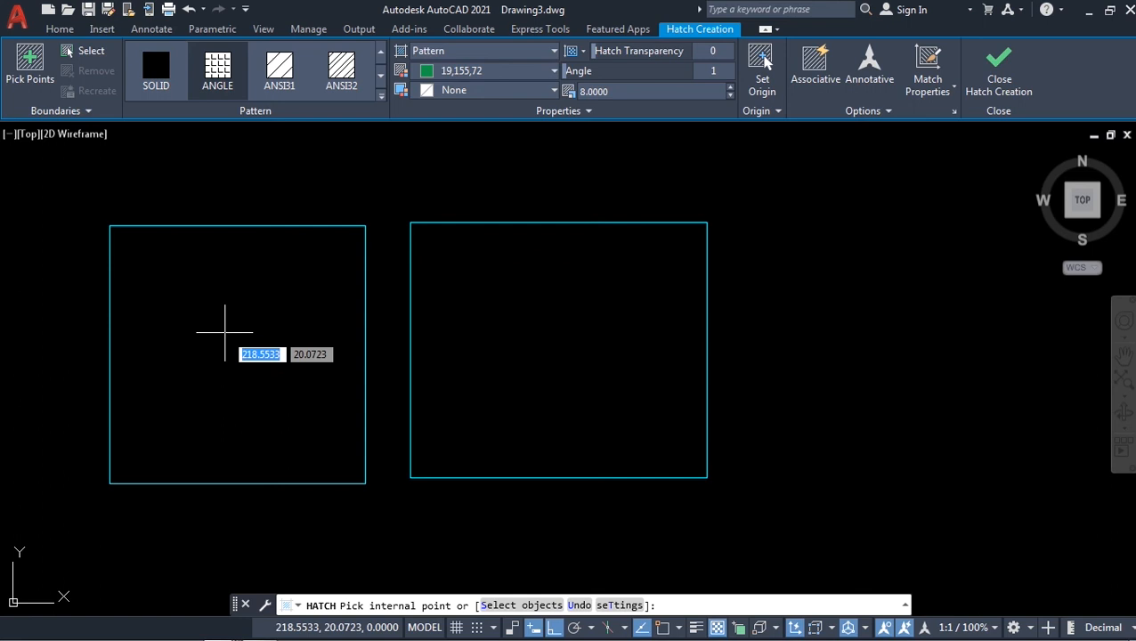
{"action": "left_click", "coordinate": [224, 332]}
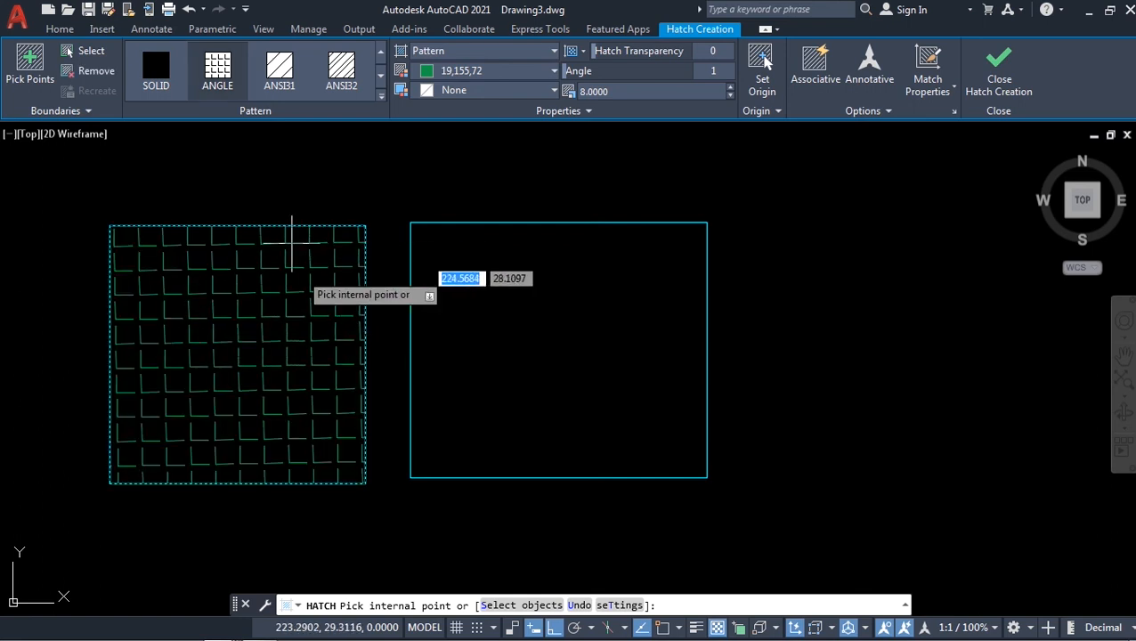
{"action": "key", "text": "Return"}
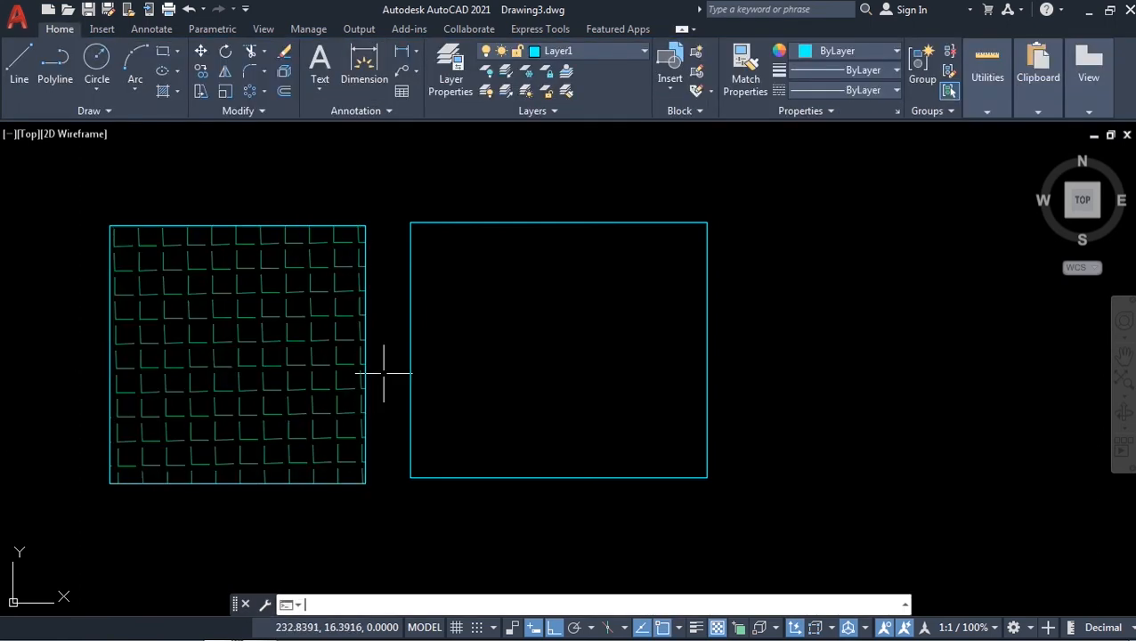
Turn on the Annotative option and apply a separate ANGLE hatch to the wider new rectangle
{"action": "key", "text": "Return"}
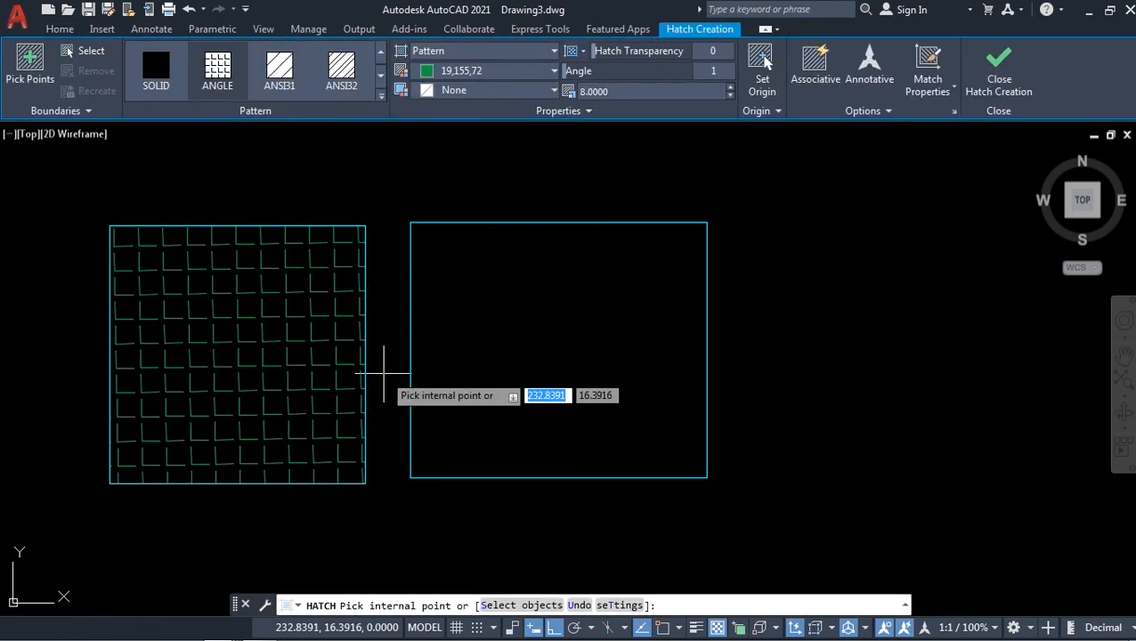
{"action": "left_click", "coordinate": [871, 67]}
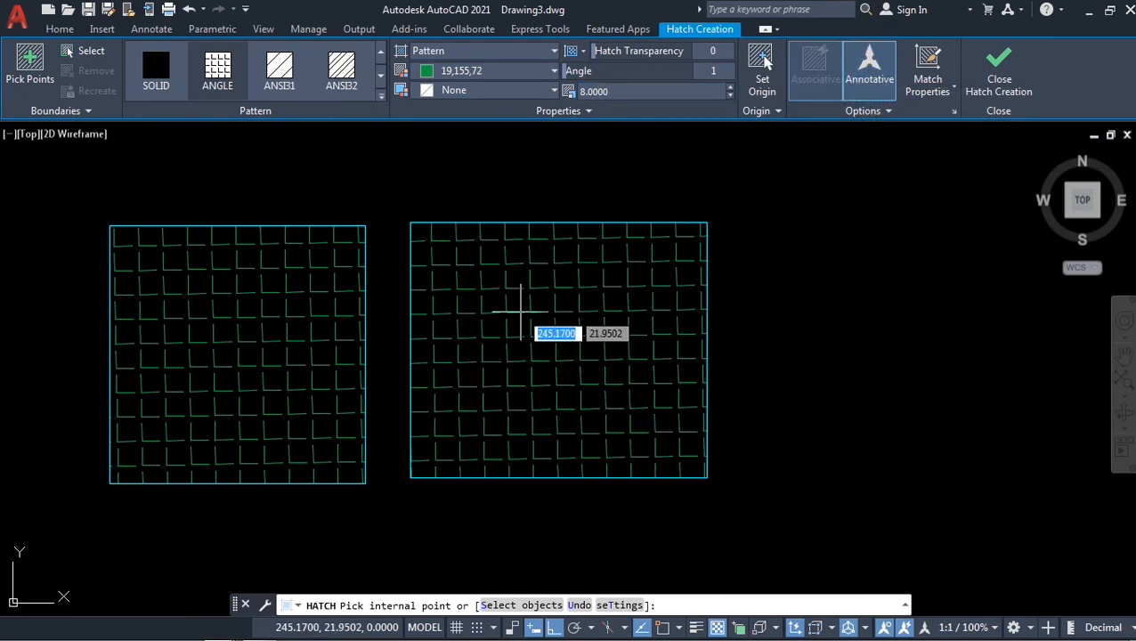
{"action": "left_click", "coordinate": [521, 312]}
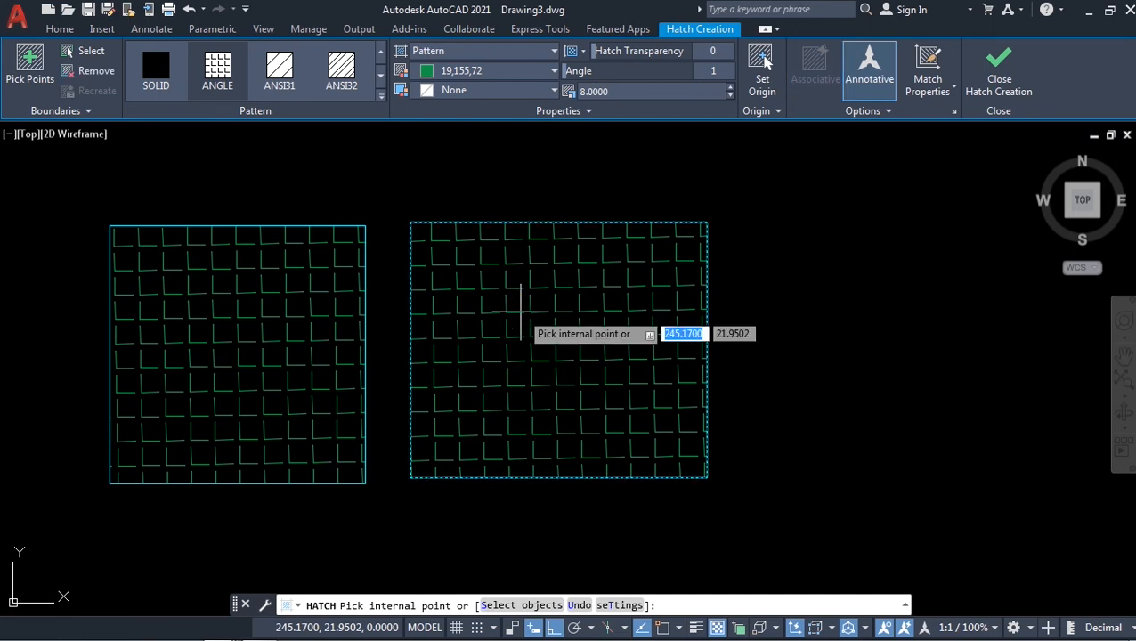
{"action": "key", "text": "Return"}
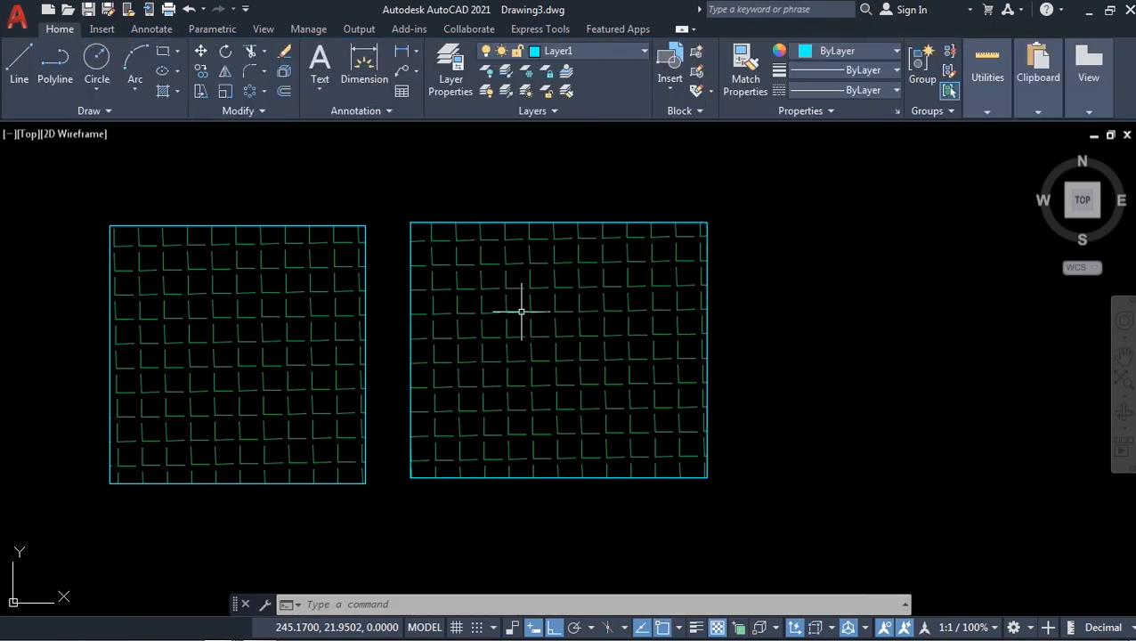
Set the annotation scale to 1:5 to compare the annotative hatch with the non-annotative one
{"action": "middle_click_drag", "start_coordinate": [400, 389], "coordinate": [561, 387]}
{"action": "scroll", "coordinate": [400, 389], "scroll_direction": "down", "scroll_amount": 1}
{"action": "scroll", "coordinate": [558, 385], "scroll_direction": "up", "scroll_amount": 2}
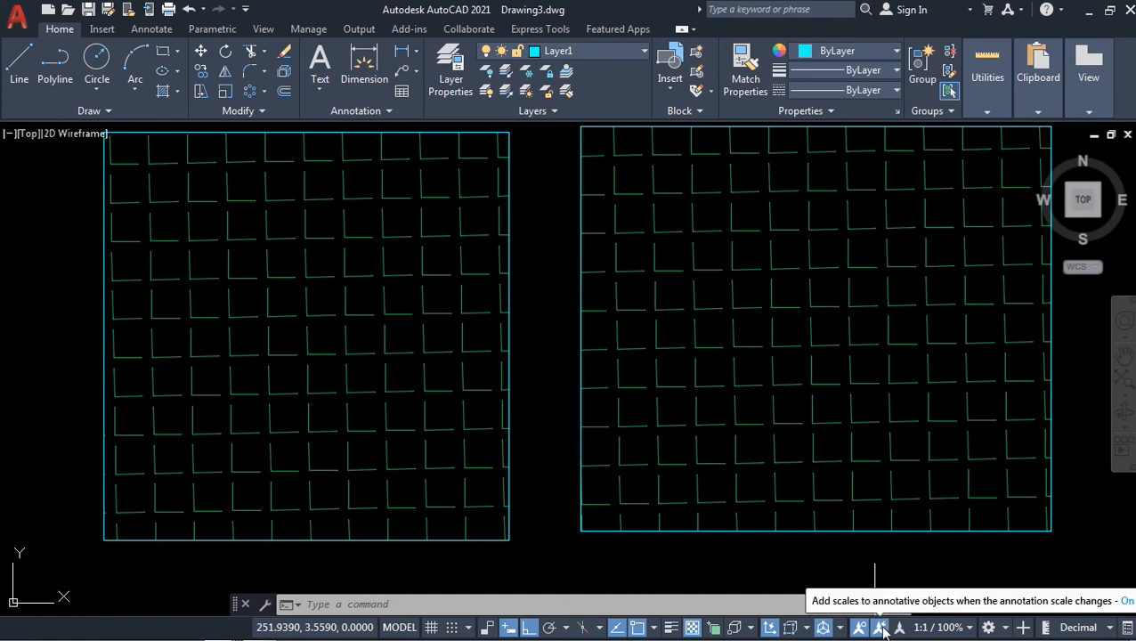
{"action": "left_click", "coordinate": [880, 629]}
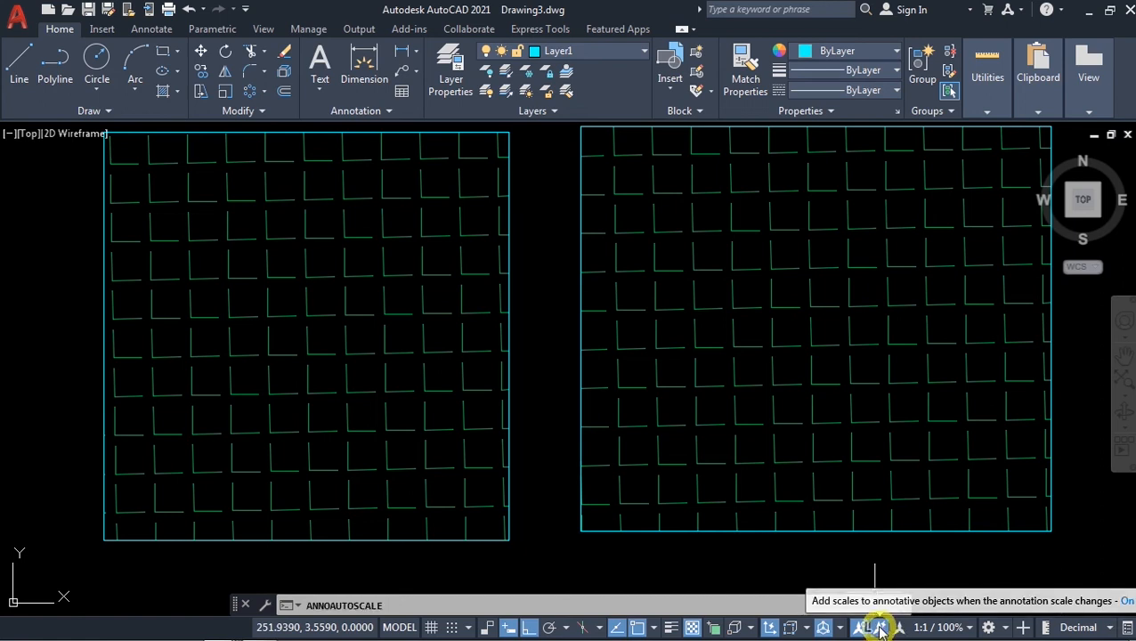
{"action": "left_click", "coordinate": [880, 628]}
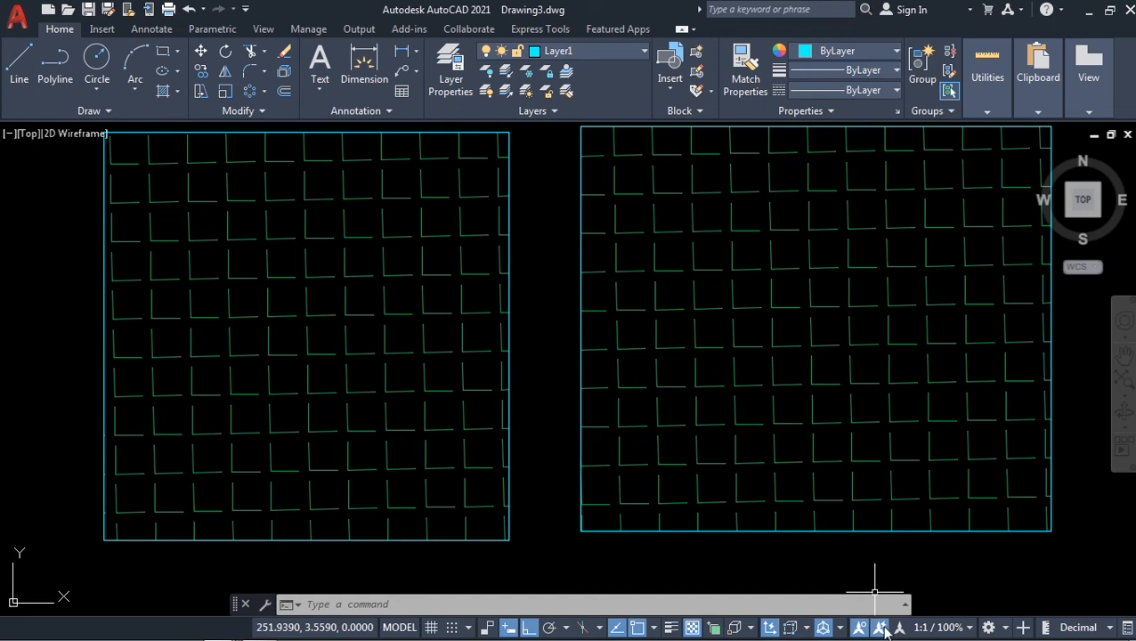
{"action": "left_click", "coordinate": [970, 628]}
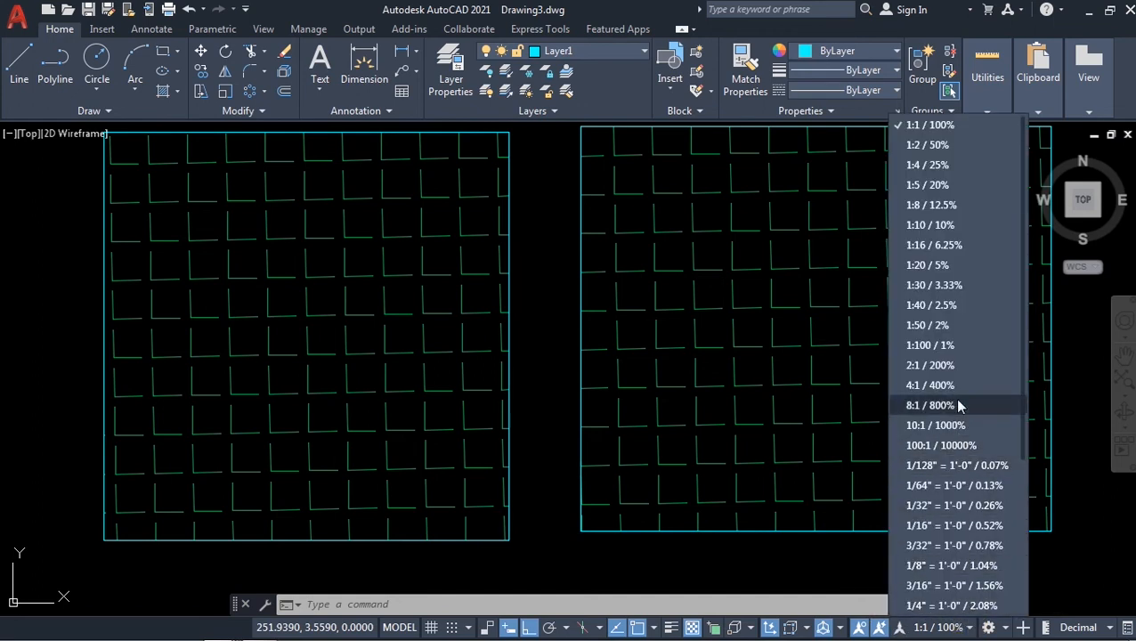
{"action": "left_click", "coordinate": [943, 184]}
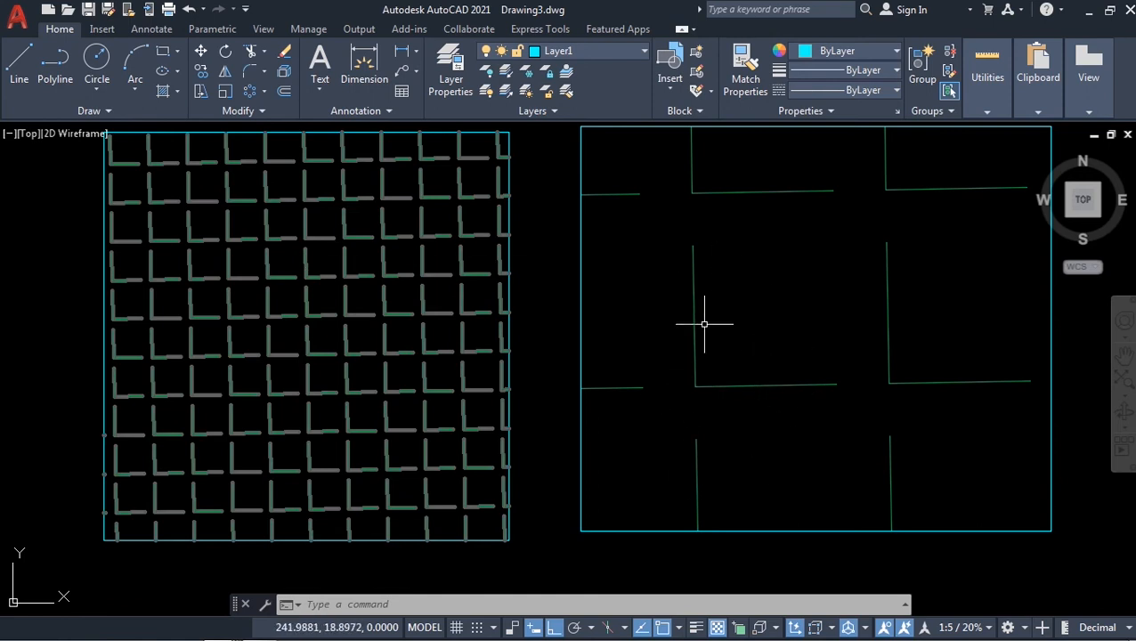
Try annotation scales of 1:50 and 4:1 on the hatches and return the scale to 1:1
{"action": "scroll", "coordinate": [702, 322], "scroll_direction": "down", "scroll_amount": 4}
{"action": "scroll", "coordinate": [702, 323], "scroll_direction": "up", "scroll_amount": 2}
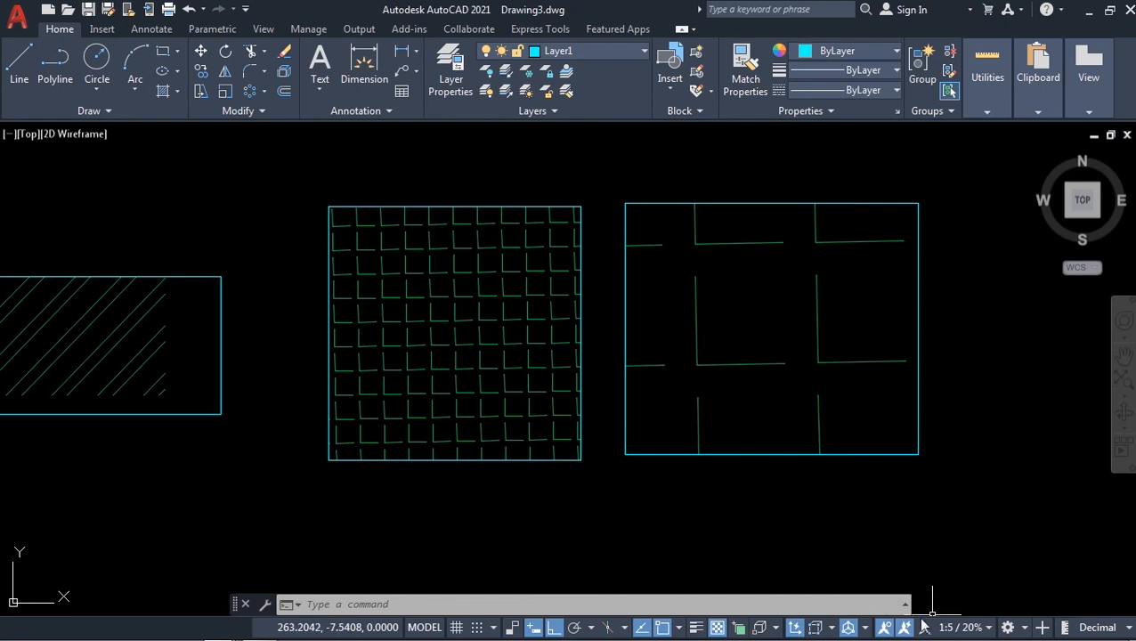
{"action": "left_click", "coordinate": [991, 628]}
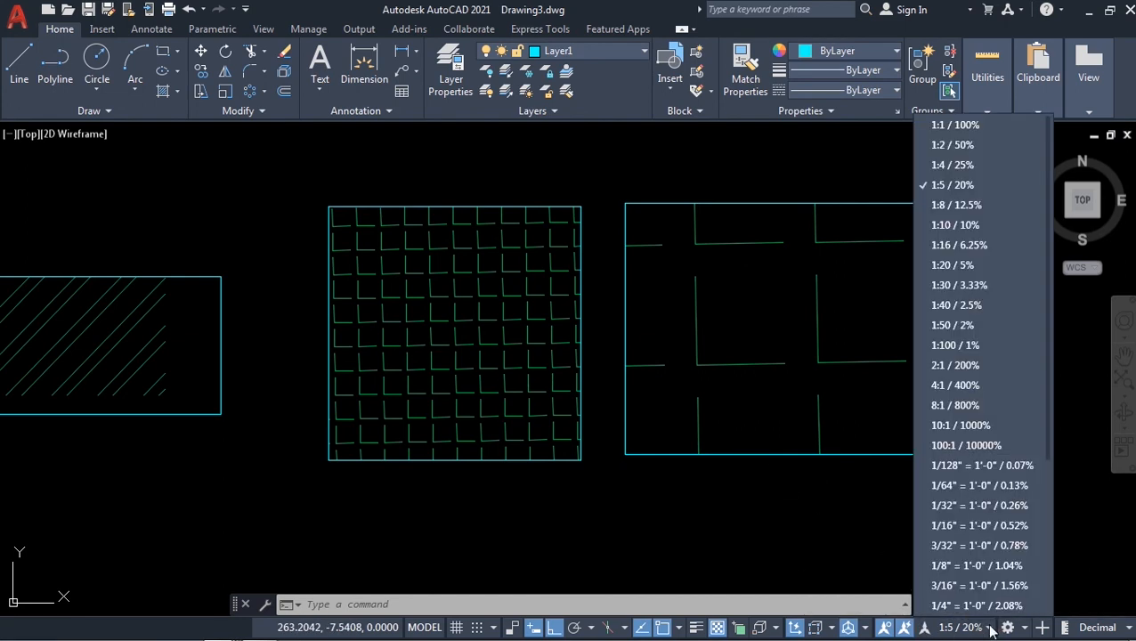
{"action": "left_click", "coordinate": [989, 328]}
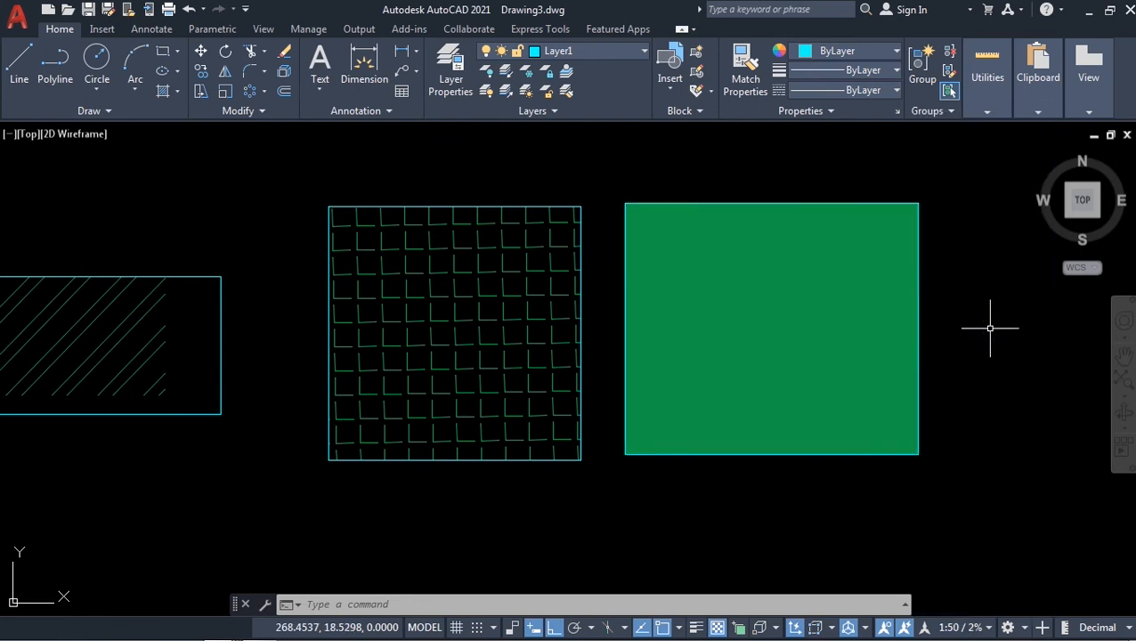
{"action": "left_click", "coordinate": [988, 628]}
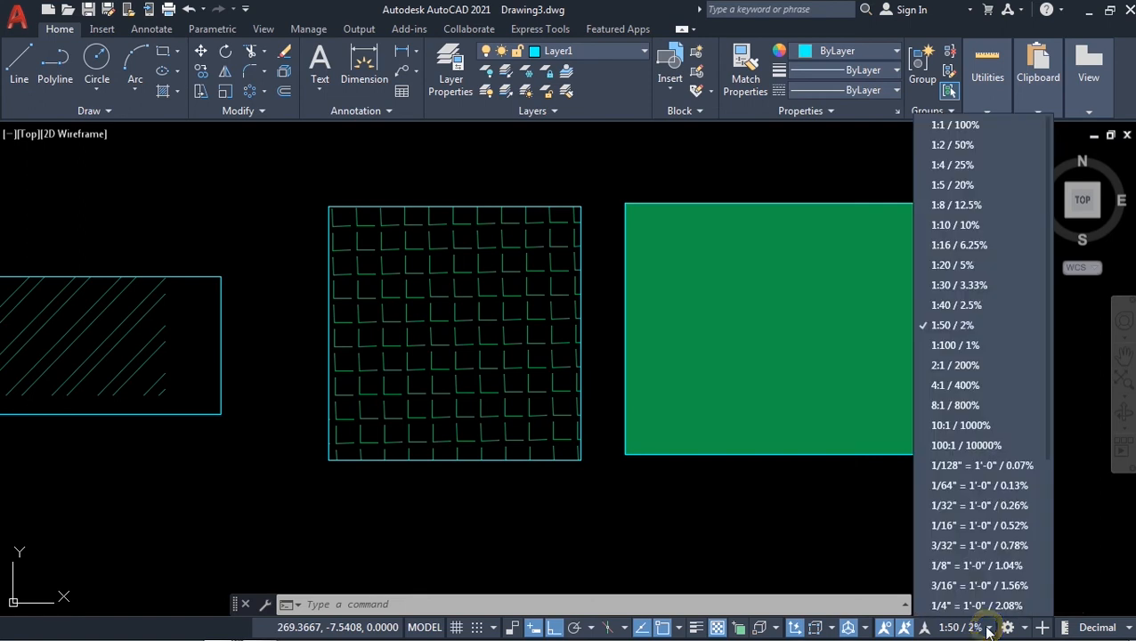
{"action": "left_click", "coordinate": [961, 385]}
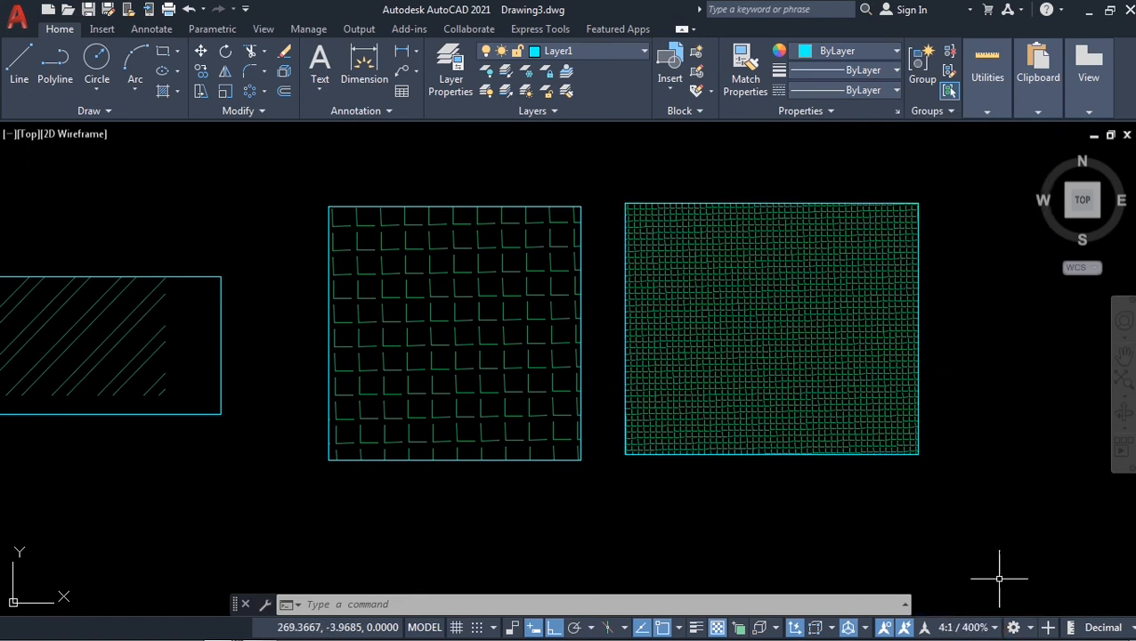
{"action": "left_click", "coordinate": [991, 628]}
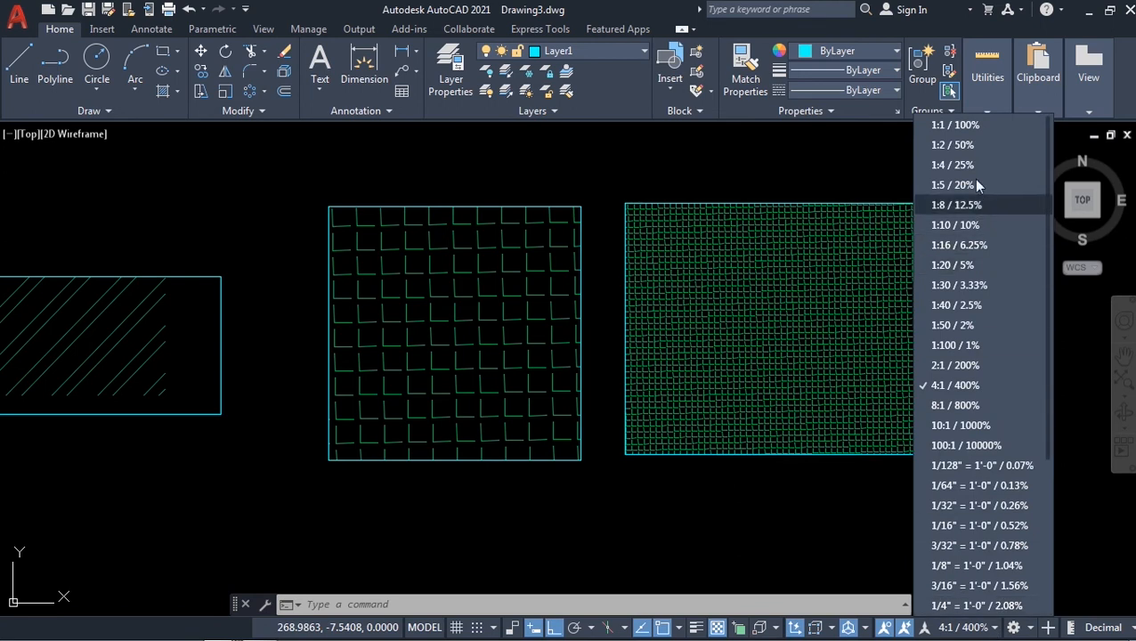
{"action": "left_click", "coordinate": [954, 124]}
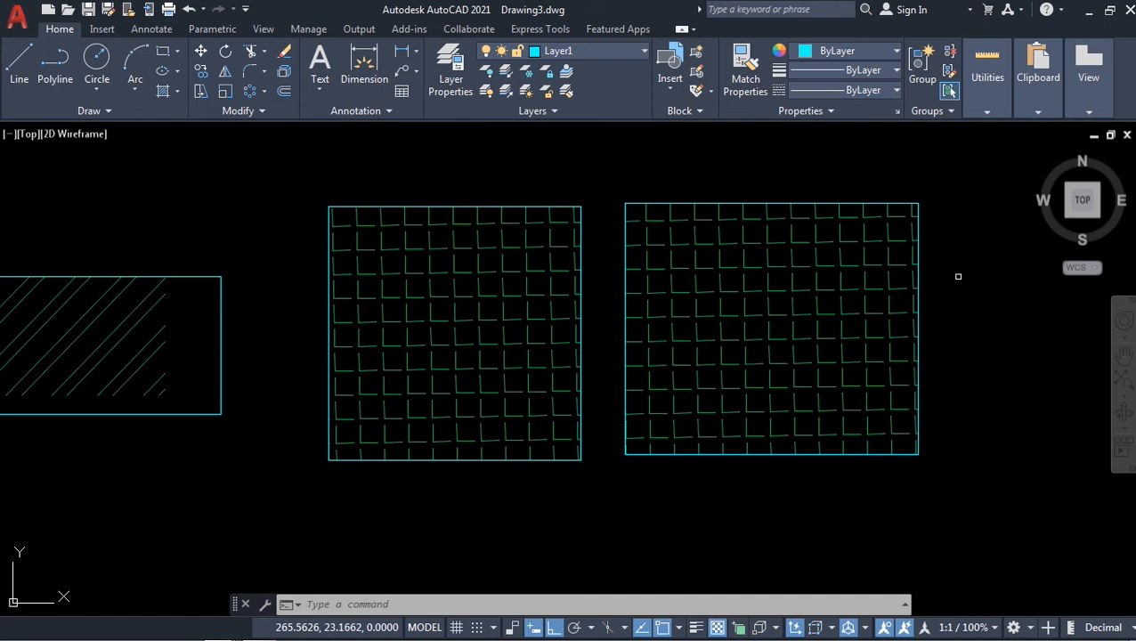
Delete the narrower rectangle together with its non-annotative ANGLE hatch
{"action": "scroll", "coordinate": [899, 276], "scroll_direction": "down", "scroll_amount": 2}
{"action": "middle_click_drag", "start_coordinate": [892, 274], "coordinate": [558, 297]}
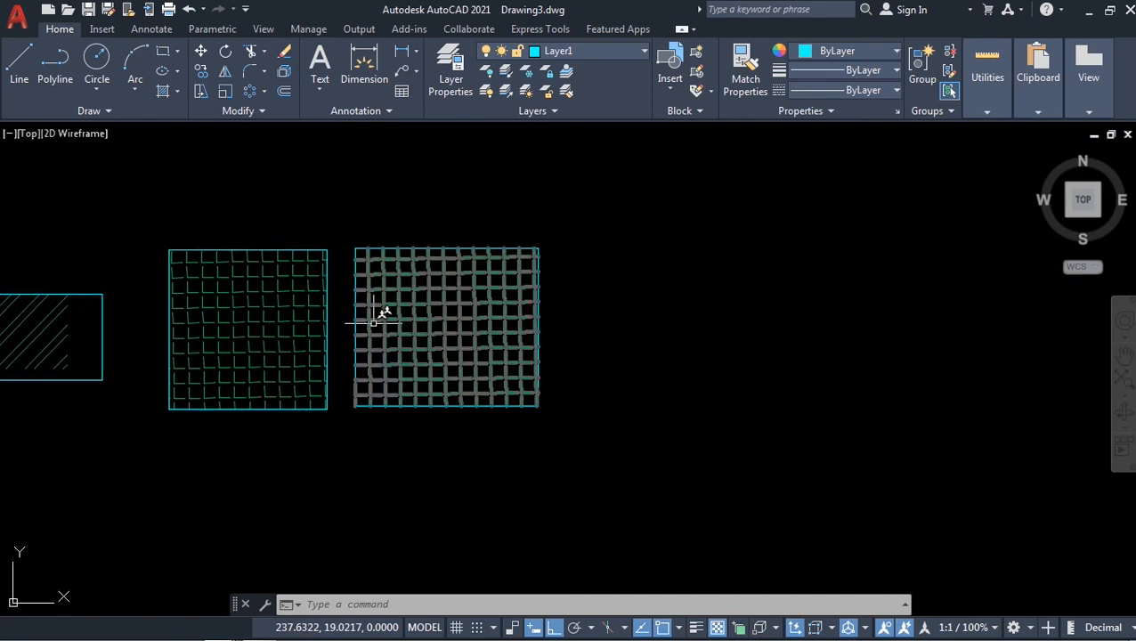
{"action": "scroll", "coordinate": [454, 326], "scroll_direction": "up", "scroll_amount": 2}
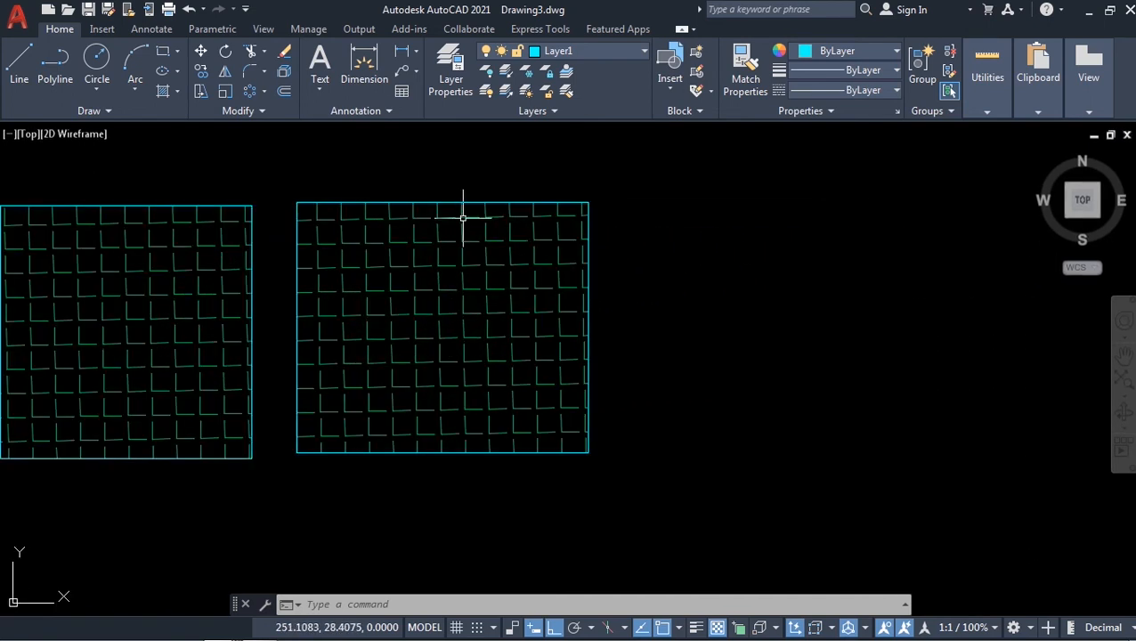
{"action": "left_click", "coordinate": [267, 173]}
{"action": "left_click", "coordinate": [195, 294]}
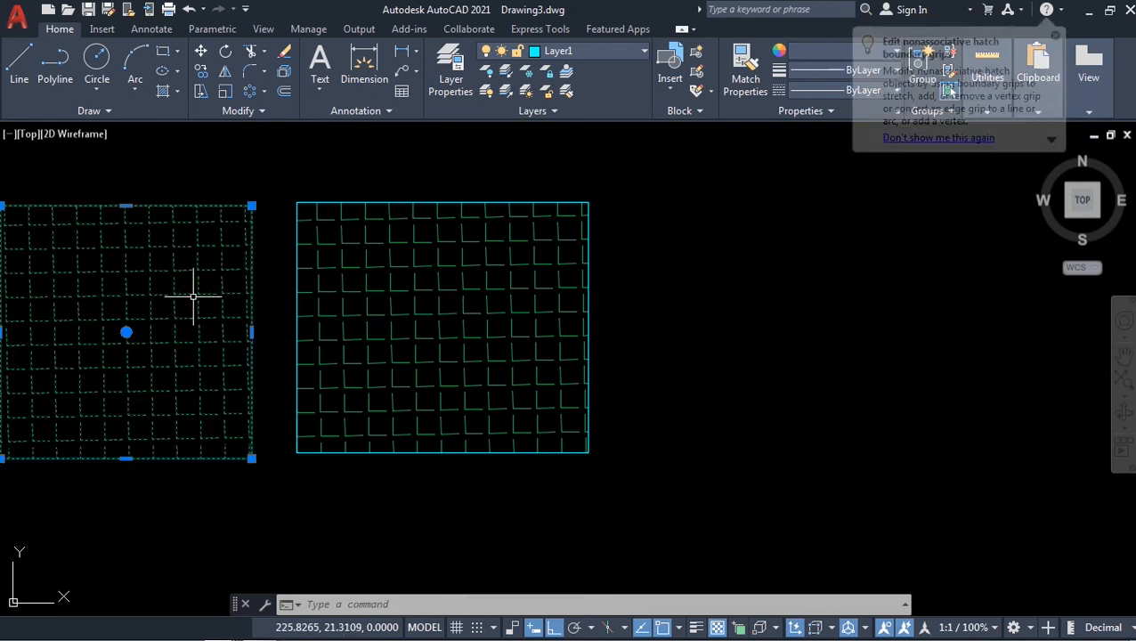
{"action": "key", "text": "Delete"}
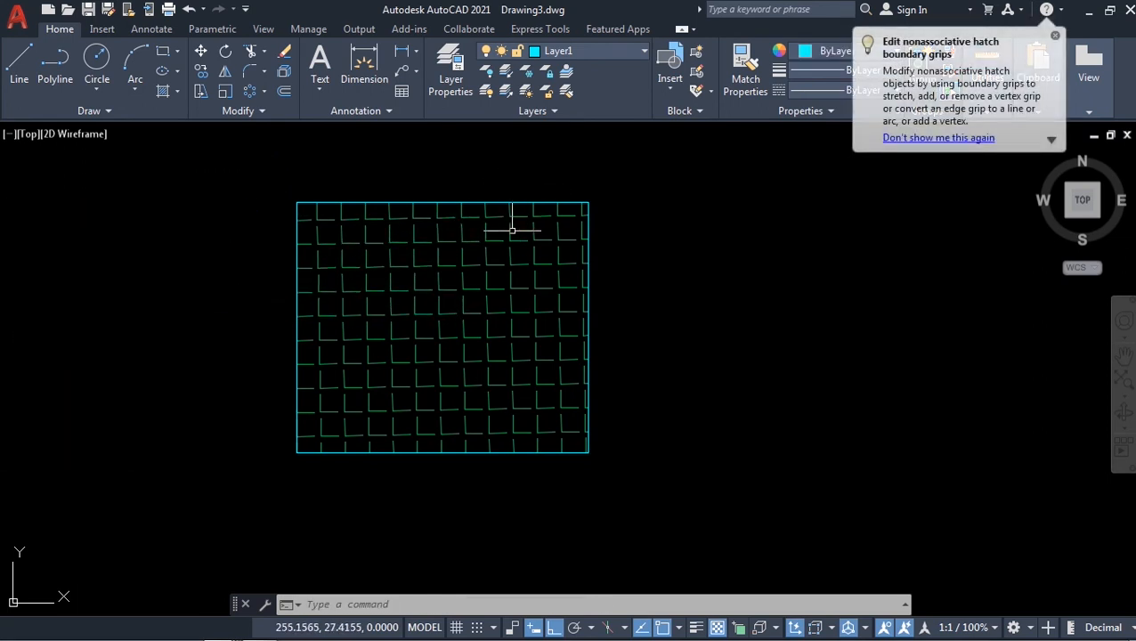
Give the remaining rectangle's annotative ANGLE hatch a yellow background colour of 241,235,31
{"action": "scroll", "coordinate": [525, 231], "scroll_direction": "down", "scroll_amount": 2}
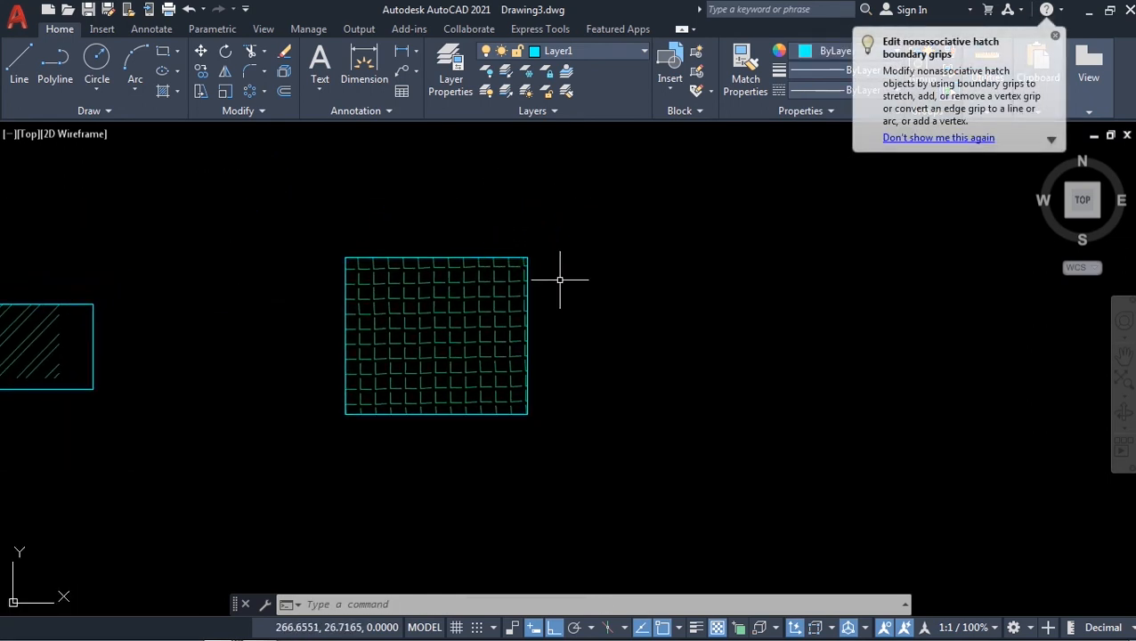
{"action": "scroll", "coordinate": [561, 280], "scroll_direction": "up", "scroll_amount": 2}
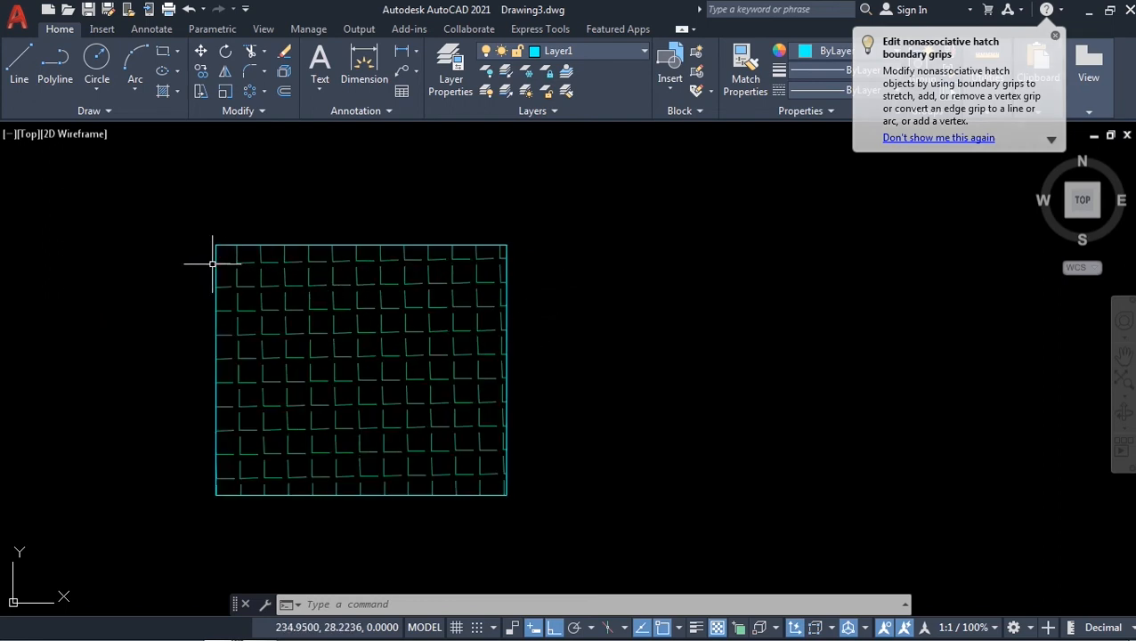
{"action": "left_click", "coordinate": [451, 309]}
{"action": "left_click", "coordinate": [326, 389]}
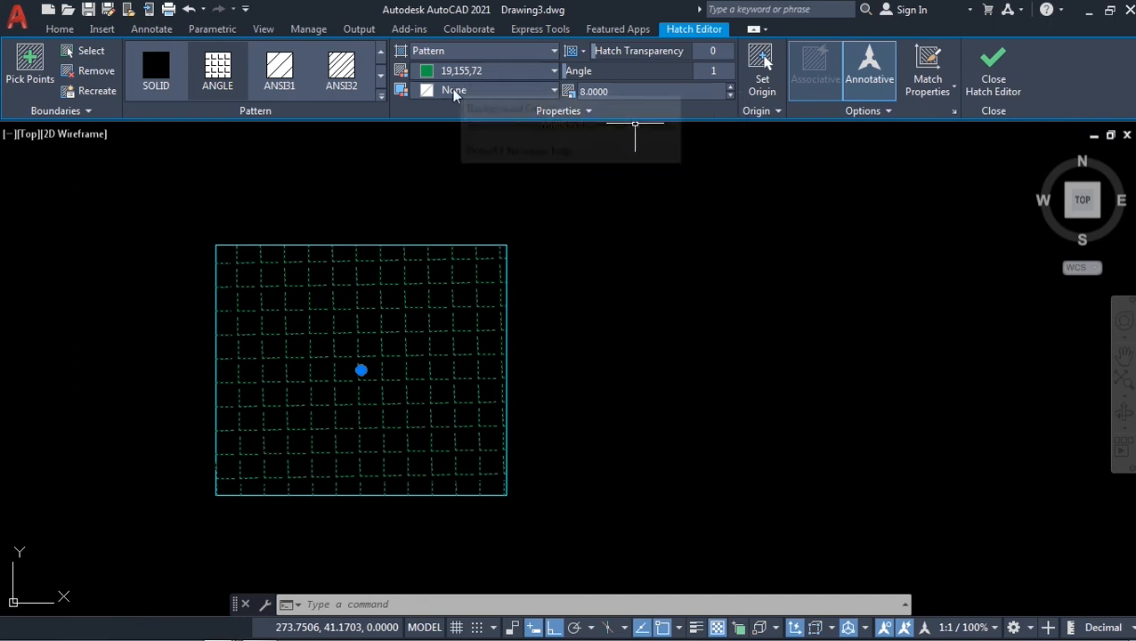
{"action": "left_click", "coordinate": [553, 92]}
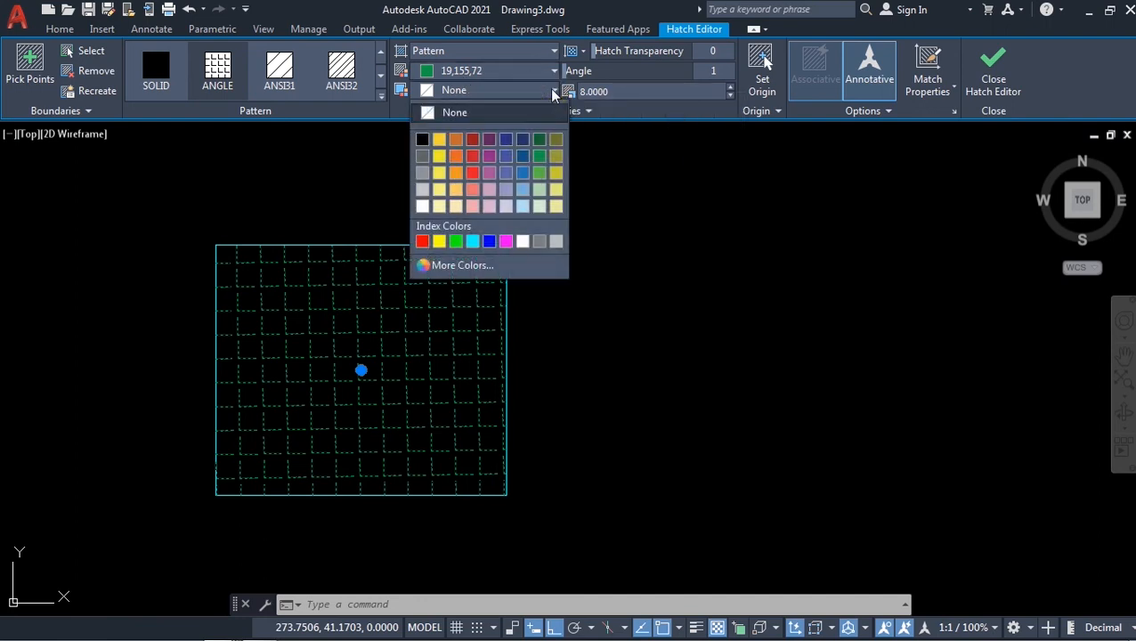
{"action": "left_click", "coordinate": [440, 160]}
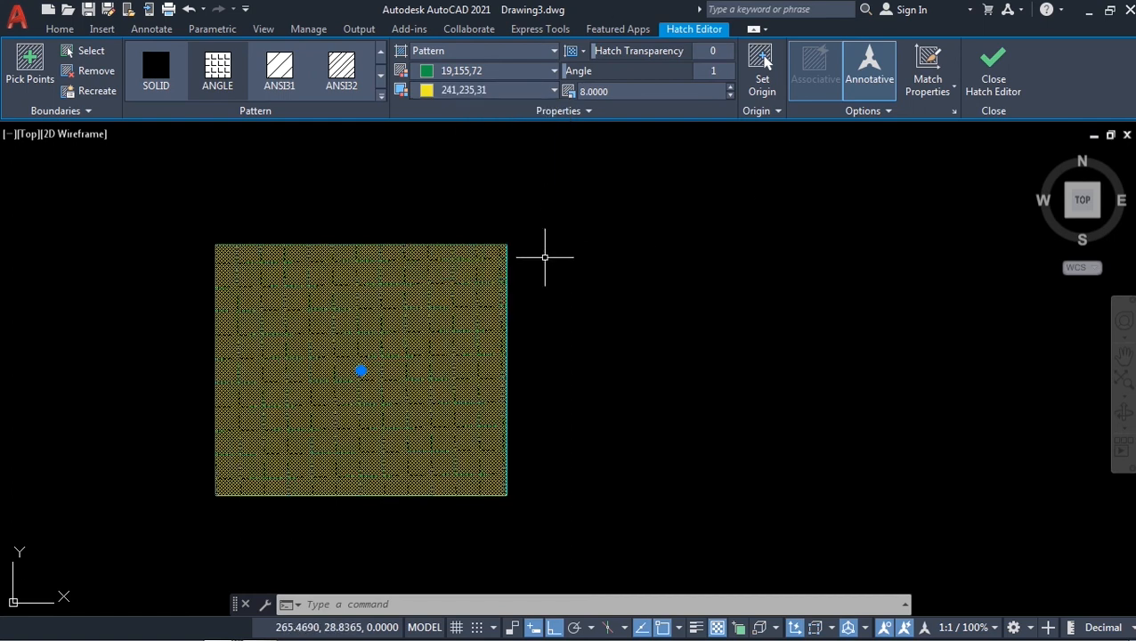
Draw a circle above and beside the yellow hatched rectangle
{"action": "key", "text": "Escape"}
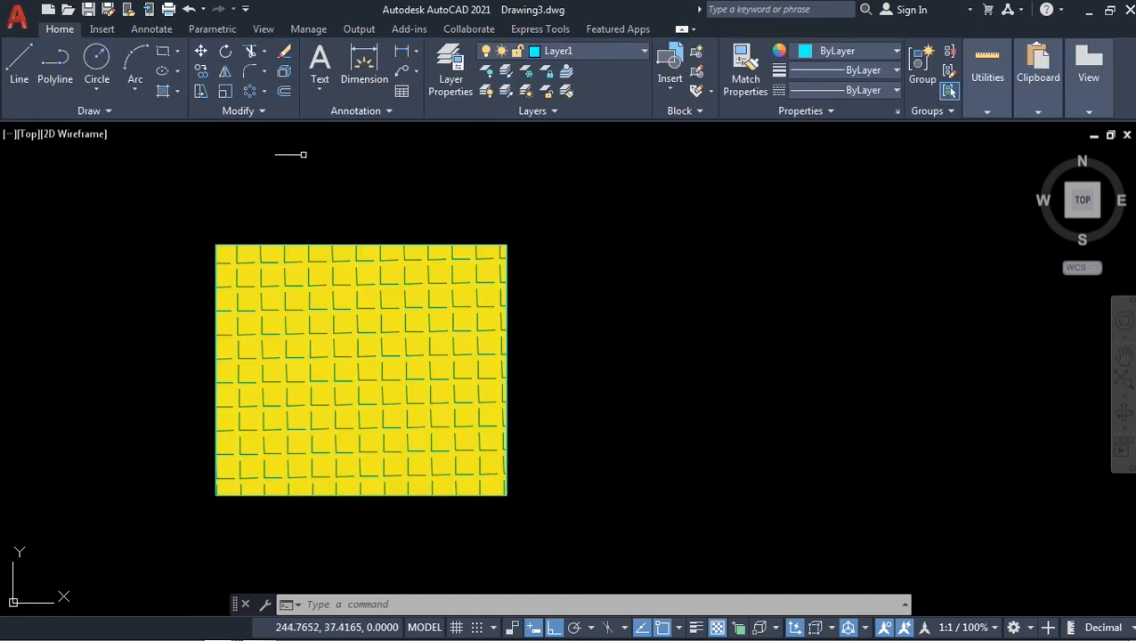
{"action": "left_click", "coordinate": [97, 56]}
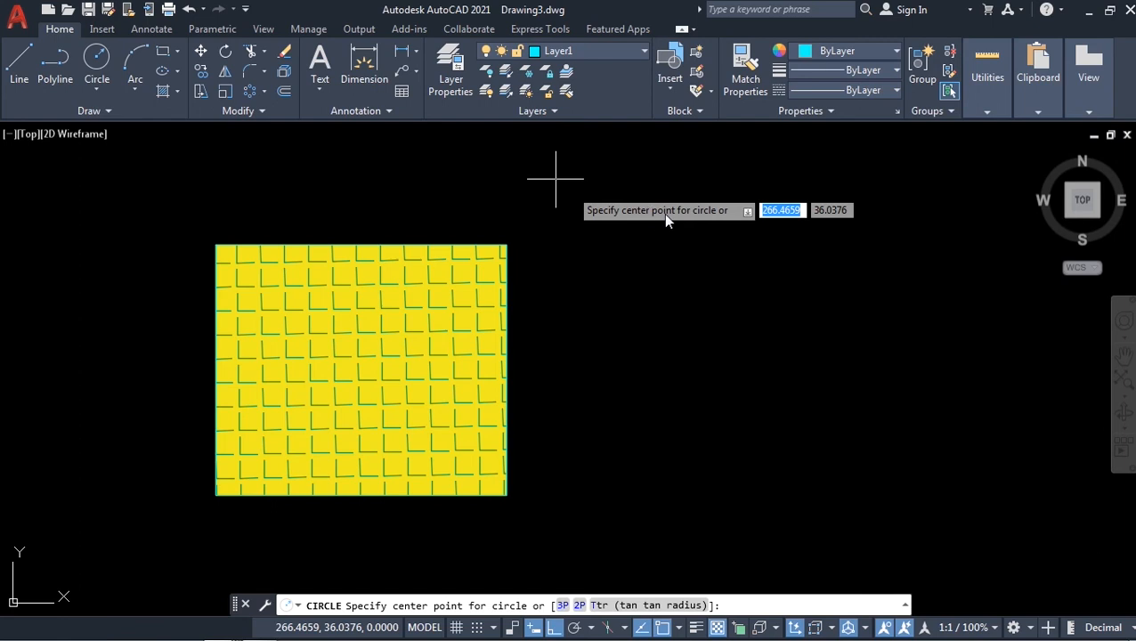
{"action": "left_click", "coordinate": [738, 196]}
{"action": "left_click", "coordinate": [855, 278]}
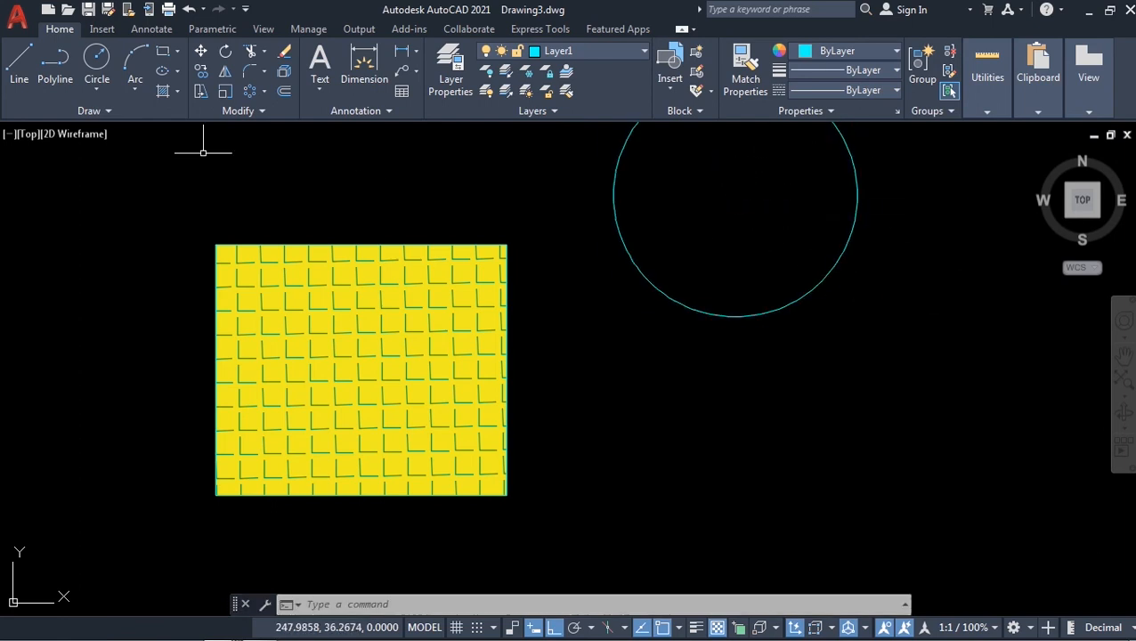
Draw a rectangular revision cloud below the circle
{"action": "left_click", "coordinate": [103, 111]}
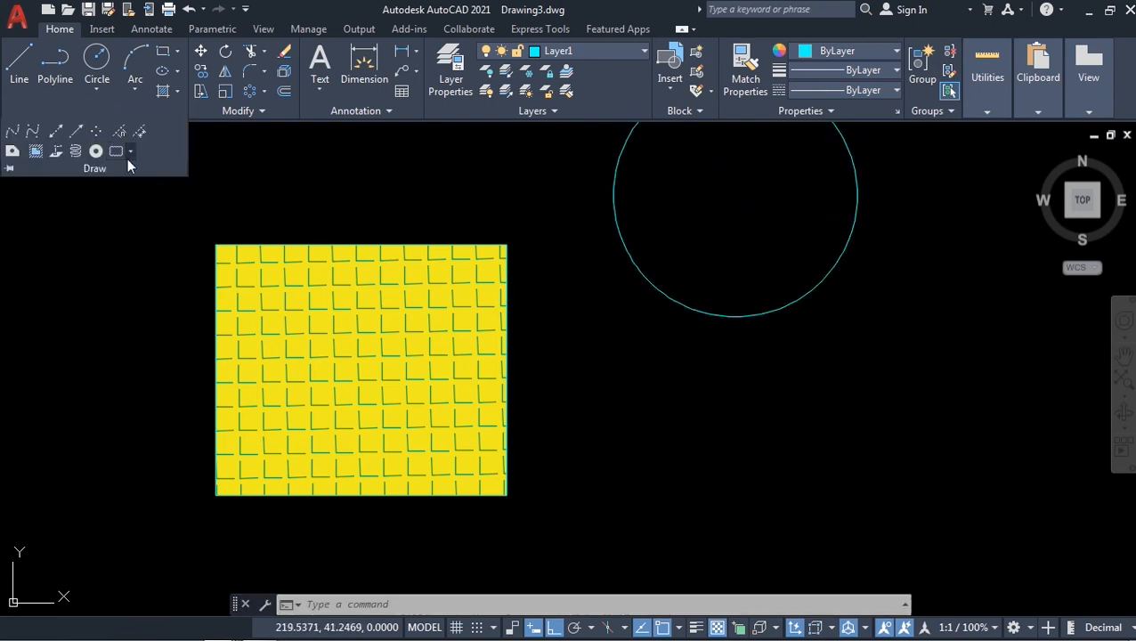
{"action": "left_click", "coordinate": [117, 152]}
{"action": "left_click", "coordinate": [819, 384]}
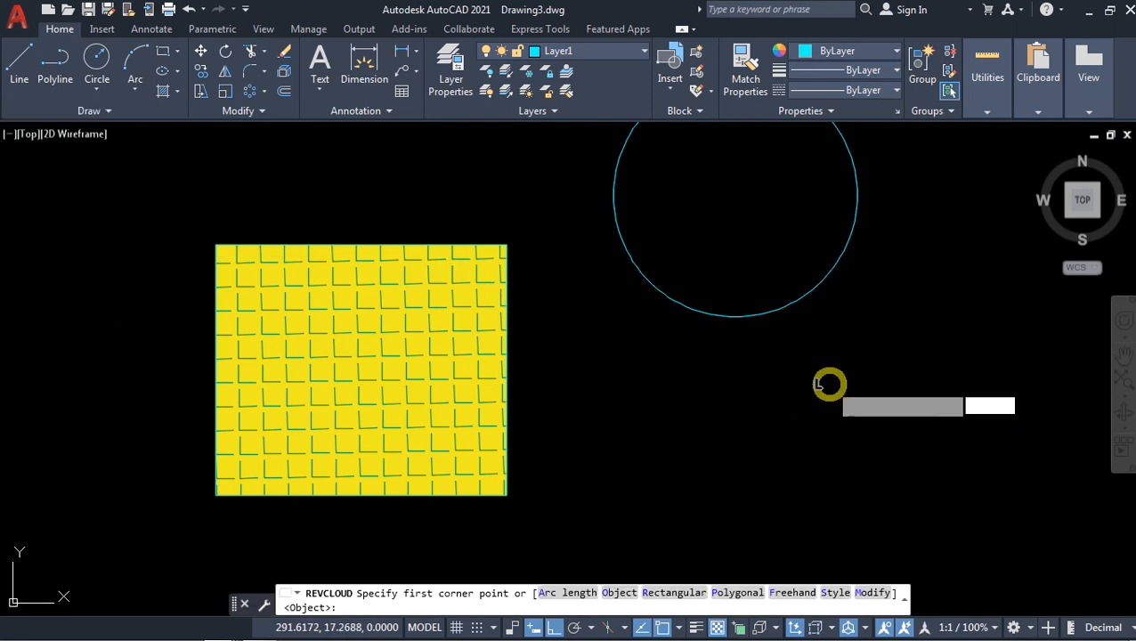
{"action": "left_click", "coordinate": [1038, 511]}
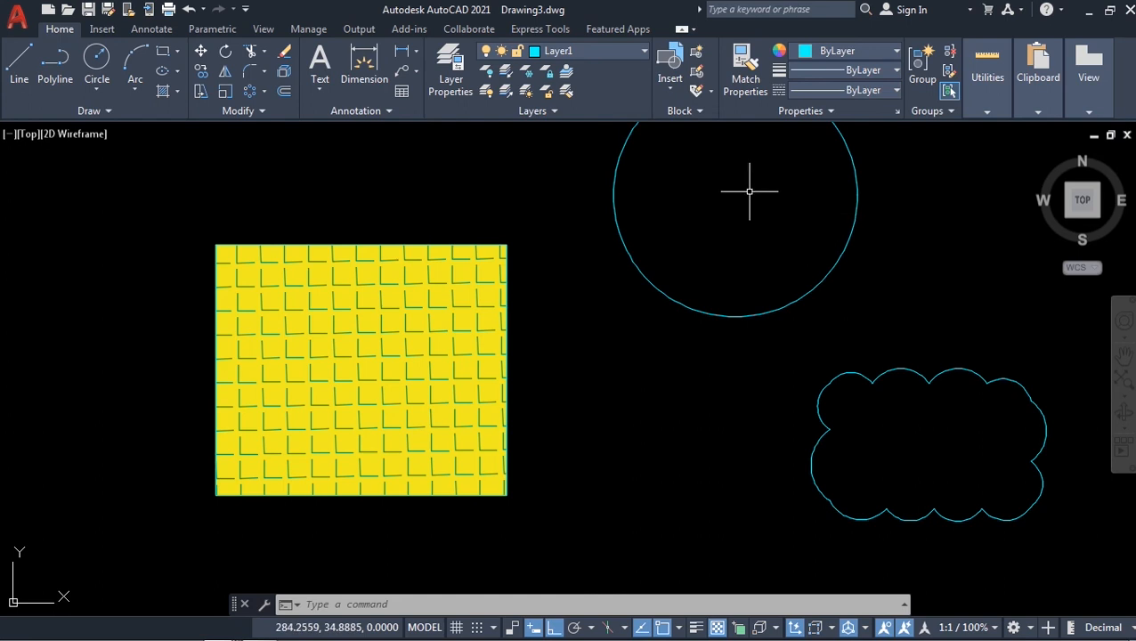
Hatch the revision cloud and the circle using Match Properties, with the rectangle's yellow ANGLE hatch as the source
{"action": "type", "text": "h"}
{"action": "key", "text": "Escape"}
{"action": "key", "text": "Return"}
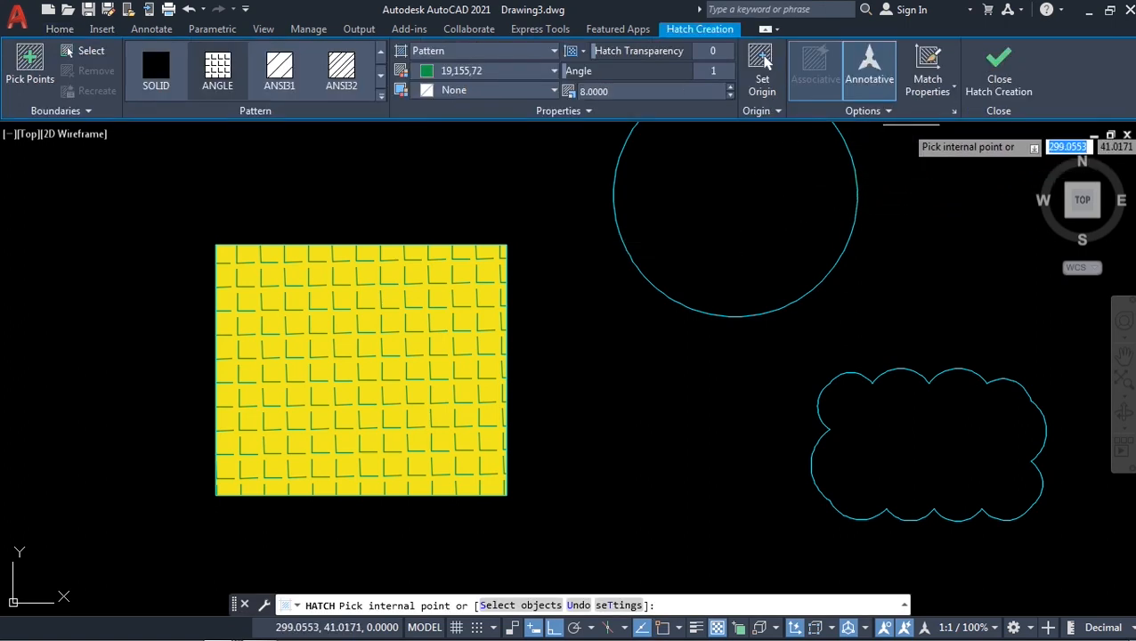
{"action": "left_click", "coordinate": [934, 68]}
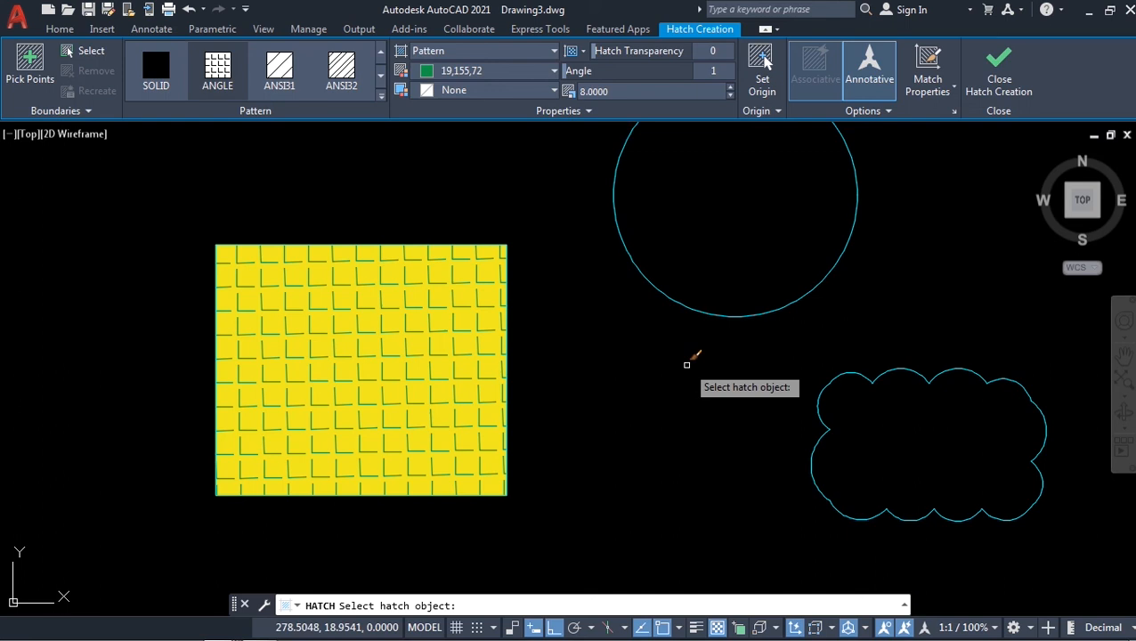
{"action": "left_click", "coordinate": [392, 339]}
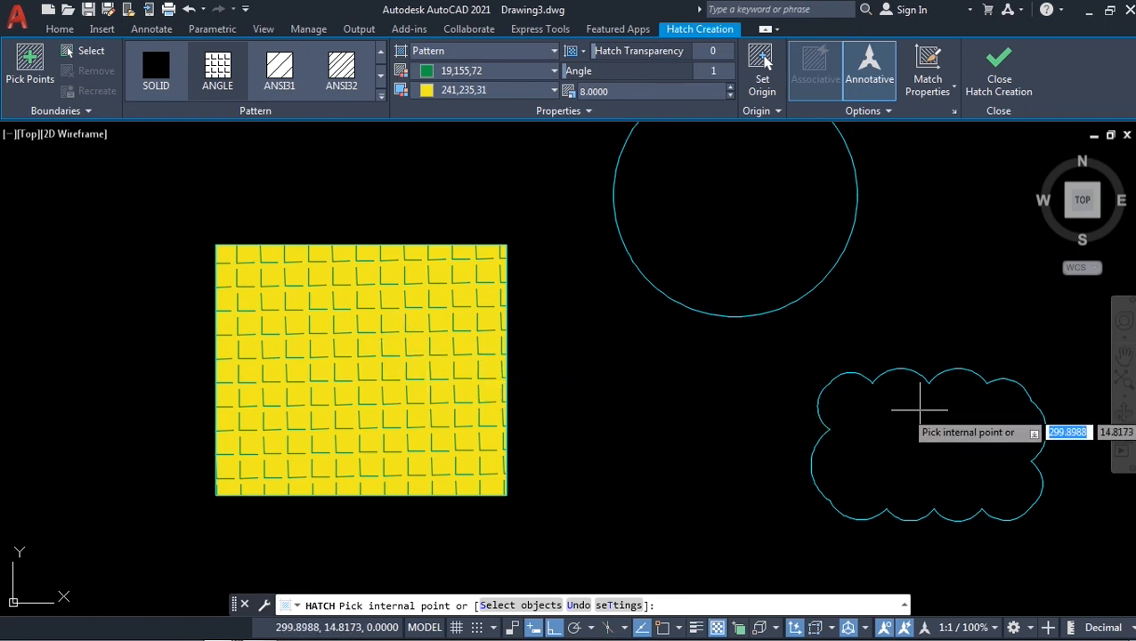
{"action": "left_click", "coordinate": [954, 437]}
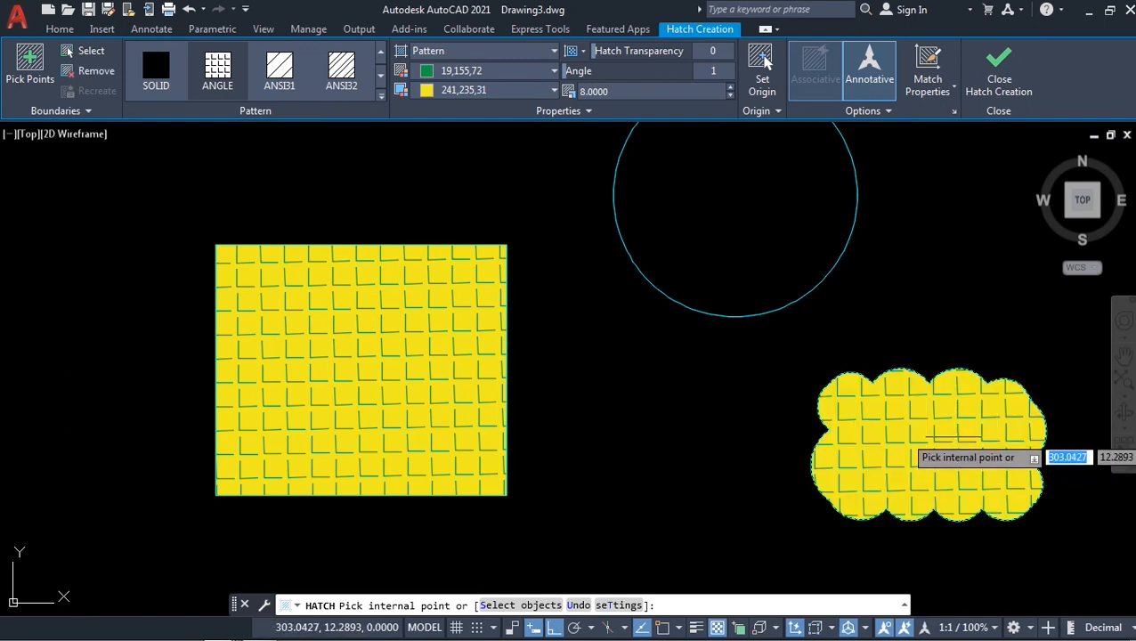
{"action": "left_click", "coordinate": [779, 252]}
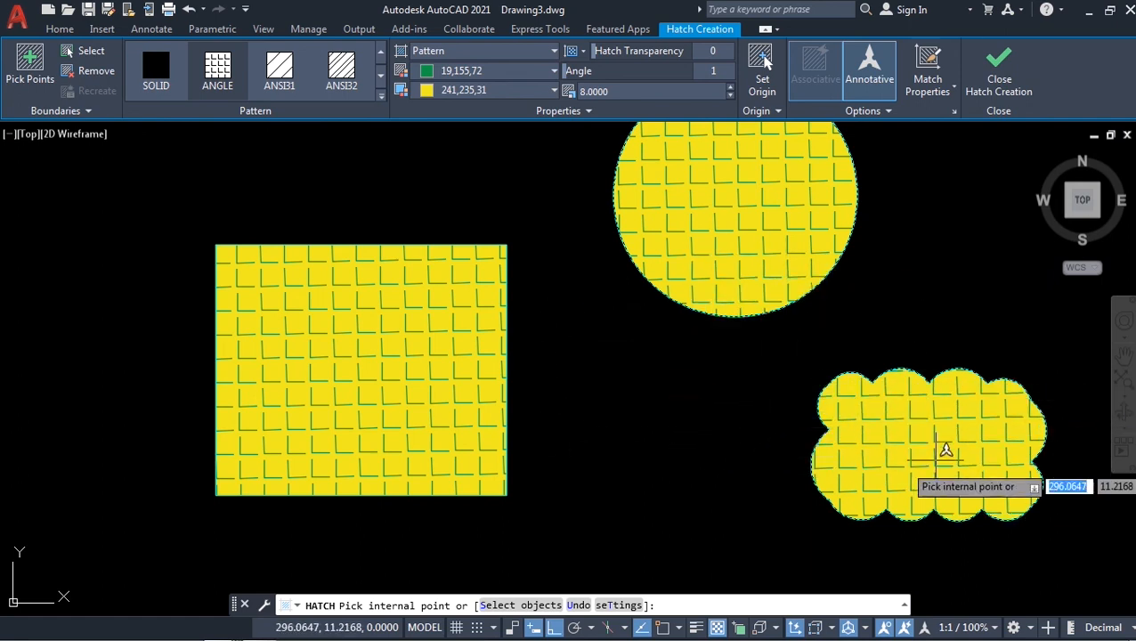
{"action": "right_click", "coordinate": [822, 334]}
{"action": "left_click", "coordinate": [856, 343]}
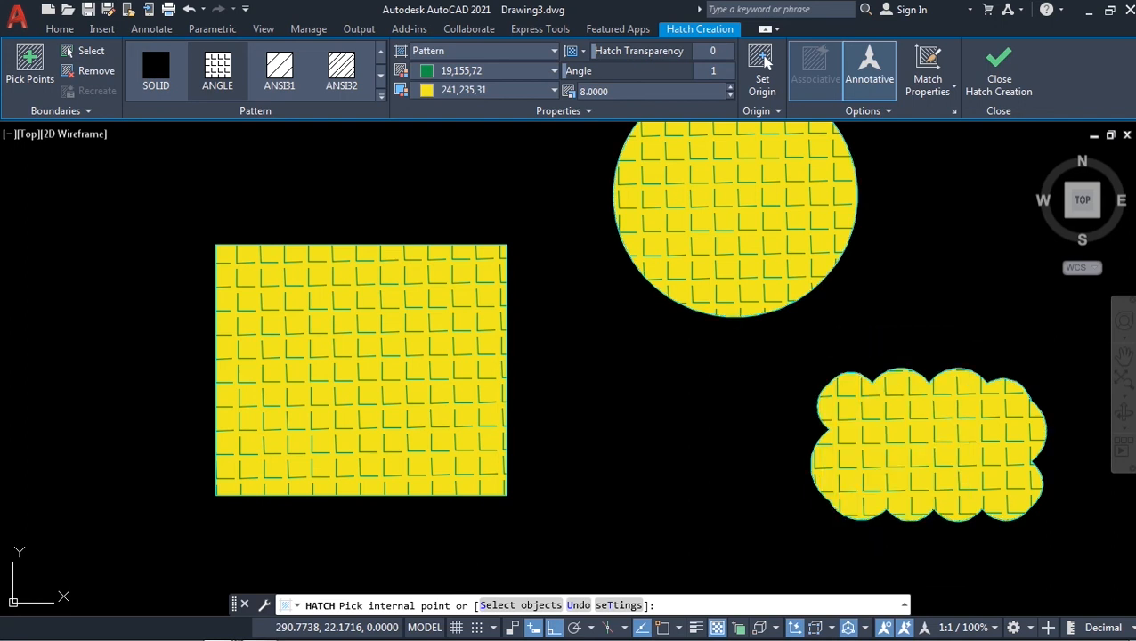
{"action": "key", "text": "Return"}
Inspect the hatch properties of the rectangle's source hatch and clear the selection
{"action": "left_click", "coordinate": [432, 276]}
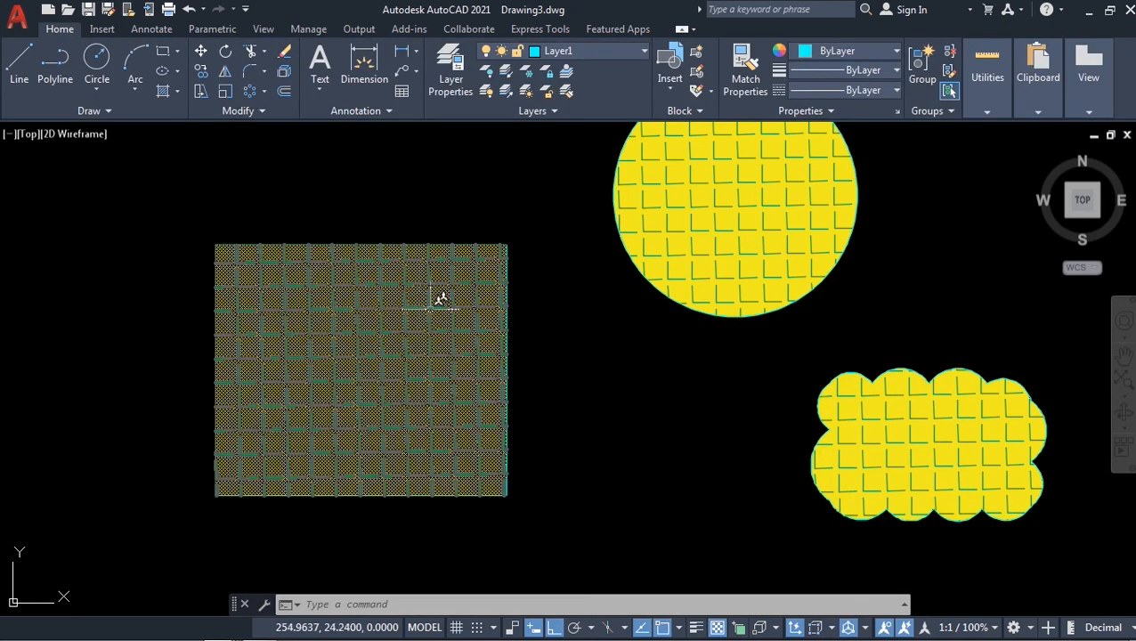
{"action": "left_click", "coordinate": [430, 326]}
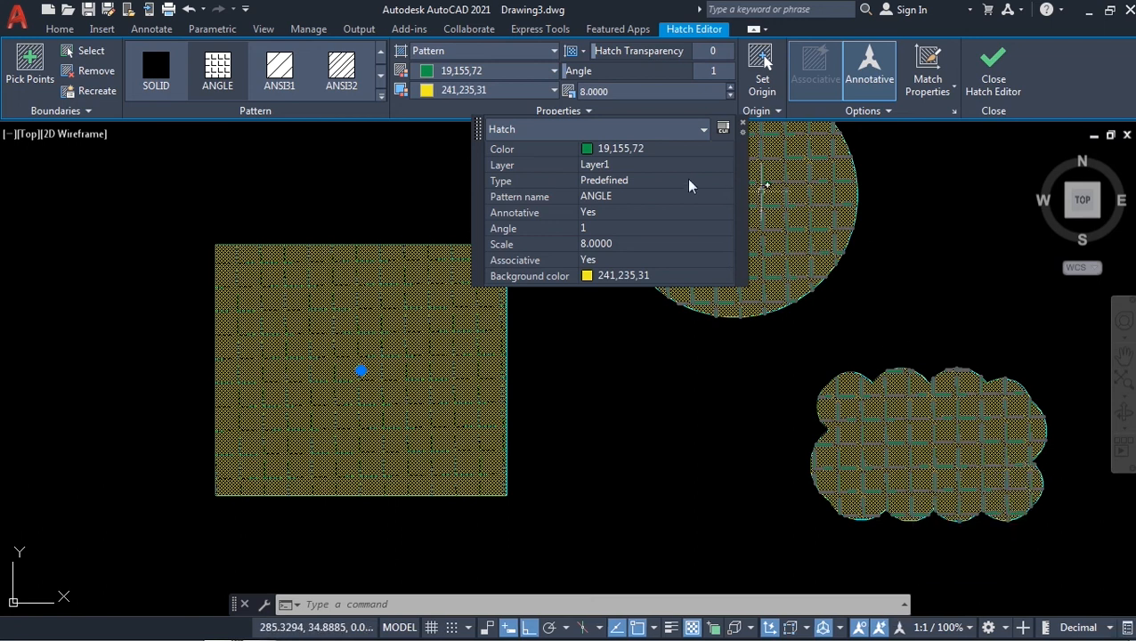
{"action": "key", "text": "Escape"}
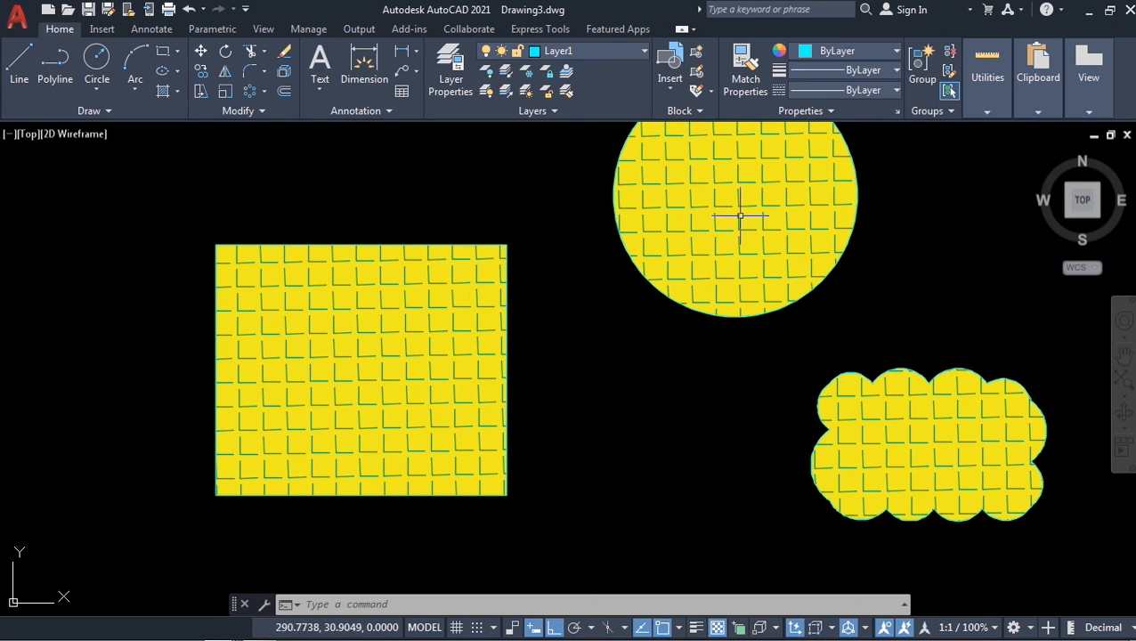
Review the Match Properties choices for current and source hatch origin, along with the available hatch origin positions
{"action": "left_click", "coordinate": [162, 93]}
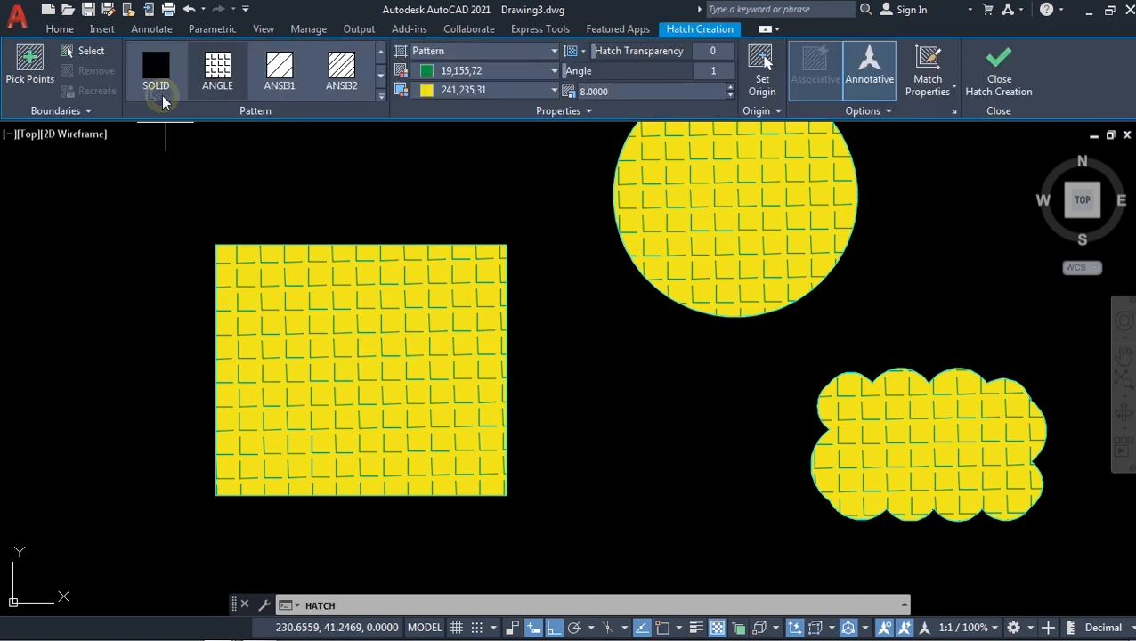
{"action": "left_click", "coordinate": [954, 86]}
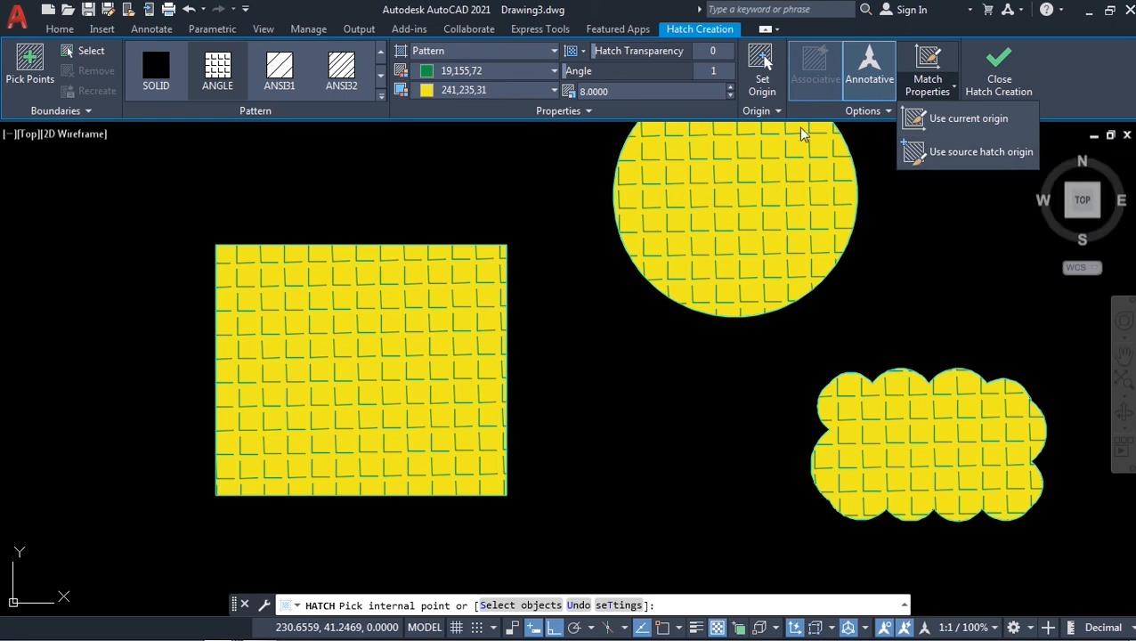
{"action": "left_click", "coordinate": [777, 111]}
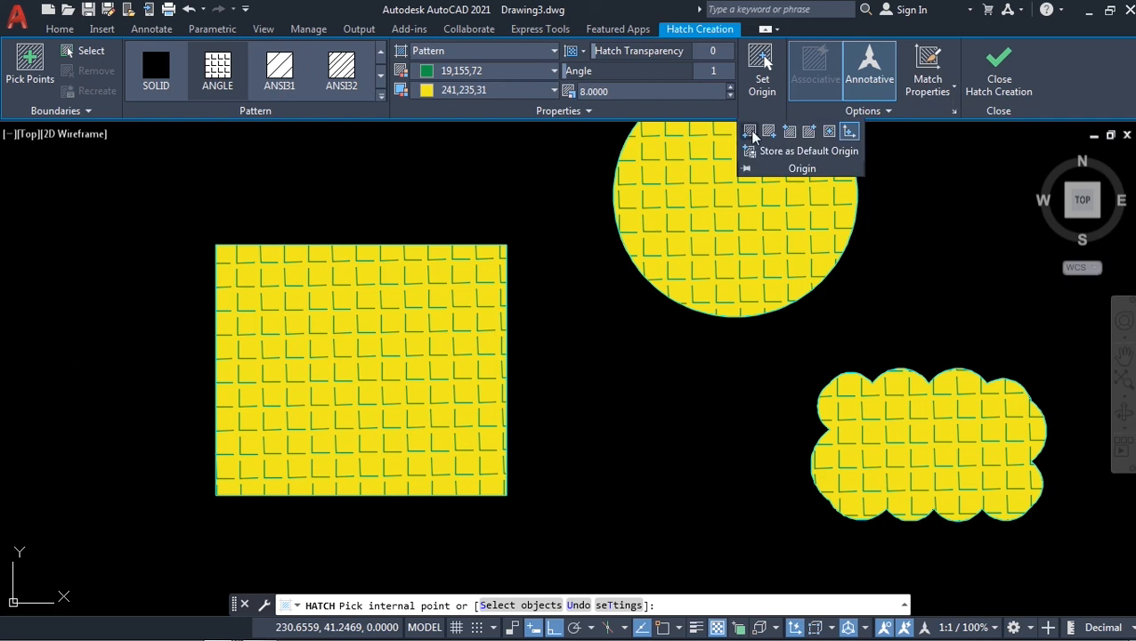
{"action": "left_click", "coordinate": [948, 85]}
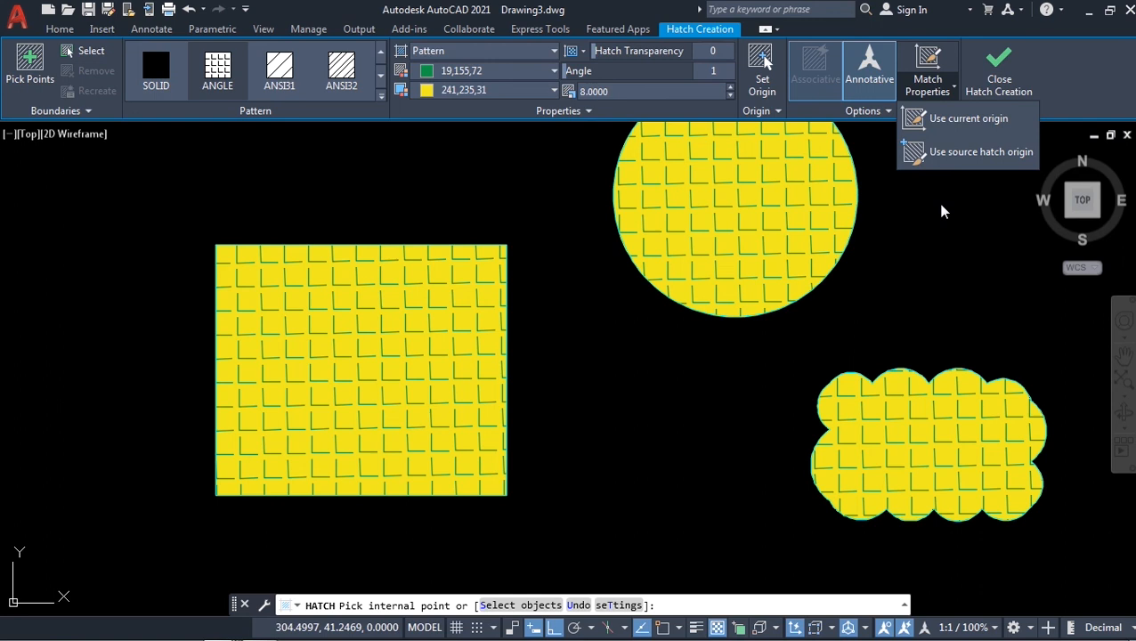
{"action": "left_click", "coordinate": [953, 225]}
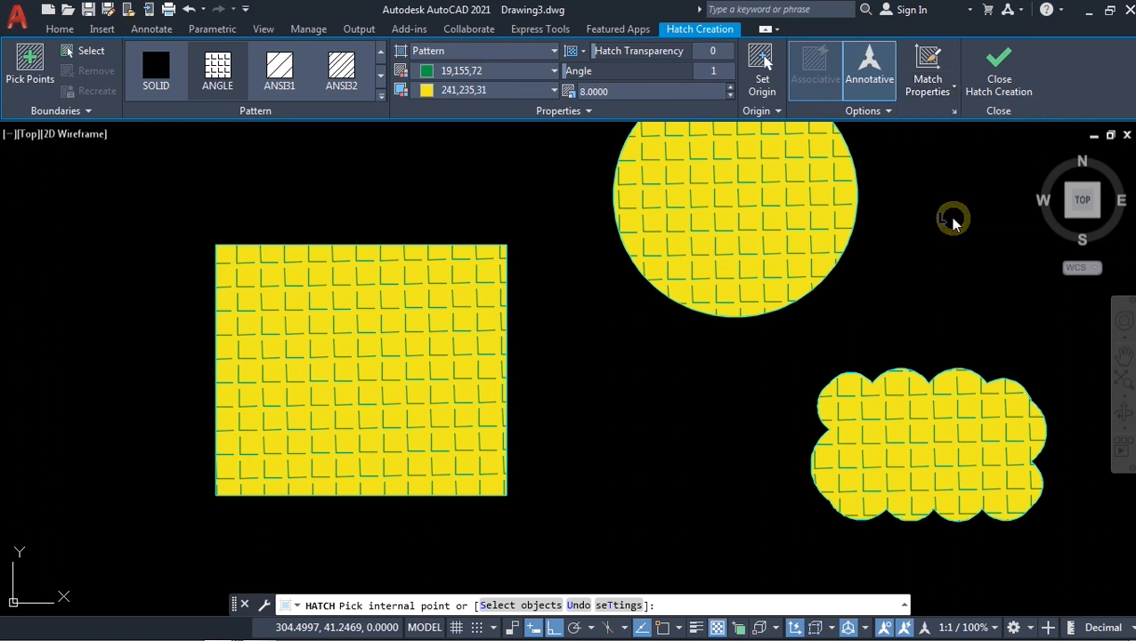
Review the additional hatch options, including Gap Tolerance and Create Separate Hatches, and leave the Hatch command
{"action": "left_click", "coordinate": [888, 113]}
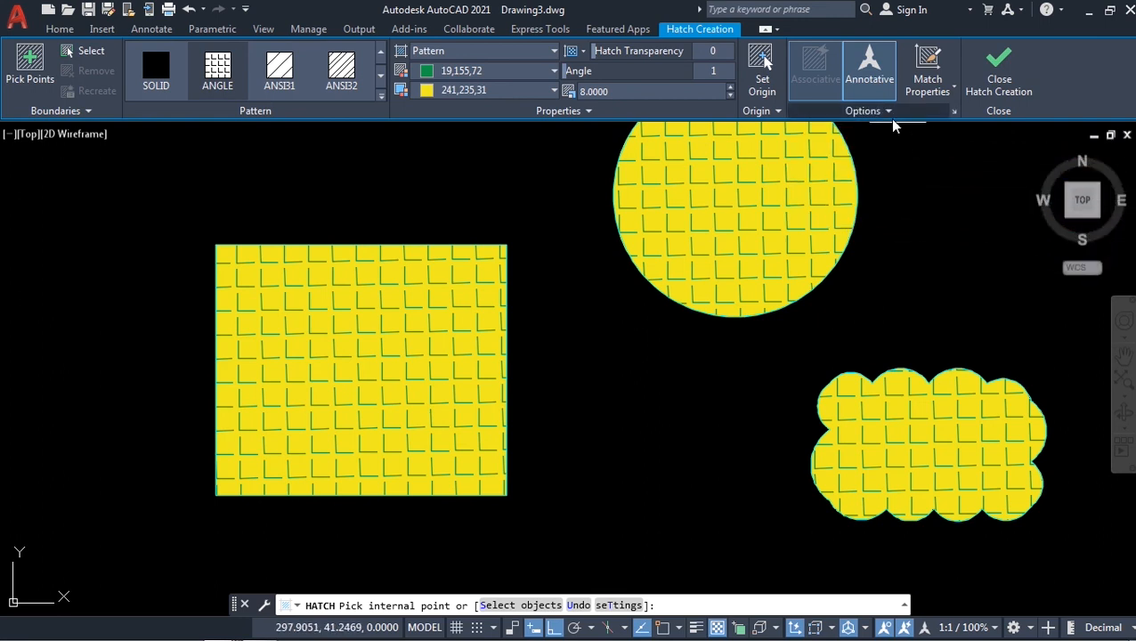
{"action": "left_click", "coordinate": [887, 112]}
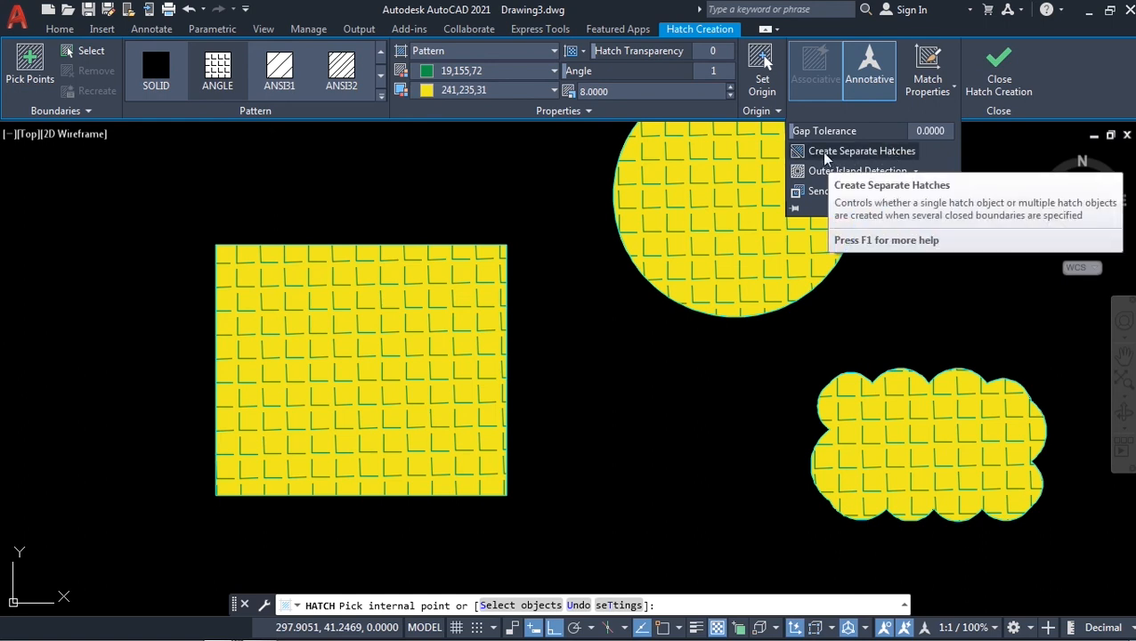
{"action": "scroll", "coordinate": [900, 312], "scroll_direction": "down", "scroll_amount": 1}
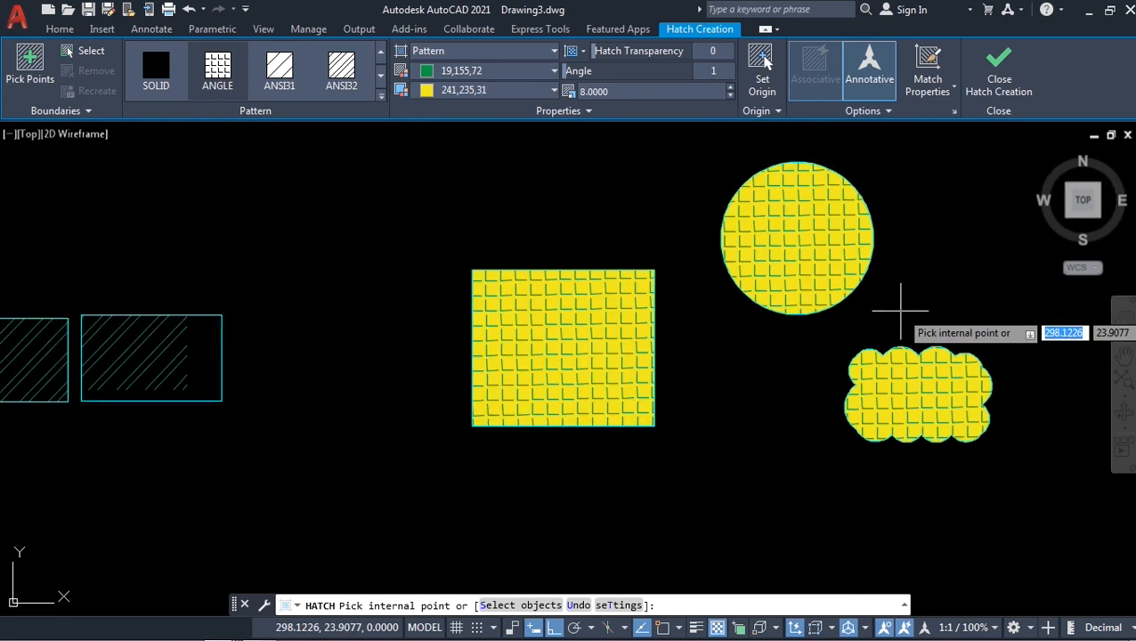
{"action": "scroll", "coordinate": [926, 285], "scroll_direction": "down", "scroll_amount": 1}
{"action": "mouse_move", "coordinate": [894, 312]}
{"action": "middle_mouse_down"}
{"action": "mouse_move", "coordinate": [747, 304]}
{"action": "mouse_move", "coordinate": [323, 341]}
{"action": "mouse_move", "coordinate": [53, 391]}
{"action": "middle_mouse_up"}
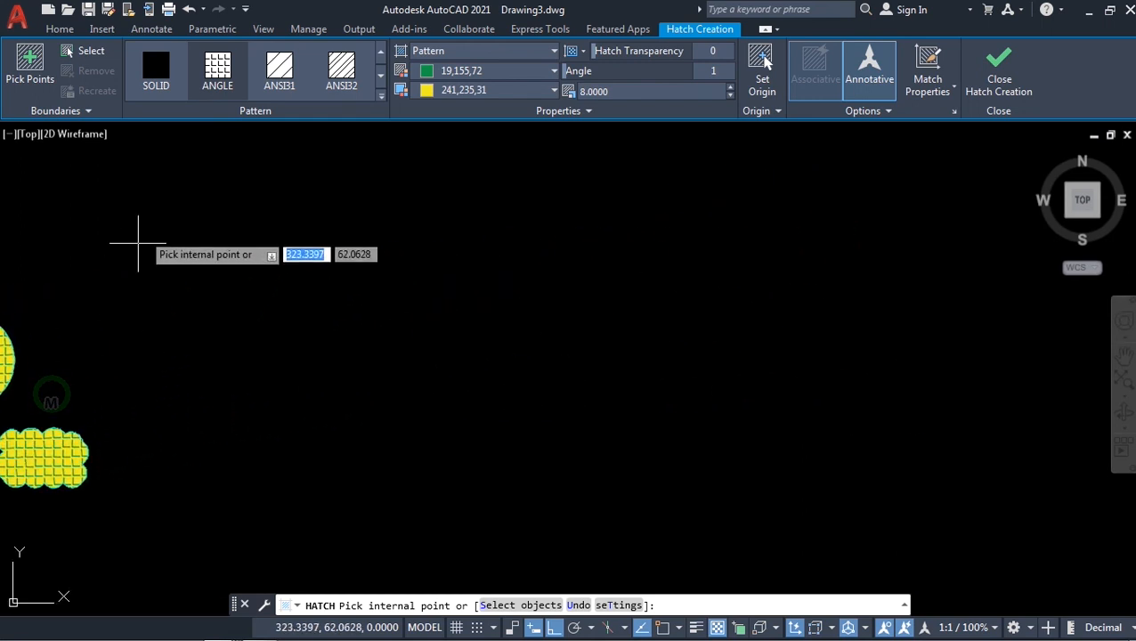
{"action": "key", "text": "Return"}
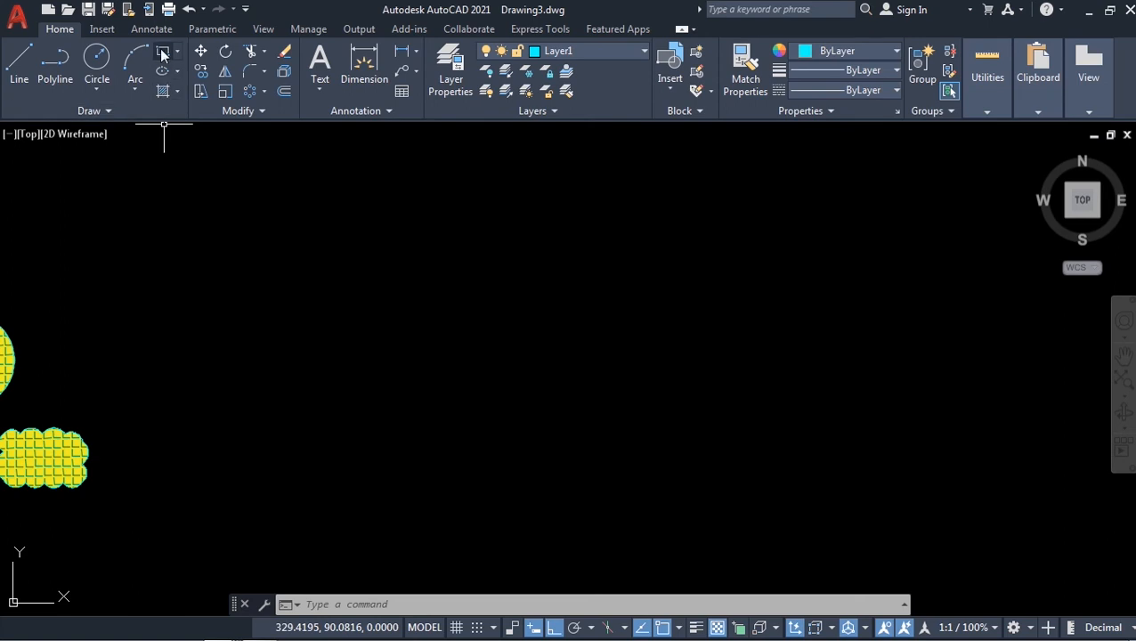
Draw a new rectangle in the empty area beyond the revision cloud
{"action": "left_click", "coordinate": [163, 54]}
{"action": "scroll", "coordinate": [508, 367], "scroll_direction": "down", "scroll_amount": 1}
{"action": "middle_click_drag", "start_coordinate": [508, 368], "coordinate": [346, 374]}
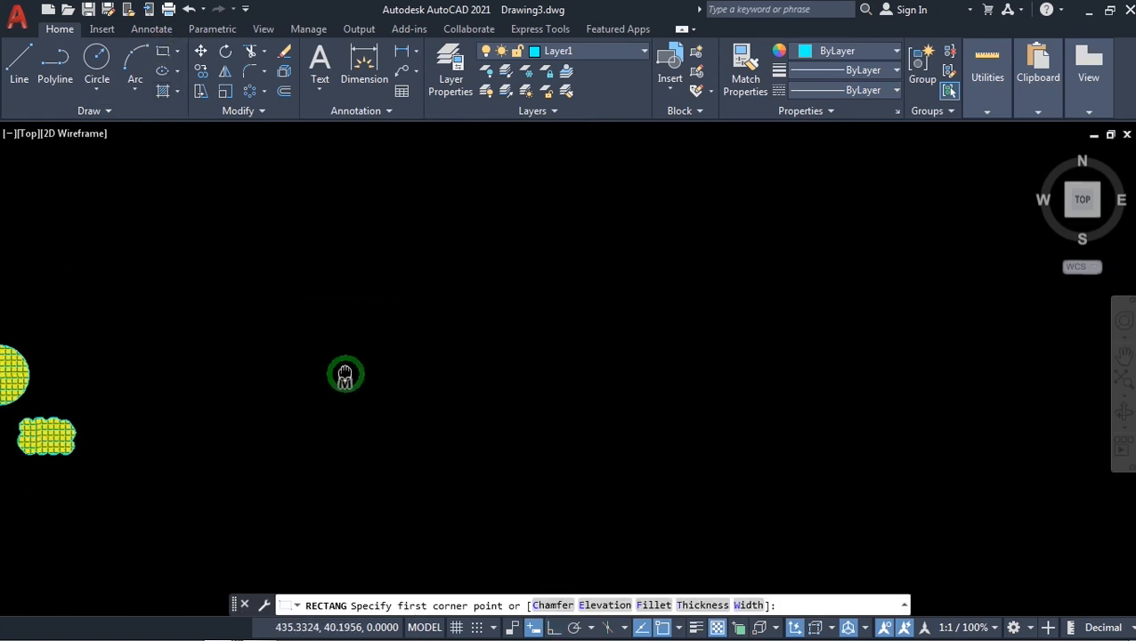
{"action": "scroll", "coordinate": [122, 426], "scroll_direction": "up", "scroll_amount": 5}
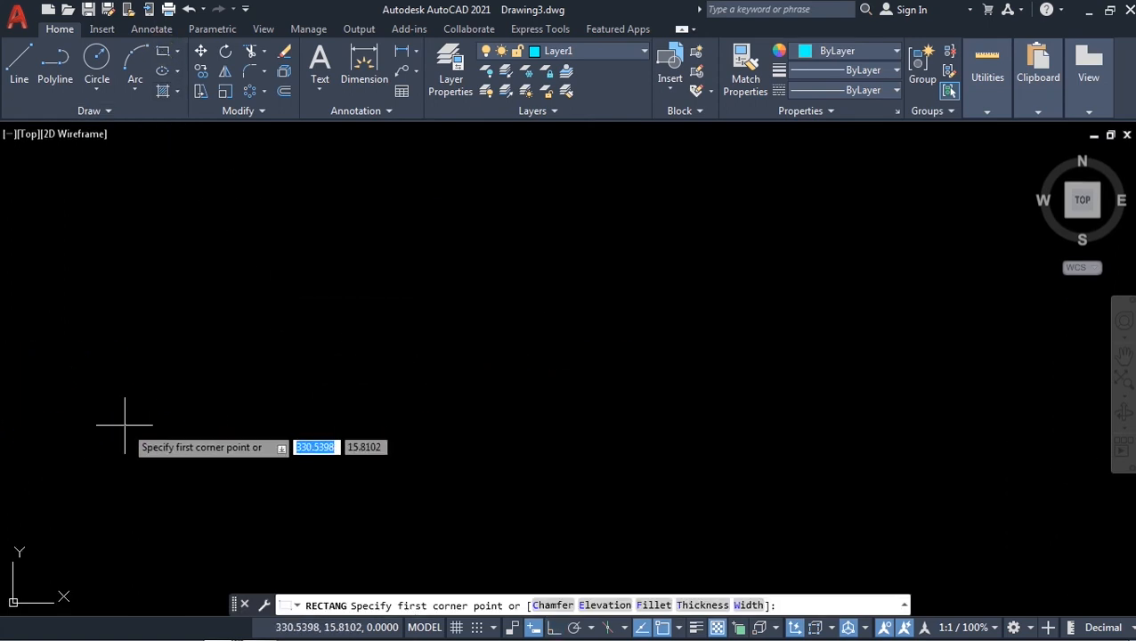
{"action": "left_click", "coordinate": [90, 275]}
{"action": "left_click", "coordinate": [392, 466]}
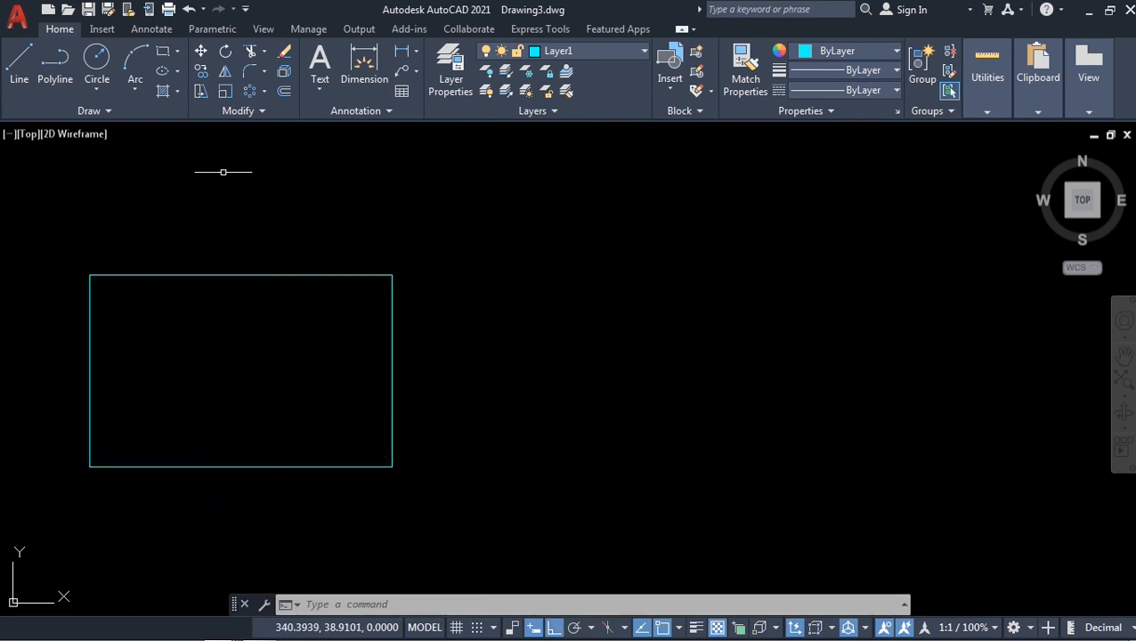
Draw a circle centred above the new rectangle so that it overlaps the rectangle's upper part
{"action": "left_click", "coordinate": [98, 57]}
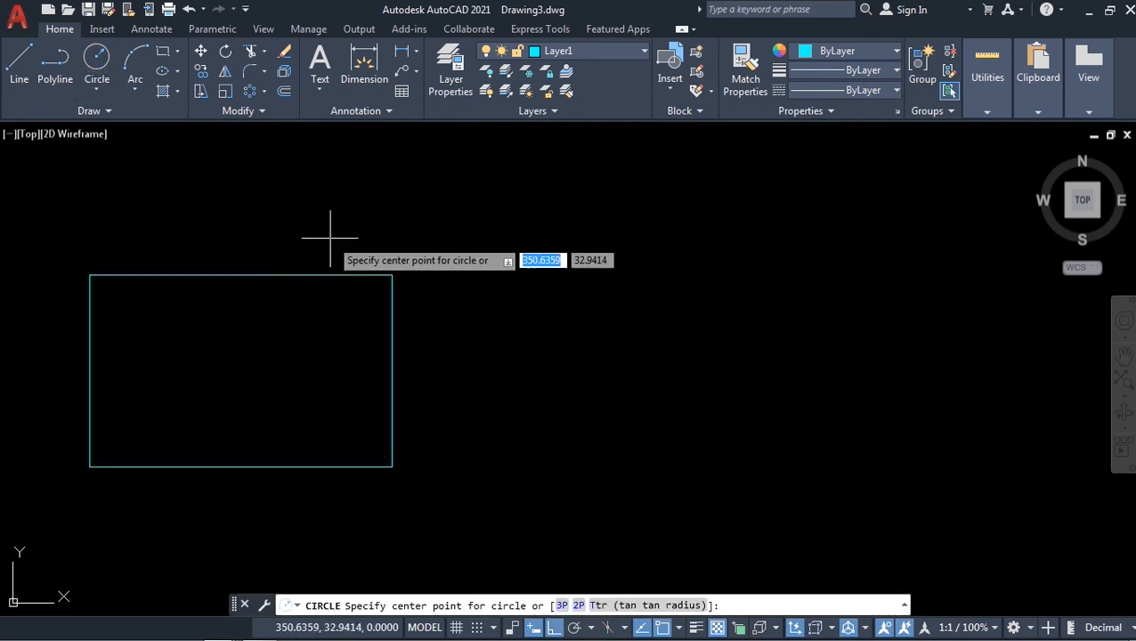
{"action": "left_click", "coordinate": [262, 219]}
{"action": "left_click", "coordinate": [395, 329]}
{"action": "middle_click_drag", "start_coordinate": [495, 305], "coordinate": [545, 395]}
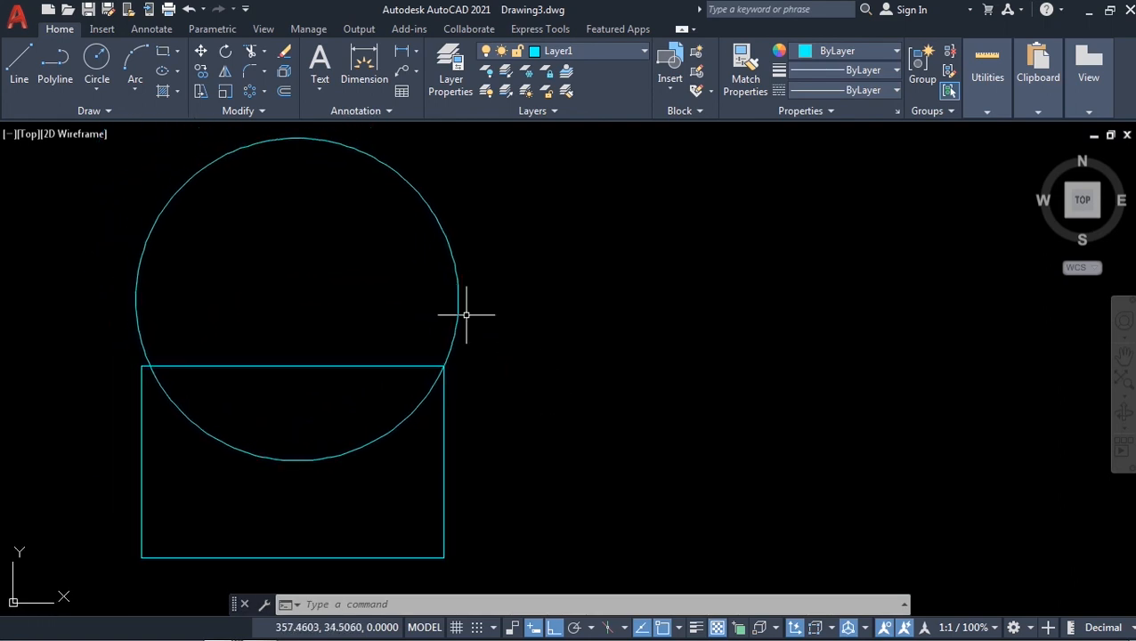
Draw a horizontal radius line from the circle's centre to its right-hand quadrant
{"action": "left_click", "coordinate": [19, 63]}
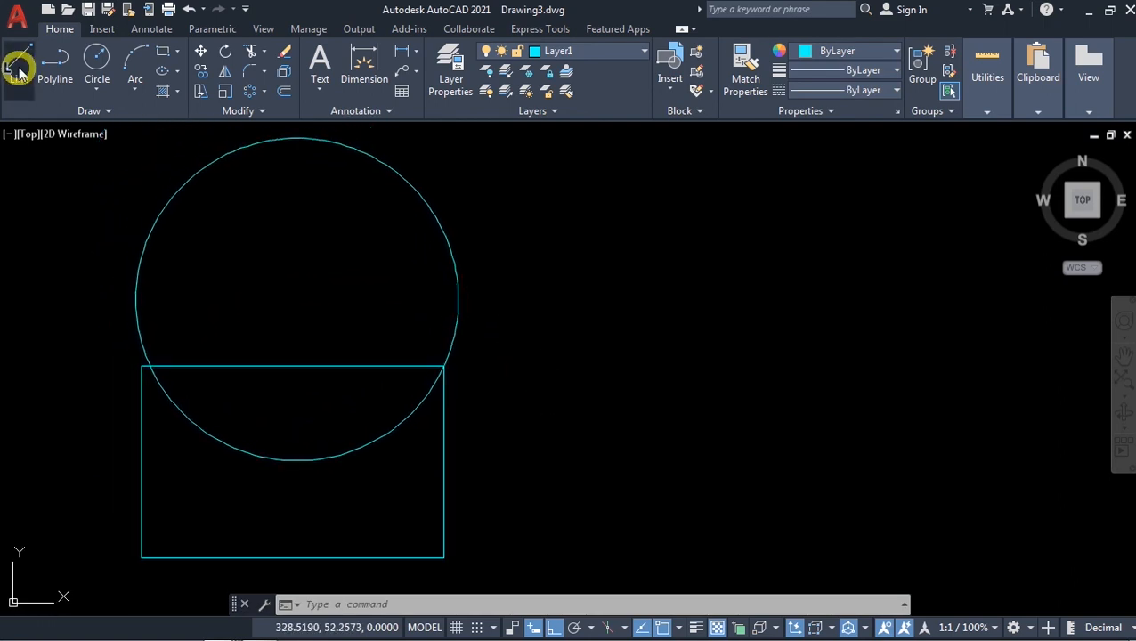
{"action": "left_click", "coordinate": [297, 300]}
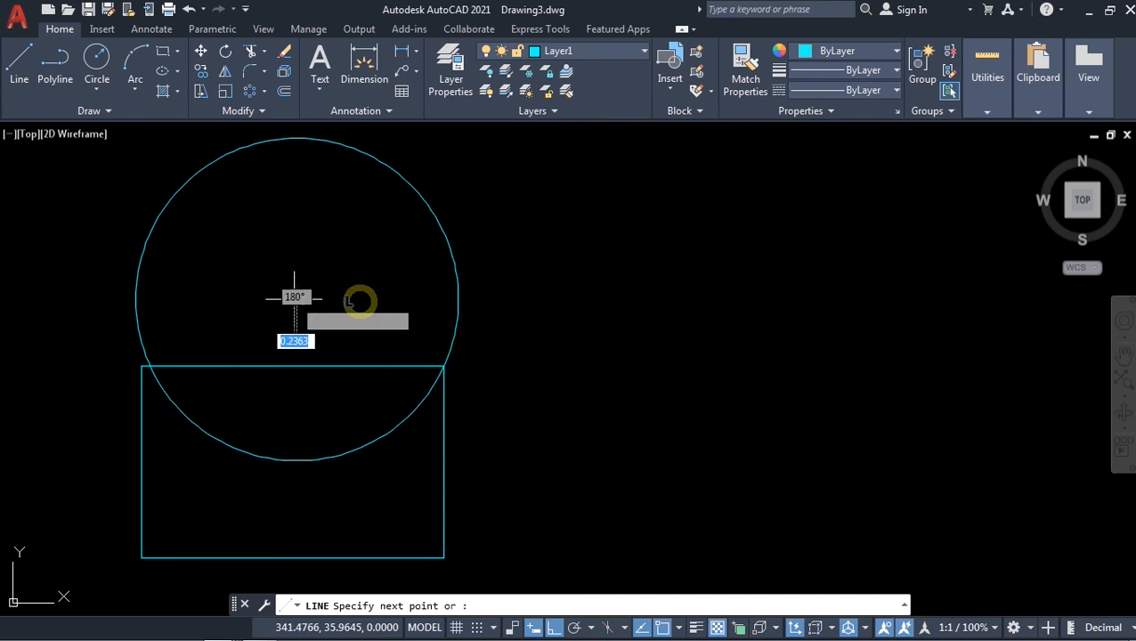
{"action": "left_click", "coordinate": [457, 299]}
{"action": "key", "text": "Return"}
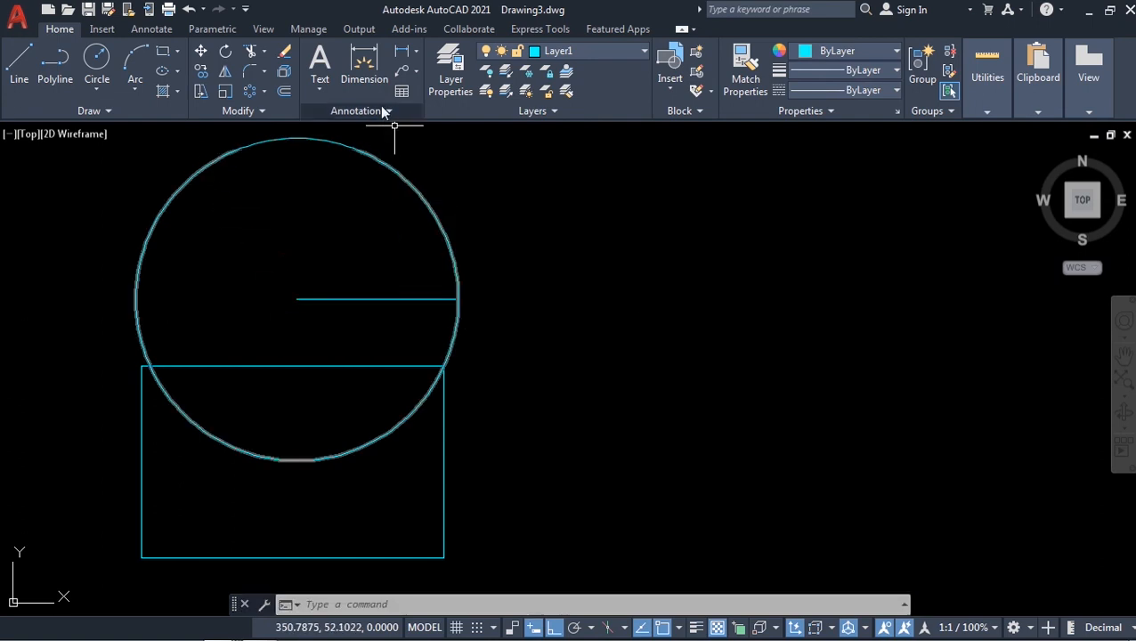
Create a polar array of the radius line about the circle's centre with 6 items filling 360 degrees
{"action": "left_click", "coordinate": [252, 92]}
{"action": "left_click", "coordinate": [334, 288]}
{"action": "left_click", "coordinate": [312, 308]}
{"action": "key", "text": "Return"}
{"action": "left_click", "coordinate": [297, 300]}
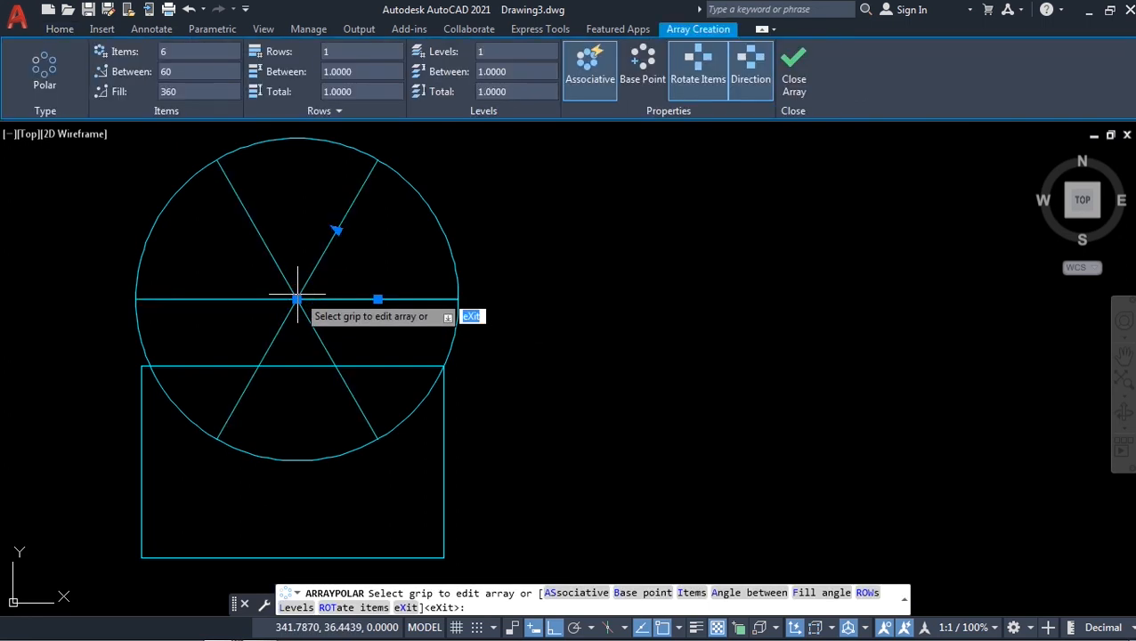
{"action": "key", "text": "Return"}
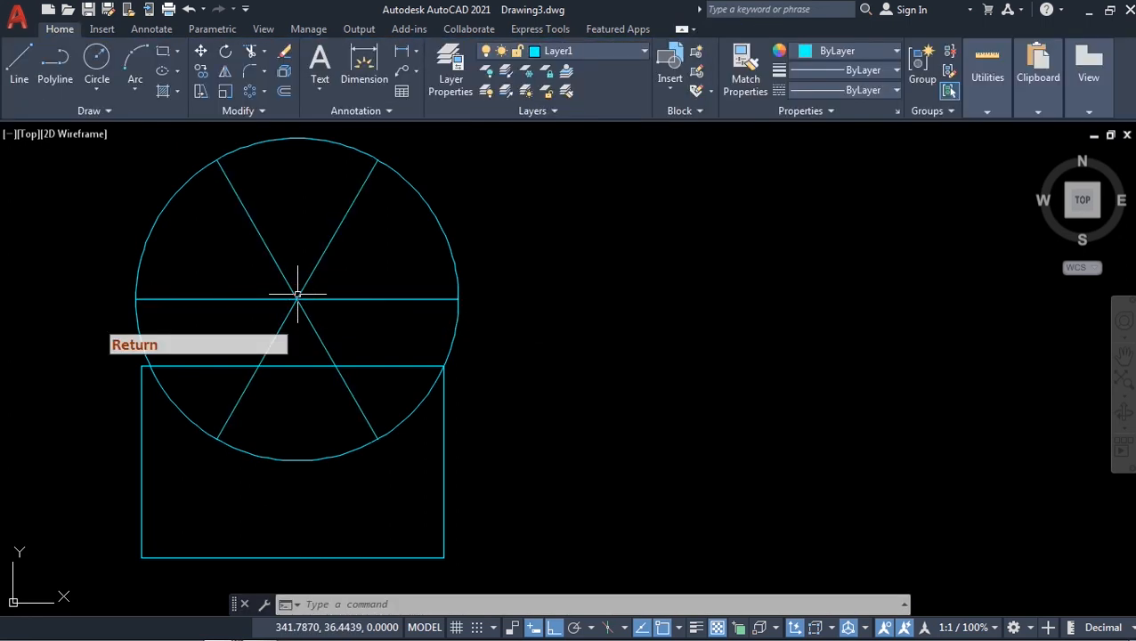
Hatch the circle's upper-right sector, central triangle, lower-left overlap and the rectangle's area outside the circle together, using the ANGLE pattern
{"action": "left_click", "coordinate": [163, 92]}
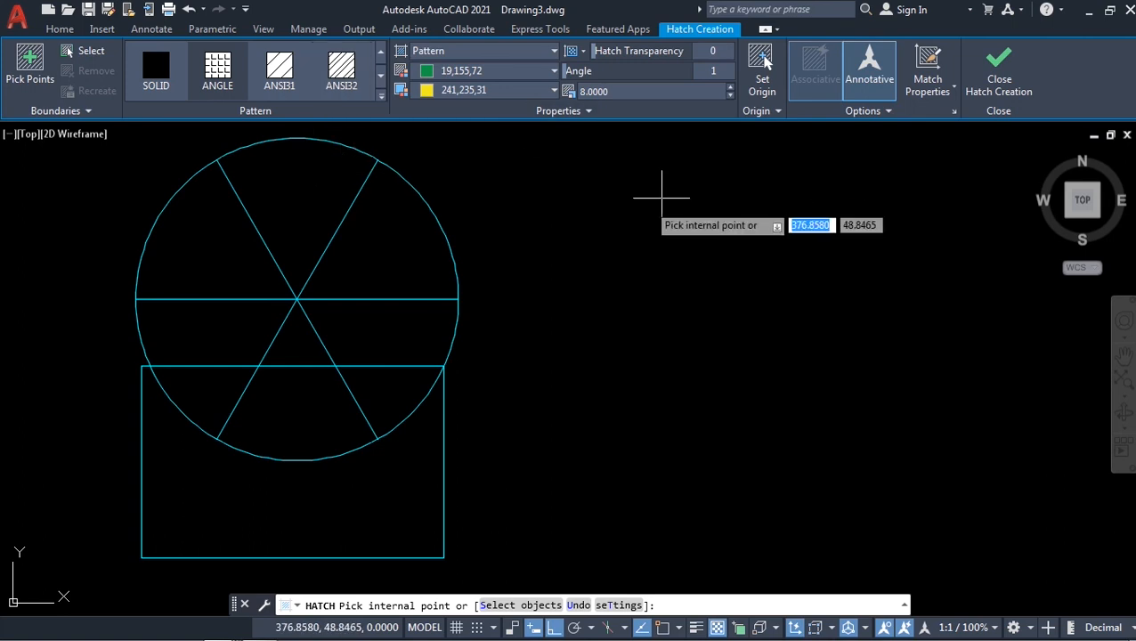
{"action": "left_click", "coordinate": [888, 110]}
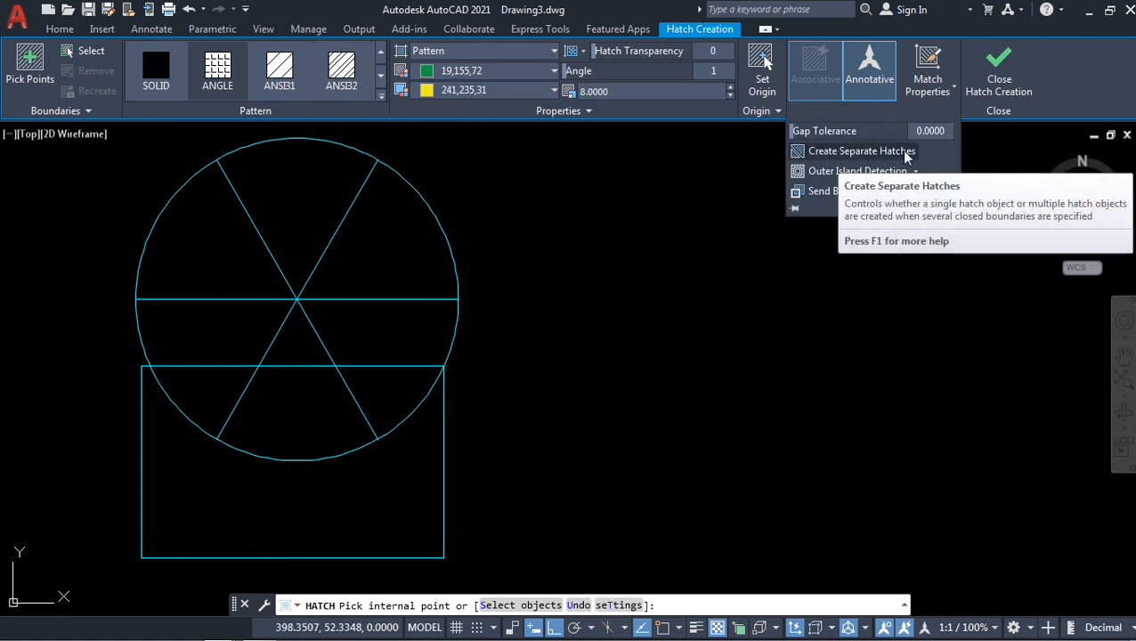
{"action": "left_click", "coordinate": [355, 253]}
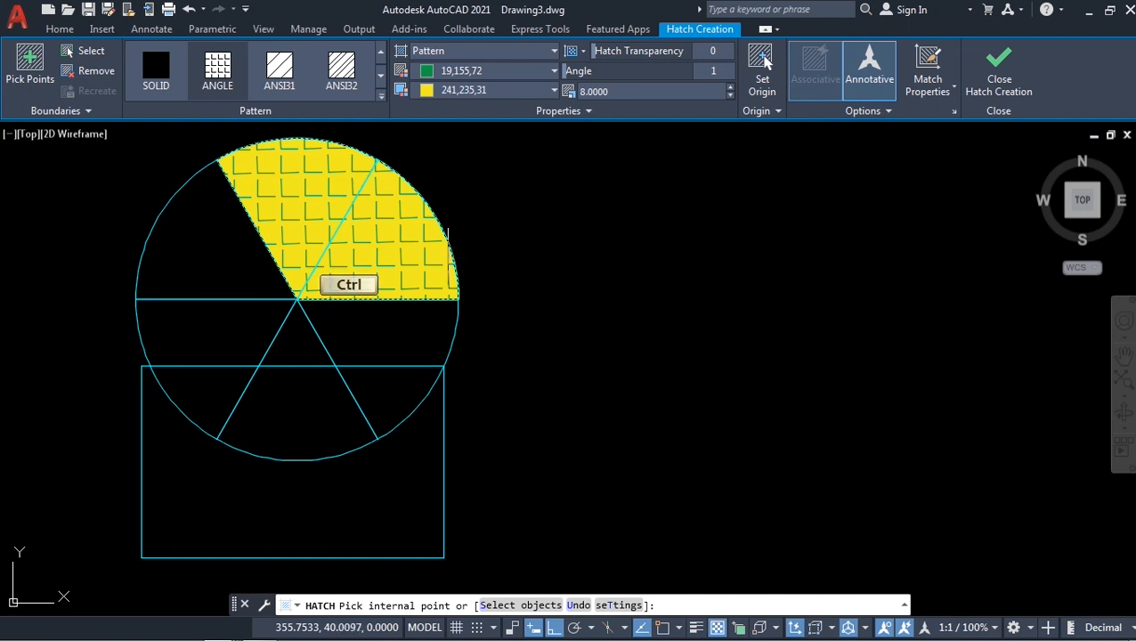
{"action": "key", "text": "ctrl+z"}
{"action": "left_click", "coordinate": [287, 345]}
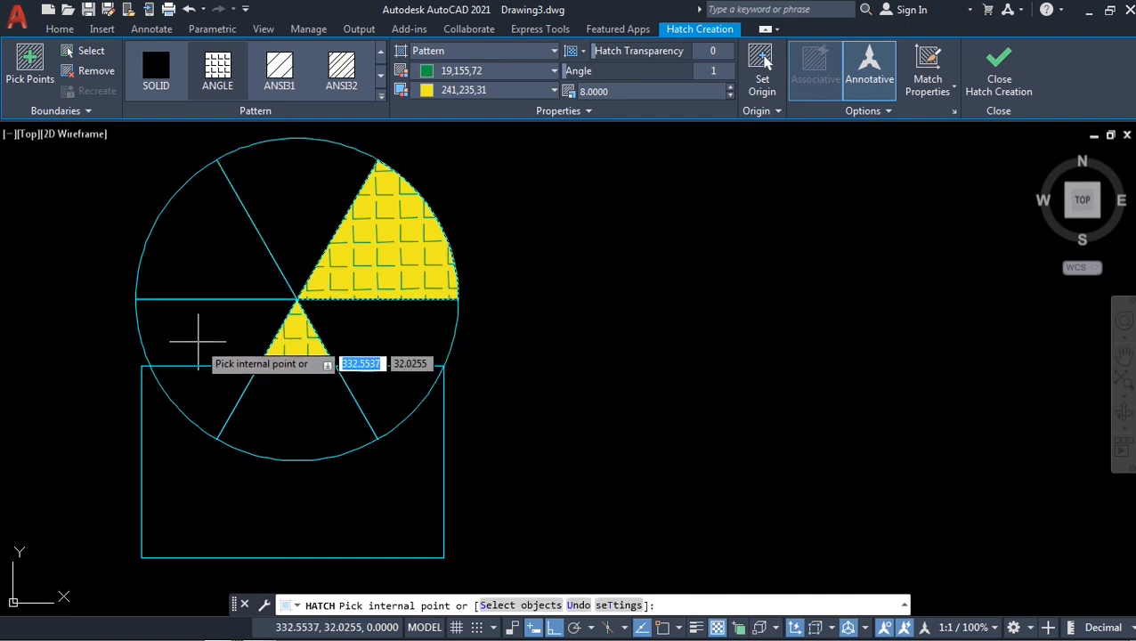
{"action": "left_click", "coordinate": [208, 390]}
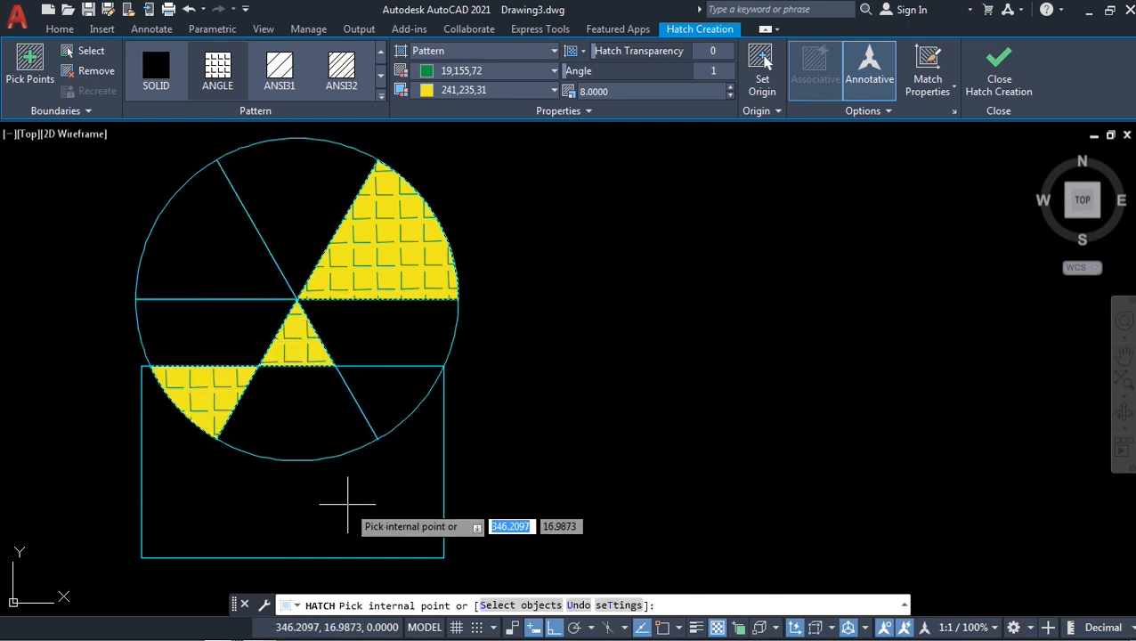
{"action": "left_click", "coordinate": [400, 479]}
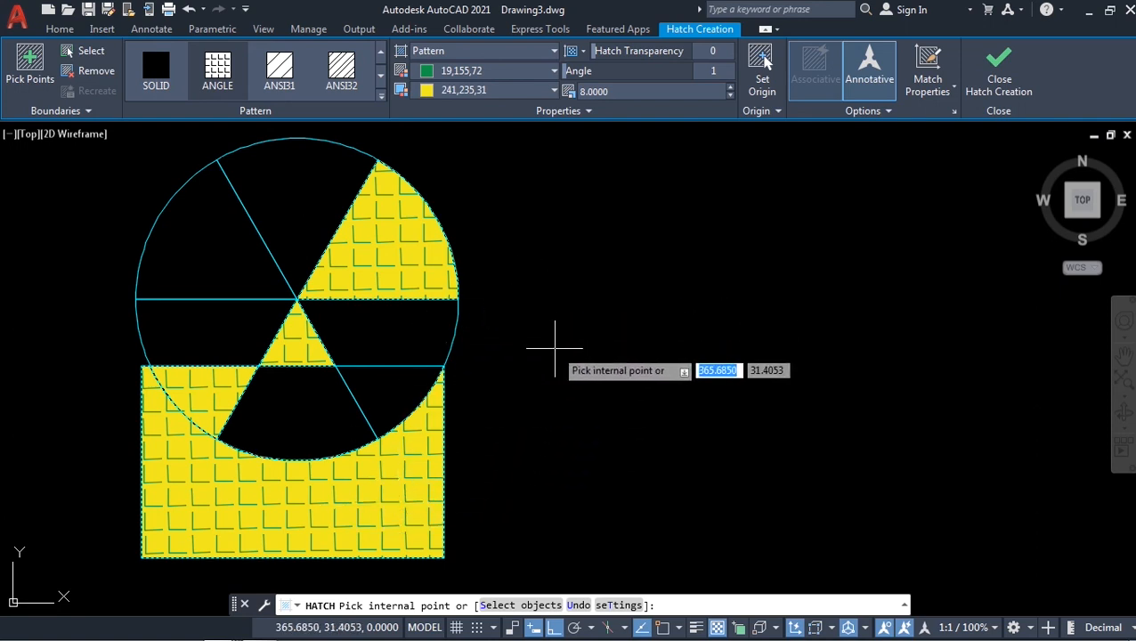
{"action": "key", "text": "Return"}
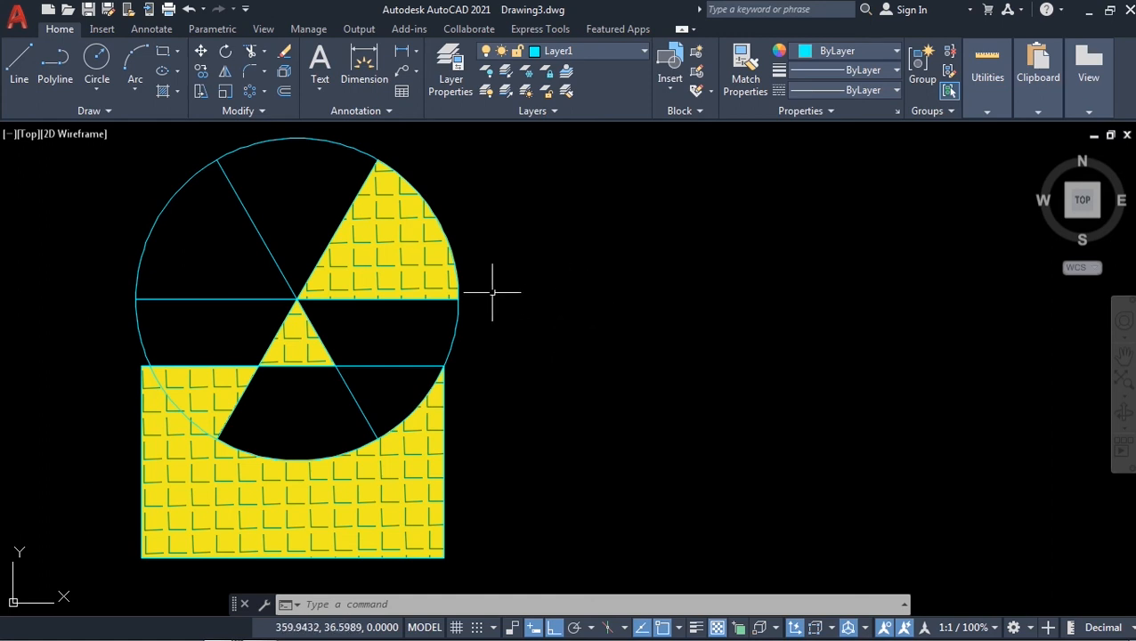
Copy the circle, its radius lines and the rectangle without the hatch into the empty space beside them, based on the rectangle's lower-left corner
{"action": "left_click", "coordinate": [199, 54]}
{"action": "left_click", "coordinate": [488, 319]}
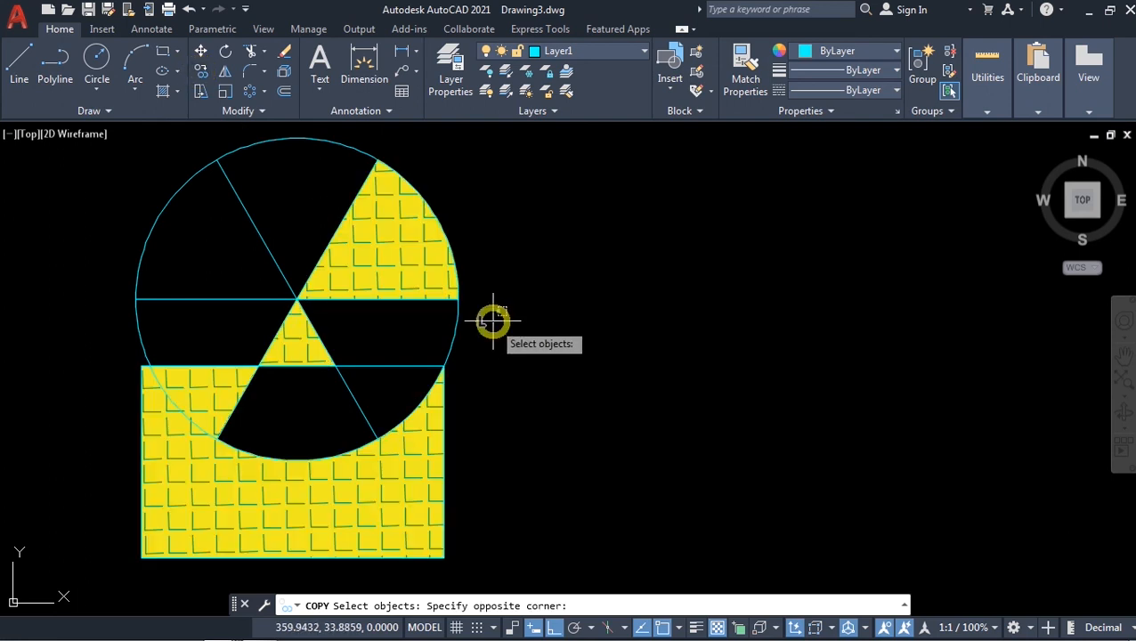
{"action": "left_click", "coordinate": [419, 352]}
{"action": "left_click", "coordinate": [420, 346]}
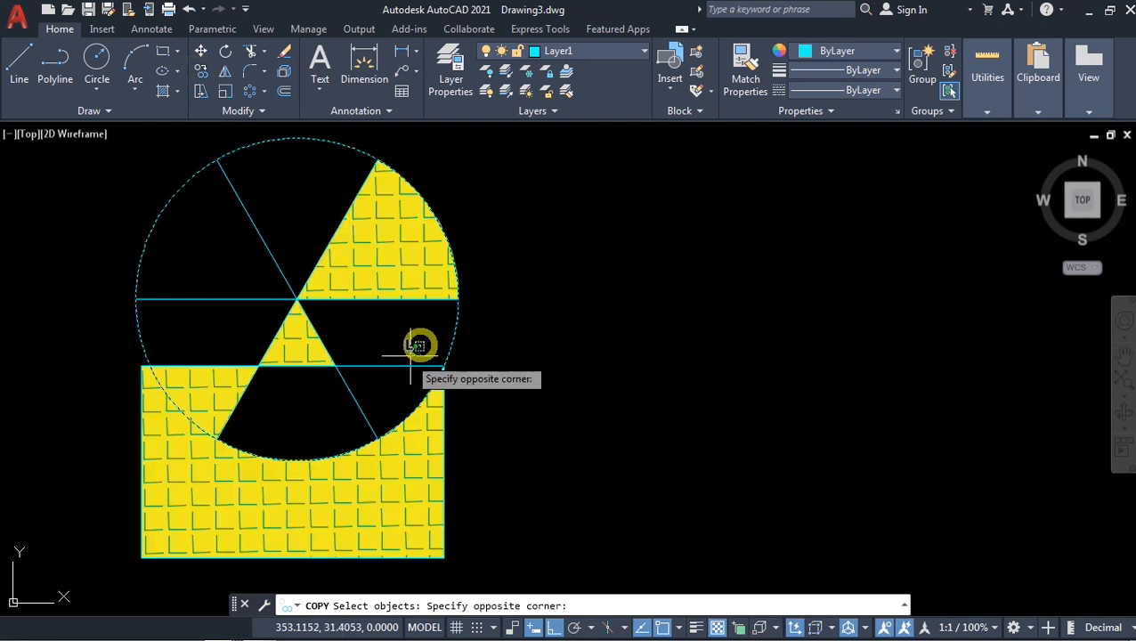
{"action": "left_click", "coordinate": [372, 385]}
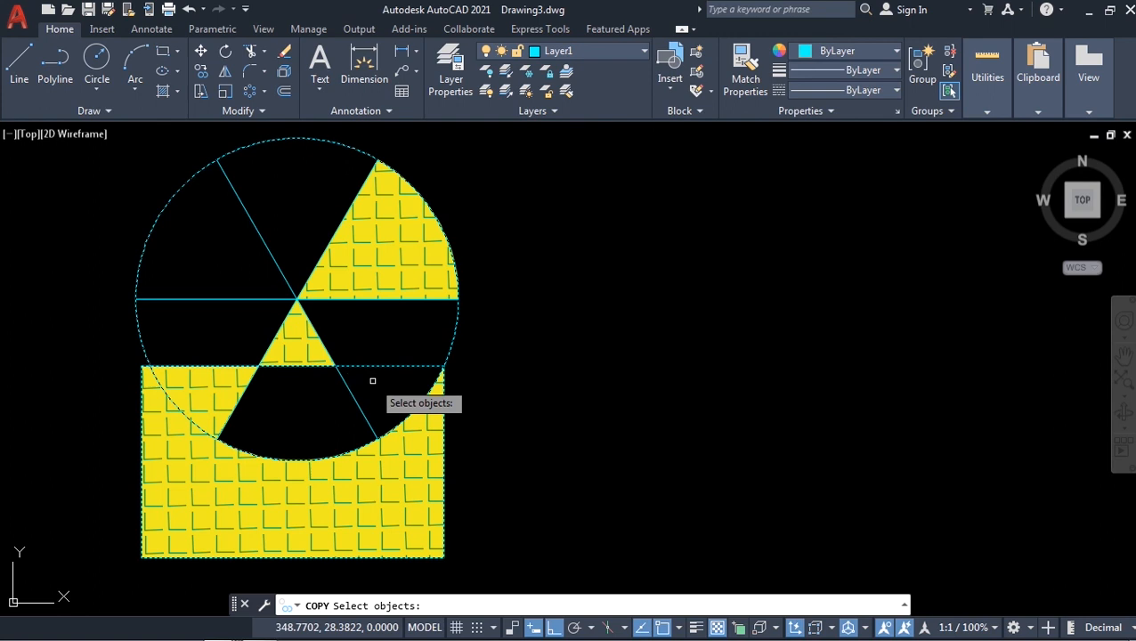
{"action": "key", "text": "Return"}
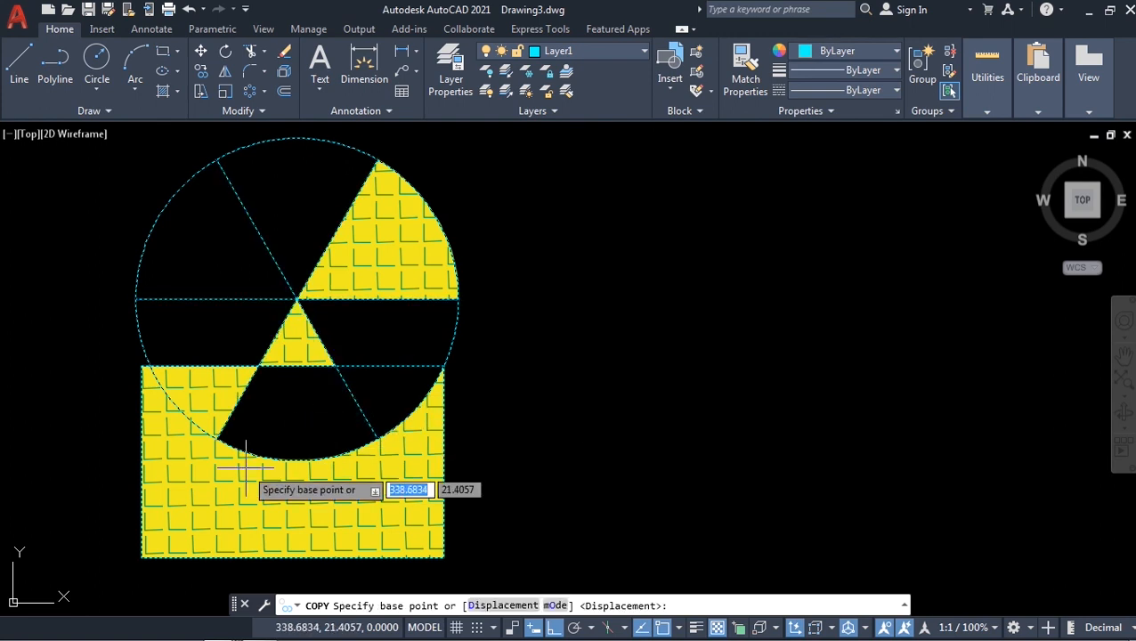
{"action": "left_click", "coordinate": [141, 558]}
{"action": "left_click", "coordinate": [568, 558]}
{"action": "key", "text": "Return"}
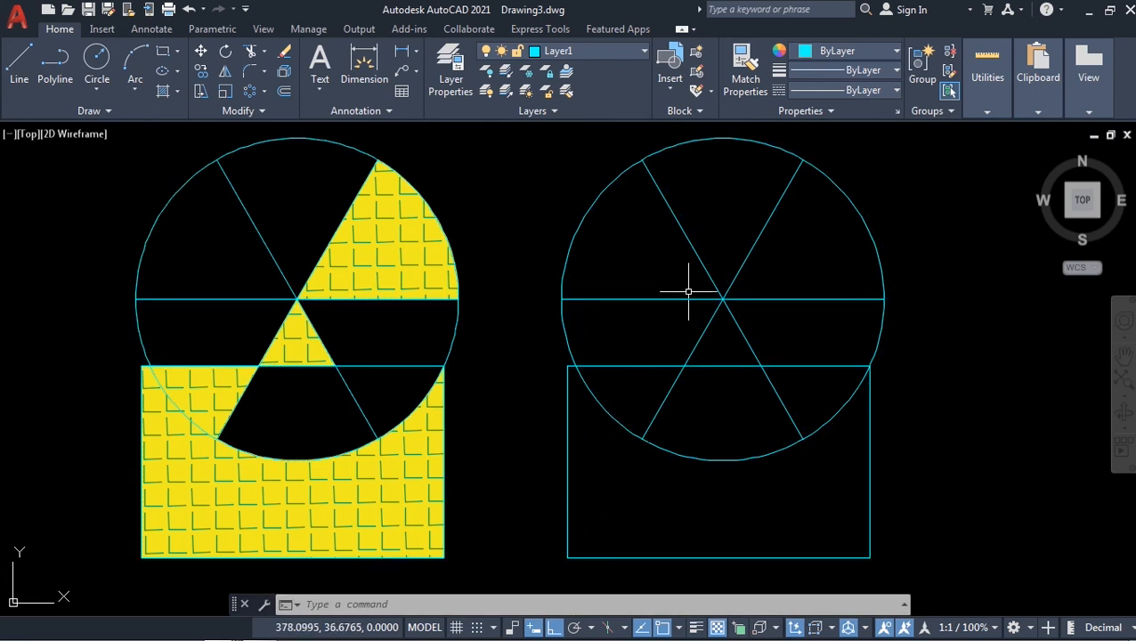
Hatch the matching four areas of the copied shapes with the ANGLE pattern and Create Separate Hatches turned on
{"action": "type", "text": "h"}
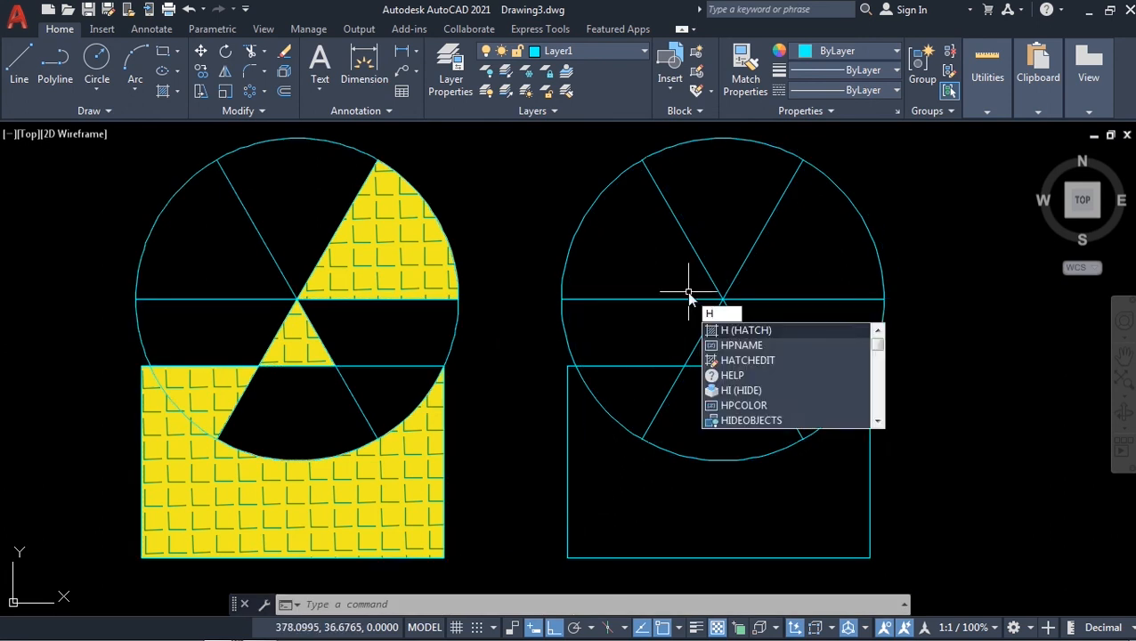
{"action": "key", "text": "Return"}
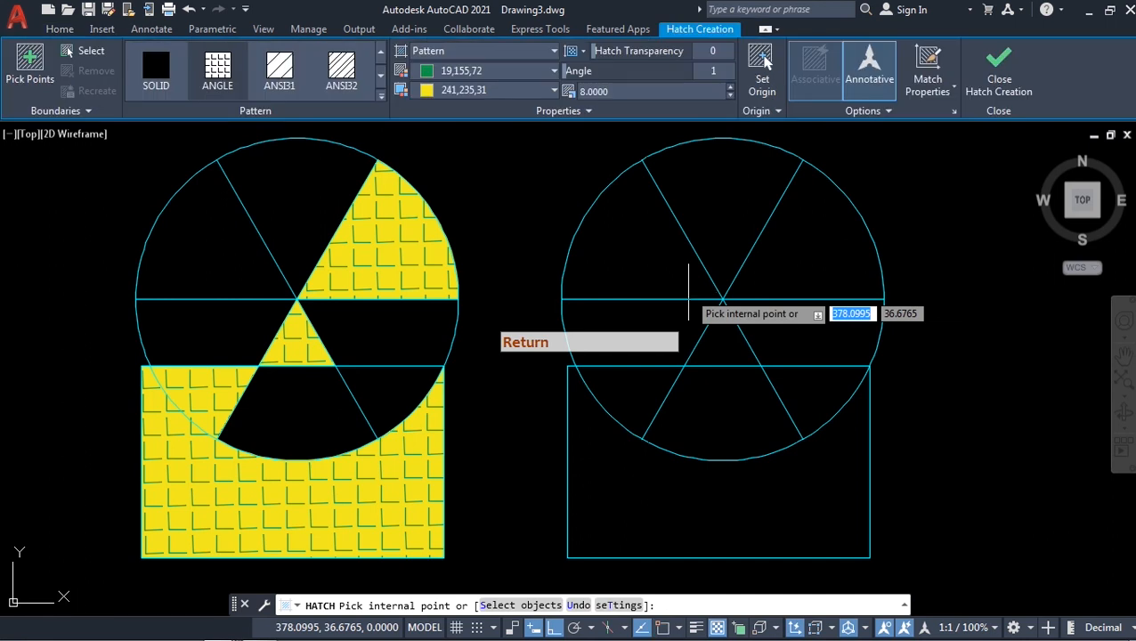
{"action": "left_click", "coordinate": [887, 112]}
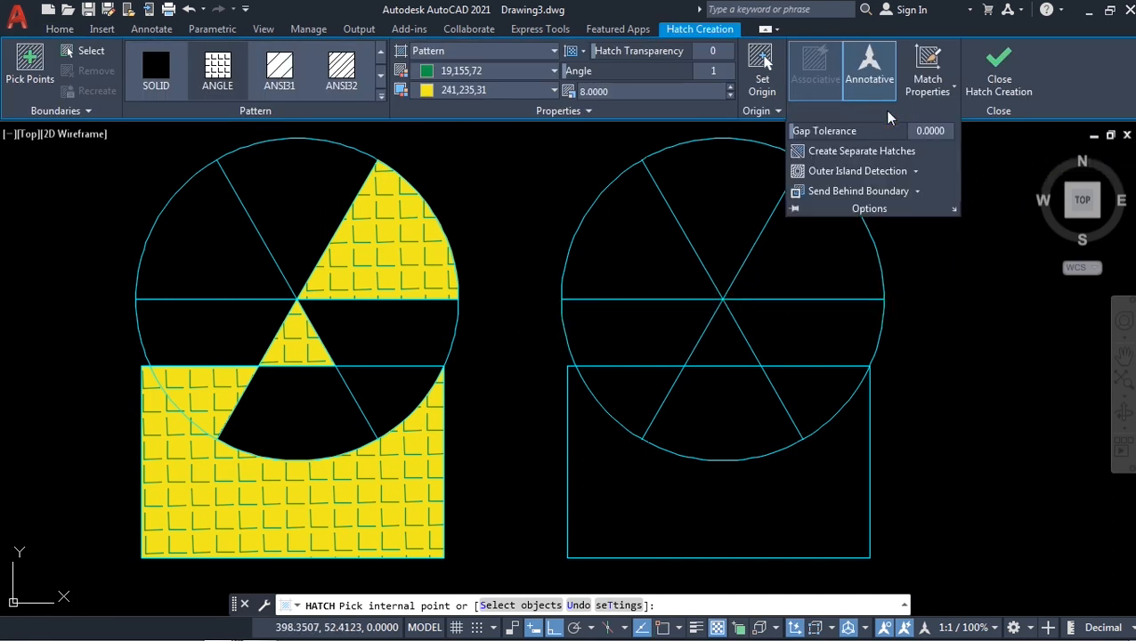
{"action": "left_click", "coordinate": [846, 152]}
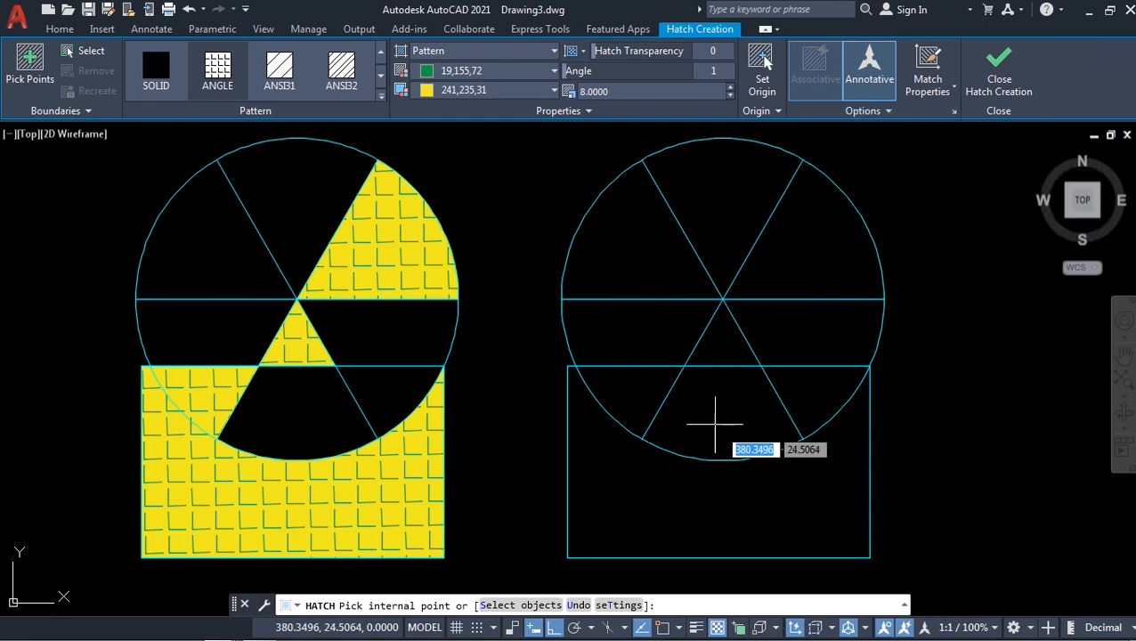
{"action": "left_click", "coordinate": [789, 290]}
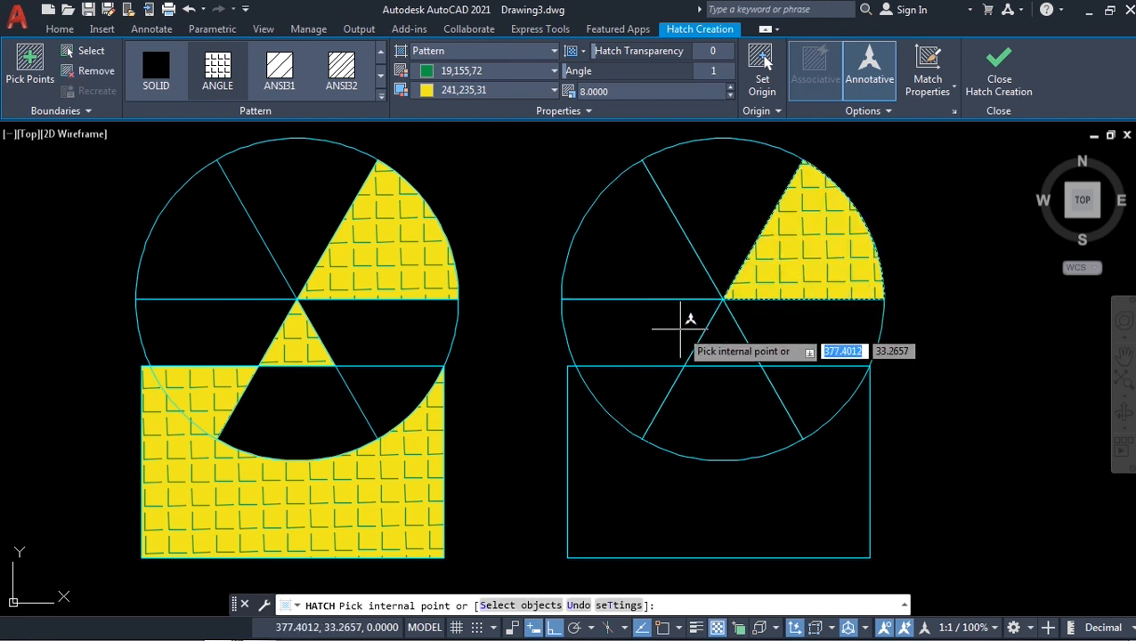
{"action": "left_click", "coordinate": [712, 336]}
{"action": "left_click", "coordinate": [628, 397]}
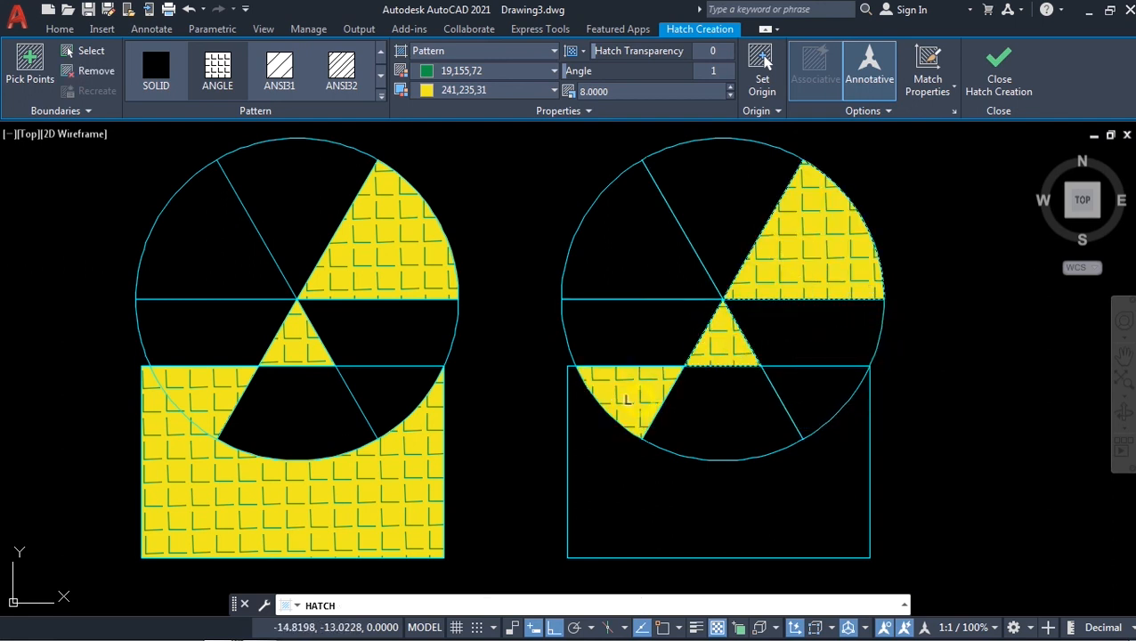
{"action": "left_click", "coordinate": [658, 515]}
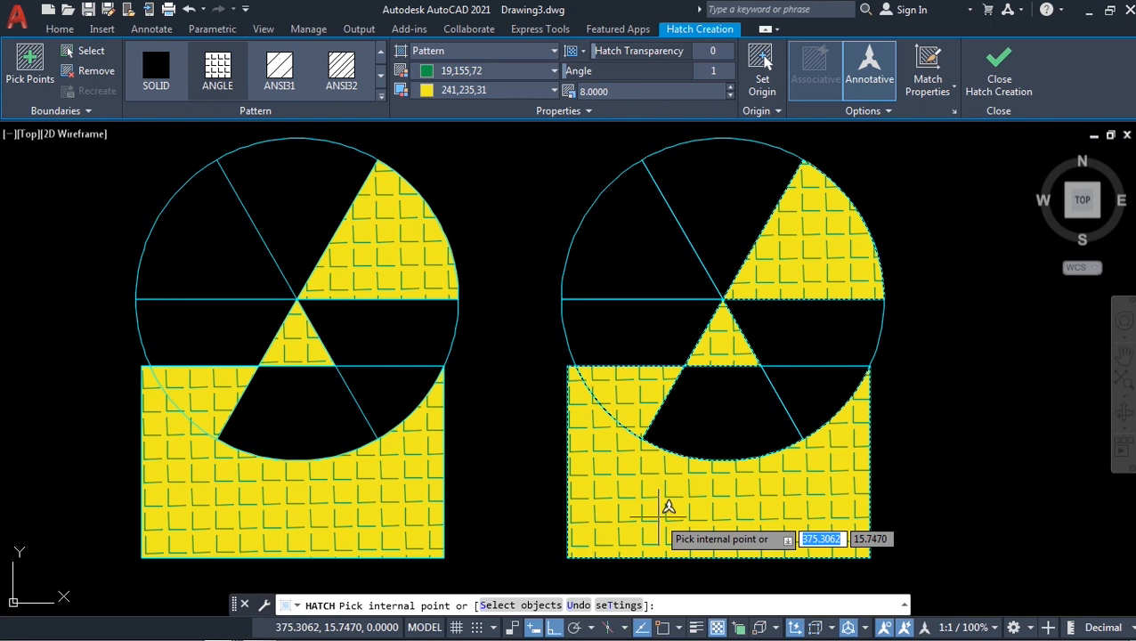
{"action": "key", "text": "Return"}
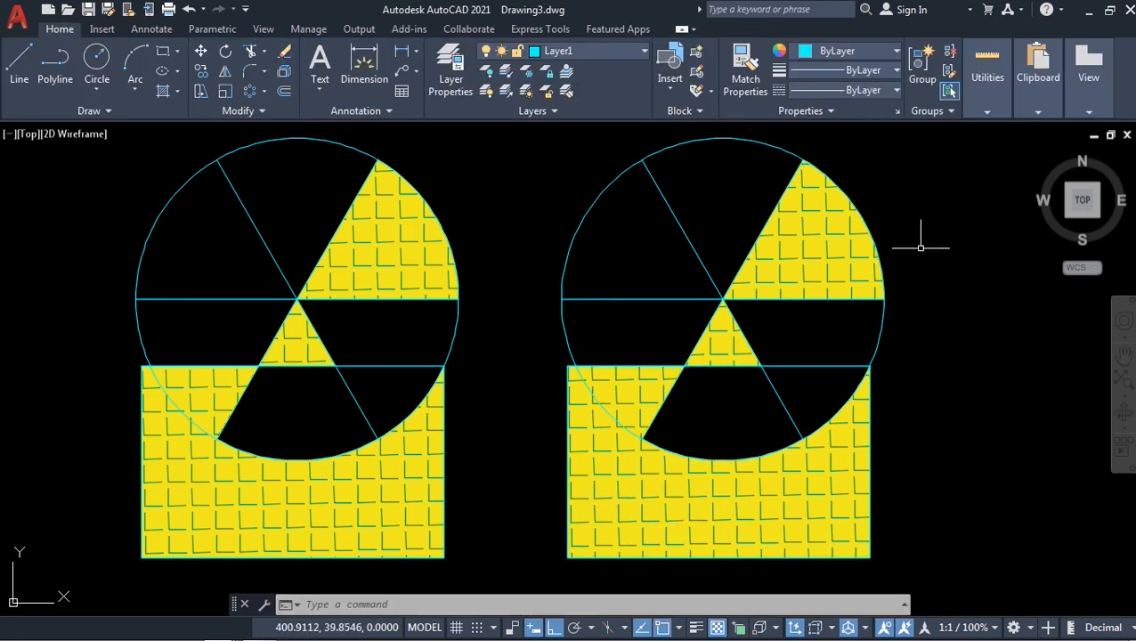
Select each hatched area of the copied shapes and the original hatch to compare separate hatches with a single hatch
{"action": "left_click", "coordinate": [837, 242]}
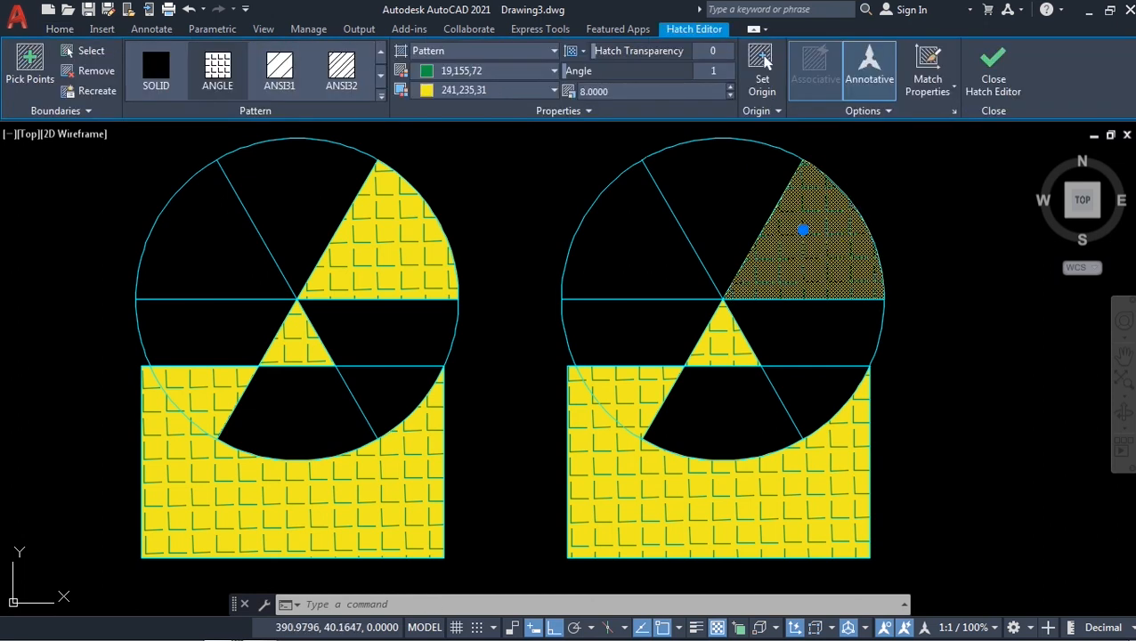
{"action": "left_click", "coordinate": [723, 338]}
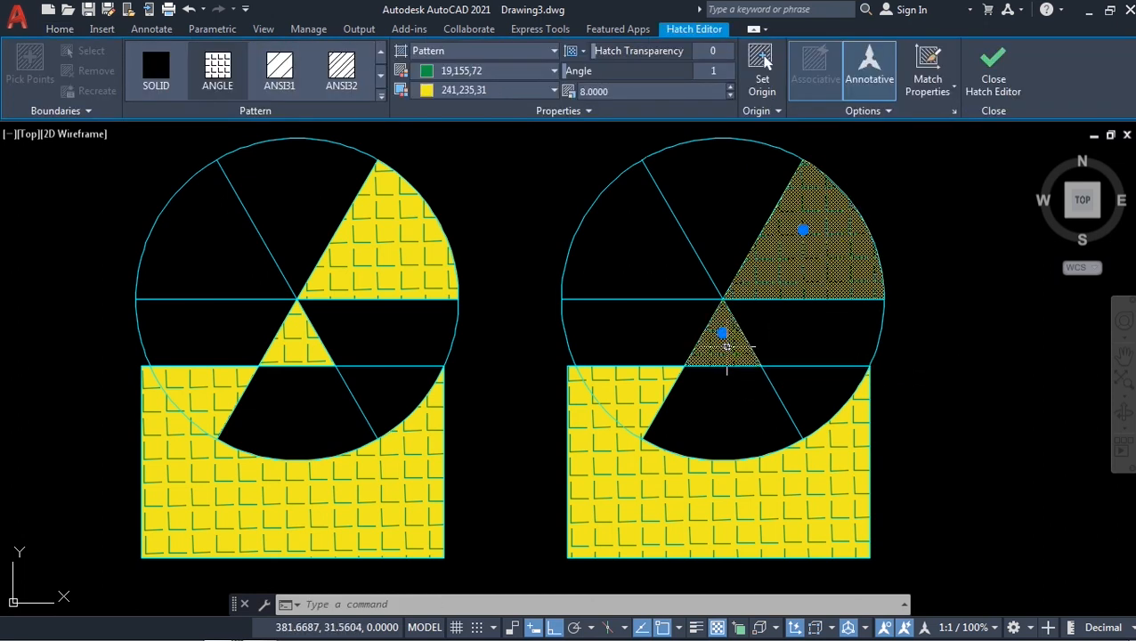
{"action": "left_click", "coordinate": [617, 383]}
{"action": "left_click", "coordinate": [609, 487]}
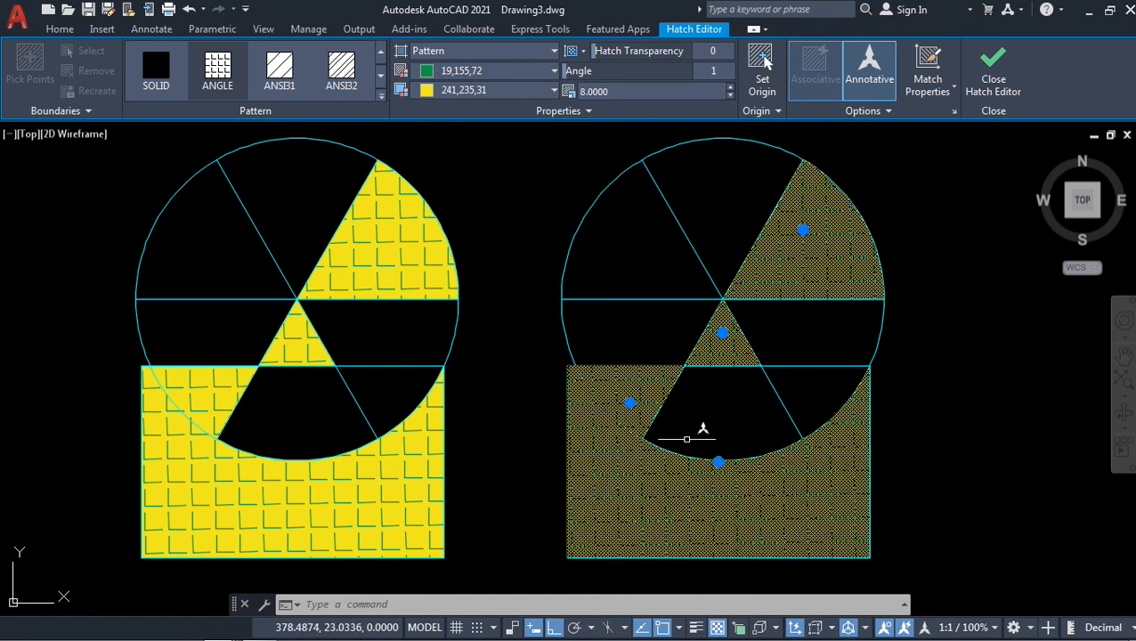
{"action": "mouse_move", "coordinate": [405, 250]}
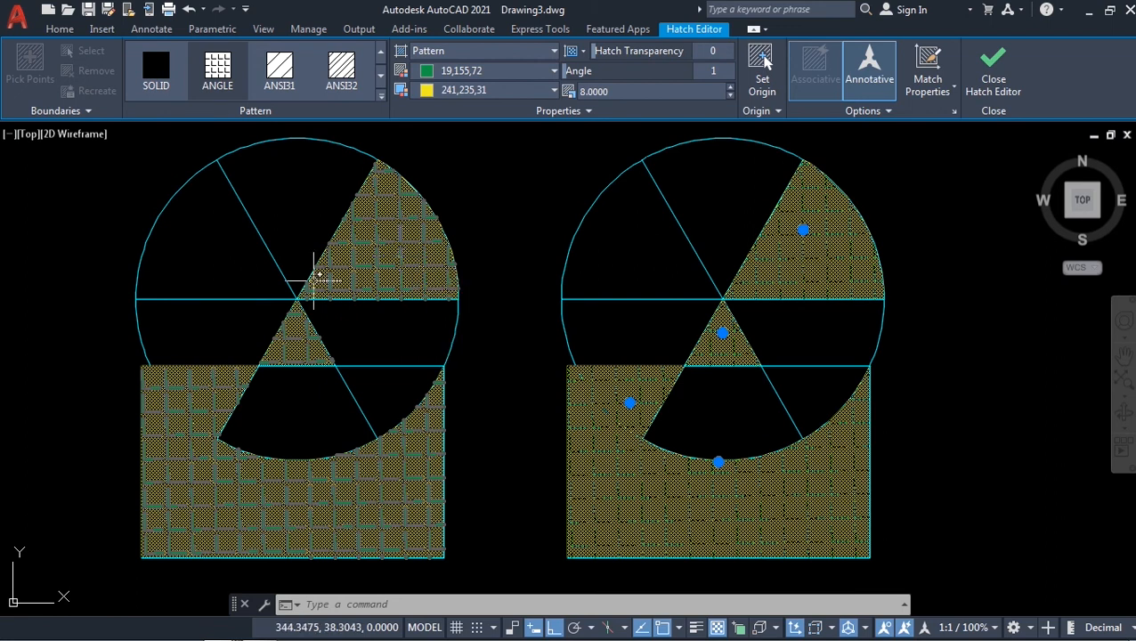
{"action": "left_click", "coordinate": [385, 237]}
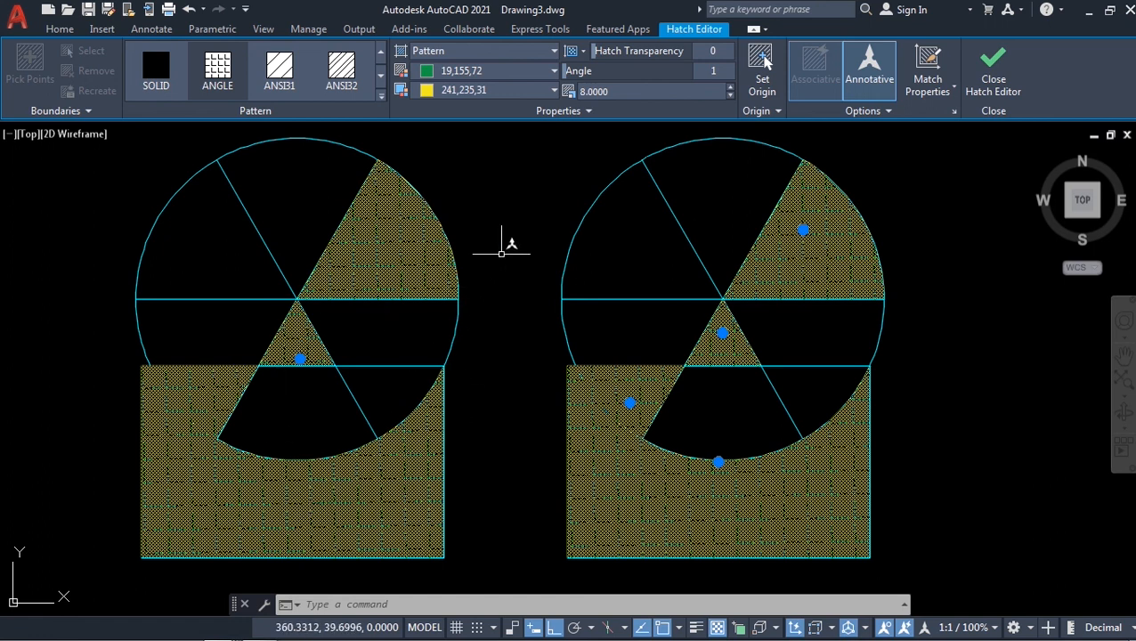
Examine the Separate Hatches setting and the draw-order choices for the selected hatches, and clear the selection
{"action": "left_click", "coordinate": [887, 113]}
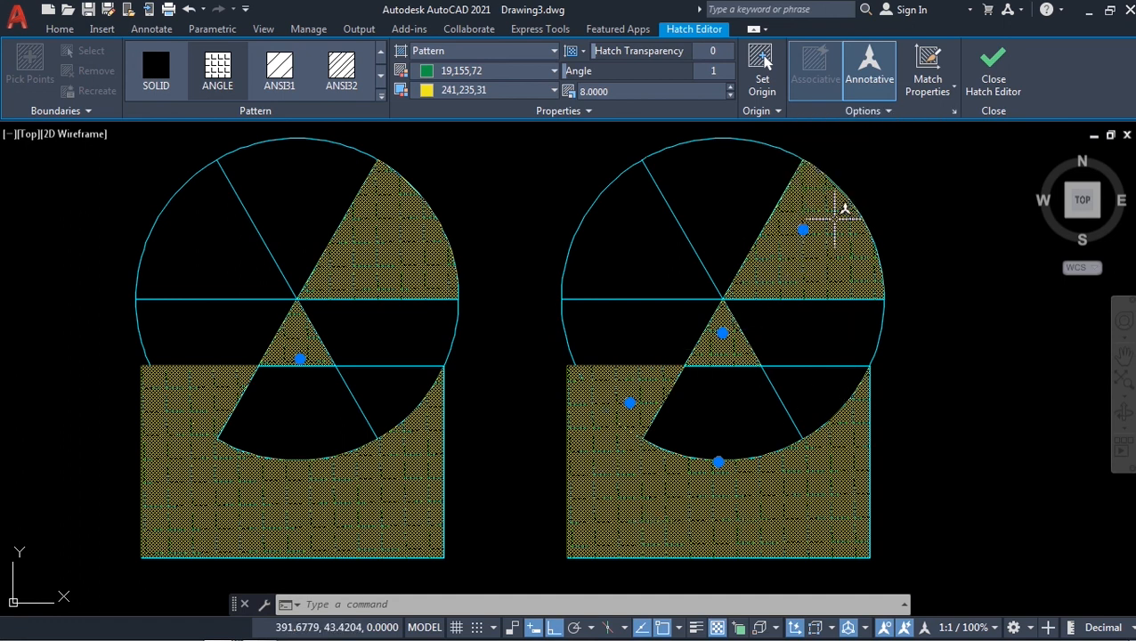
{"action": "left_click", "coordinate": [888, 113]}
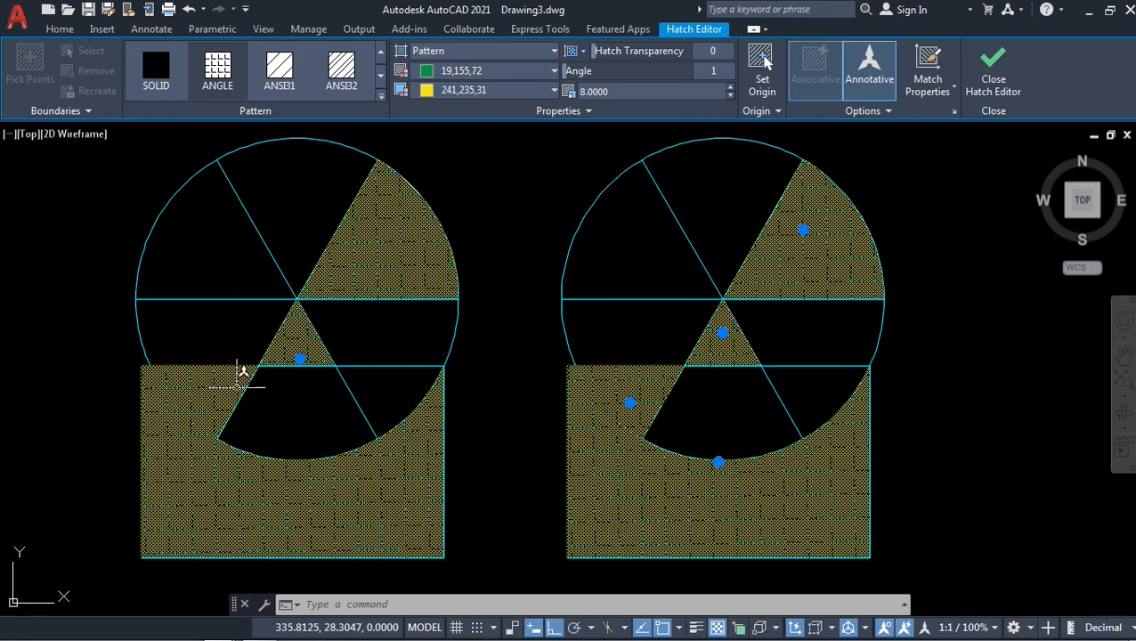
{"action": "mouse_move", "coordinate": [323, 366]}
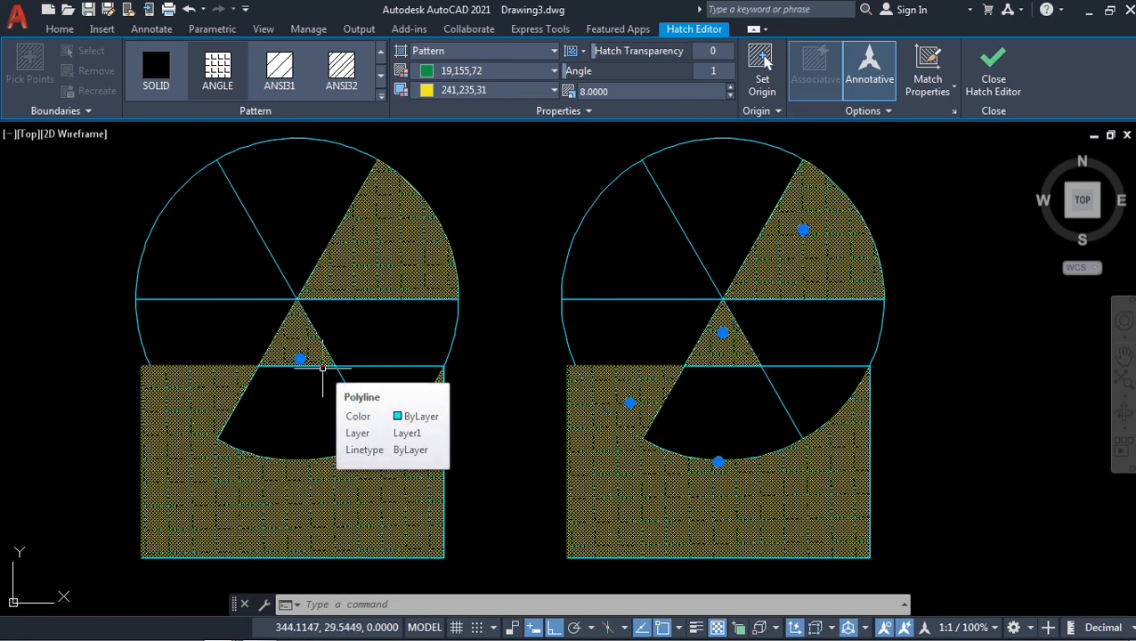
{"action": "left_click", "coordinate": [887, 110]}
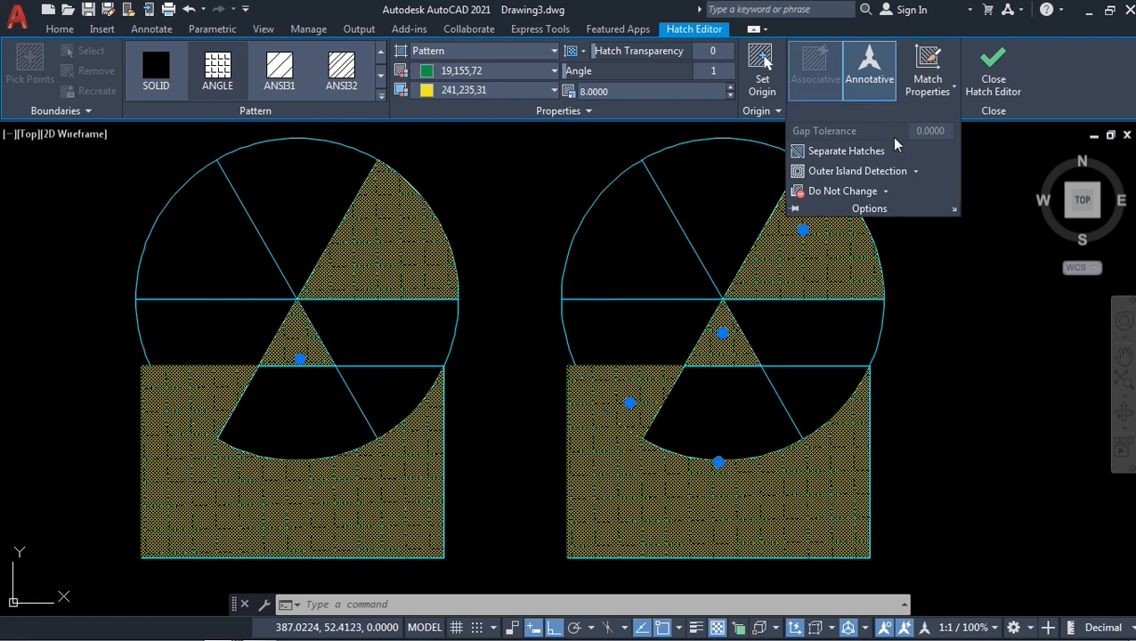
{"action": "left_click", "coordinate": [886, 192]}
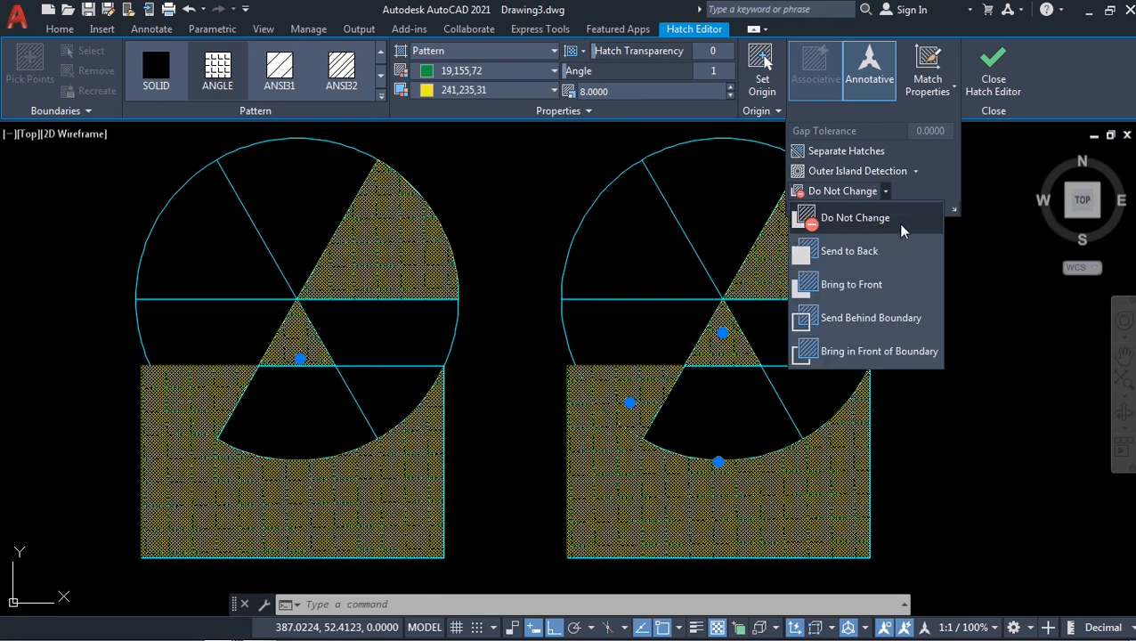
{"action": "left_click", "coordinate": [904, 306]}
{"action": "key", "text": "Return"}
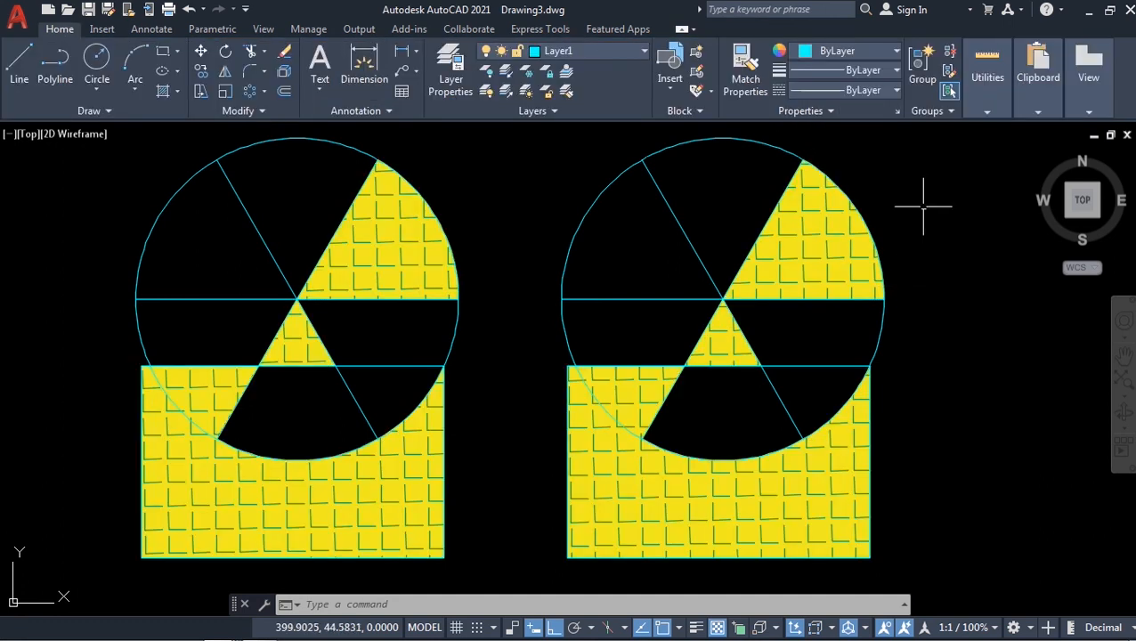
Draw two overlapping circles side by side in an empty area, the first with a radius of about 31
{"action": "scroll", "coordinate": [686, 251], "scroll_direction": "down", "scroll_amount": 6}
{"action": "mouse_move", "coordinate": [686, 251]}
{"action": "middle_mouse_down"}
{"action": "mouse_move", "coordinate": [140, 350]}
{"action": "mouse_move", "coordinate": [6, 353]}
{"action": "middle_mouse_up"}
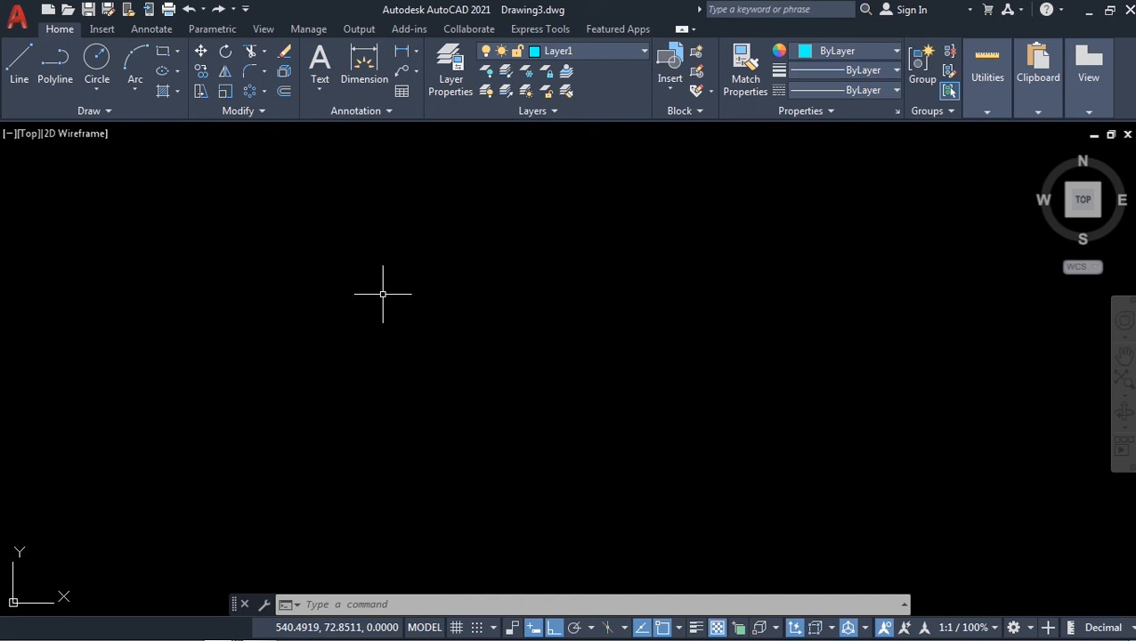
{"action": "left_click", "coordinate": [97, 59]}
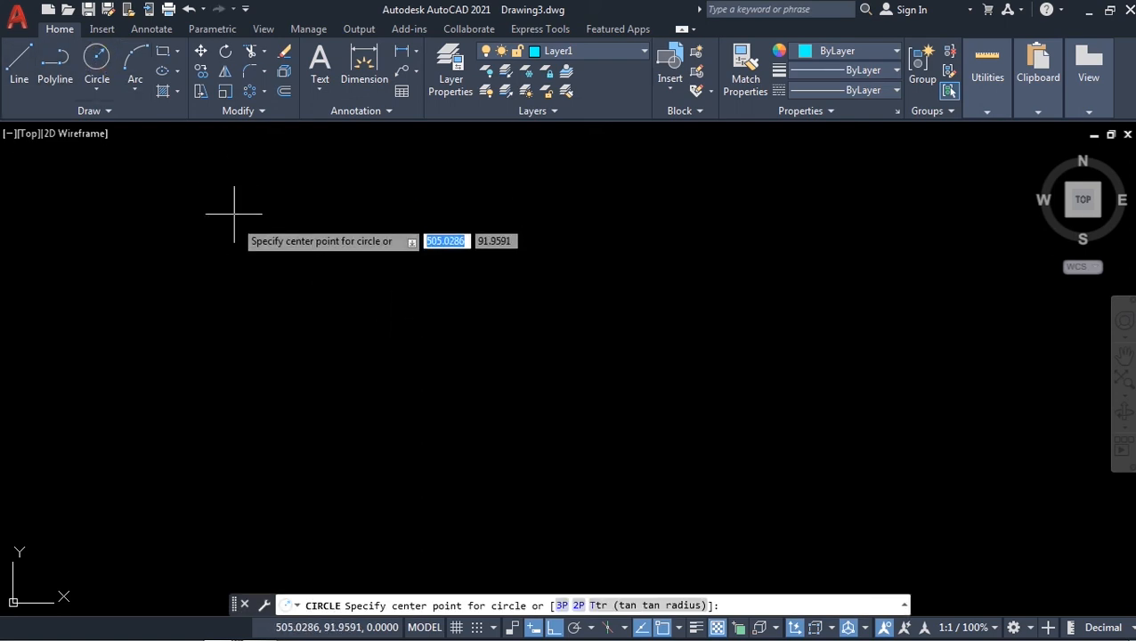
{"action": "left_click", "coordinate": [253, 327]}
{"action": "left_click", "coordinate": [383, 362]}
{"action": "key", "text": "space"}
{"action": "left_click", "coordinate": [428, 316]}
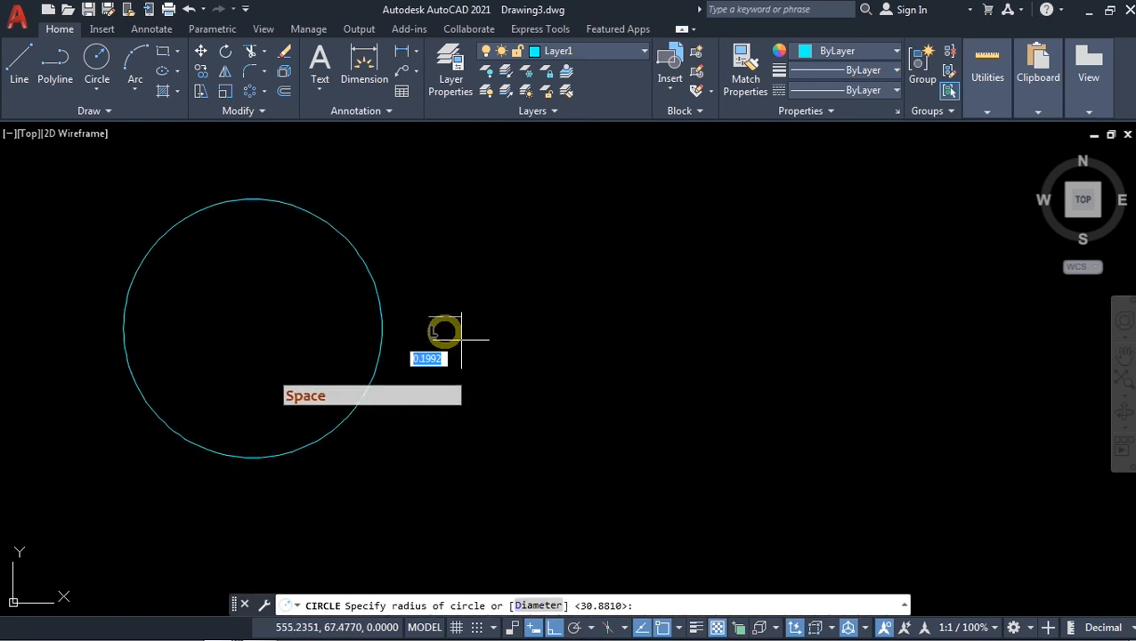
{"action": "left_click", "coordinate": [548, 391]}
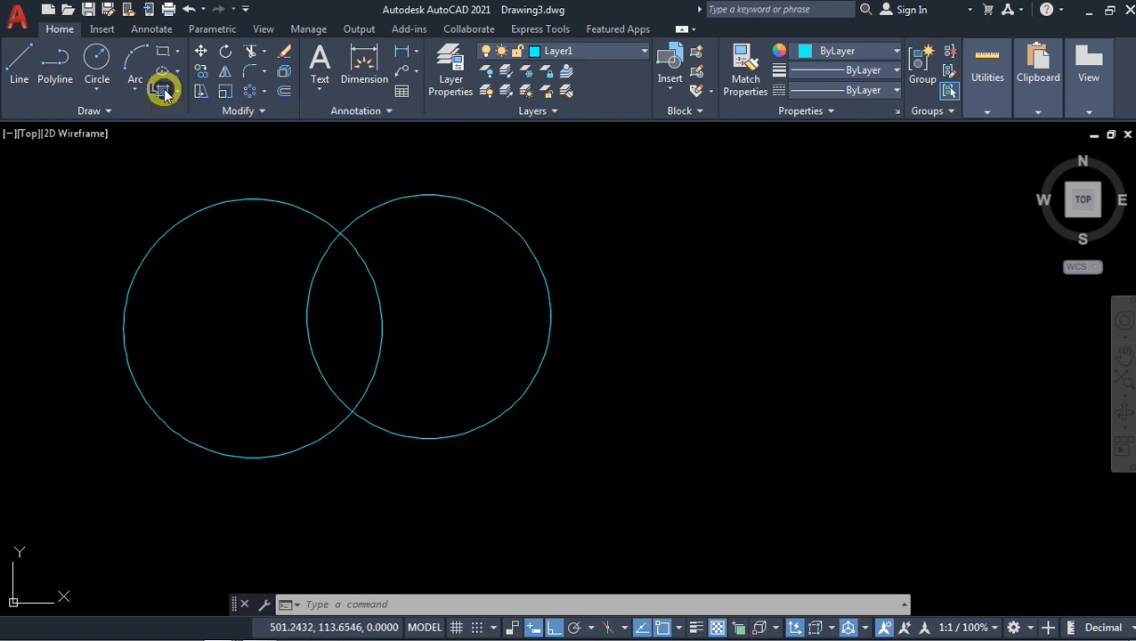
Hatch the first of the two overlapping circles with a solid fill in colour 19,155,72
{"action": "left_click", "coordinate": [163, 92]}
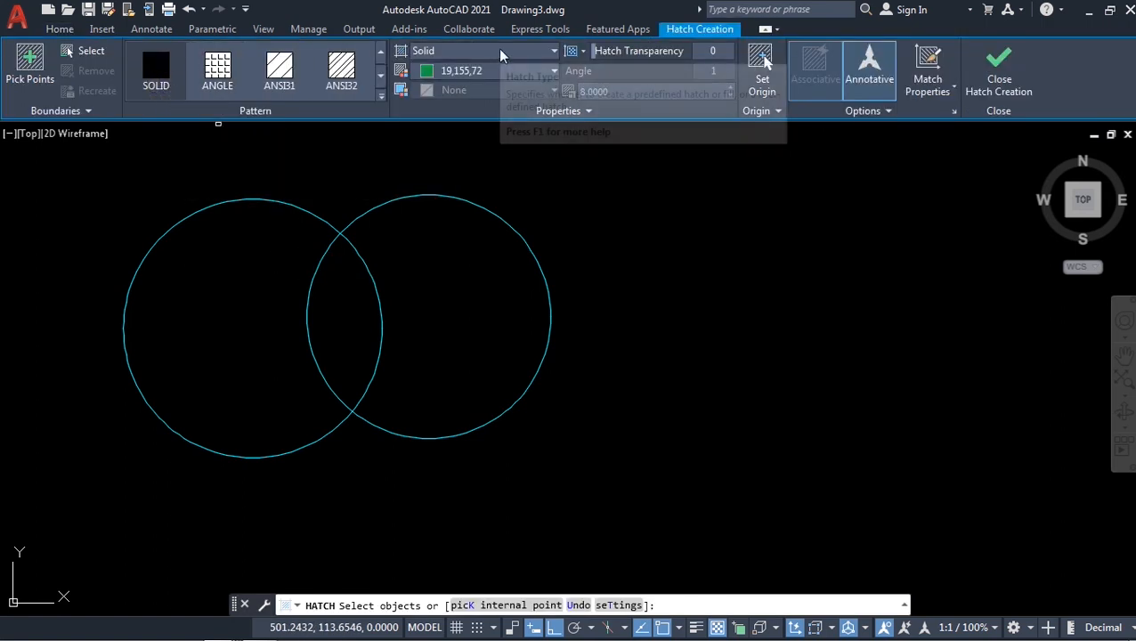
{"action": "left_click", "coordinate": [221, 202]}
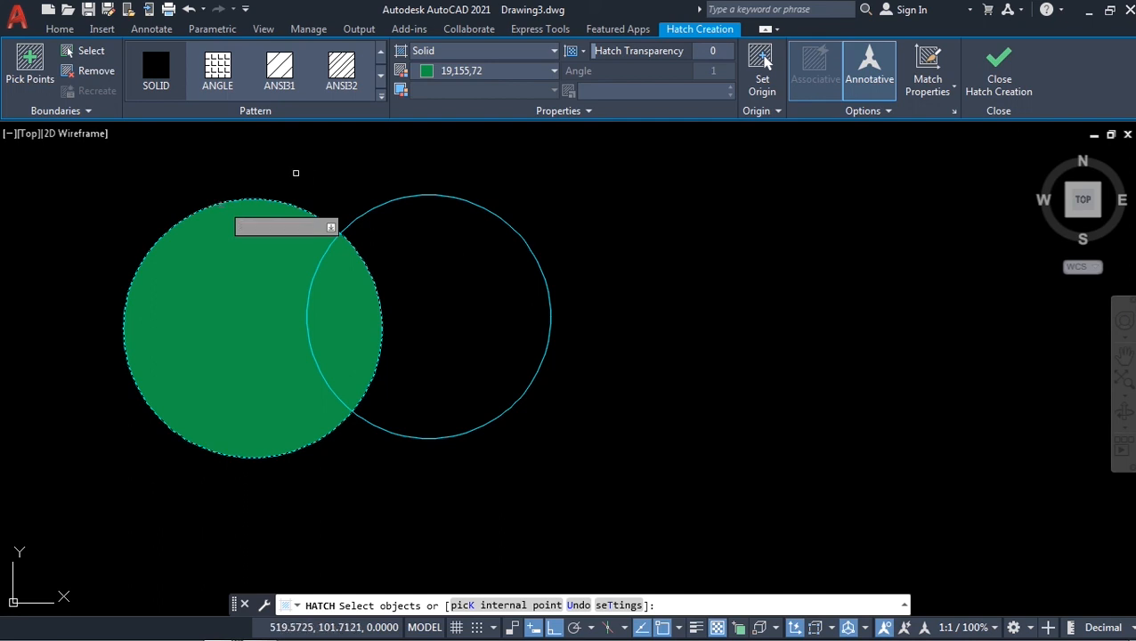
{"action": "key", "text": "Return"}
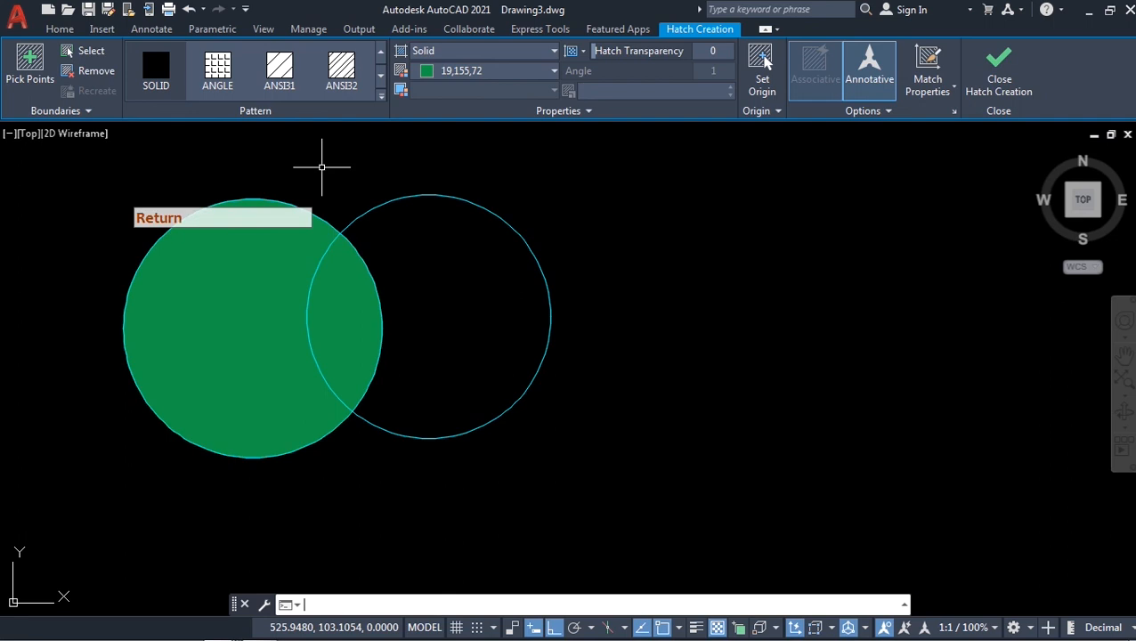
Hatch the second overlapping circle with the GR_SPHER gradient in colours 205,32,39 and 244,238,81
{"action": "key", "text": "Return"}
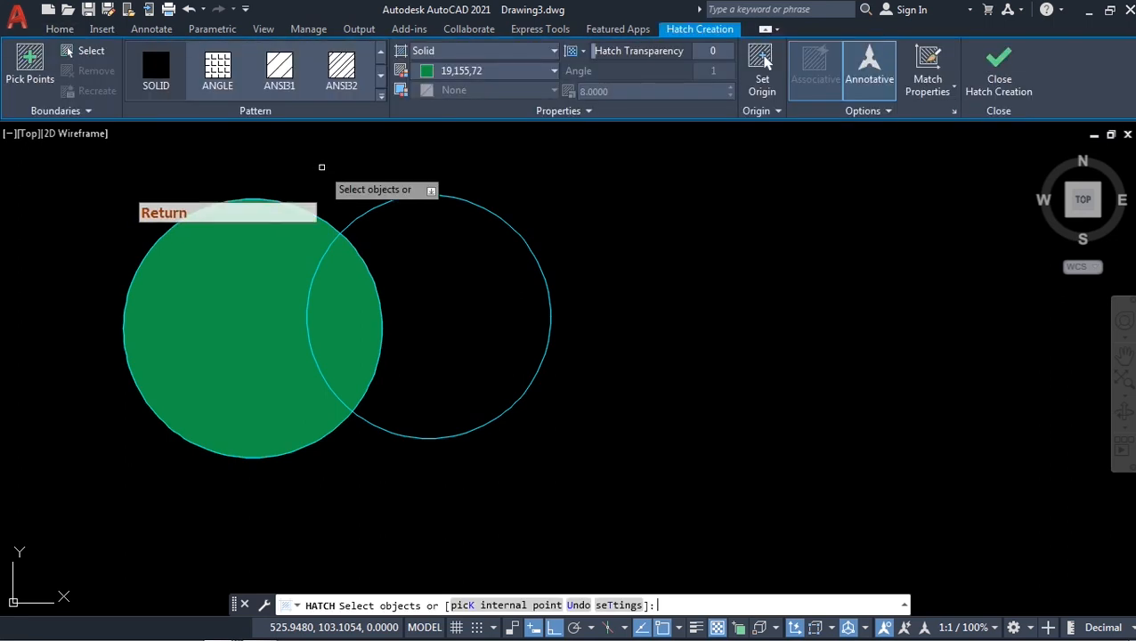
{"action": "left_click", "coordinate": [554, 51]}
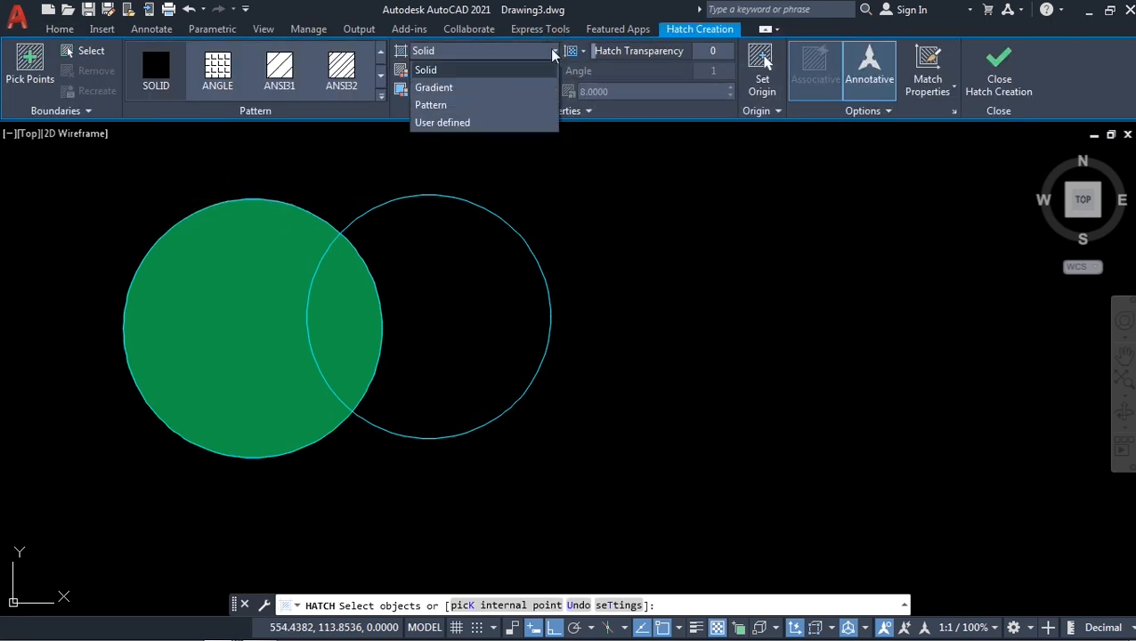
{"action": "left_click", "coordinate": [487, 89]}
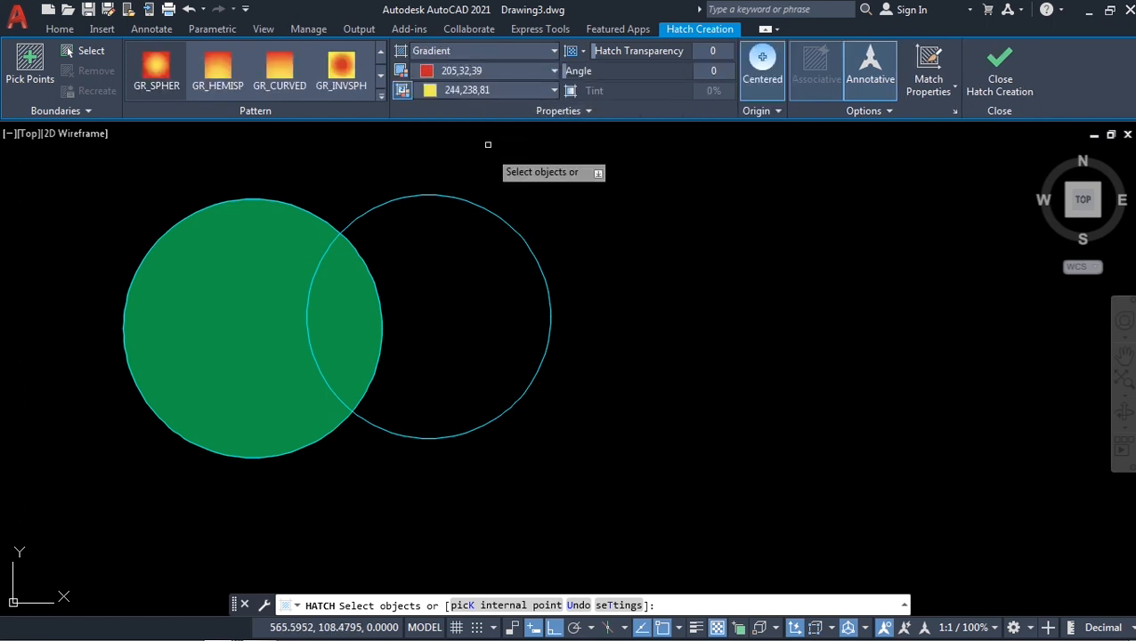
{"action": "left_click", "coordinate": [517, 231]}
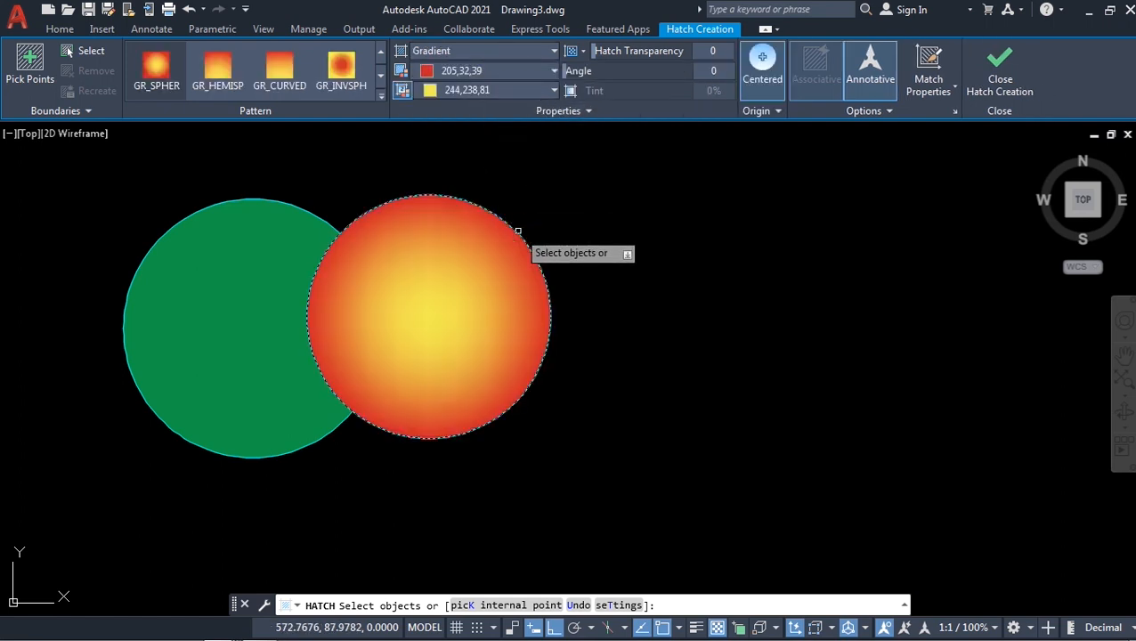
{"action": "key", "text": "Return"}
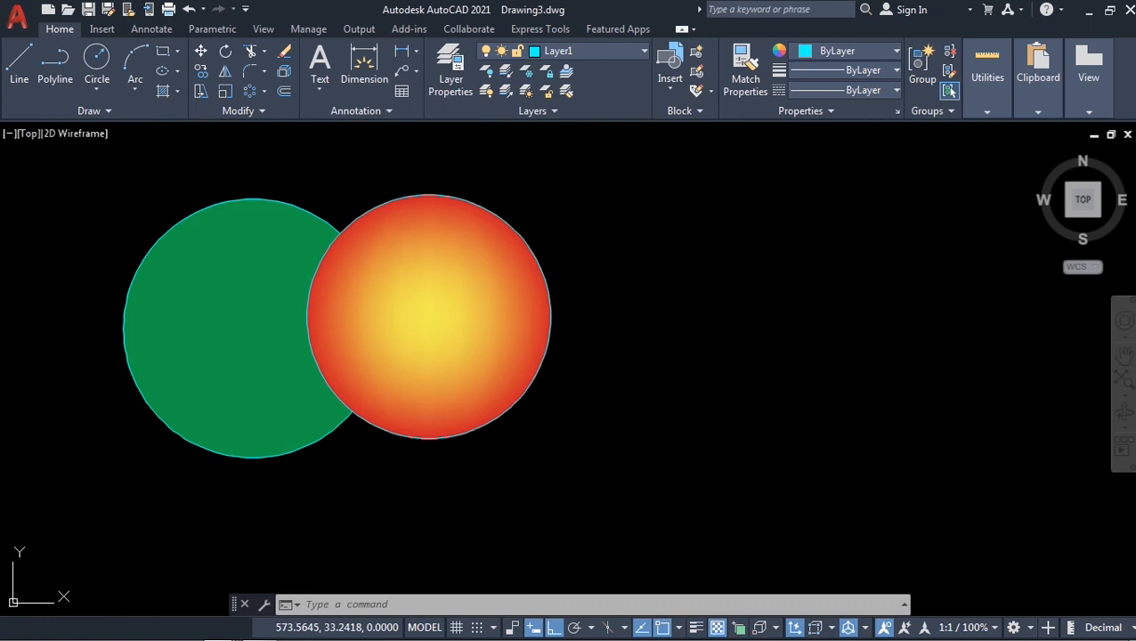
Send the second circle's gradient hatch to the back with the Send to Back draw-order option
{"action": "left_click", "coordinate": [427, 322]}
{"action": "mouse_move", "coordinate": [444, 341]}
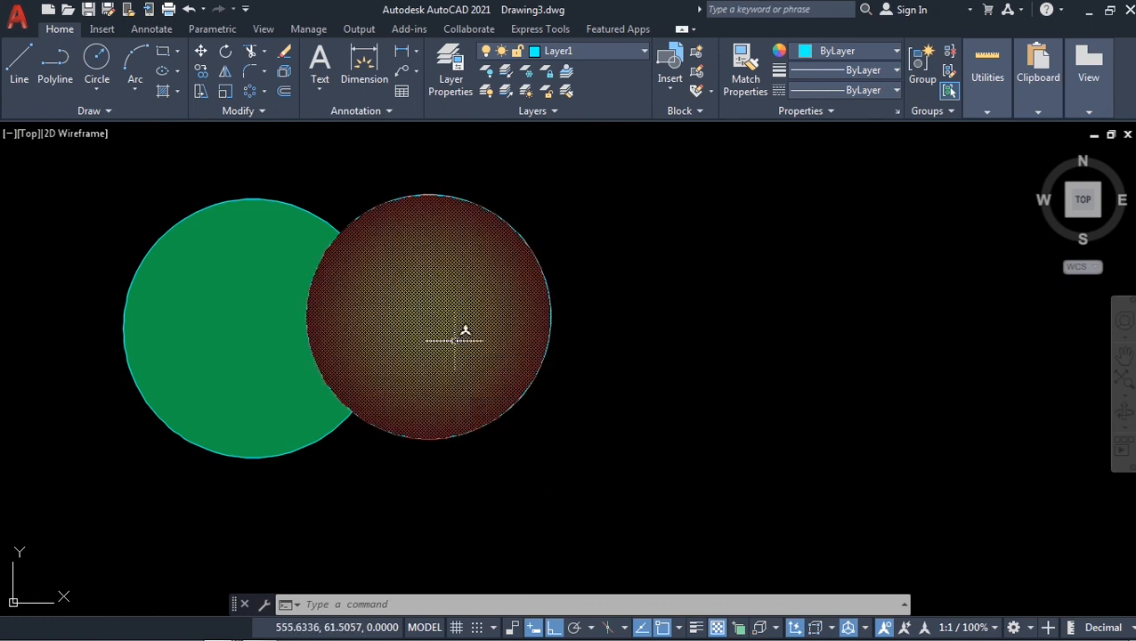
{"action": "left_click", "coordinate": [473, 333]}
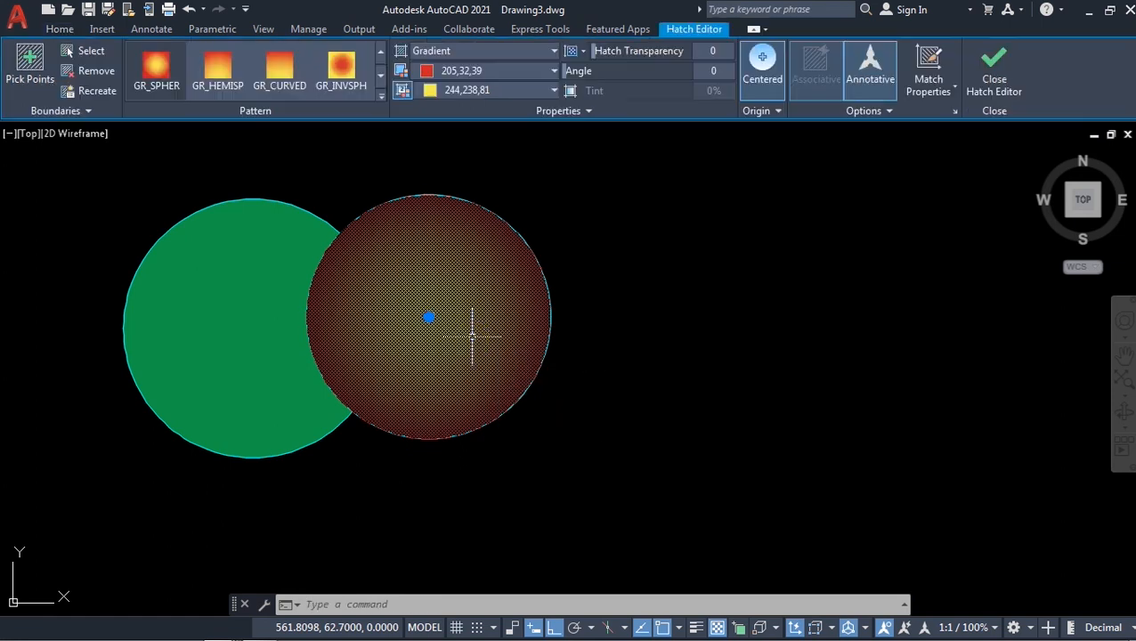
{"action": "left_click", "coordinate": [888, 113]}
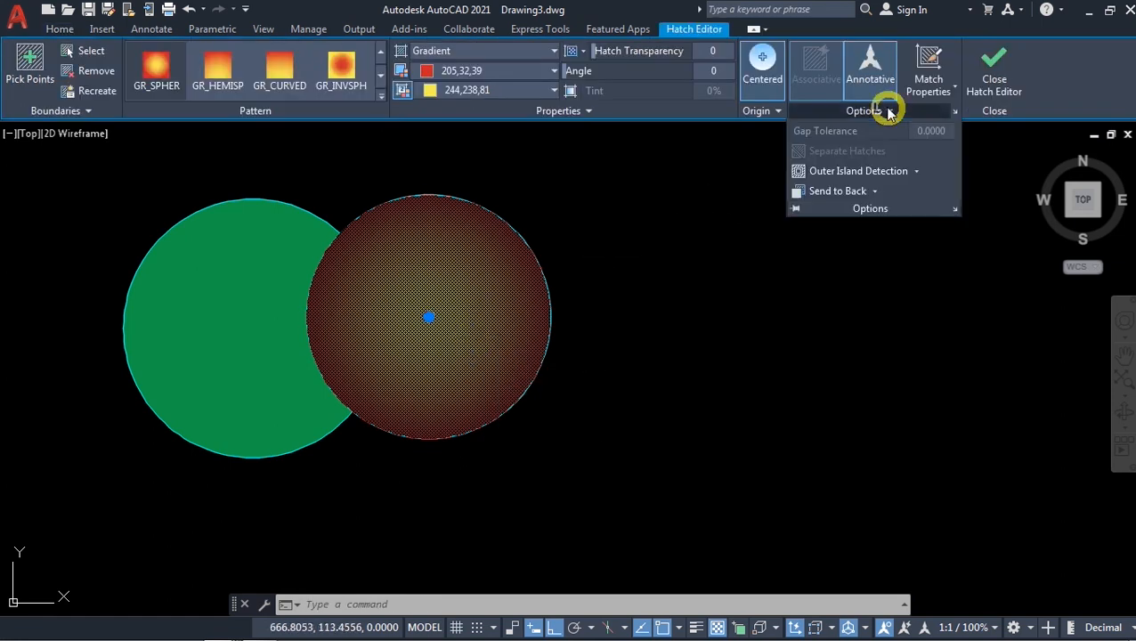
{"action": "left_click", "coordinate": [872, 190]}
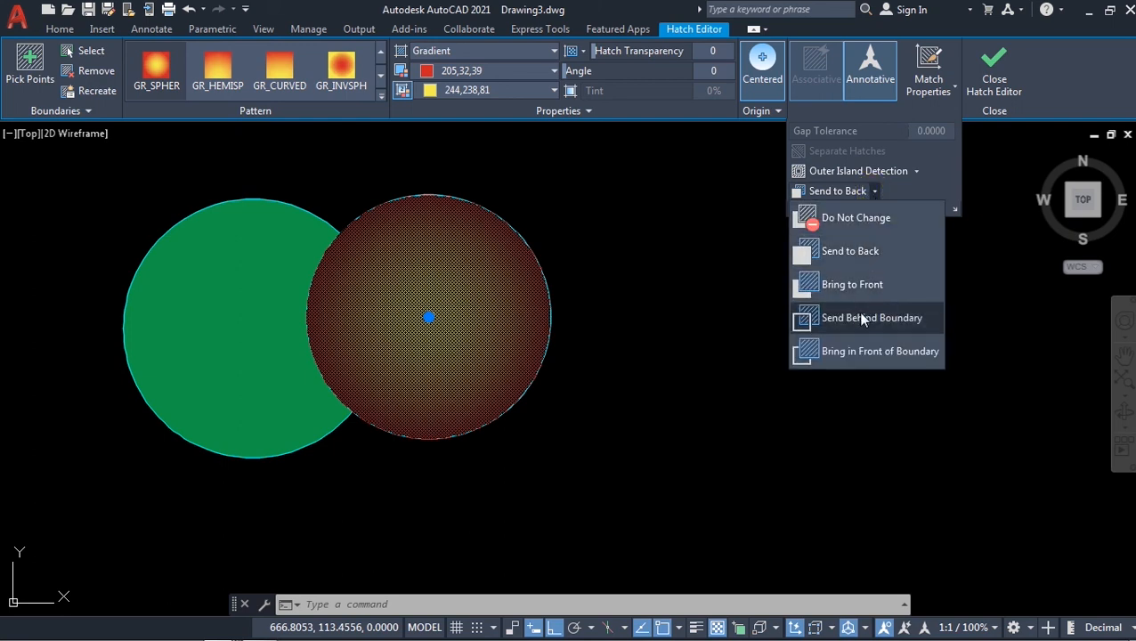
{"action": "left_click", "coordinate": [856, 254]}
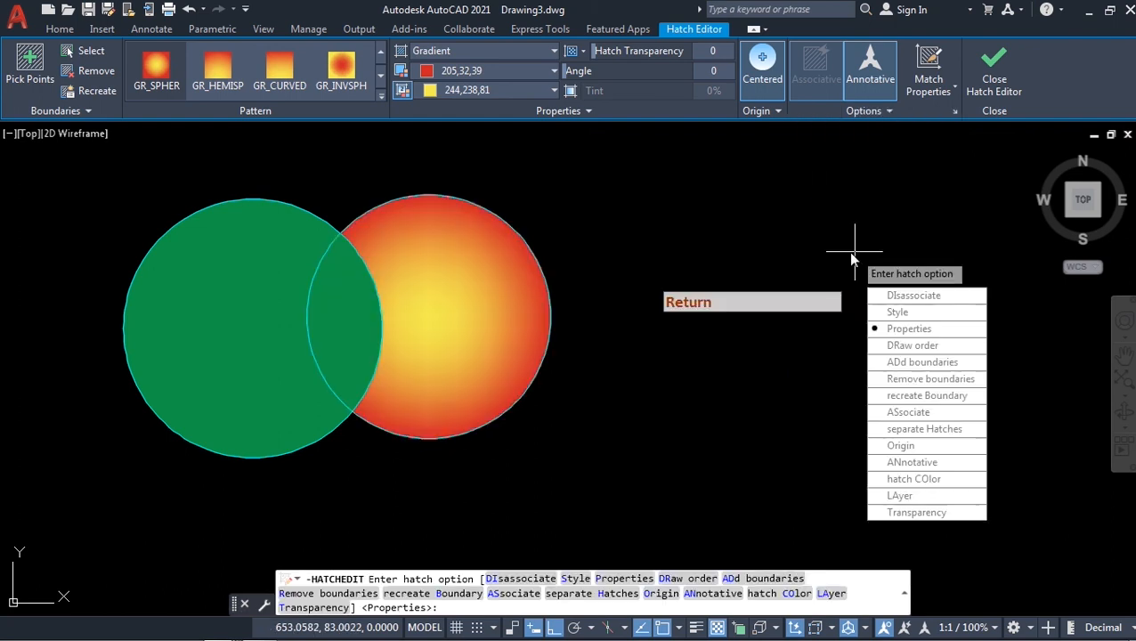
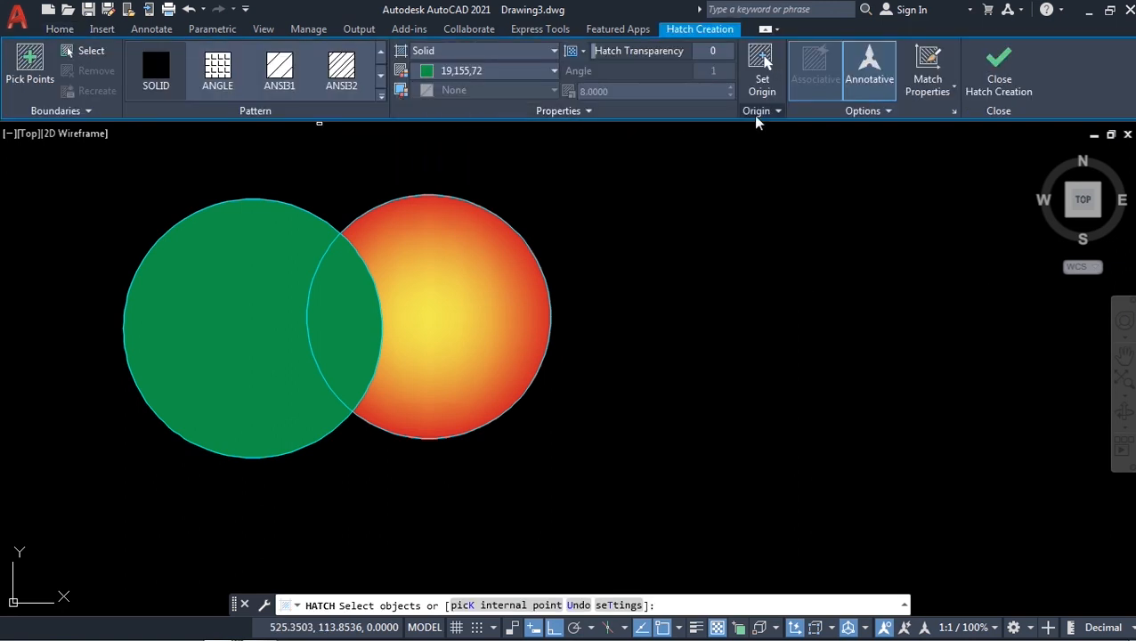
{"action": "left_click", "coordinate": [887, 113]}
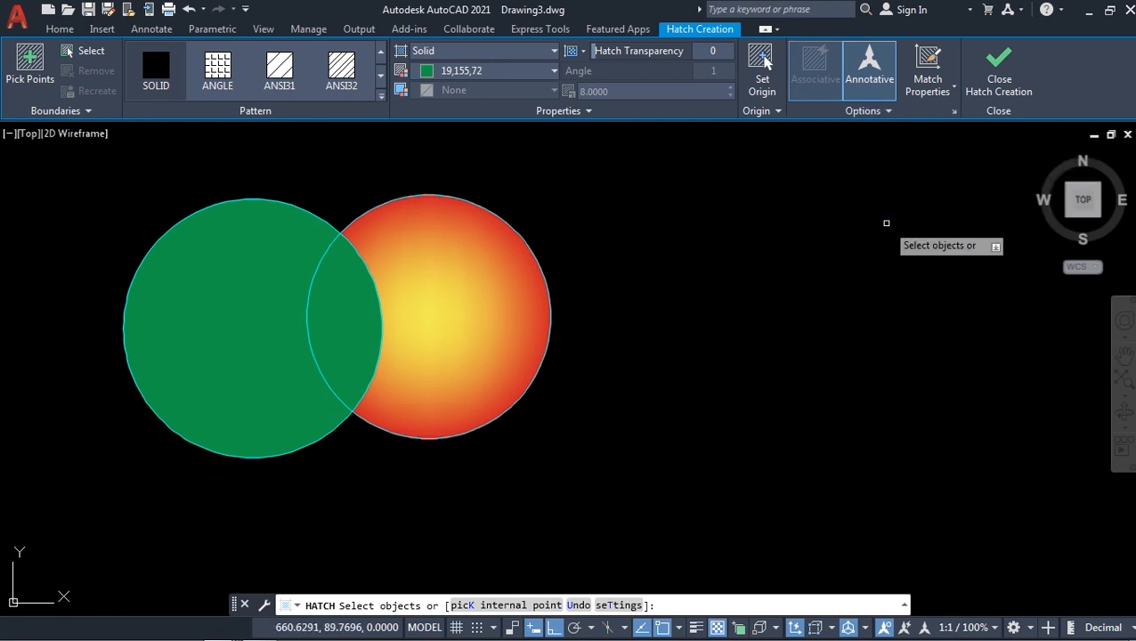
{"action": "key", "text": "Return"}
Draw an open rectangular polyline about 82 wide and 56 high in an empty area, leaving a gap at its upper-left corner
{"action": "mouse_move", "coordinate": [704, 223]}
{"action": "middle_mouse_down"}
{"action": "mouse_move", "coordinate": [614, 254]}
{"action": "mouse_move", "coordinate": [193, 319]}
{"action": "mouse_move", "coordinate": [89, 322]}
{"action": "middle_mouse_up"}
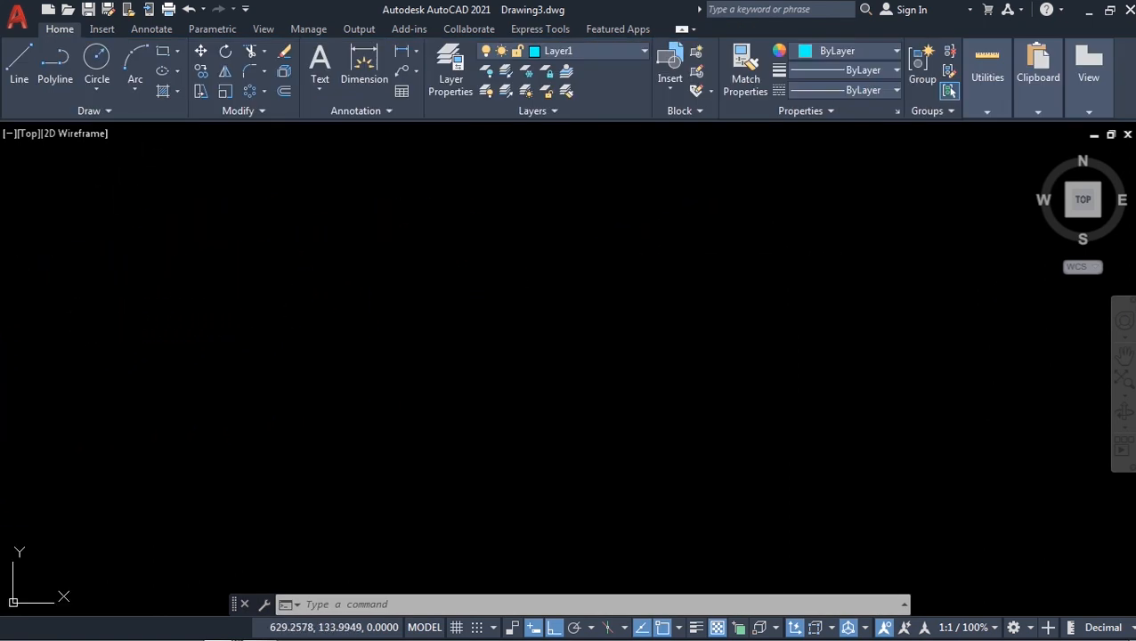
{"action": "left_click", "coordinate": [55, 61]}
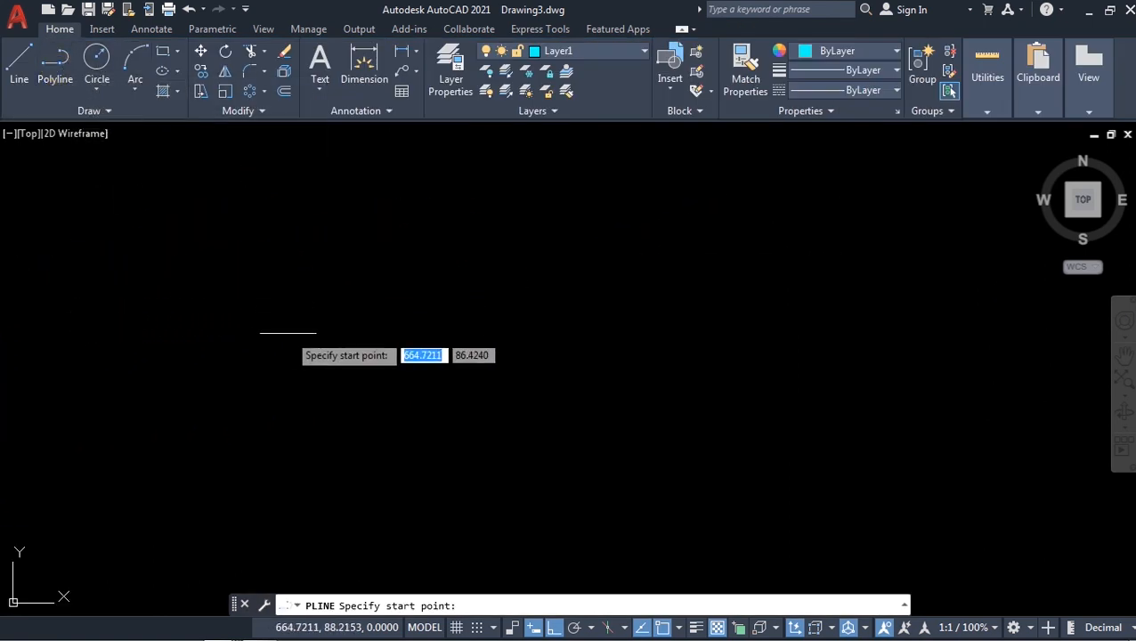
{"action": "left_click", "coordinate": [184, 238]}
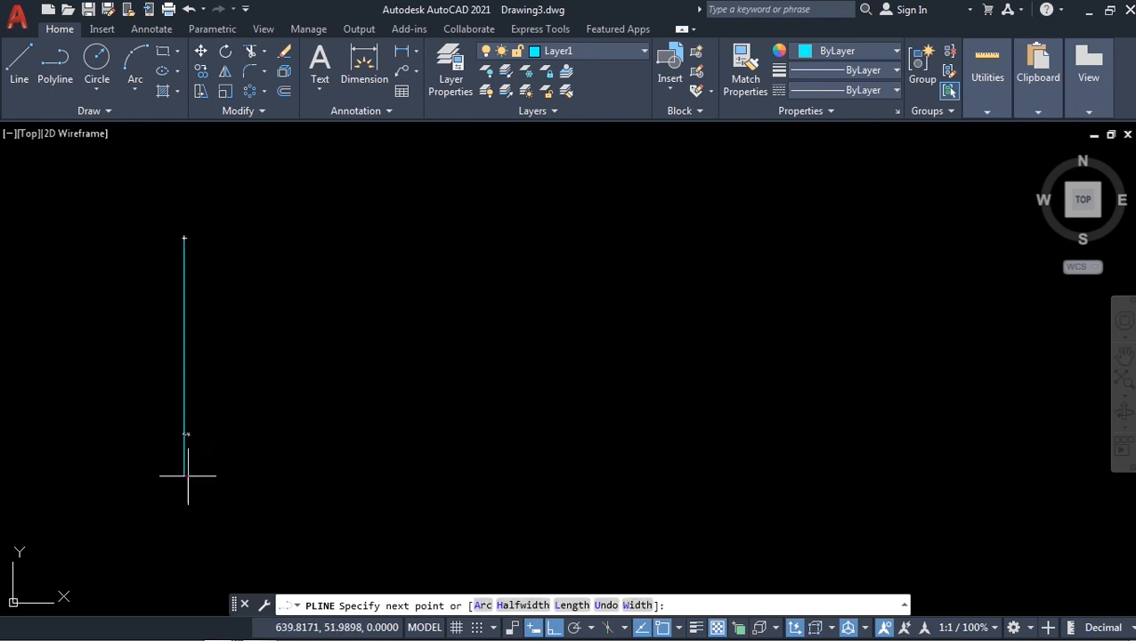
{"action": "left_click", "coordinate": [183, 476]}
{"action": "left_click", "coordinate": [528, 476]}
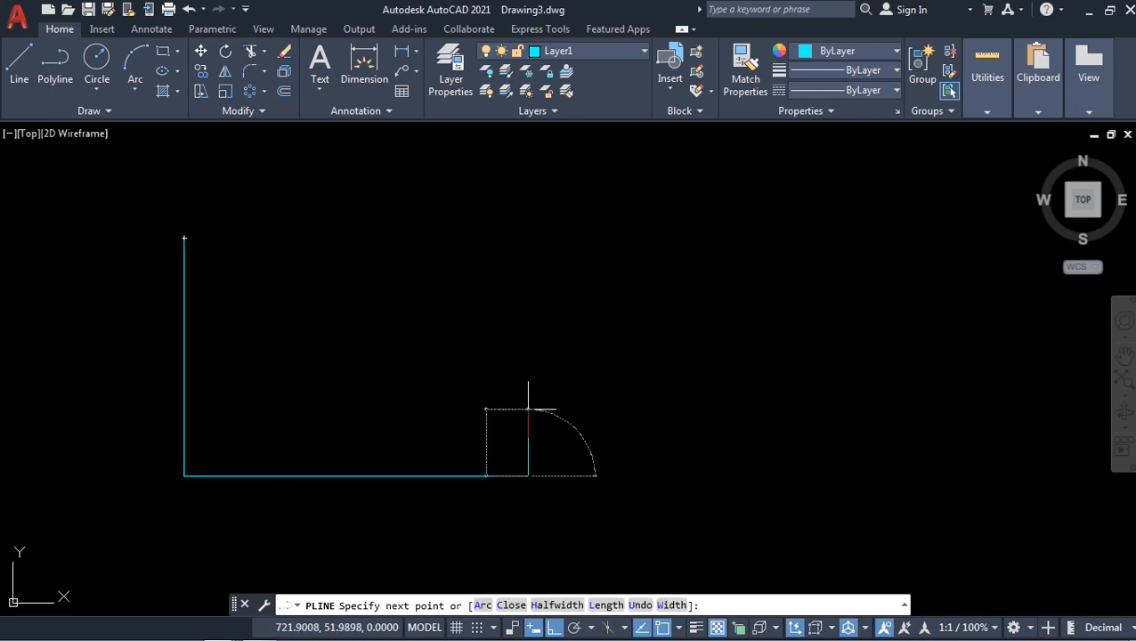
{"action": "left_click", "coordinate": [507, 246]}
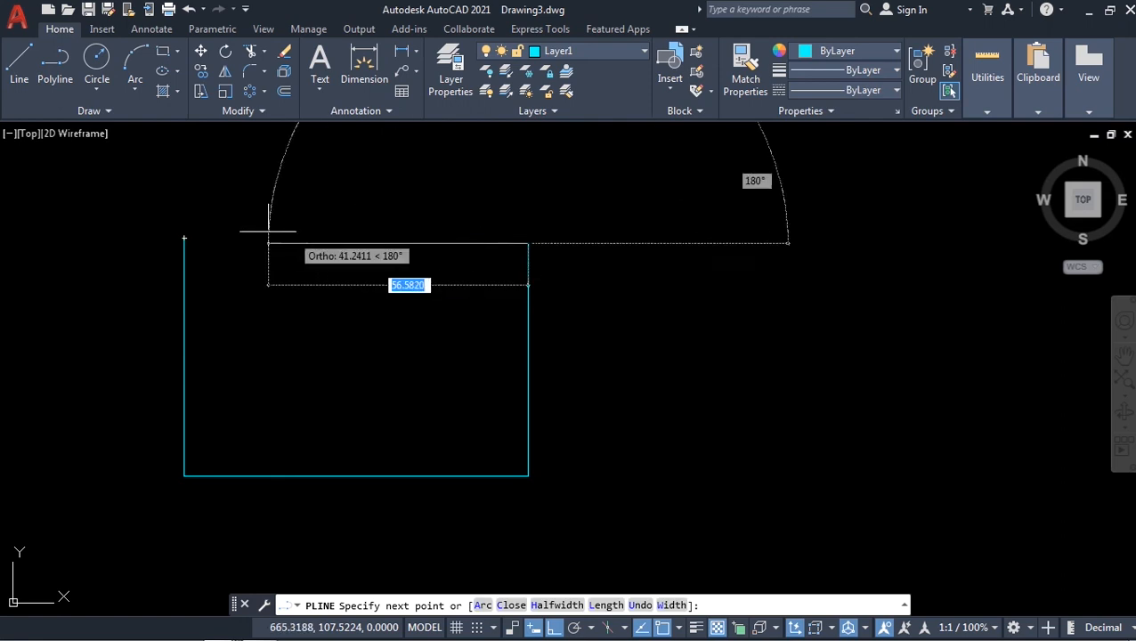
{"action": "left_click", "coordinate": [233, 237]}
{"action": "key", "text": "Return"}
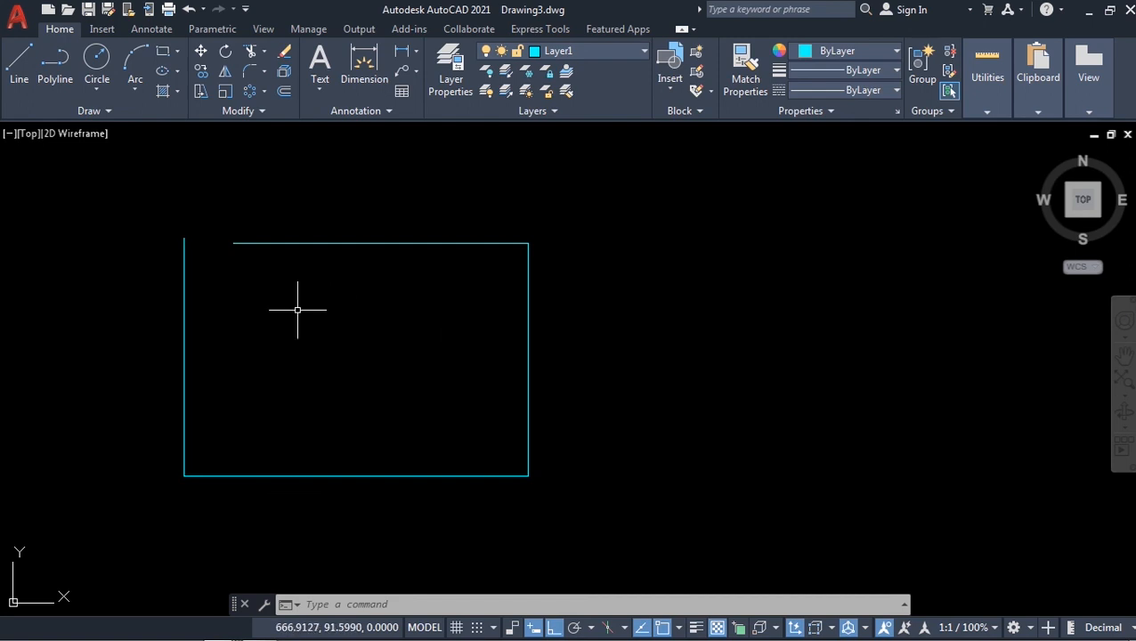
Raise the hatch gap tolerance and fill the open rectangle with a solid green hatch, choosing to continue hatching despite the unclosed boundary
{"action": "left_click", "coordinate": [163, 92]}
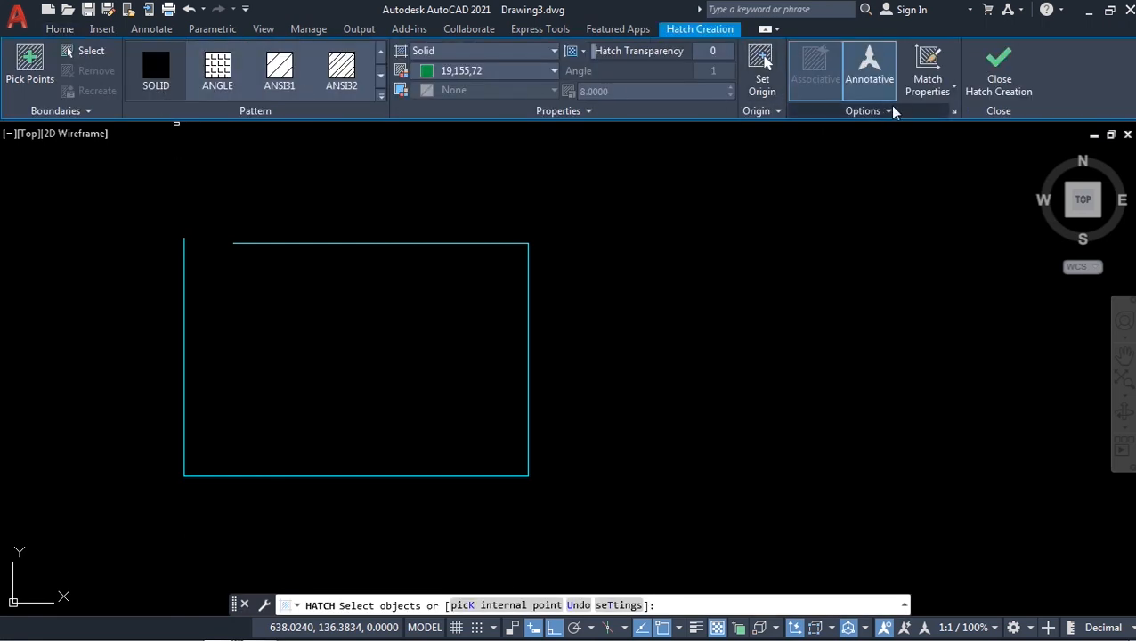
{"action": "left_click", "coordinate": [888, 112]}
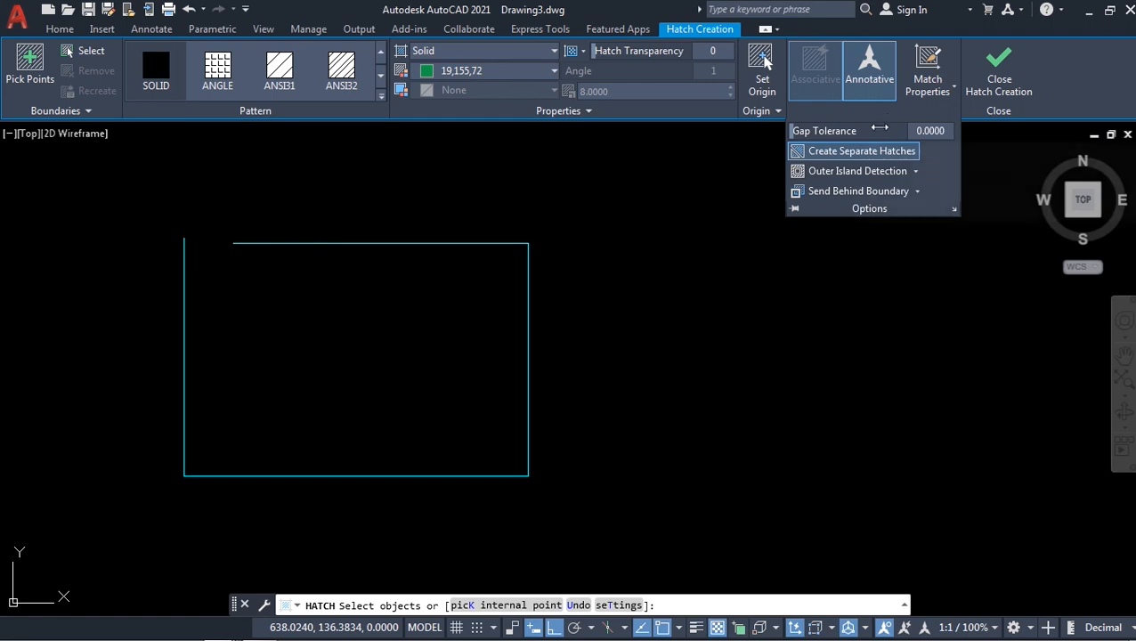
{"action": "mouse_move", "coordinate": [798, 130]}
{"action": "left_mouse_down"}
{"action": "mouse_move", "coordinate": [850, 129]}
{"action": "mouse_move", "coordinate": [819, 131]}
{"action": "left_mouse_up"}
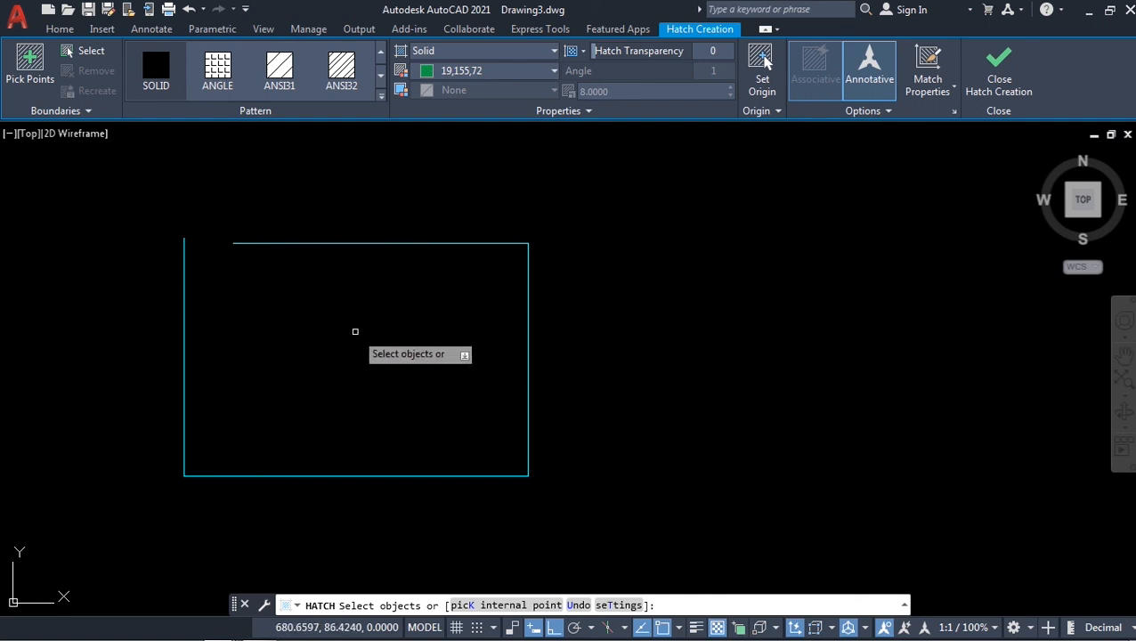
{"action": "left_click", "coordinate": [17, 80]}
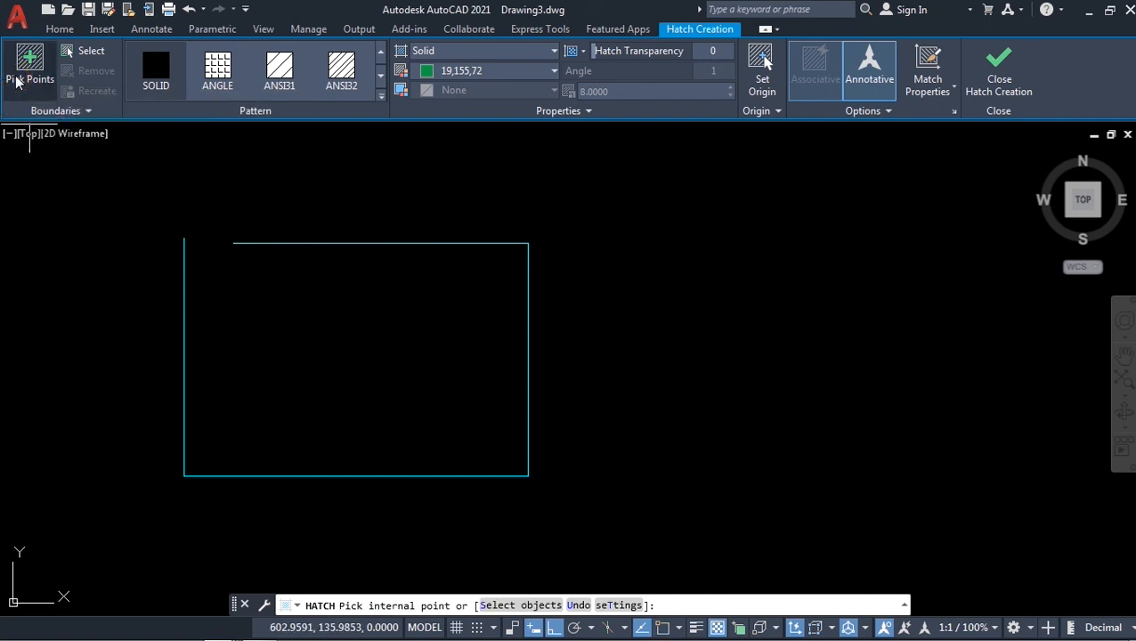
{"action": "left_click", "coordinate": [419, 375]}
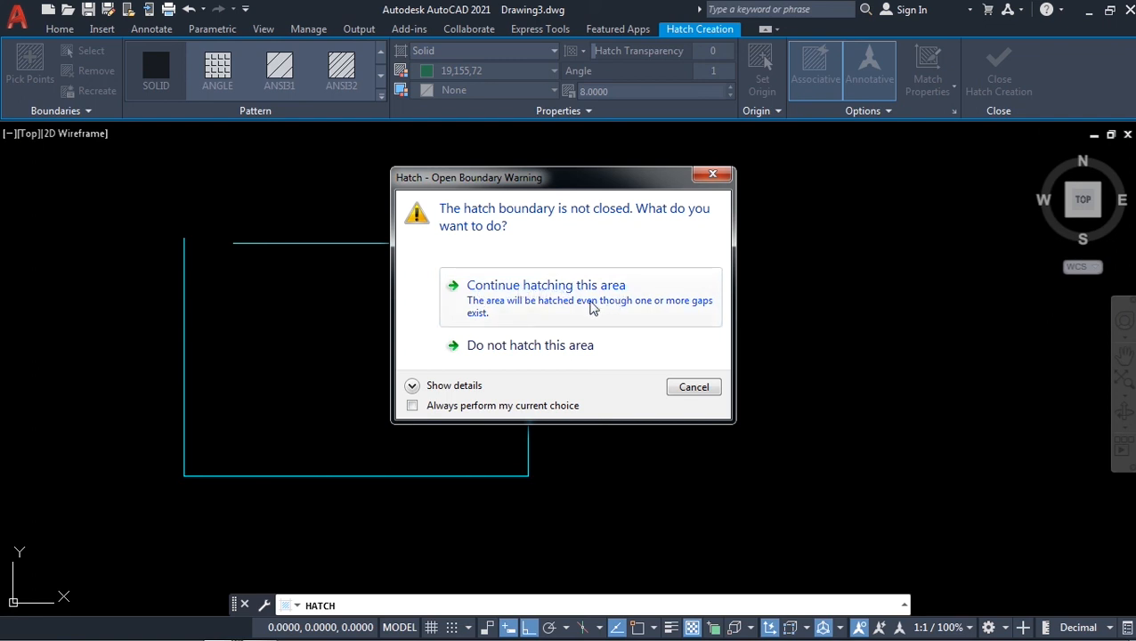
{"action": "left_click", "coordinate": [523, 293]}
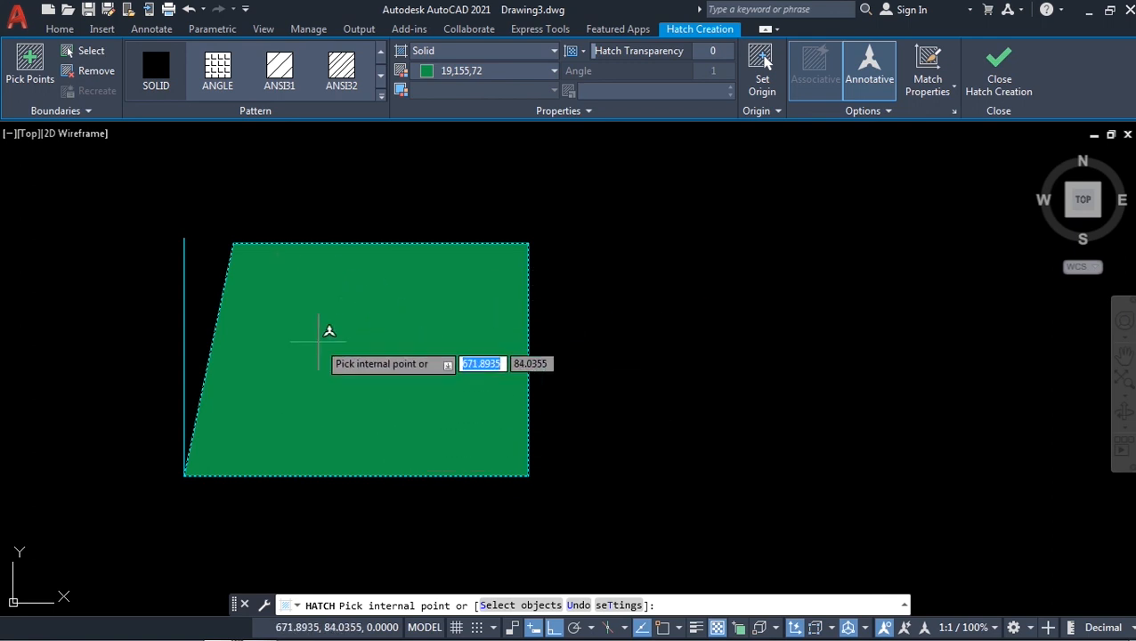
{"action": "key", "text": "Return"}
Select the open rectangular polyline together with its solid hatch
{"action": "mouse_move", "coordinate": [382, 318]}
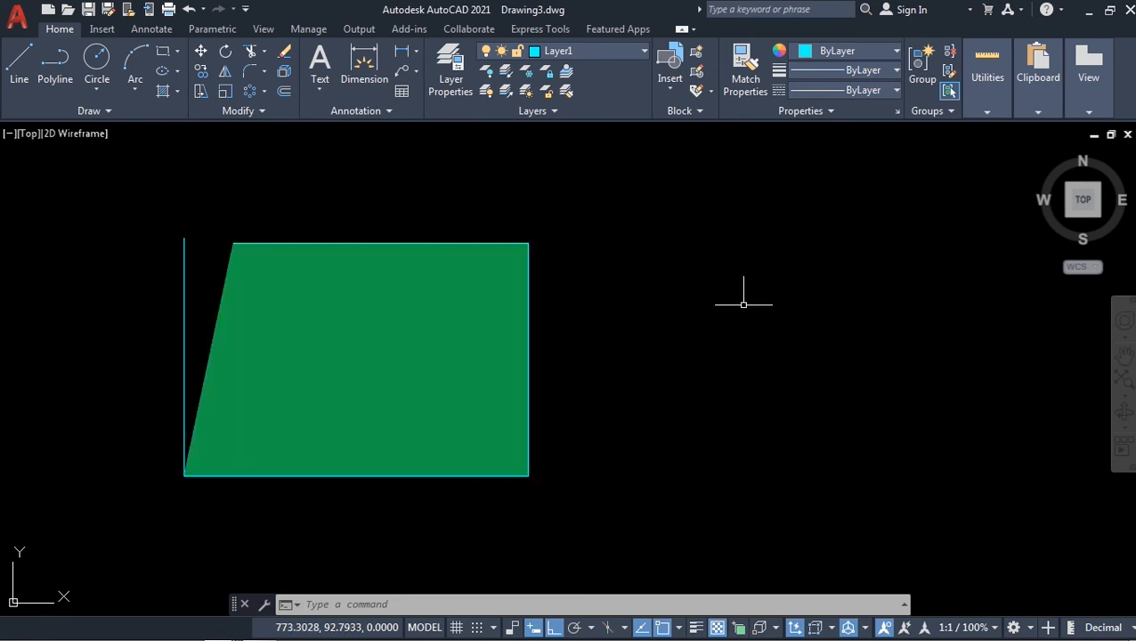
{"action": "left_click", "coordinate": [707, 219]}
{"action": "left_click", "coordinate": [122, 520]}
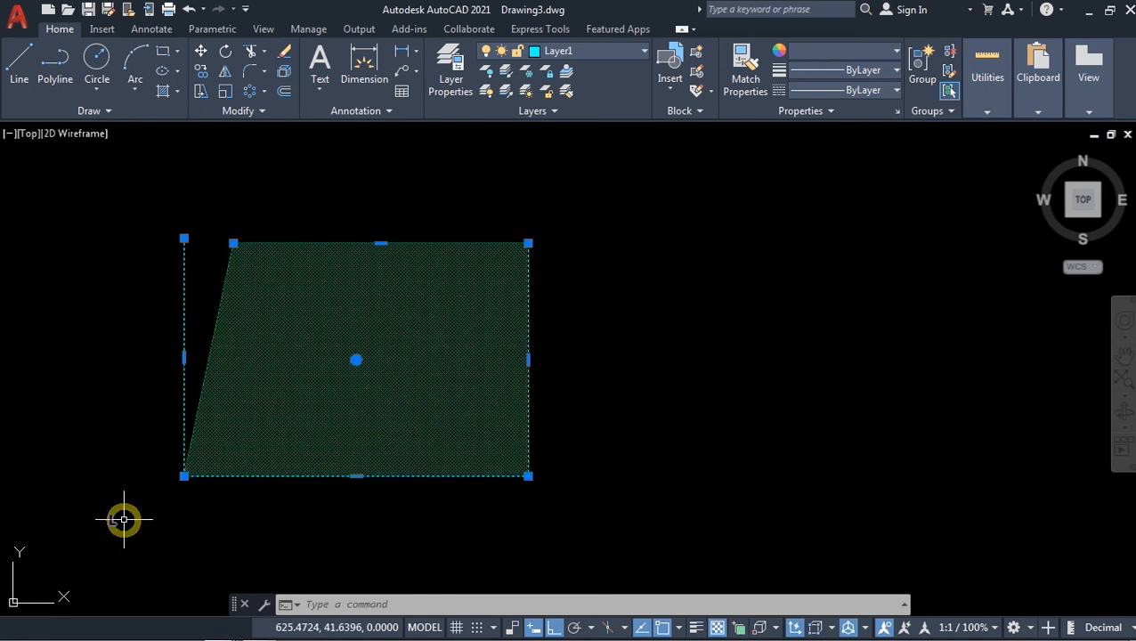